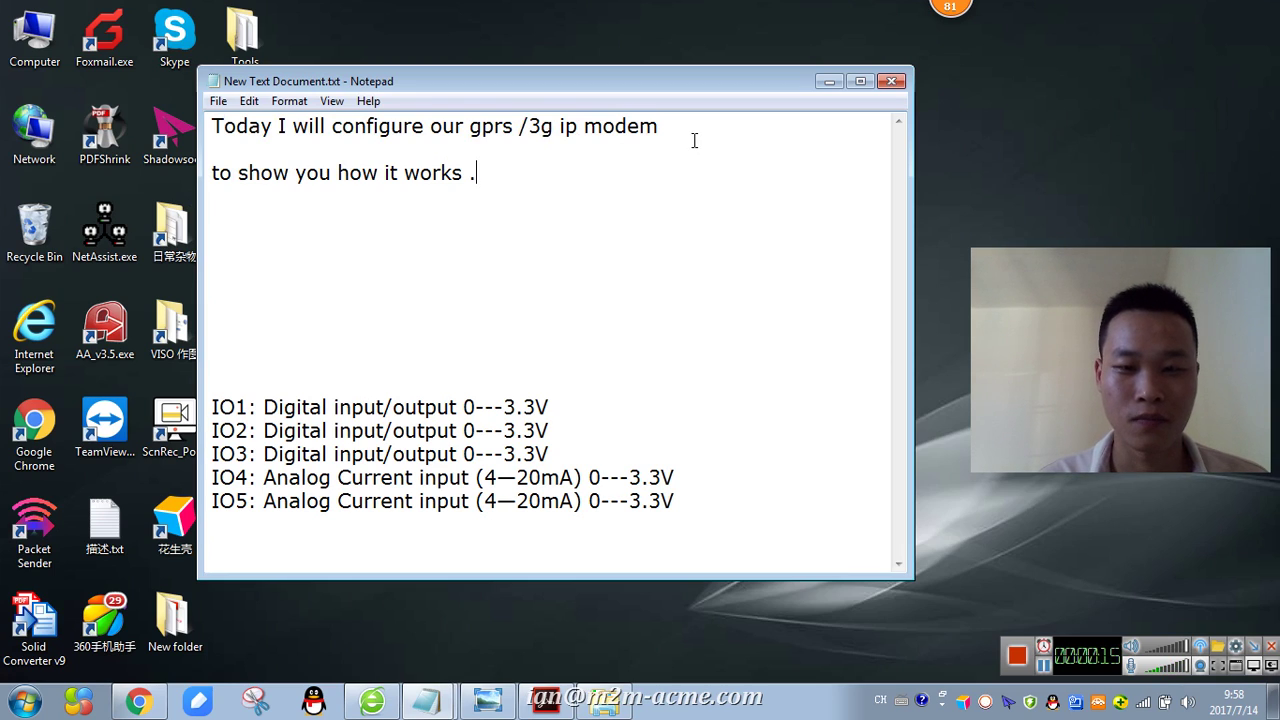
# - Insert 'rs232/rs485 IO' before 'ip' and add the note 'check the package firstly, then check the diagram sketch'
pyautogui.click(560, 127)
pyautogui.write('rs232')
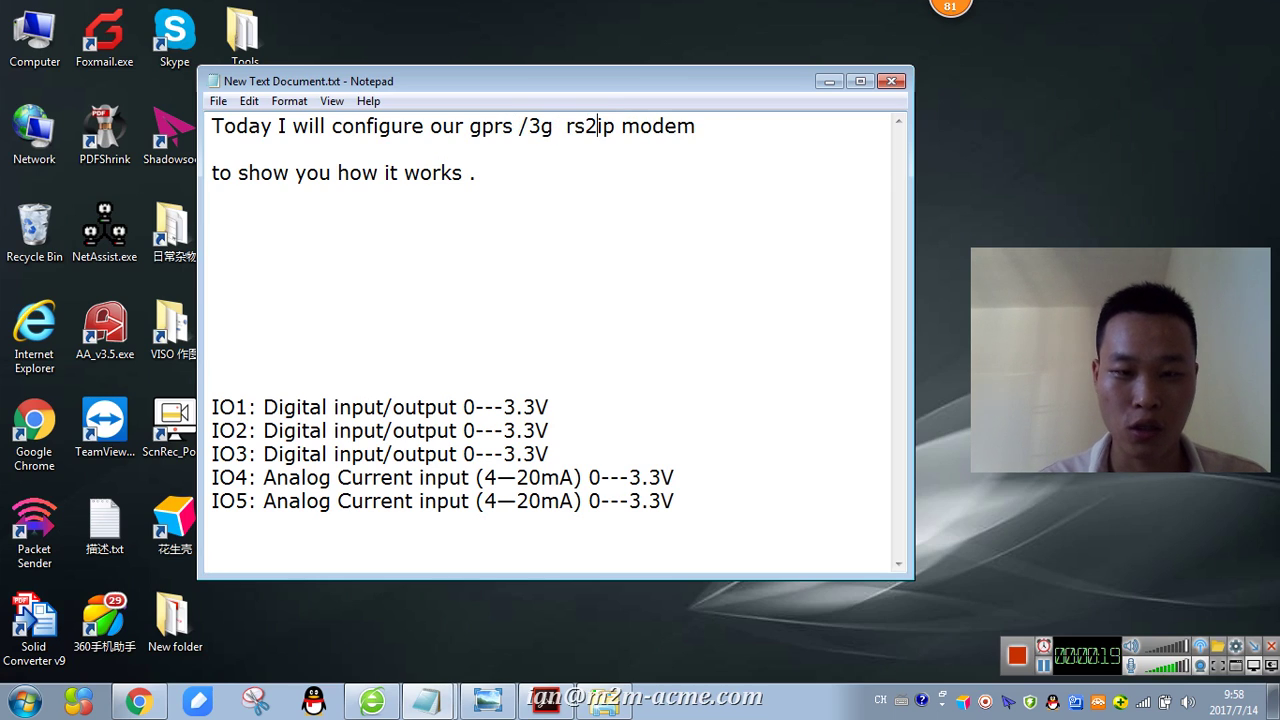
pyautogui.write('/rs485')
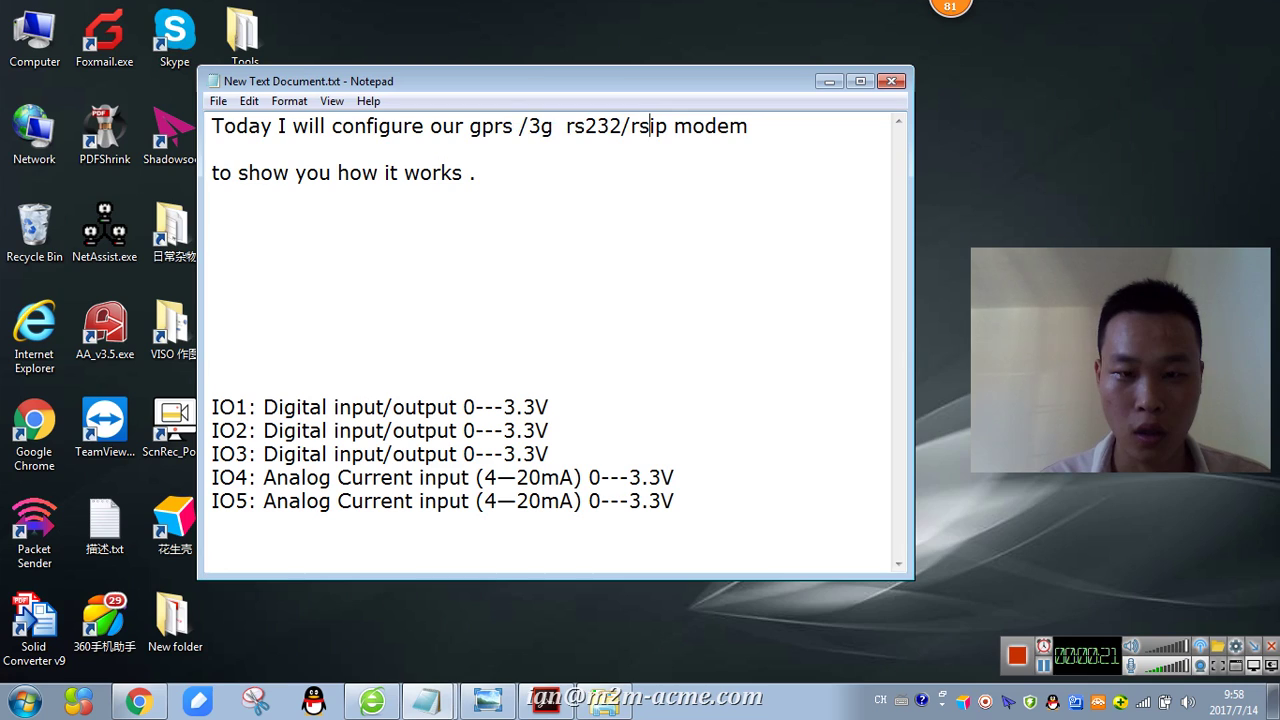
pyautogui.write(' IO')
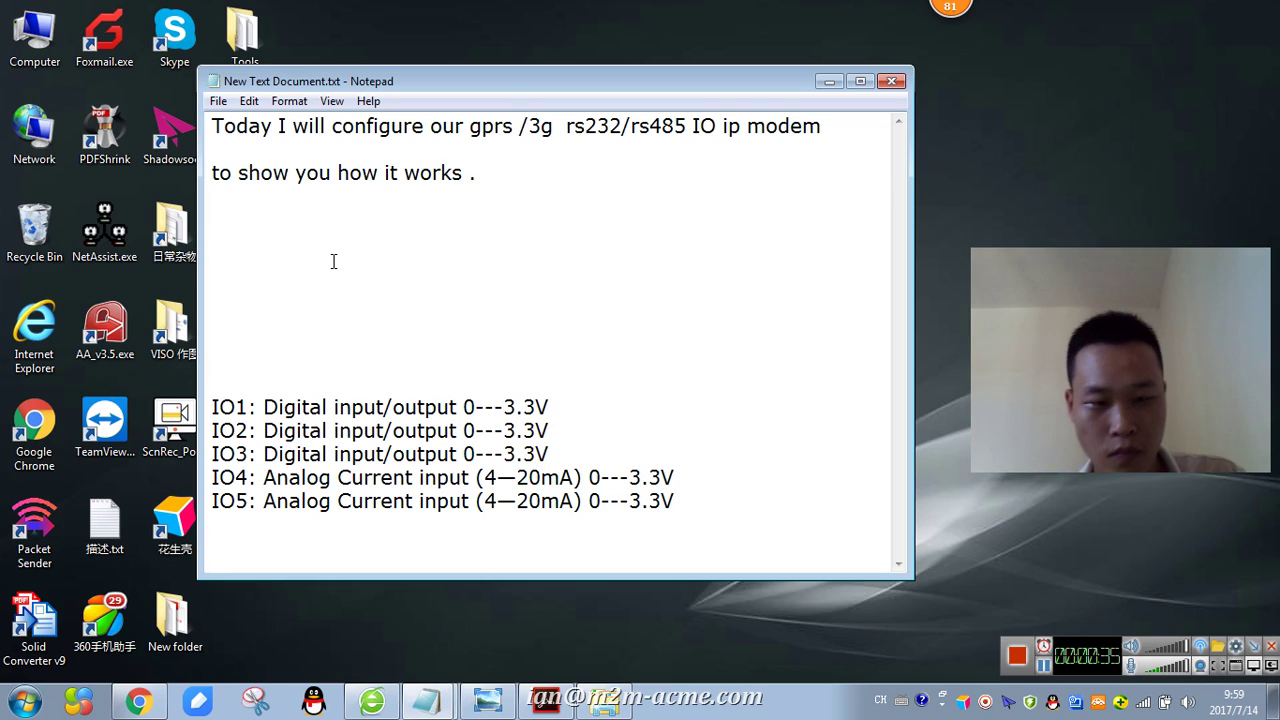
pyautogui.write('check the ')
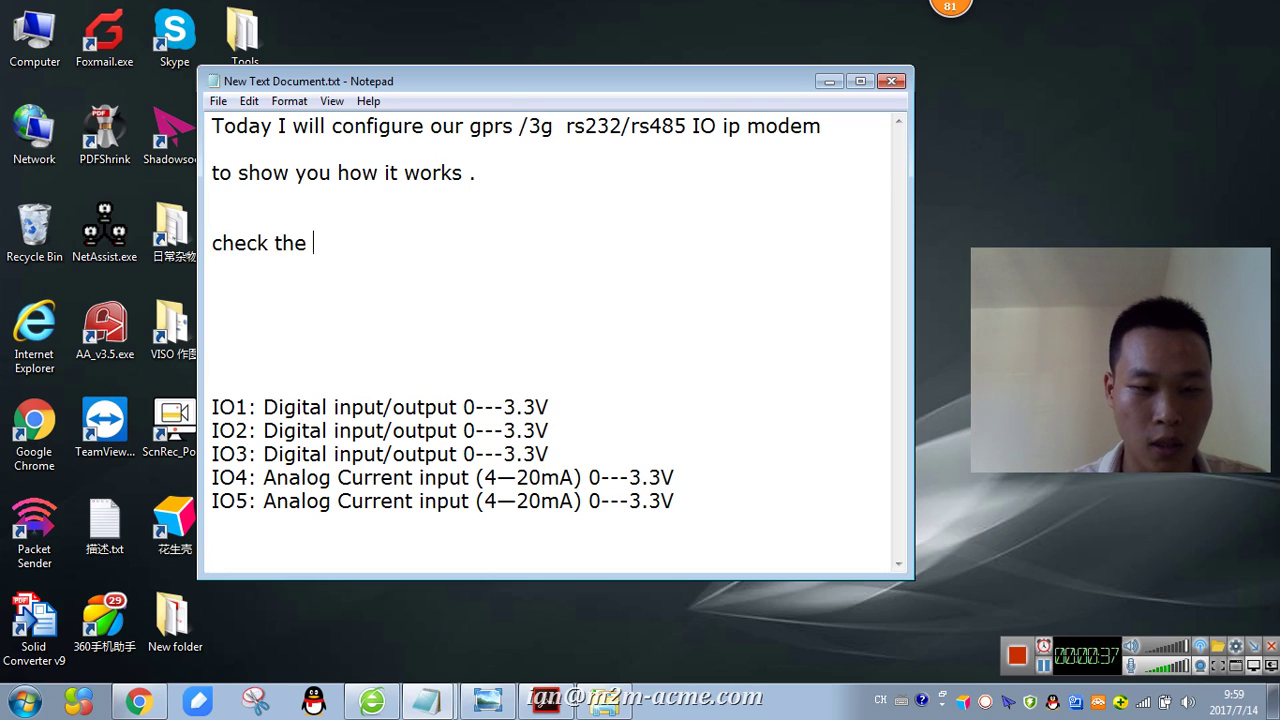
pyautogui.write('pa')
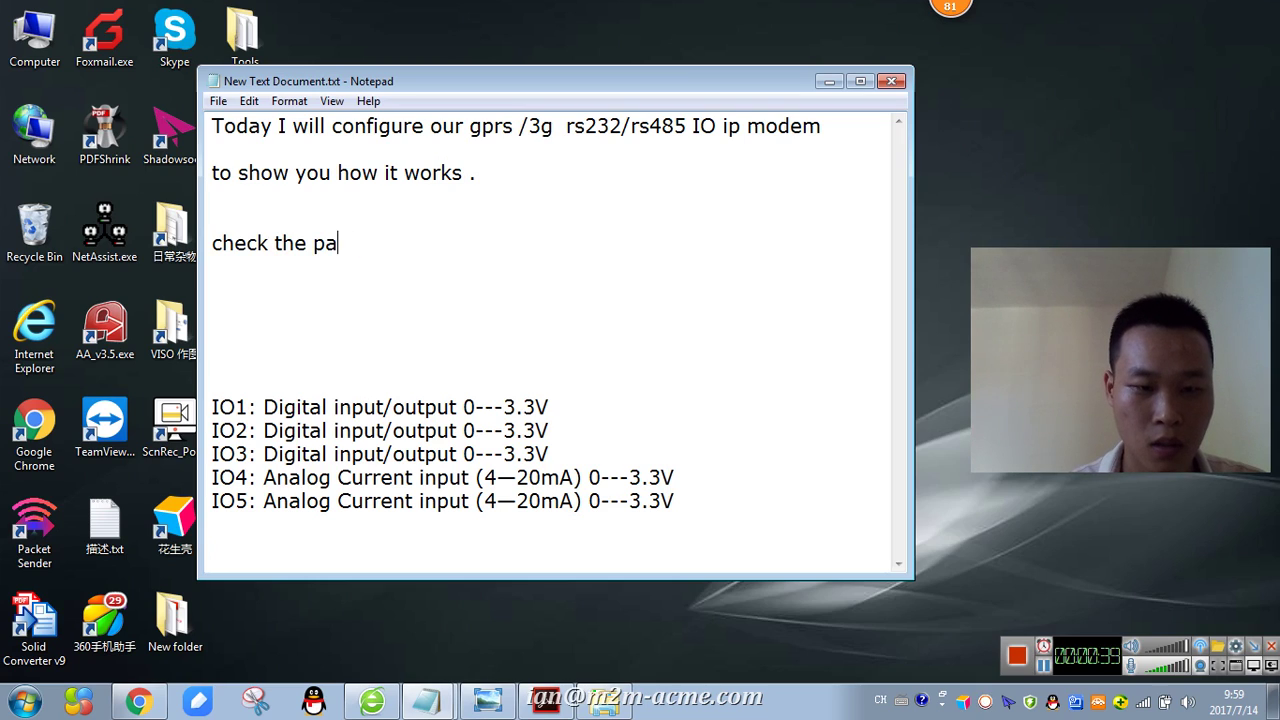
pyautogui.write('kcckage firstly , then check the diga')
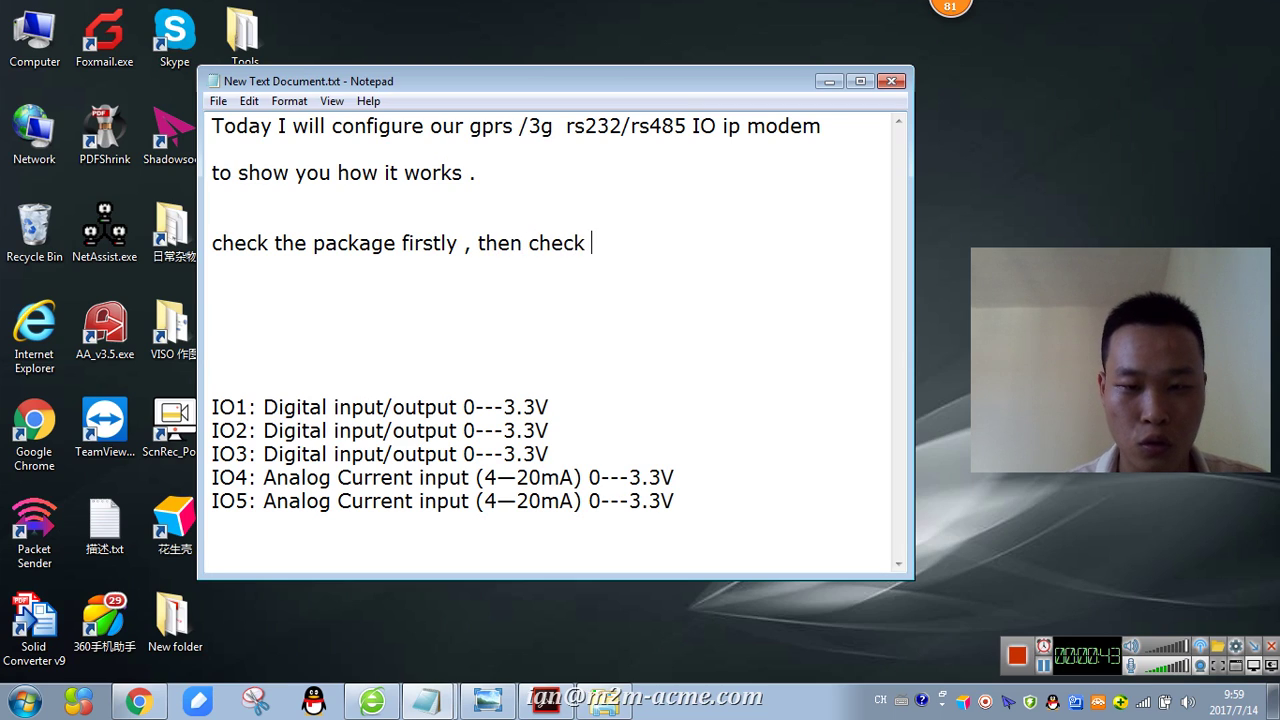
pyautogui.press('BackSpace')
pyautogui.press('BackSpace')
pyautogui.write('ag')
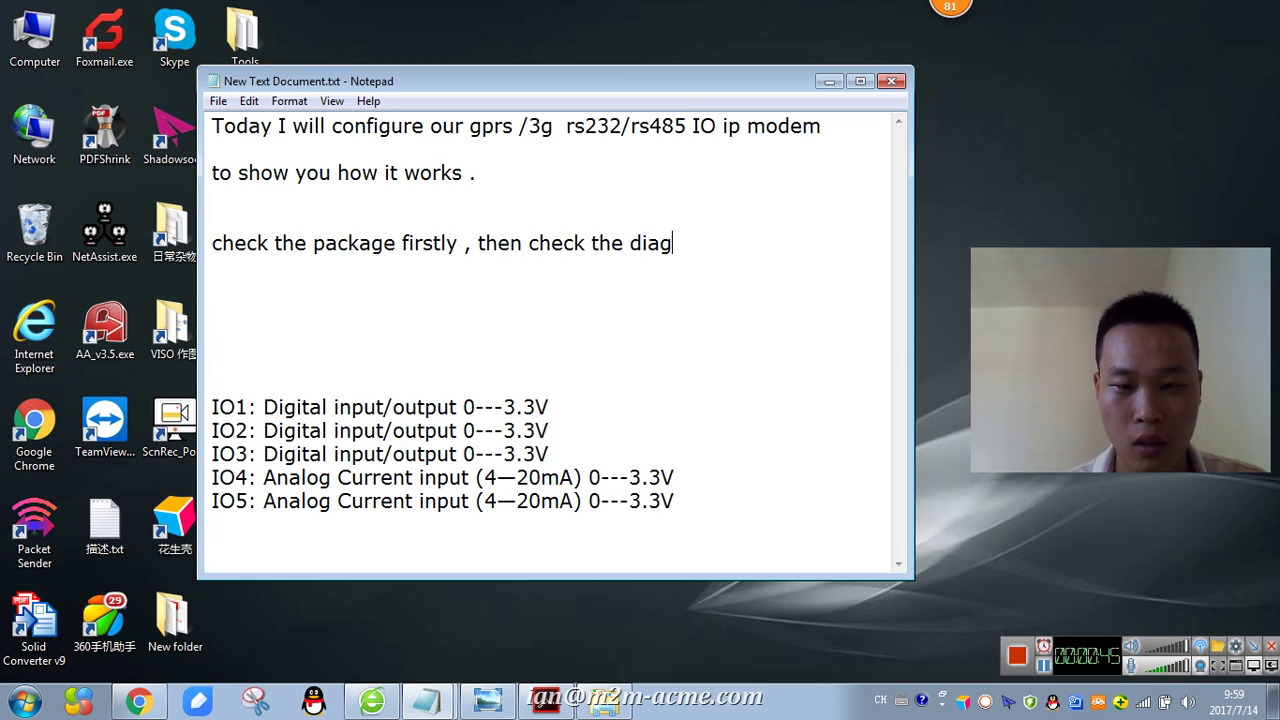
pyautogui.write('ram sketch')
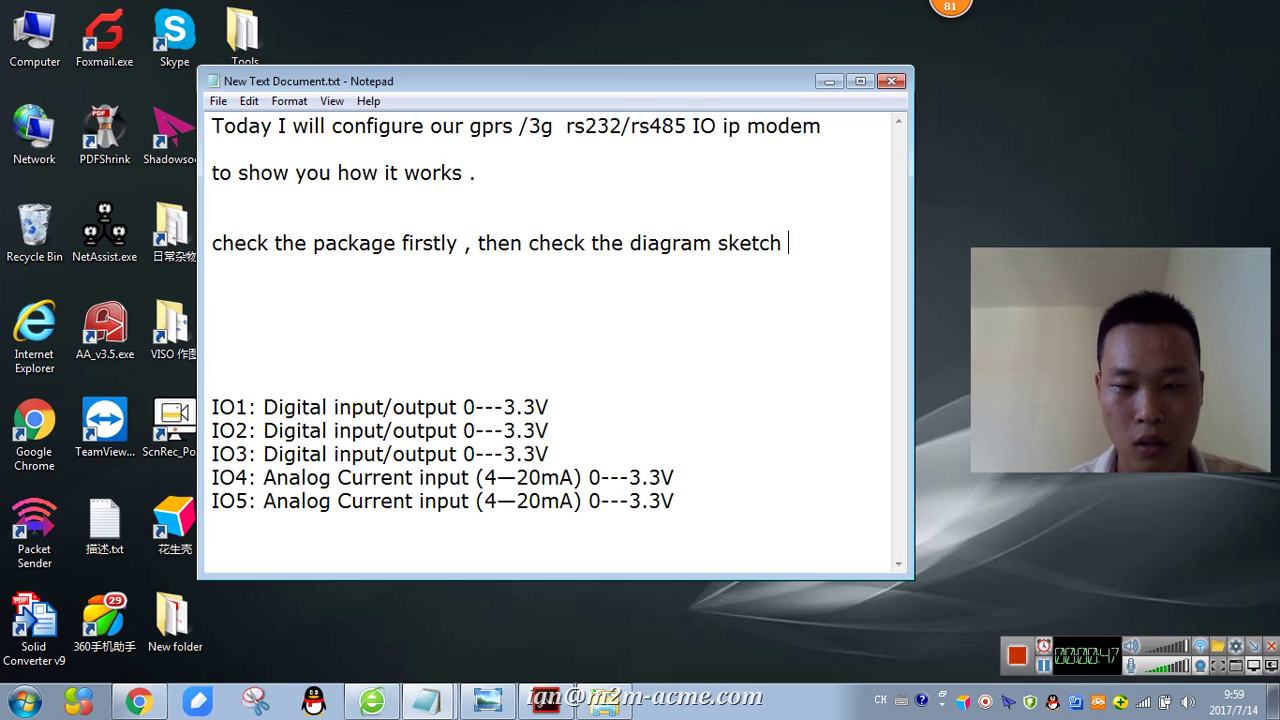
pyautogui.press('Return')
pyautogui.press('Return')
pyautogui.press('Return')
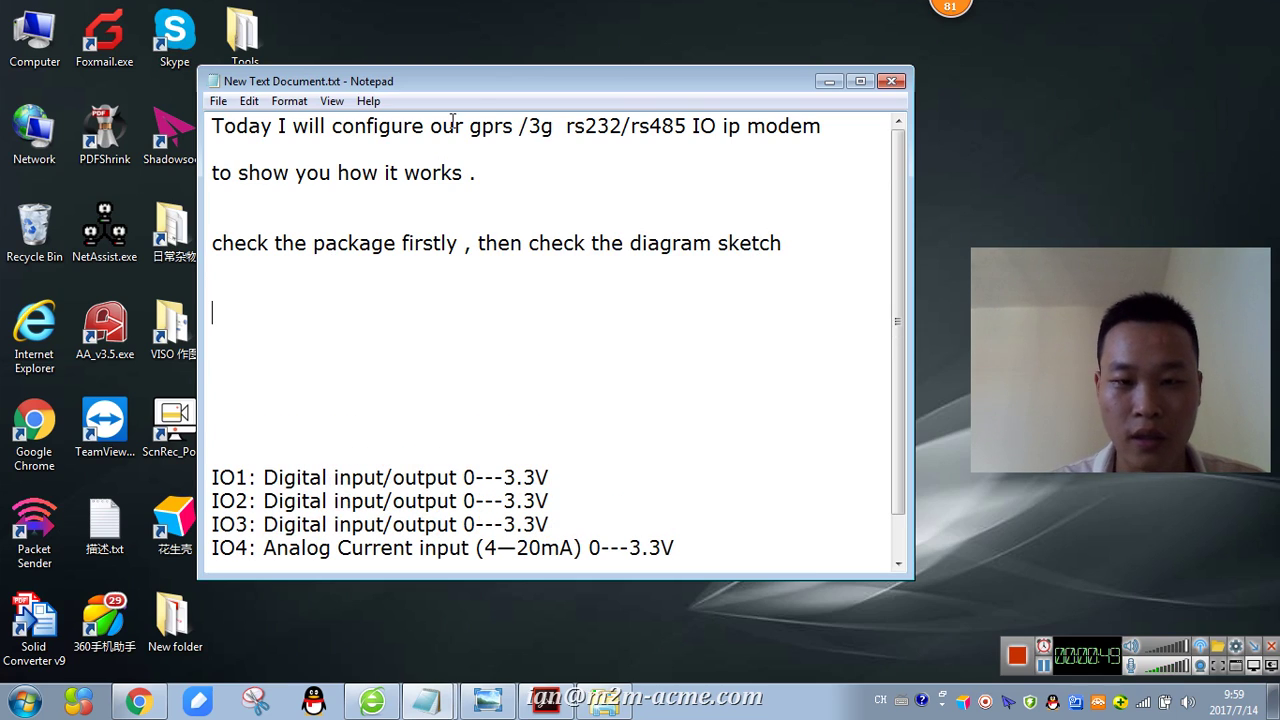
# - Open Sketch diagram.png from the Tools folder in Photo Viewer, enlarged beside the Notepad notes
pyautogui.moveTo(470, 82); pyautogui.dragTo(708, 68)
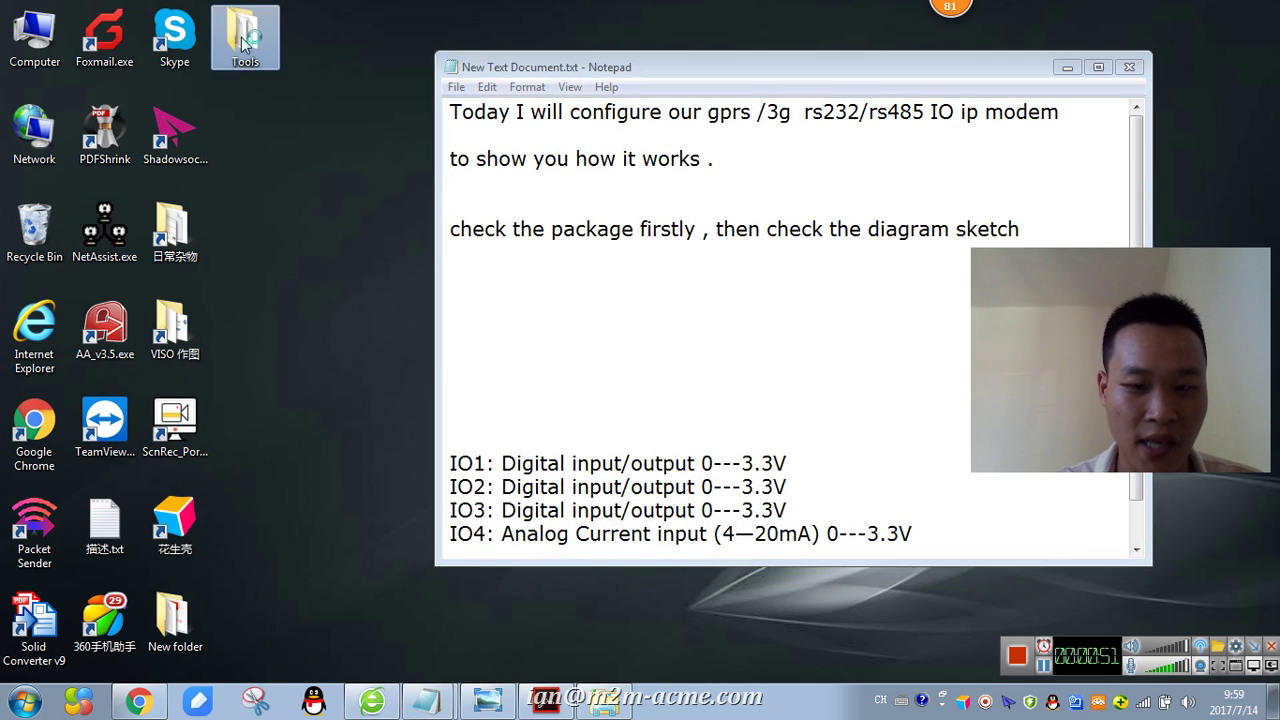
pyautogui.doubleClick(245, 42)
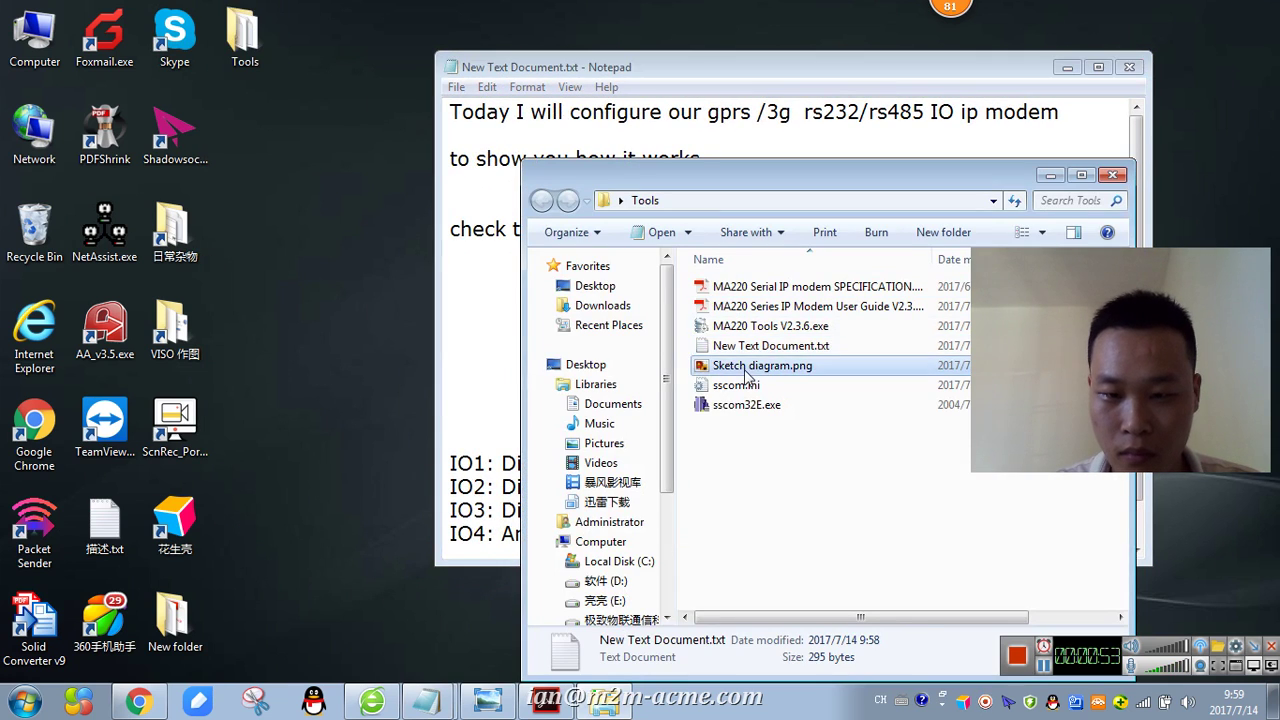
pyautogui.doubleClick(746, 368)
pyautogui.click(1229, 17)
pyautogui.moveTo(573, 30); pyautogui.dragTo(523, 23)
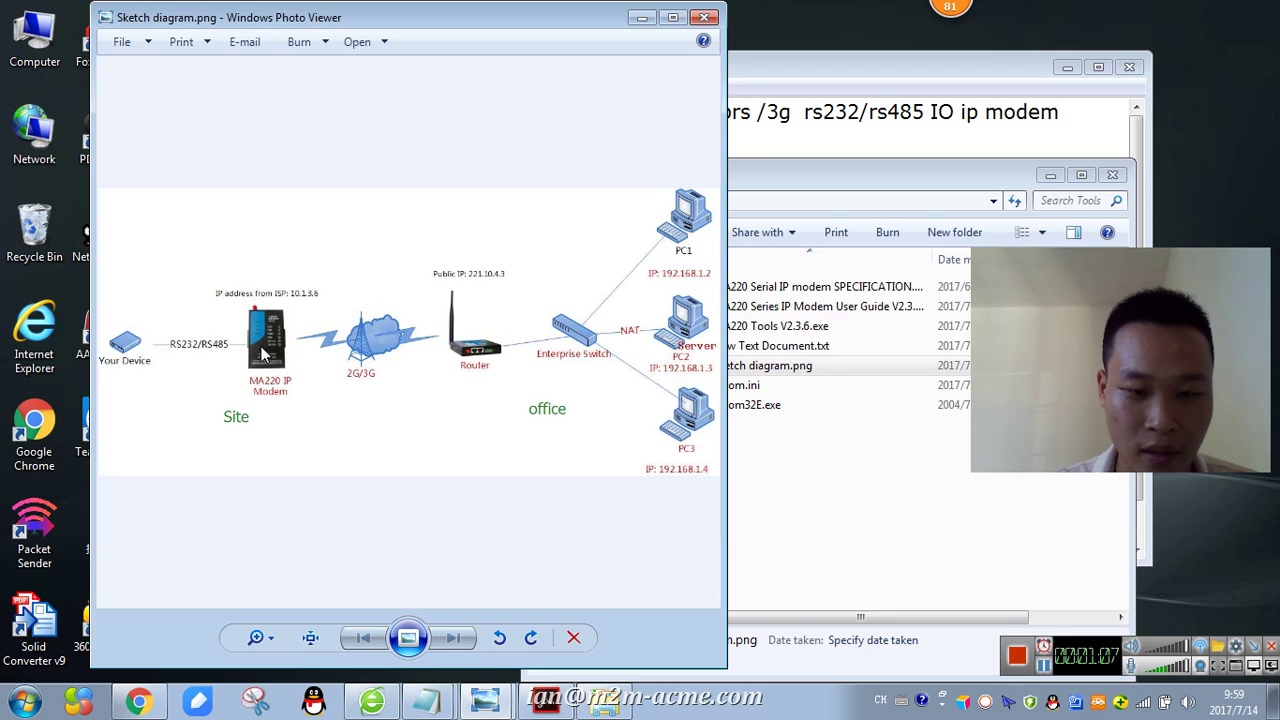
pyautogui.moveTo(726, 670); pyautogui.dragTo(886, 680)
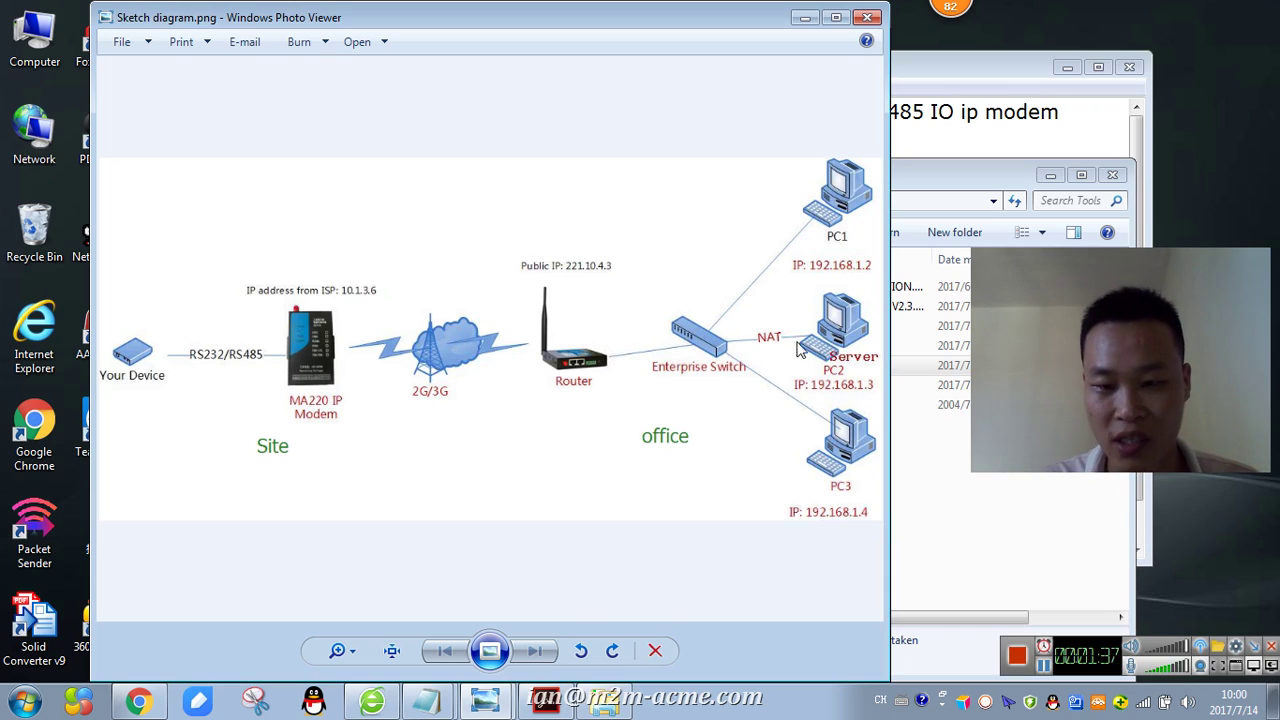
pyautogui.click(1080, 126)
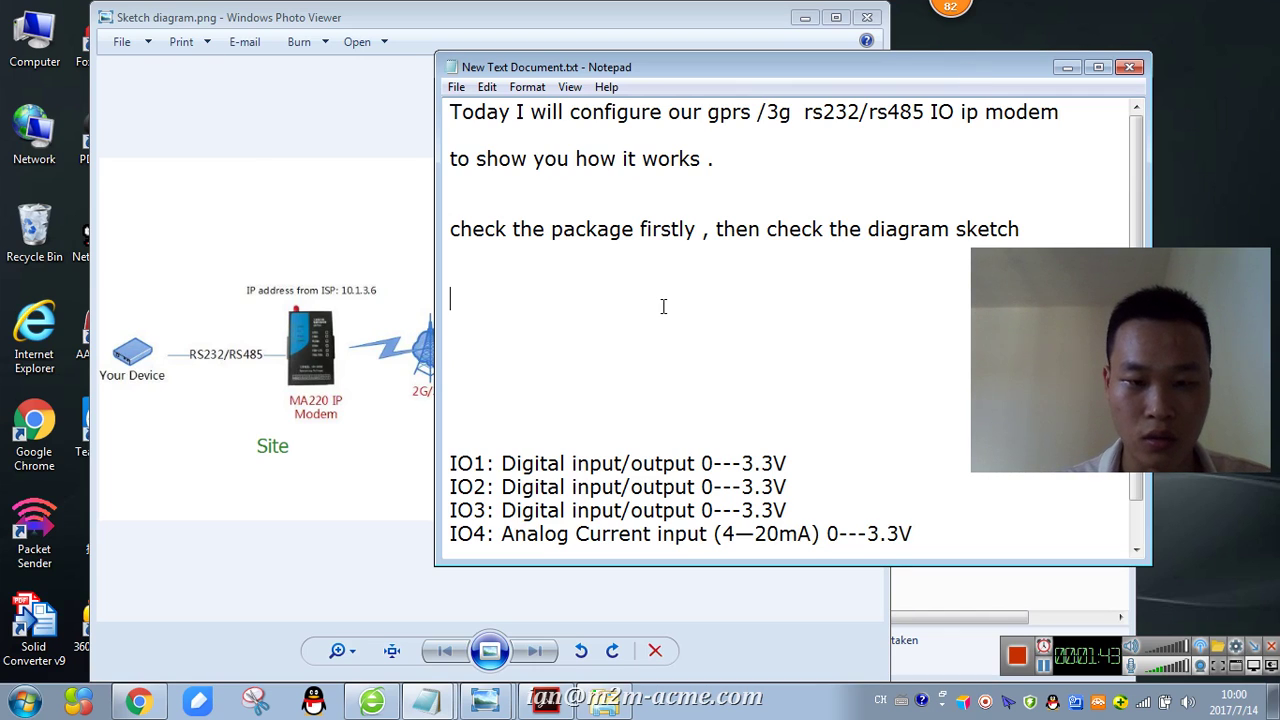
# - Type 'From the picture we know what's application need', 'the modem' and 'But right now our office without the public ip'
pyautogui.write('m the ')
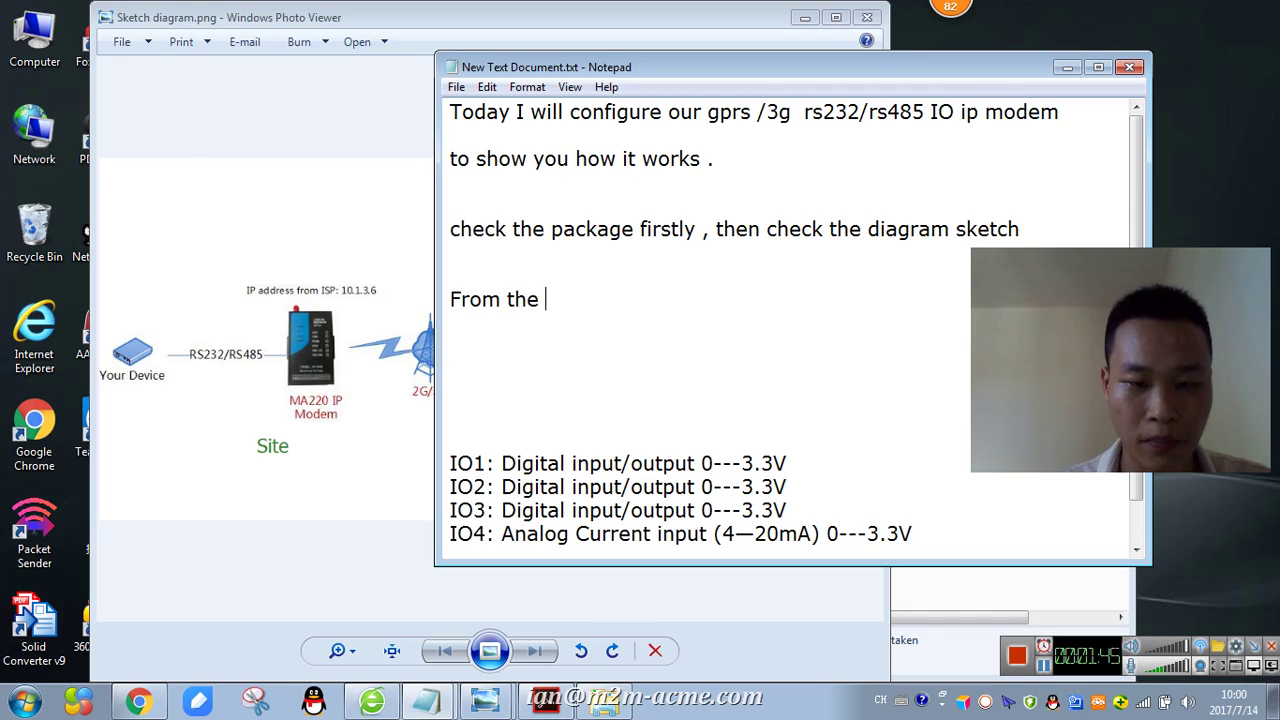
pyautogui.write('picture we know ')
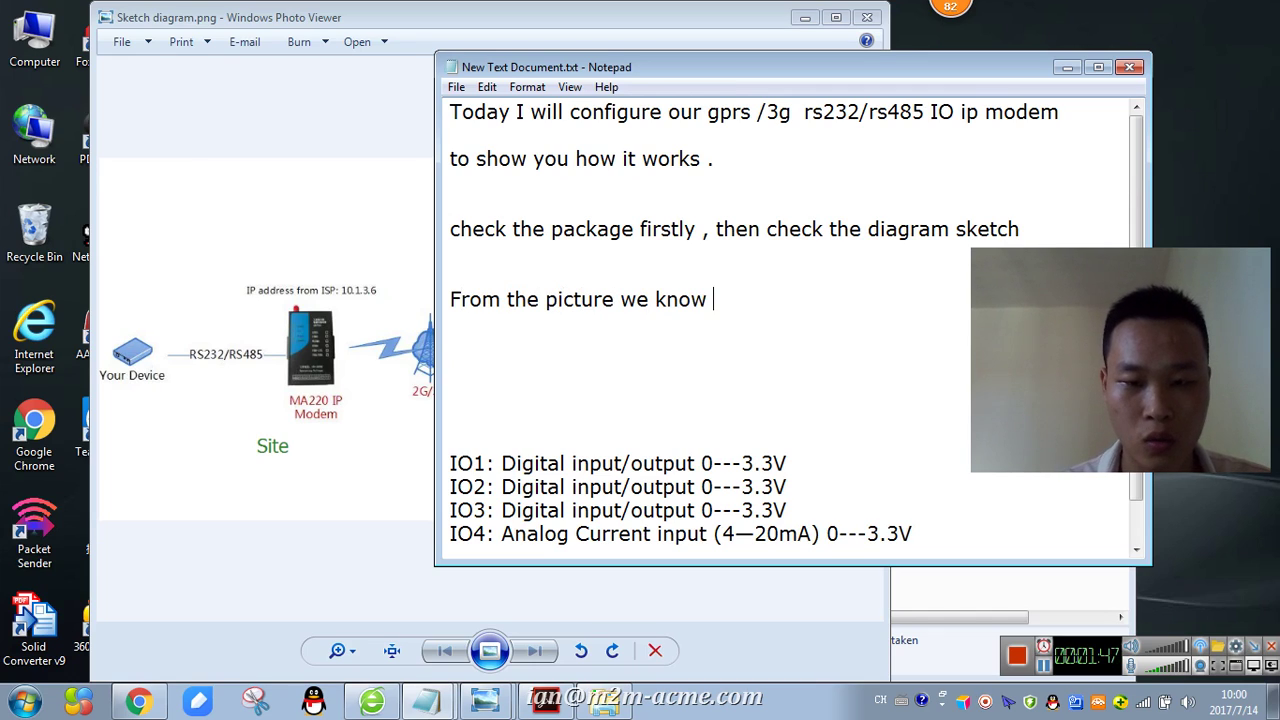
pyautogui.write("what's applicatopn")
pyautogui.press('BackSpace')
pyautogui.press('BackSpace')
pyautogui.press('BackSpace')
pyautogui.write('ion need')
pyautogui.press('BackSpace')
pyautogui.write('ed')
pyautogui.press('Return')
pyautogui.press('Return')
pyautogui.write('the m')
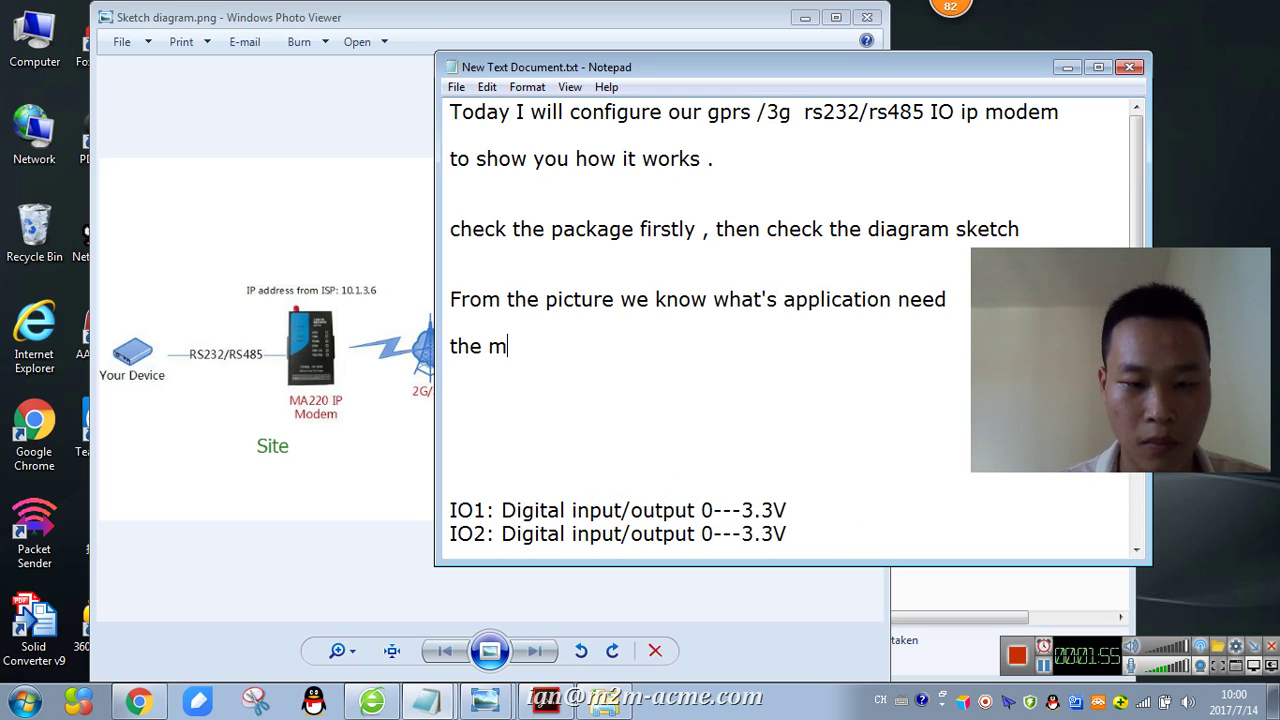
pyautogui.write('odem')
pyautogui.press('Return')
pyautogui.press('Return')
pyautogui.write('But right now')
pyautogui.press('BackSpace')
pyautogui.write('ow our office with')
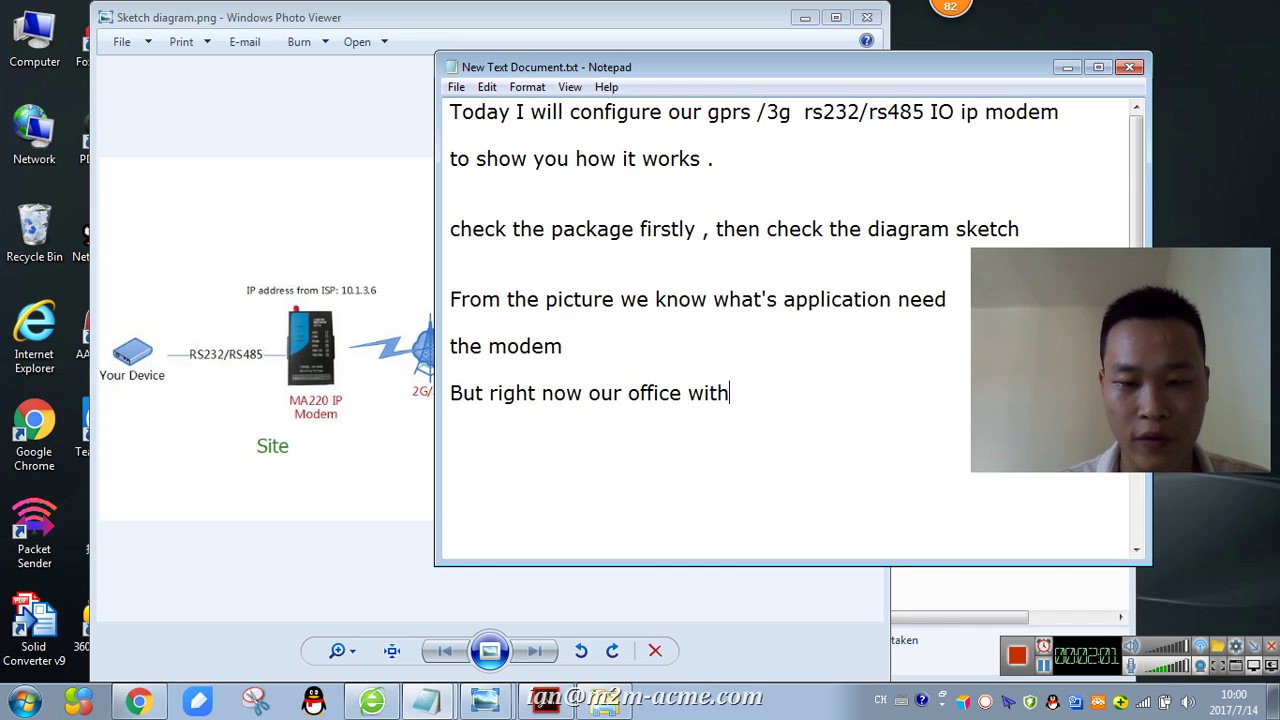
pyautogui.write('out the public ip')
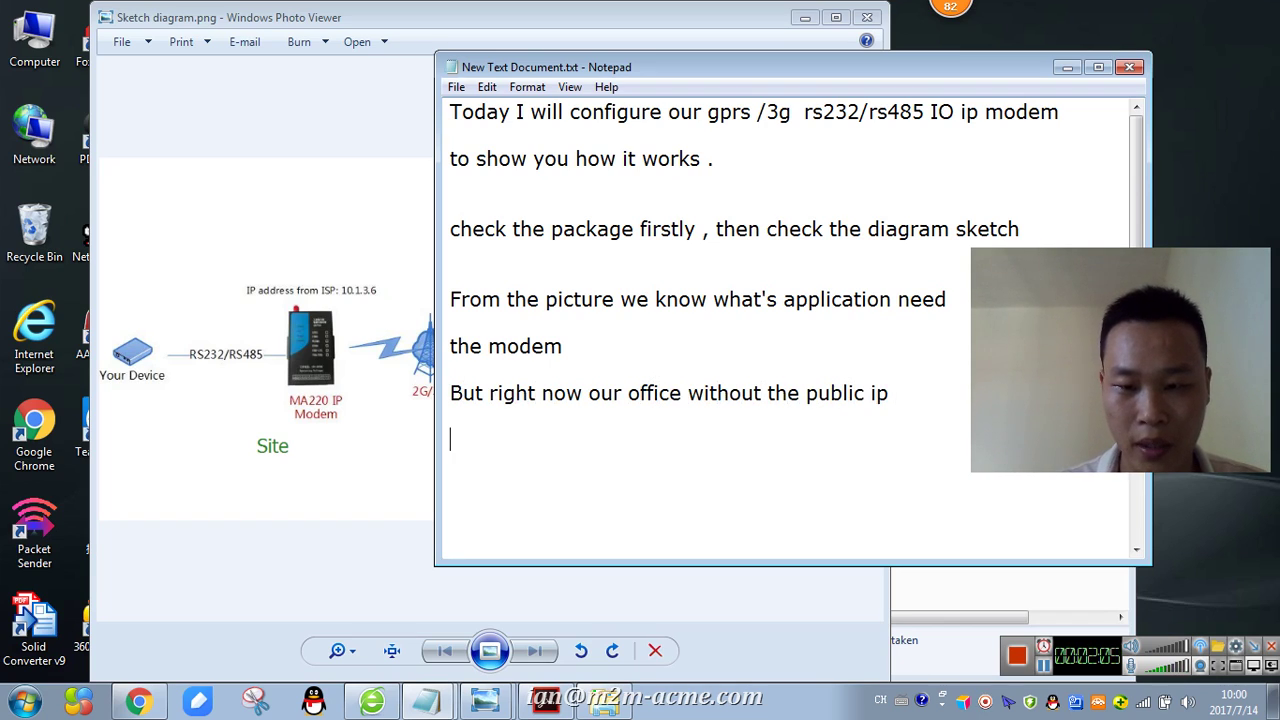
# - Add the lines 'So I use the software transfer it', 'If you have the public ip' and 'needn't it'
pyautogui.press('Return')
pyautogui.write('S')
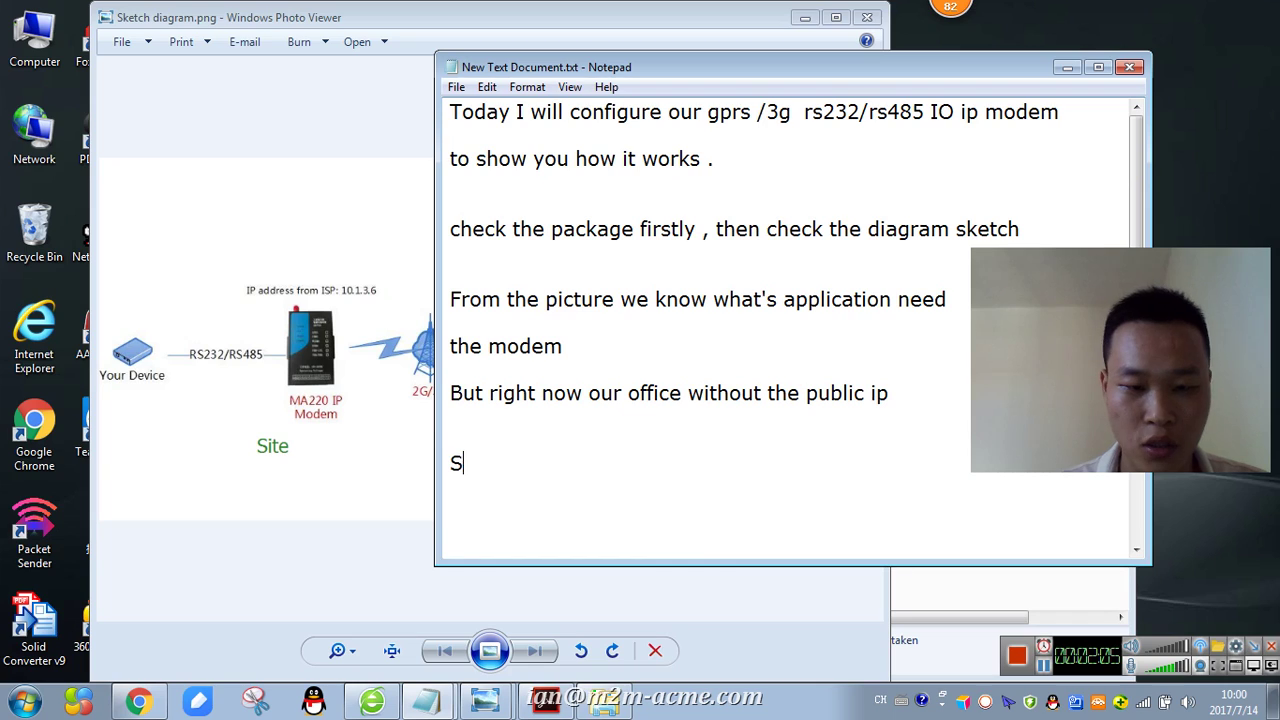
pyautogui.write('o I use the ')
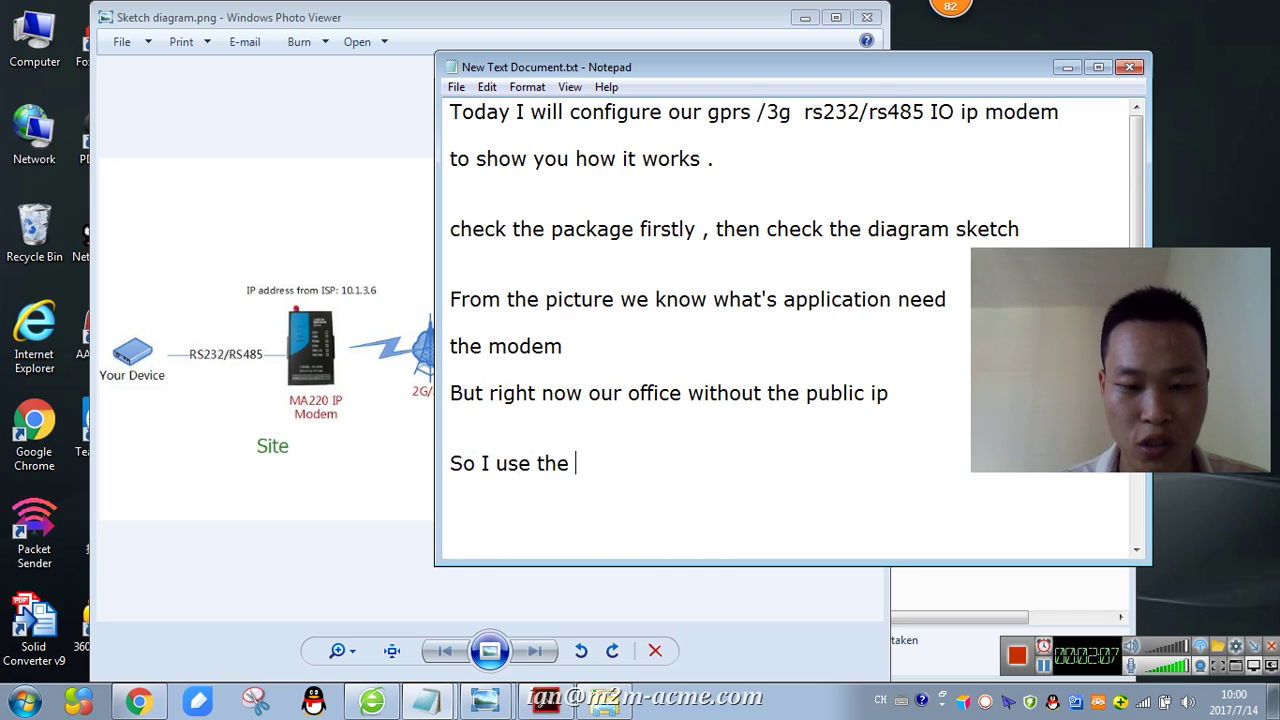
pyautogui.write('software ,')
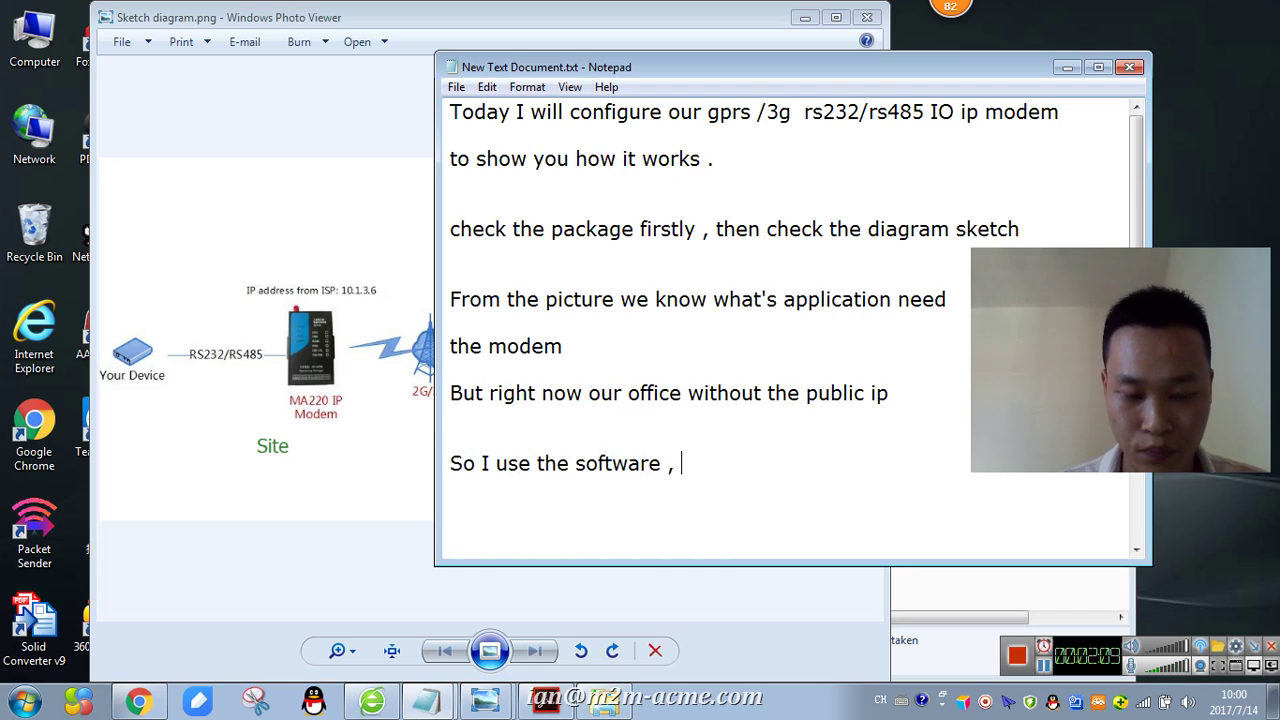
pyautogui.press('BackSpace')
pyautogui.press('BackSpace')
pyautogui.write('tra')
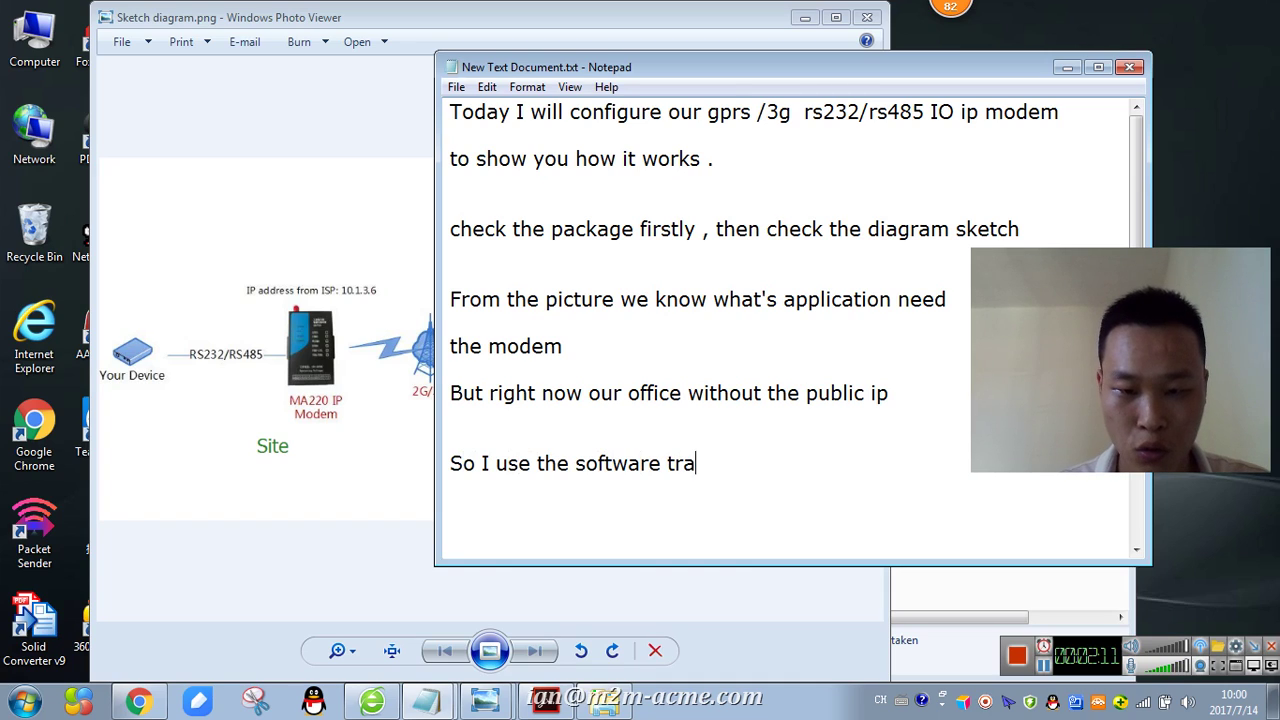
pyautogui.write('s')
pyautogui.press('BackSpace')
pyautogui.write('nfs')
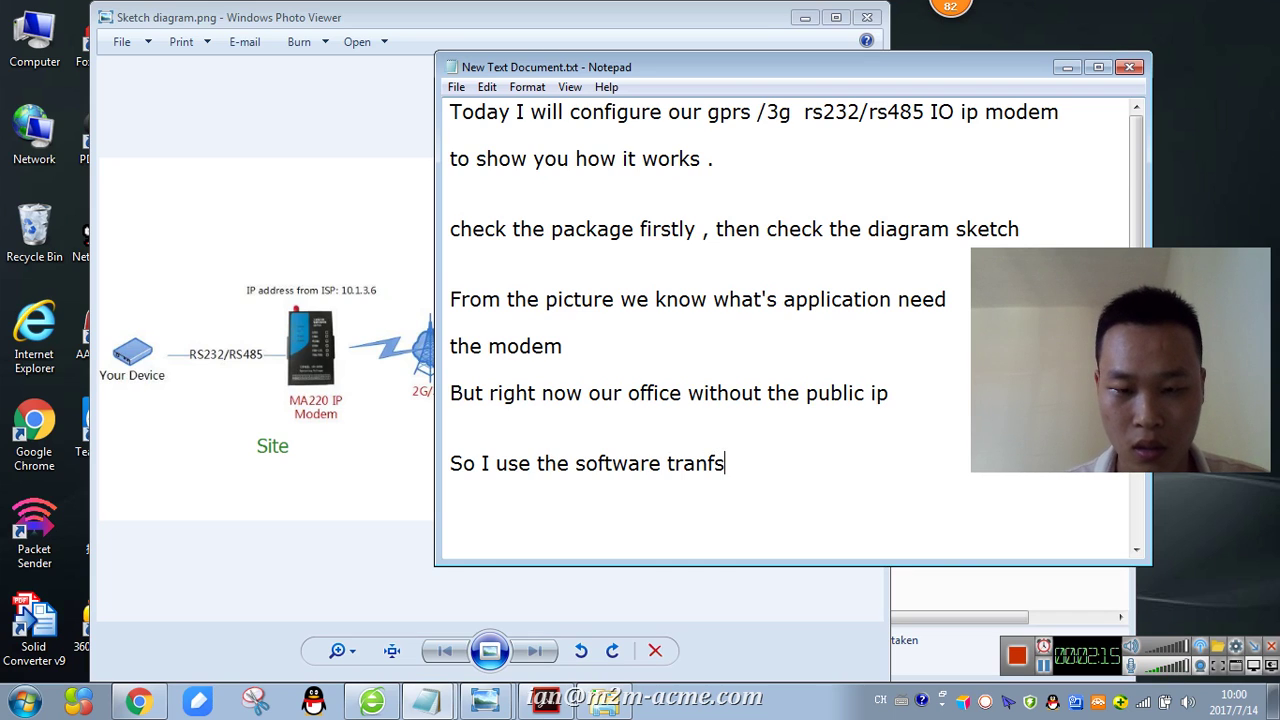
pyautogui.press('BackSpace')
pyautogui.press('BackSpace')
pyautogui.press('BackSpace')
pyautogui.write('sfer it')
pyautogui.press('Return')
pyautogui.press('Return')
pyautogui.write('If y')
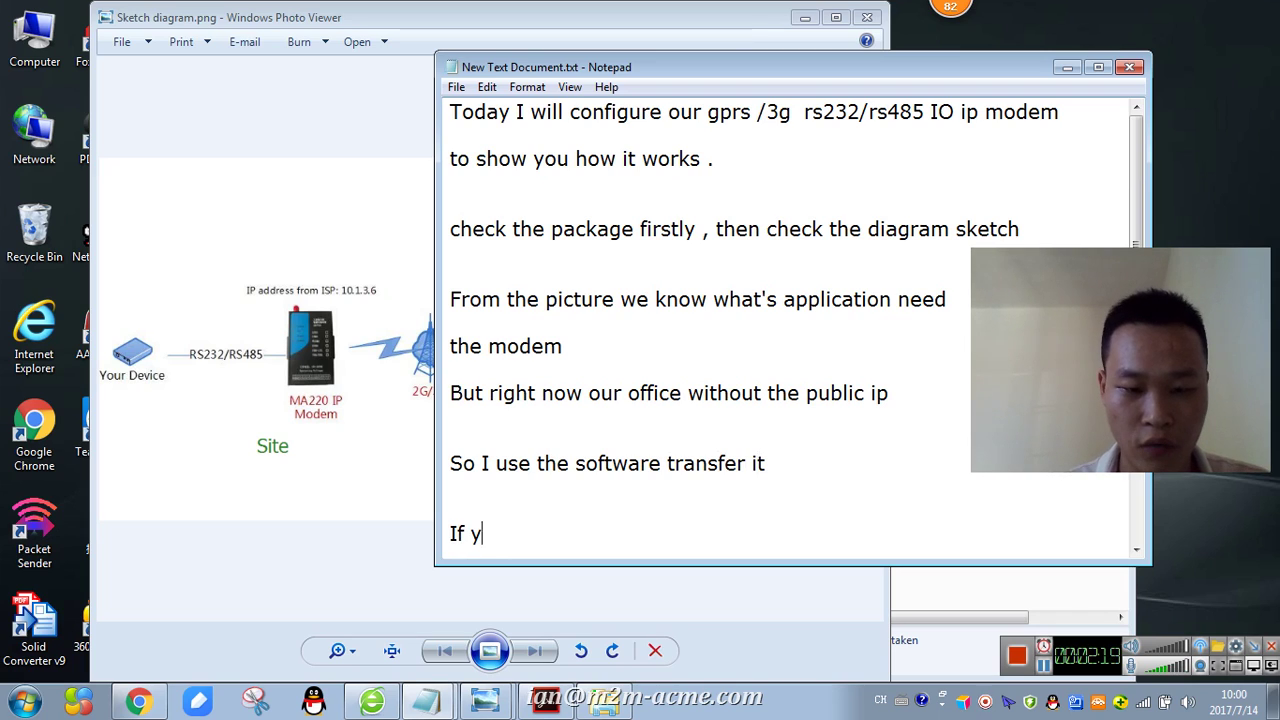
pyautogui.write('ou have the pu')
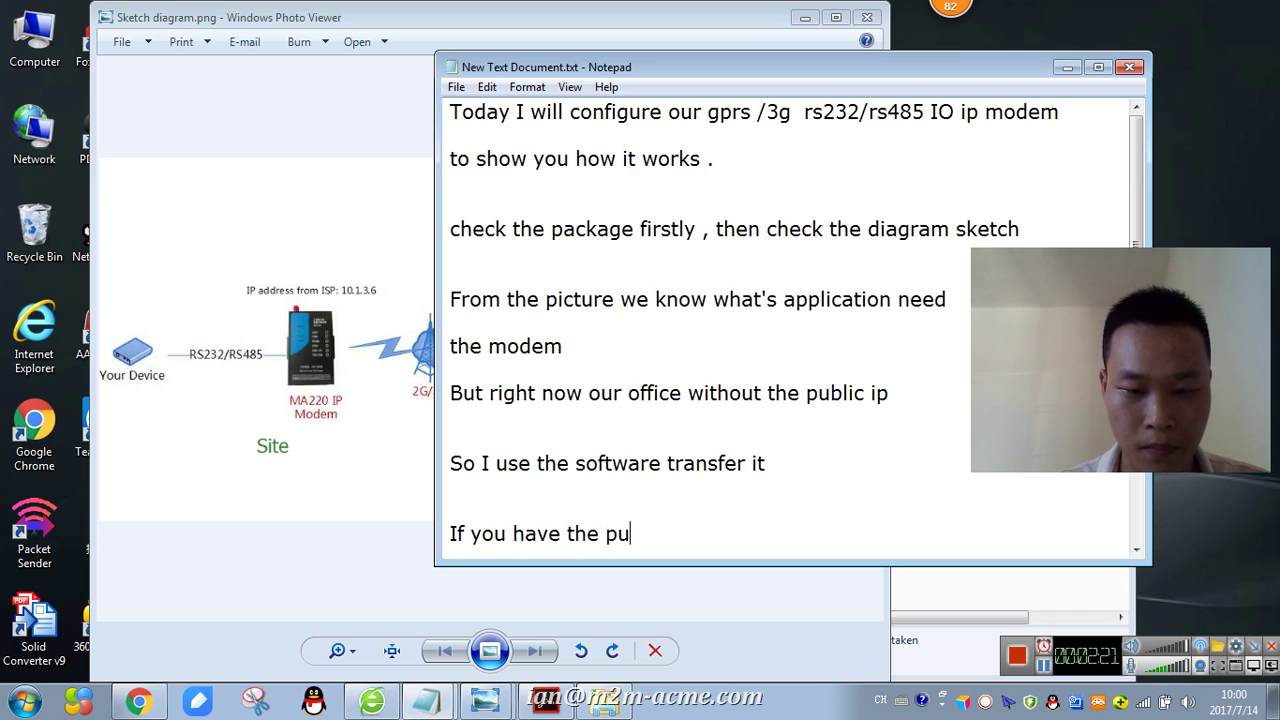
pyautogui.write('blli')
pyautogui.press('BackSpace')
pyautogui.press('BackSpace')
pyautogui.write('ip')
pyautogui.press('BackSpace')
pyautogui.press('BackSpace')
pyautogui.press('BackSpace')
pyautogui.press('BackSpace')
pyautogui.write('ic ip')
pyautogui.press('Return')
pyautogui.press('Return')
pyautogui.write('need')
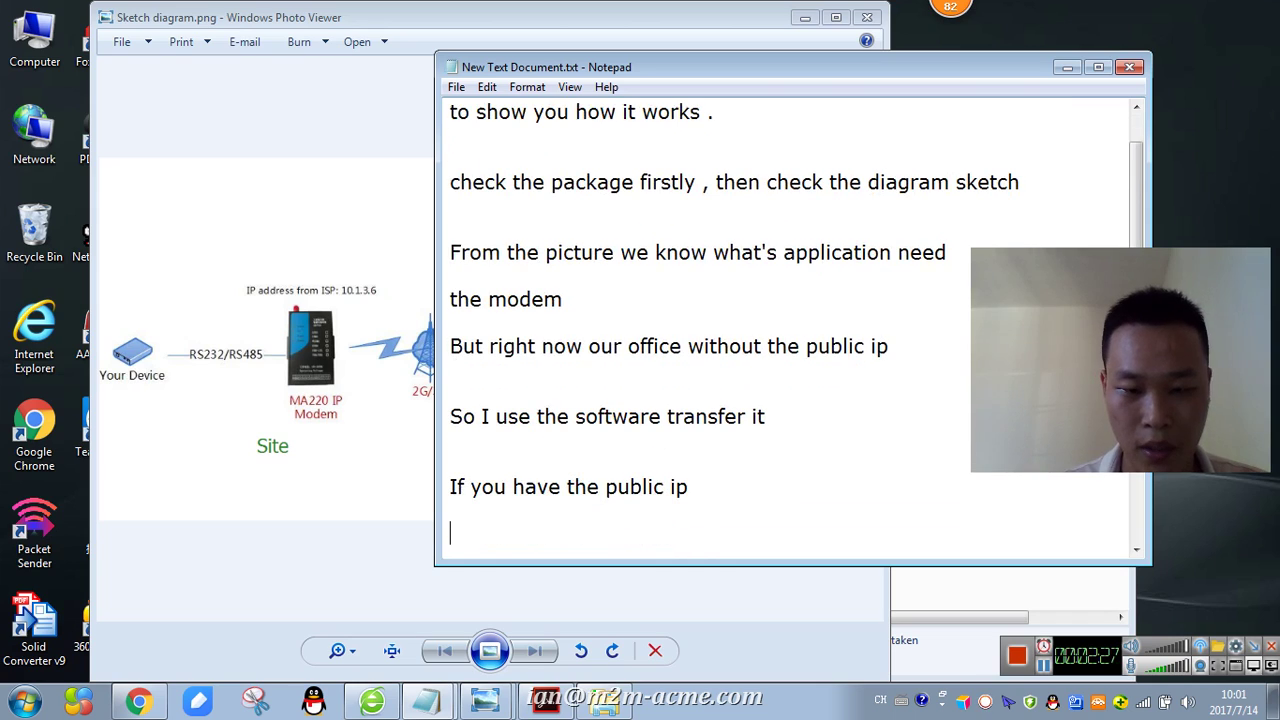
pyautogui.write('n')
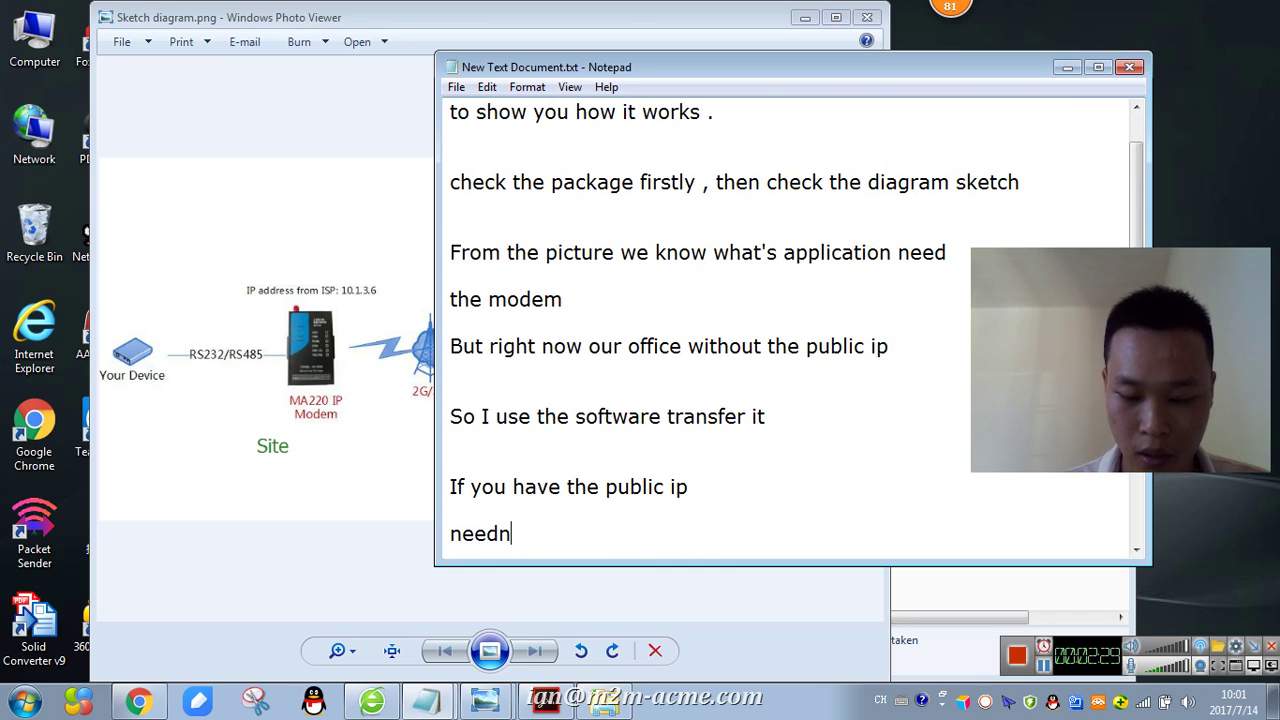
pyautogui.write("'t it")
pyautogui.press('Return')
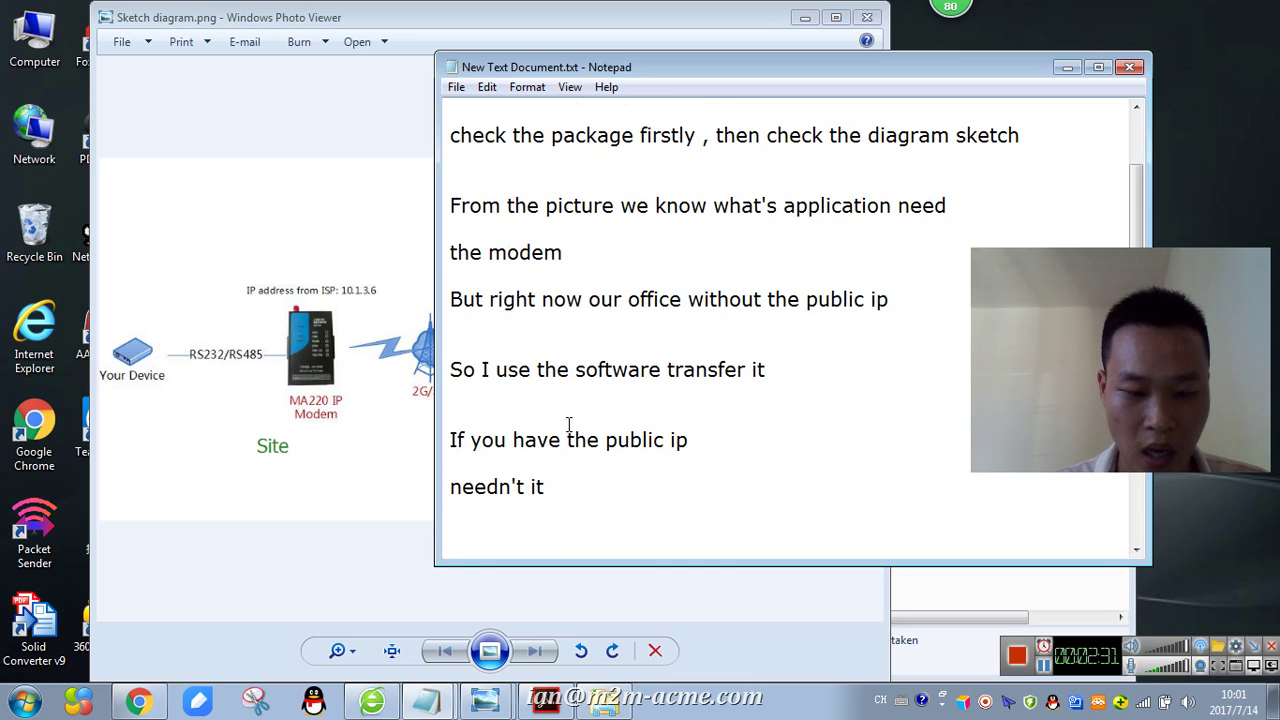
pyautogui.click(372, 700)
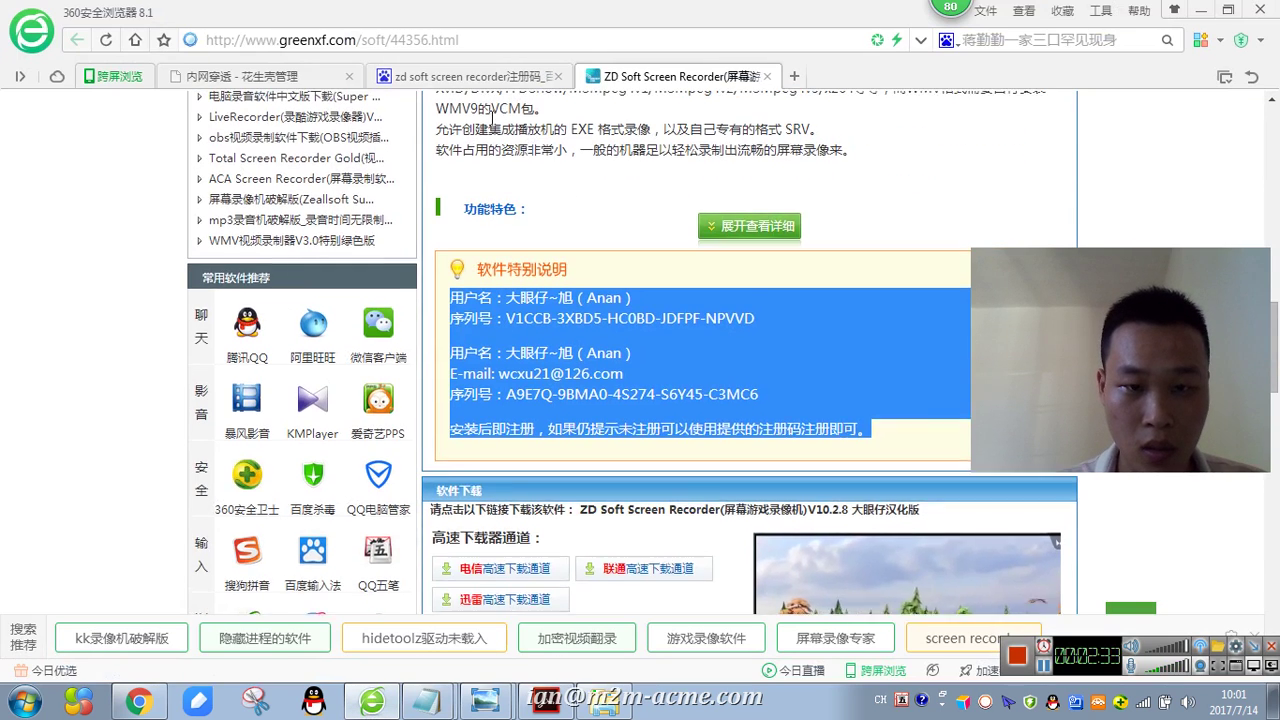
# - On the 内网穿透 port-mapping page, select the MA220 mapping's external address with port 23148
pyautogui.scroll(1, 492, 117)
pyautogui.click(297, 76)
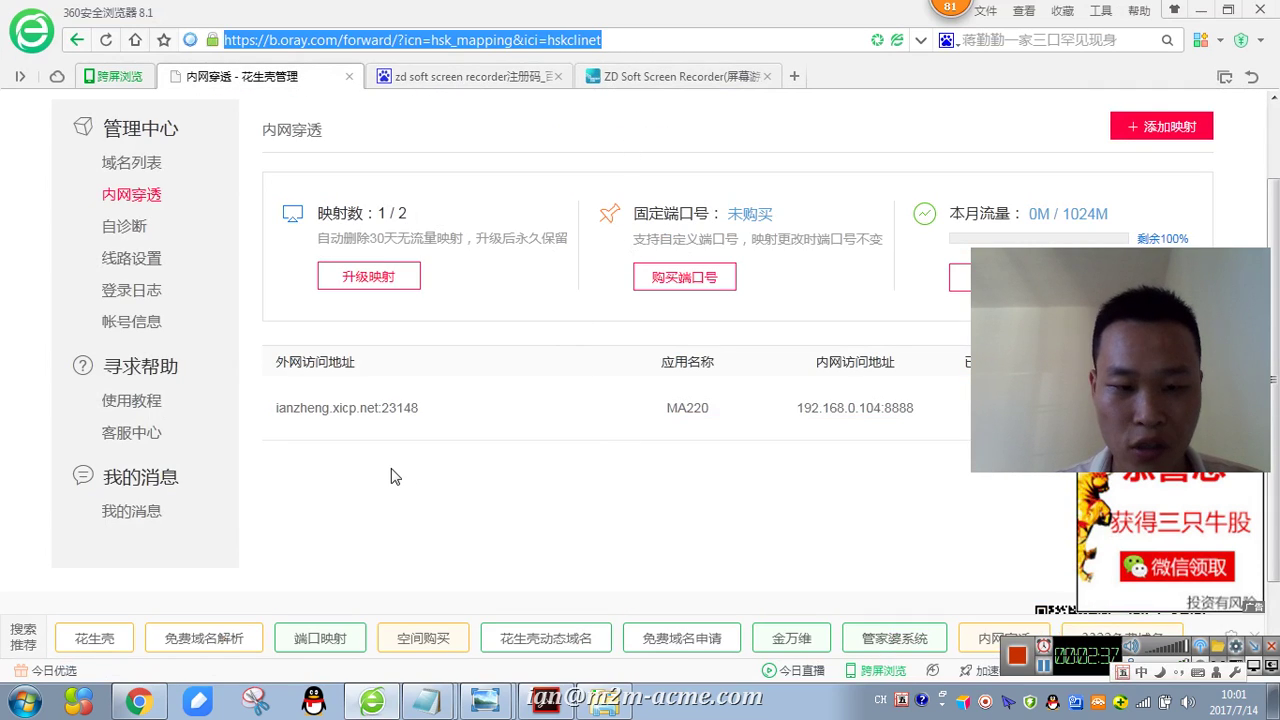
pyautogui.moveTo(268, 362); pyautogui.dragTo(417, 366)
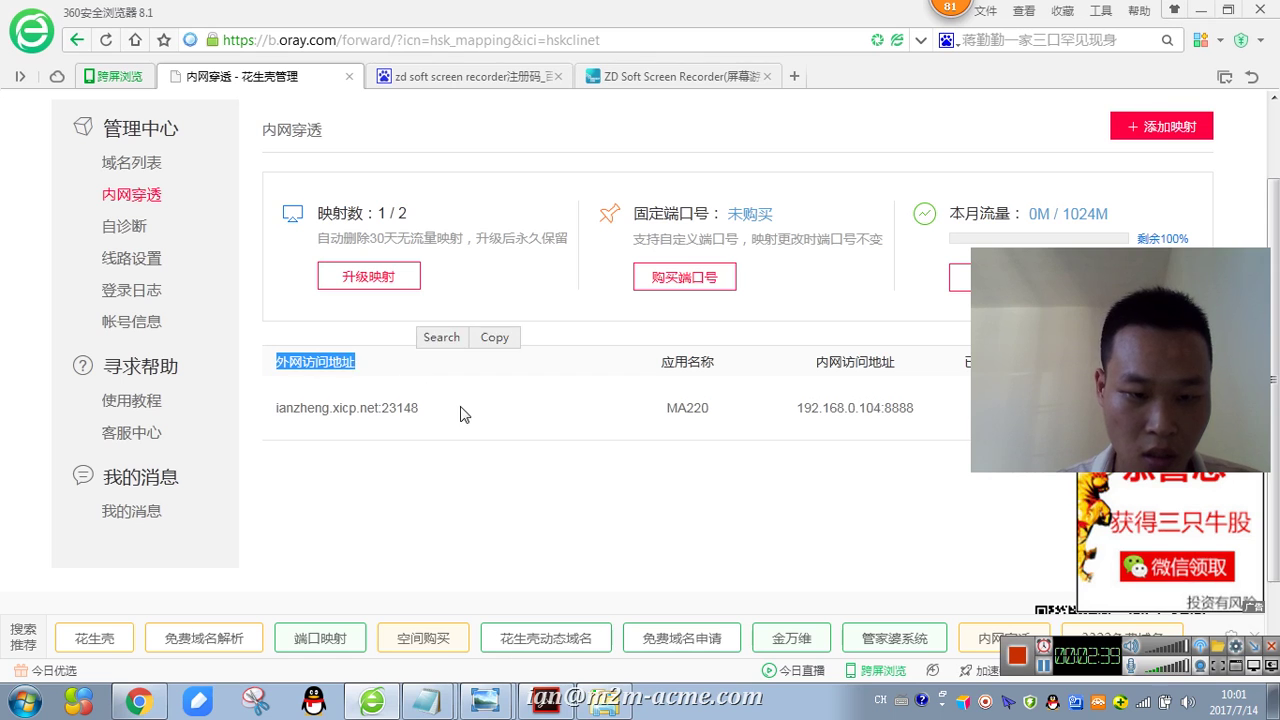
pyautogui.moveTo(460, 414); pyautogui.dragTo(263, 408)
pyautogui.hotkey('ctrl', 'c')
pyautogui.moveTo(427, 705)
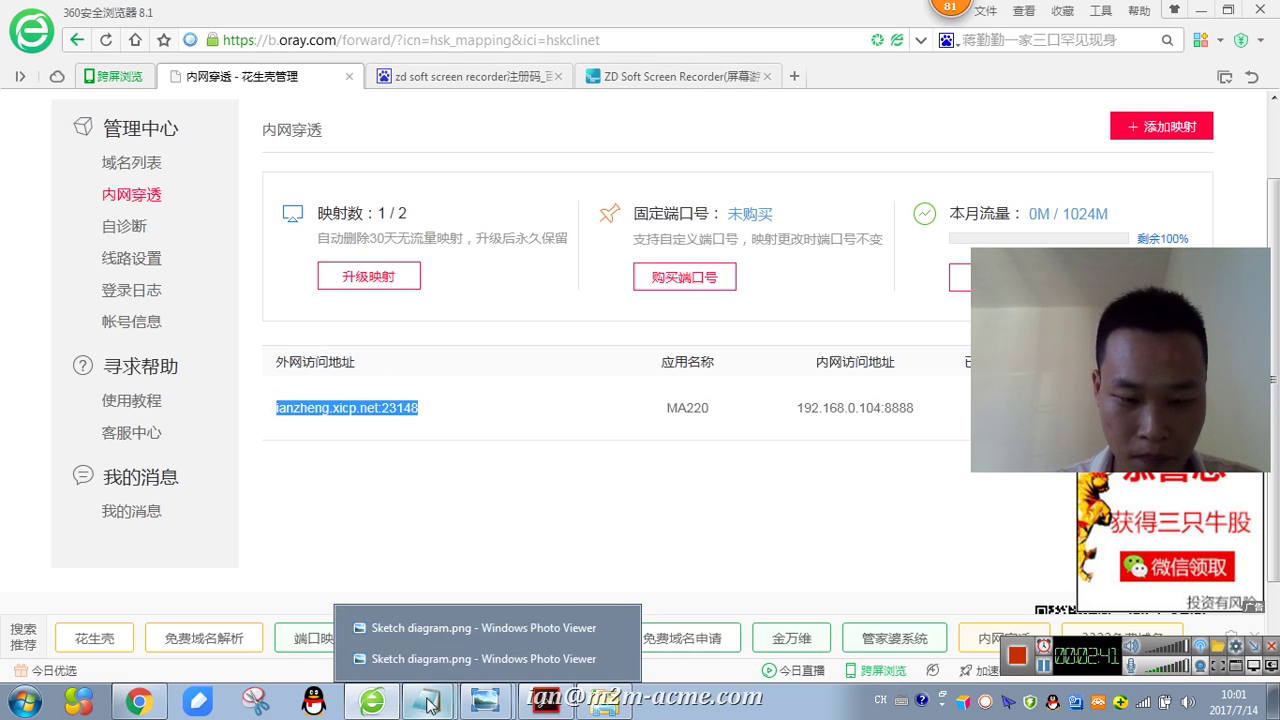
pyautogui.click(400, 574)
# - Paste the external address into the notes and add 'This is act as our server ....' below it
pyautogui.scroll(-3, 590, 515)
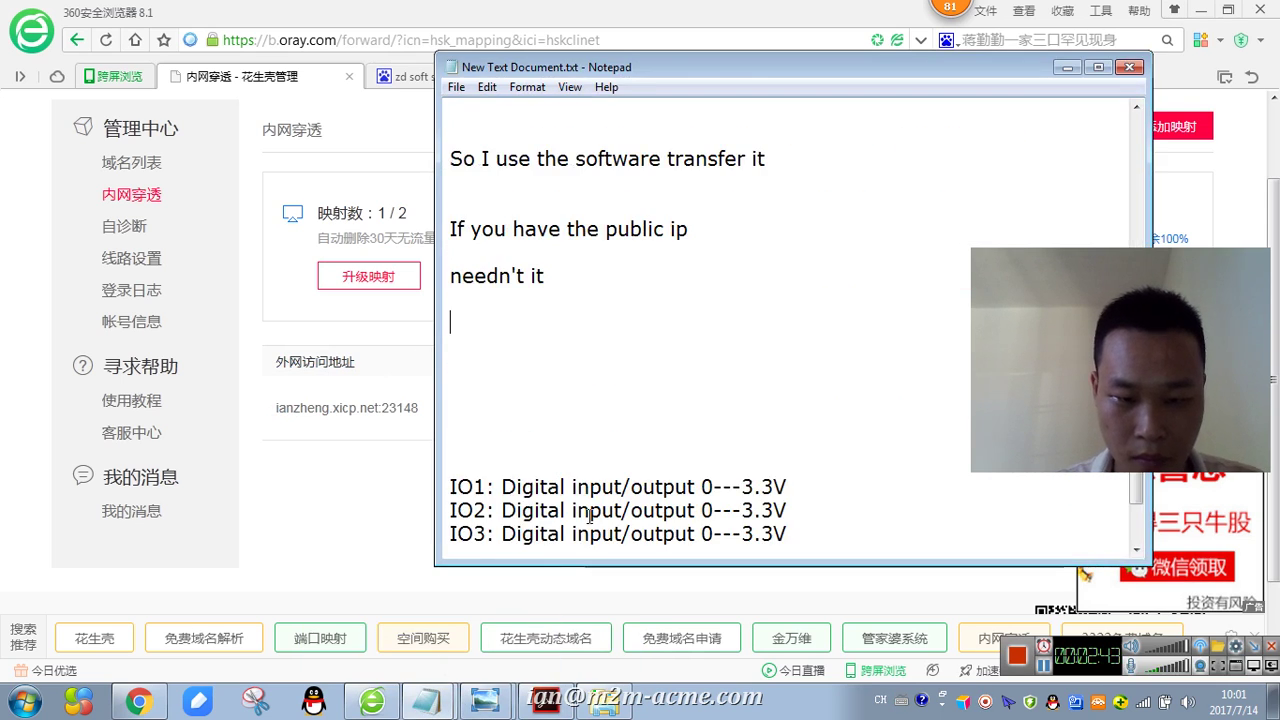
pyautogui.hotkey('ctrl', 'v')
pyautogui.press('Return')
pyautogui.press('Return')
pyautogui.write('This is act as')
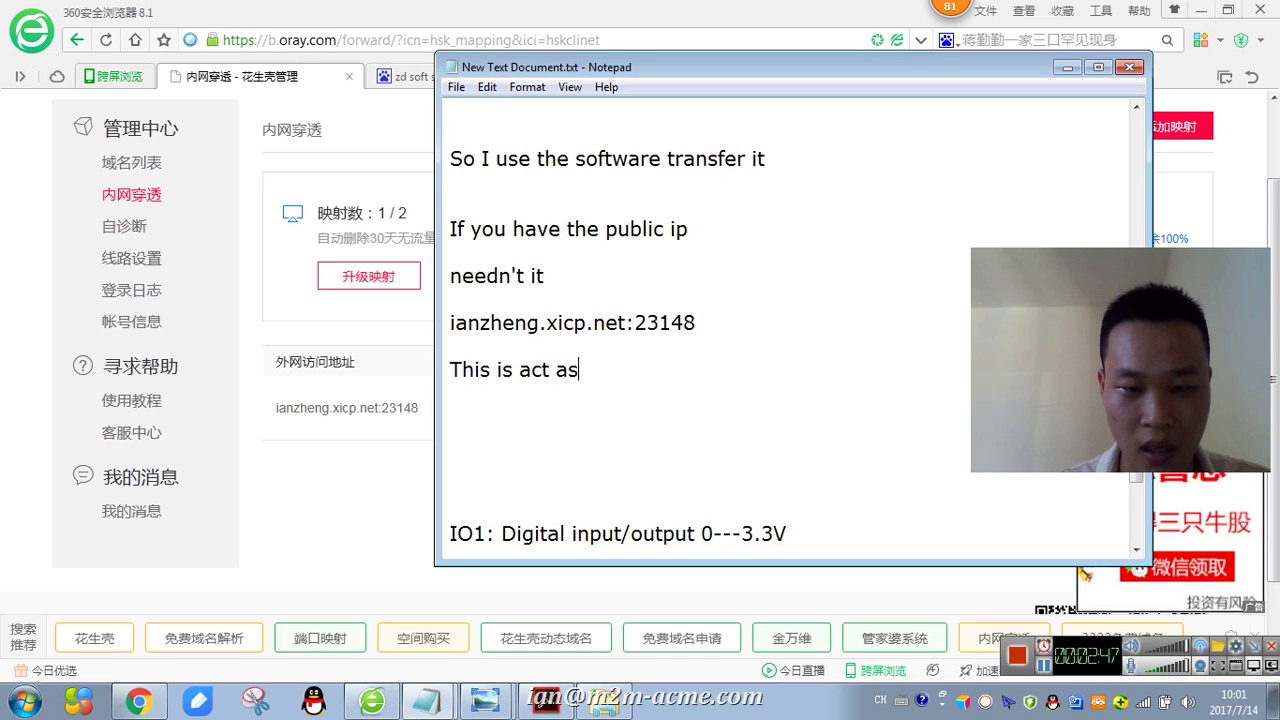
pyautogui.write(' our ')
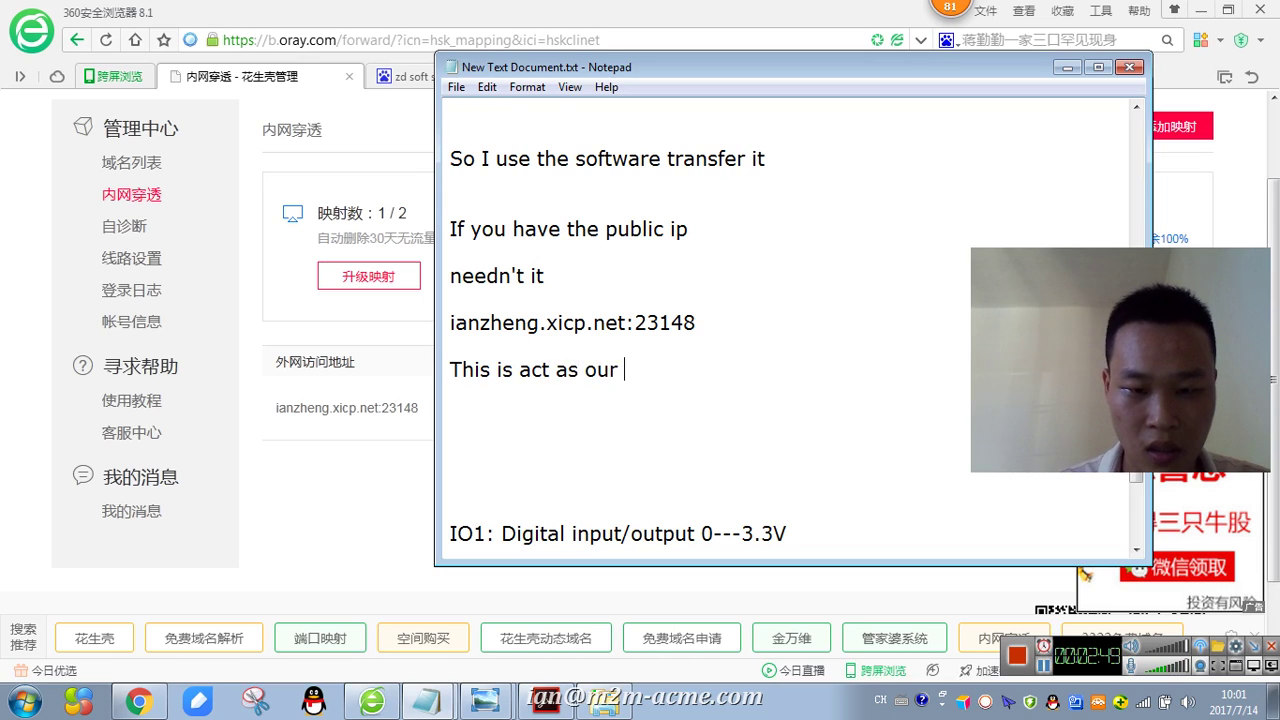
pyautogui.write('server ....')
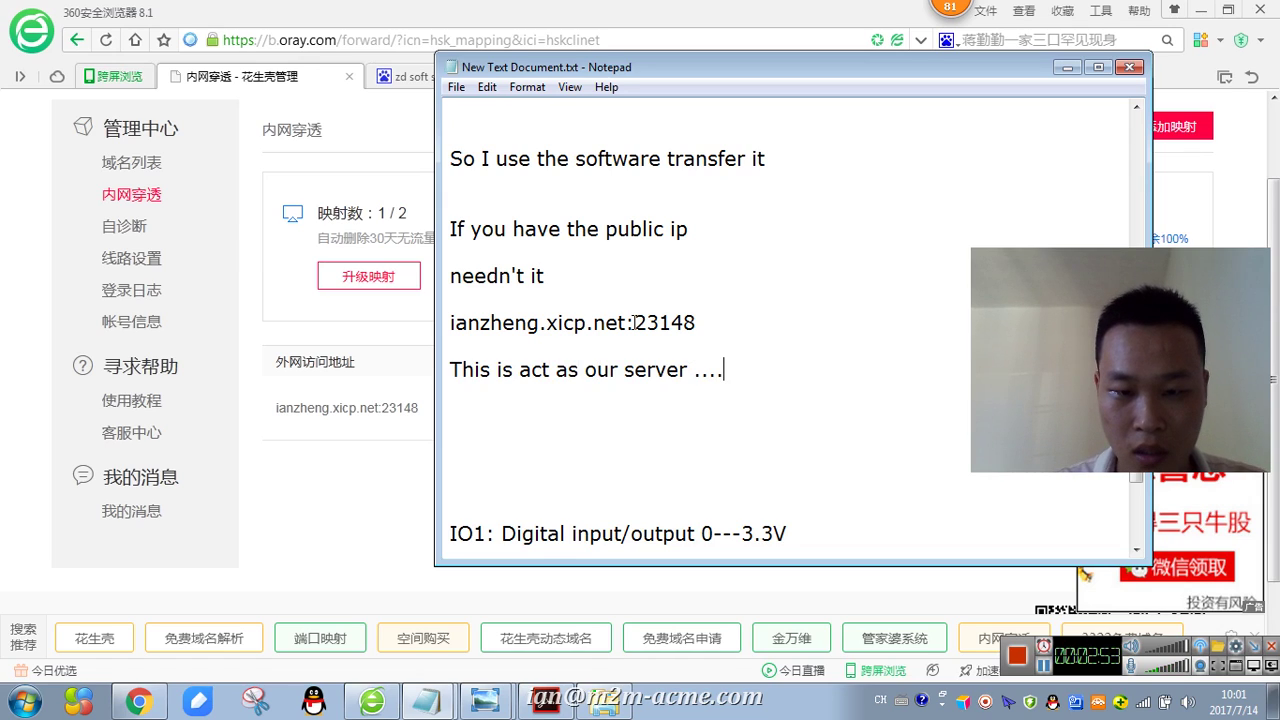
# - Move 23148 onto its own line followed by 'this is the tcp port'
pyautogui.moveTo(633, 322); pyautogui.dragTo(717, 322)
pyautogui.hotkey('ctrl', 'x')
pyautogui.click(556, 434)
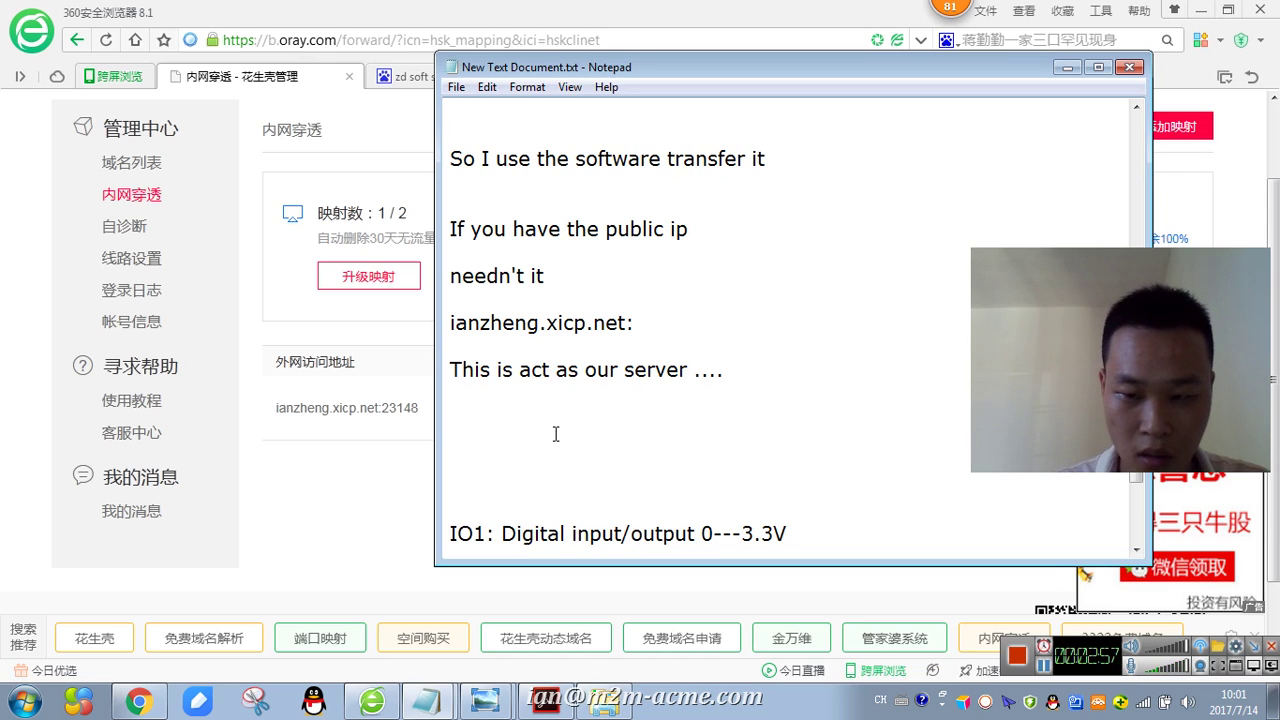
pyautogui.rightClick(556, 434)
pyautogui.click(606, 252)
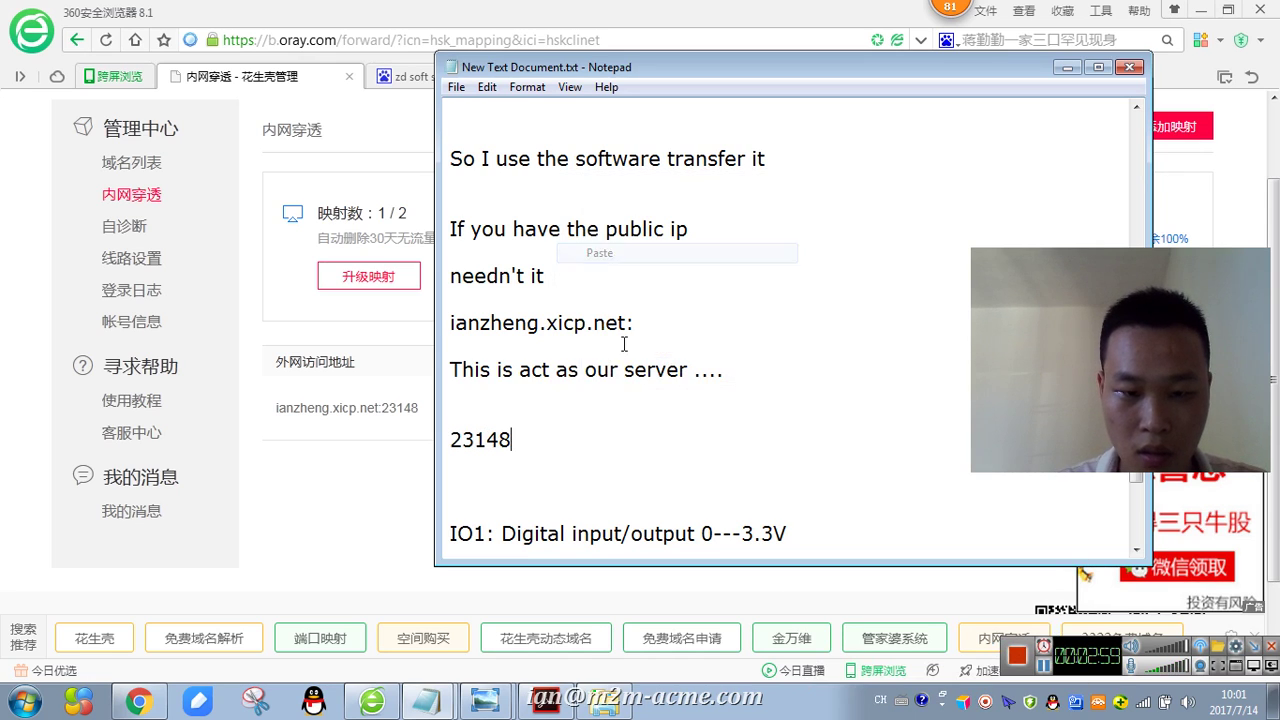
pyautogui.write('this is ')
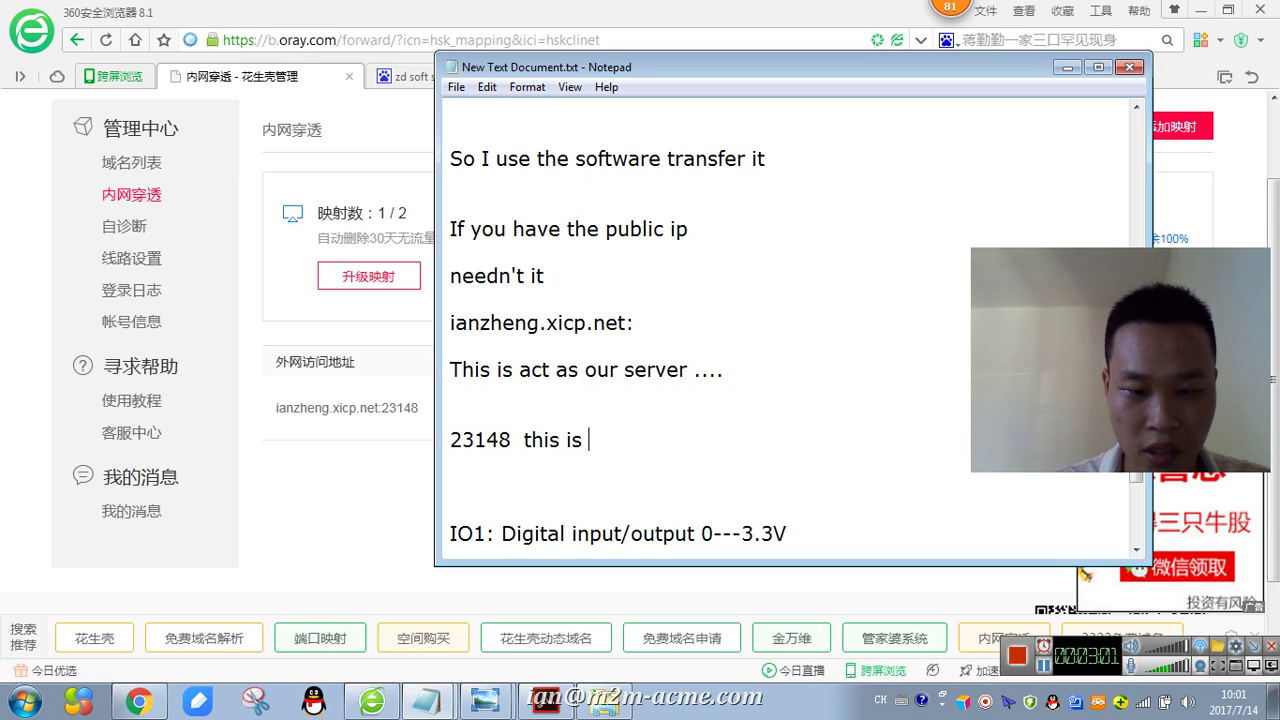
pyautogui.write('the c')
pyautogui.write('cp port')
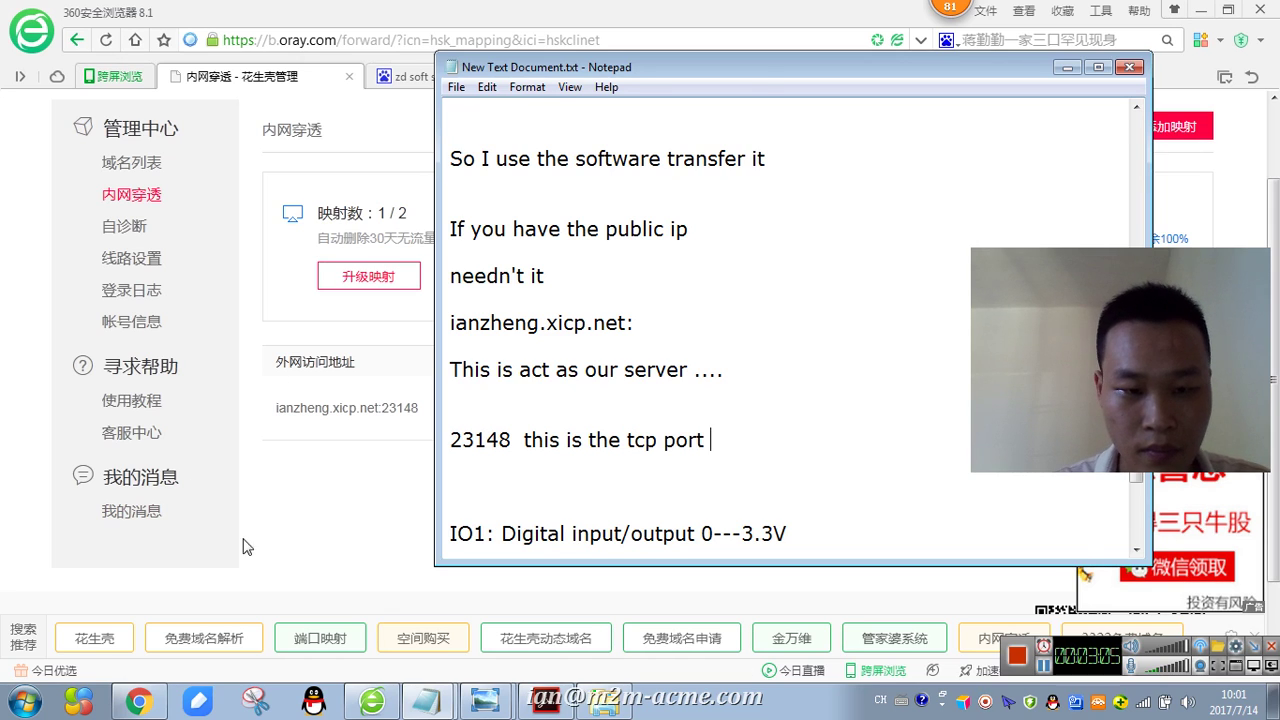
# - Reselect the external address on the Oray port-mapping page
pyautogui.click(291, 500)
pyautogui.moveTo(368, 365); pyautogui.dragTo(276, 362)
pyautogui.moveTo(447, 405); pyautogui.dragTo(335, 408)
# - Copy the MA220 mapping's internal address 192.168.0.104:8888 from the mapping table
pyautogui.click(545, 497)
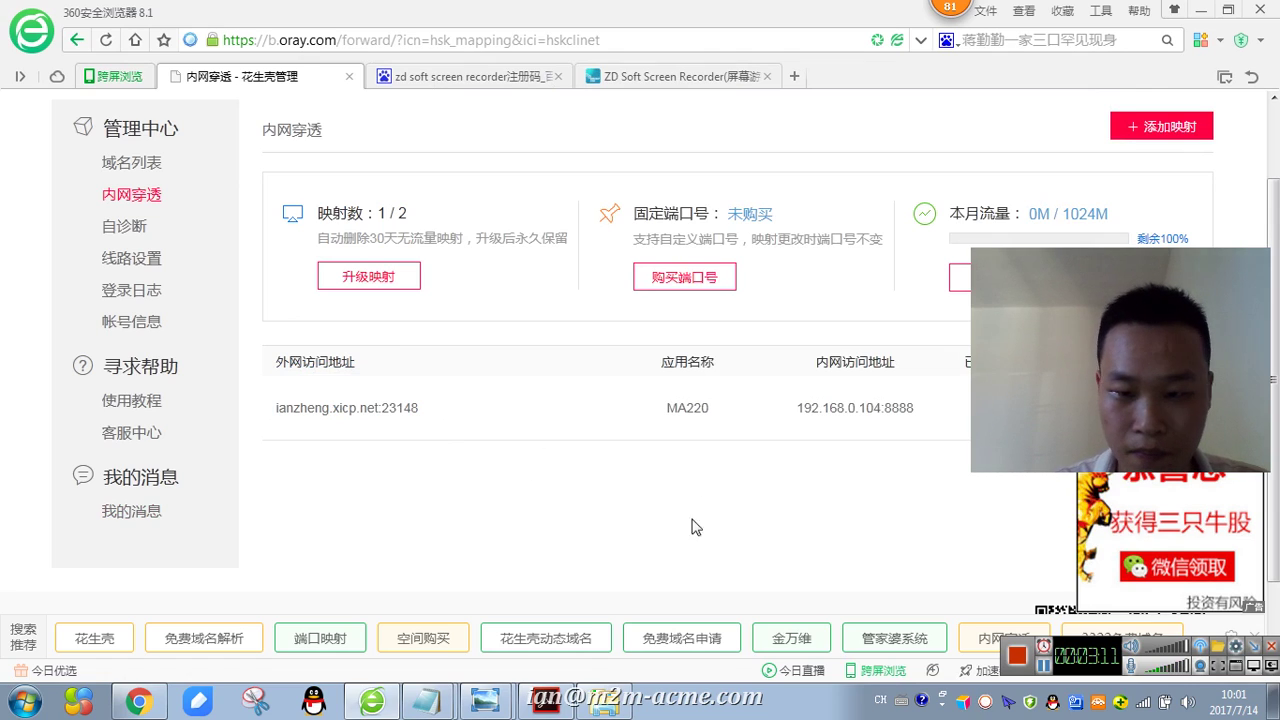
pyautogui.moveTo(766, 408); pyautogui.dragTo(937, 409)
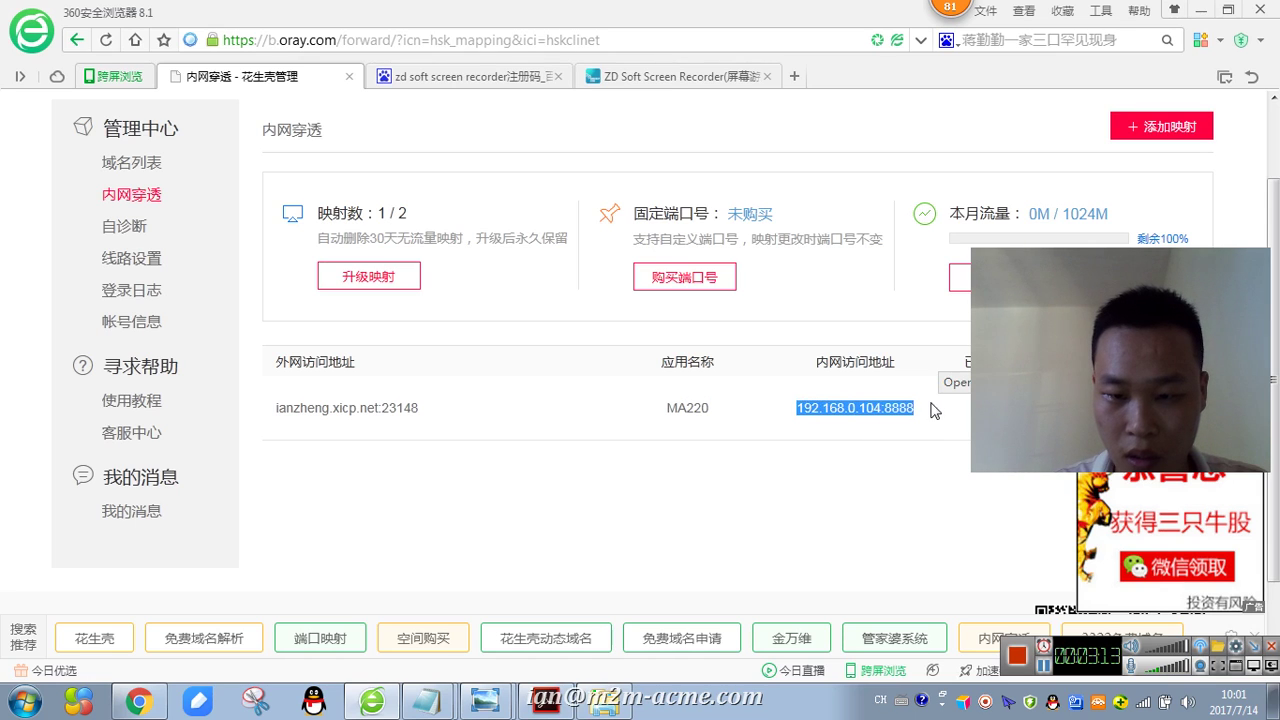
pyautogui.rightClick(822, 404)
pyautogui.click(858, 410)
# - Paste 192.168.0.104:8888 on a new Notepad line below the tcp port note
pyautogui.click(427, 703)
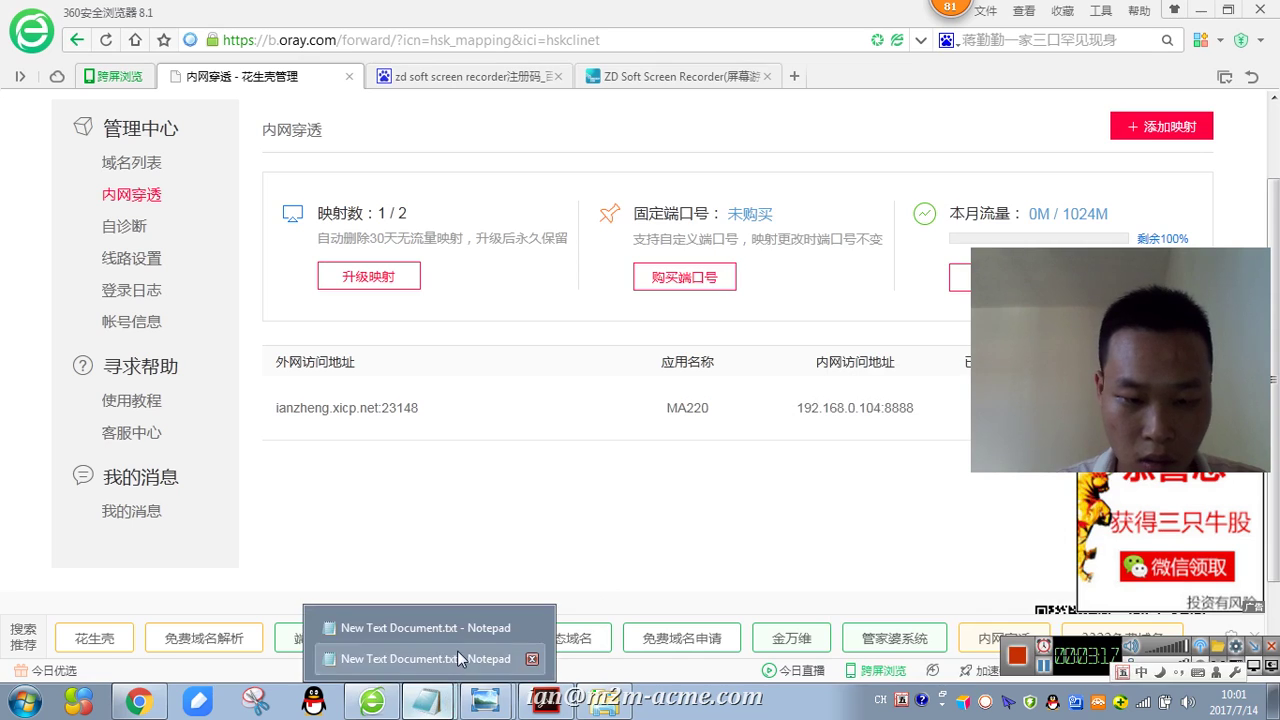
pyautogui.click(420, 657)
pyautogui.press('Return')
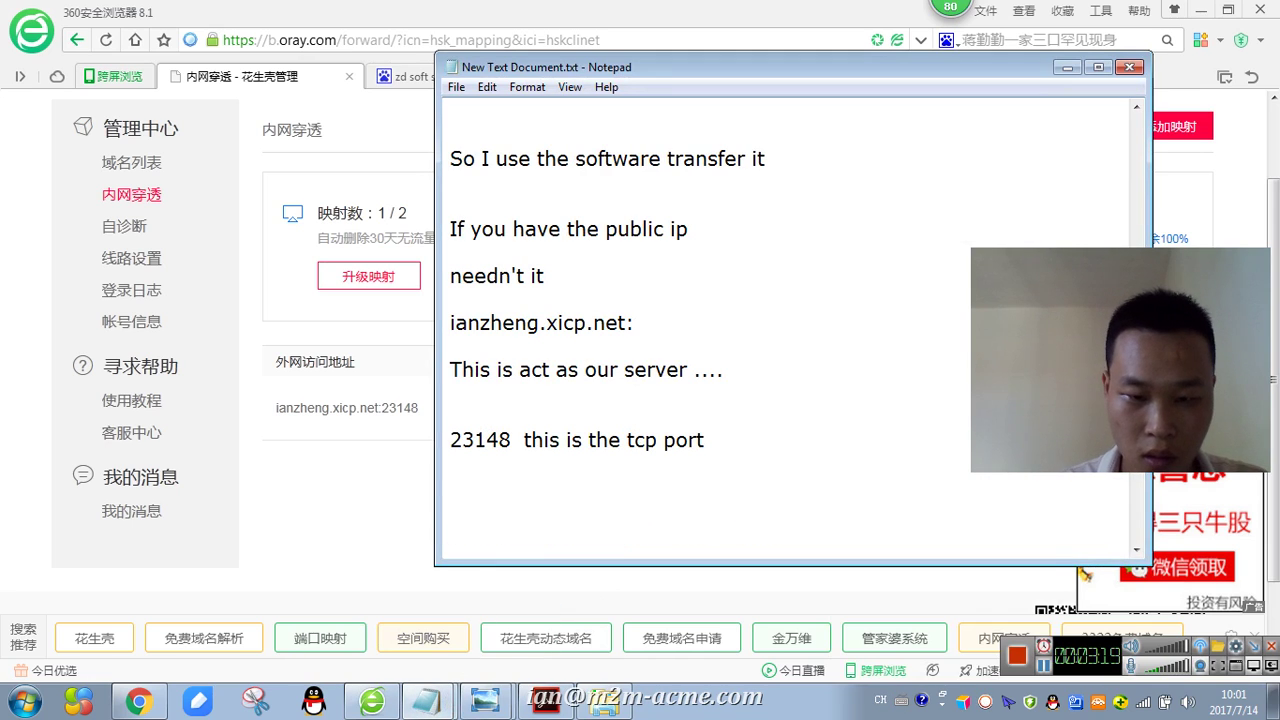
pyautogui.rightClick(600, 506)
pyautogui.click(660, 380)
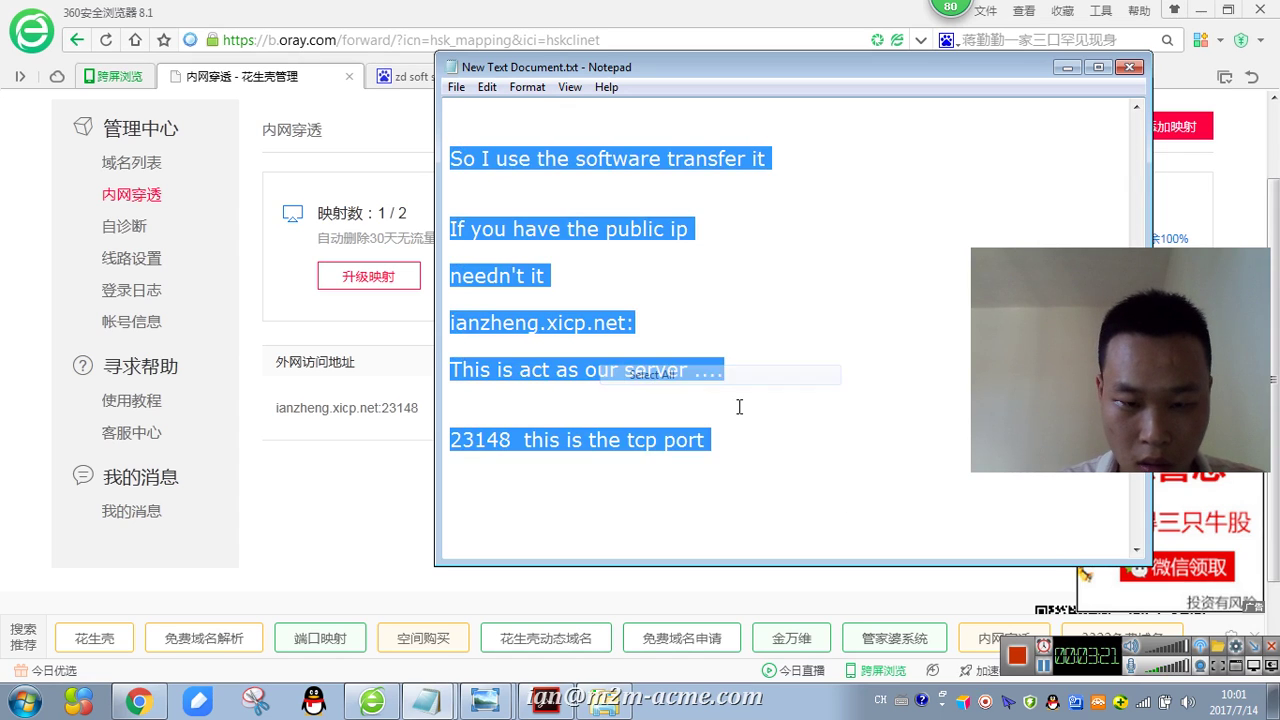
pyautogui.click(630, 491)
pyautogui.rightClick(622, 500)
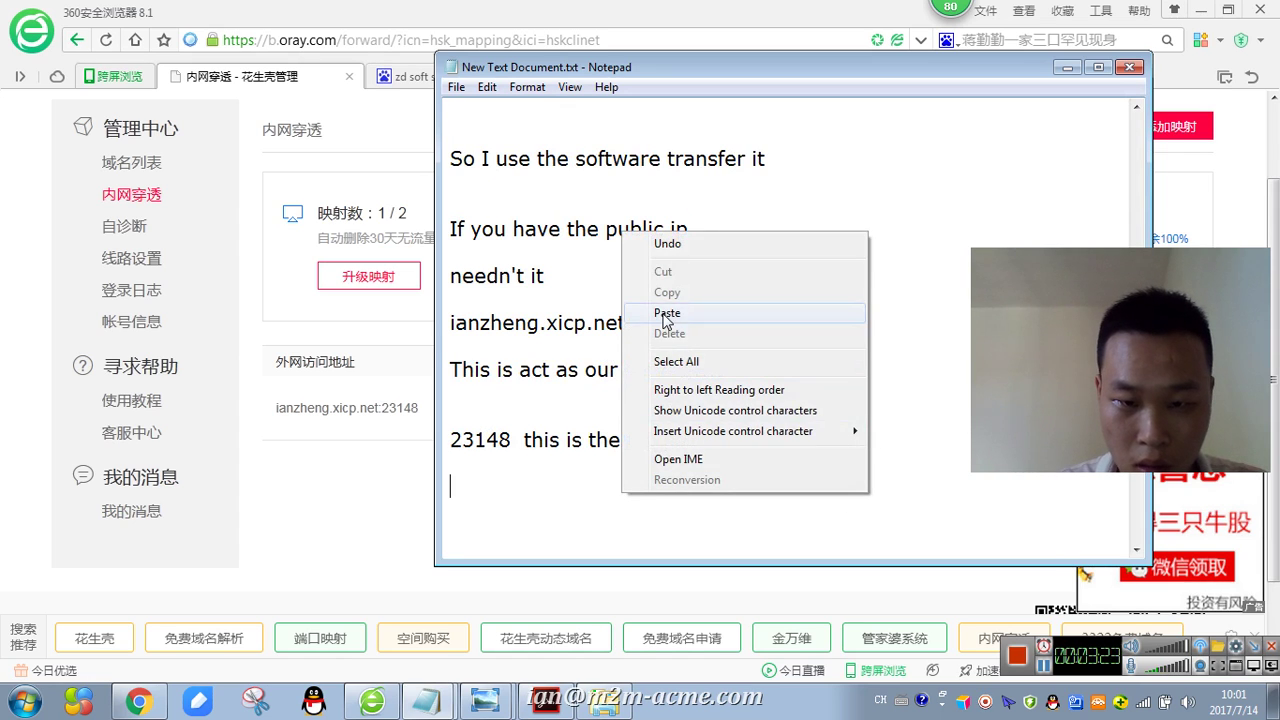
pyautogui.click(660, 310)
pyautogui.moveTo(685, 503); pyautogui.dragTo(594, 505)
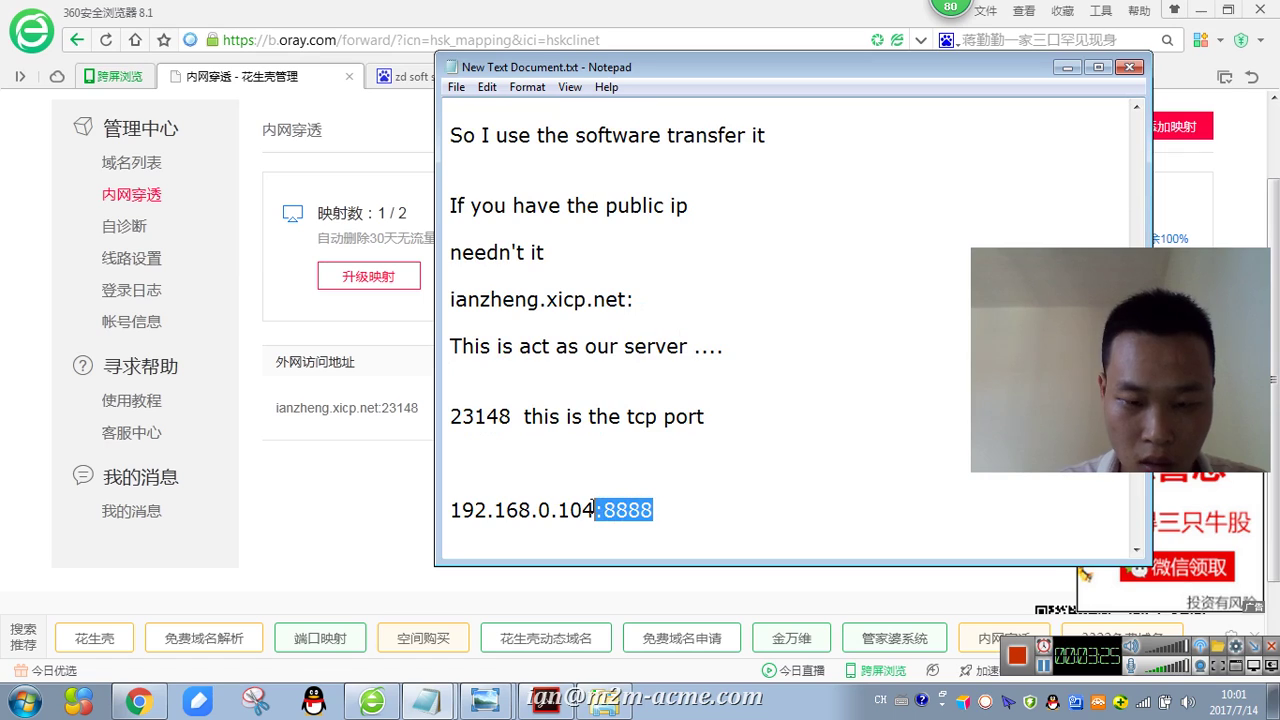
# - Trim the line to 192.168.0.104, labelling it 'our computer ip address' and 8888 'our private tcp port'
pyautogui.press('BackSpace')
pyautogui.press('Return')
pyautogui.write('This is')
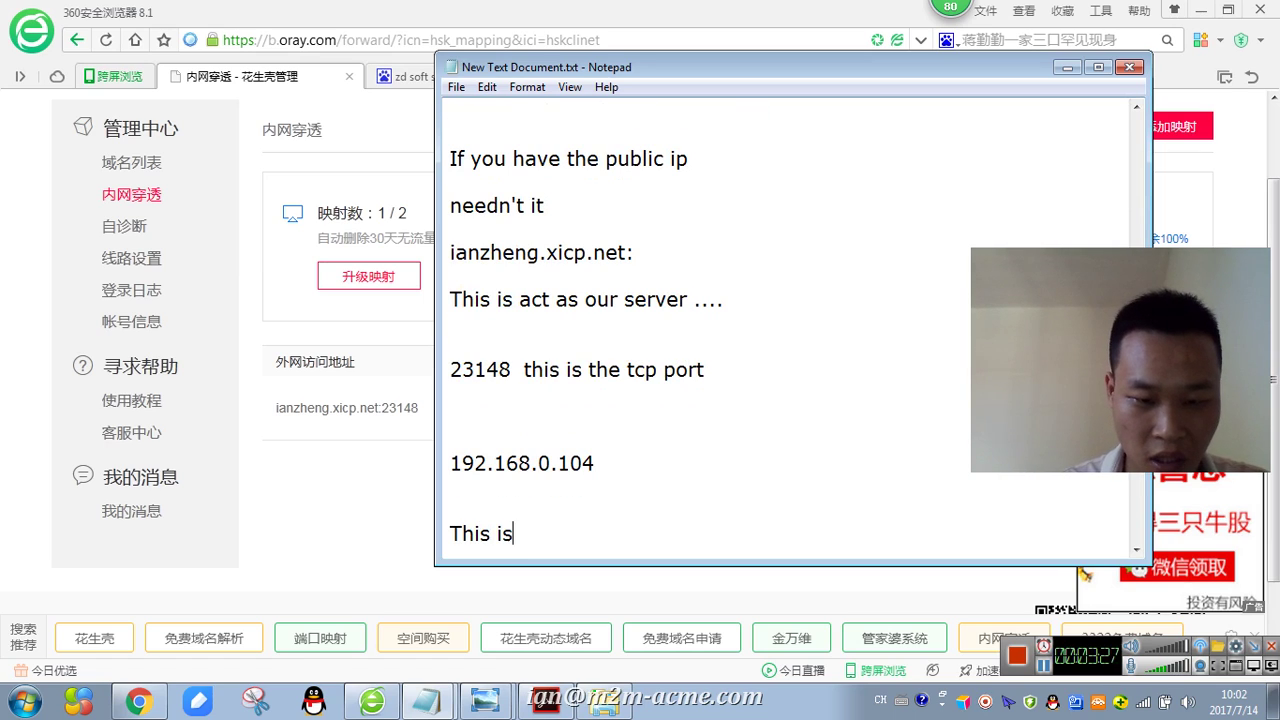
pyautogui.write(' our computer i')
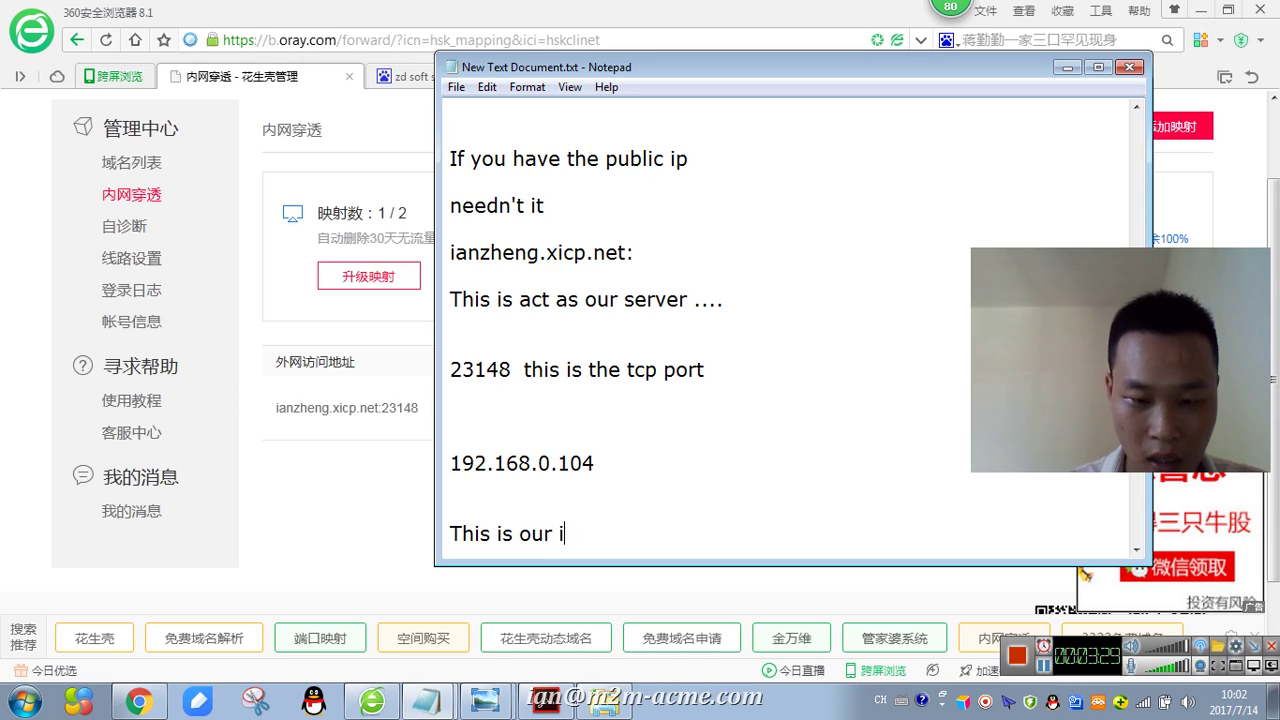
pyautogui.write('p address')
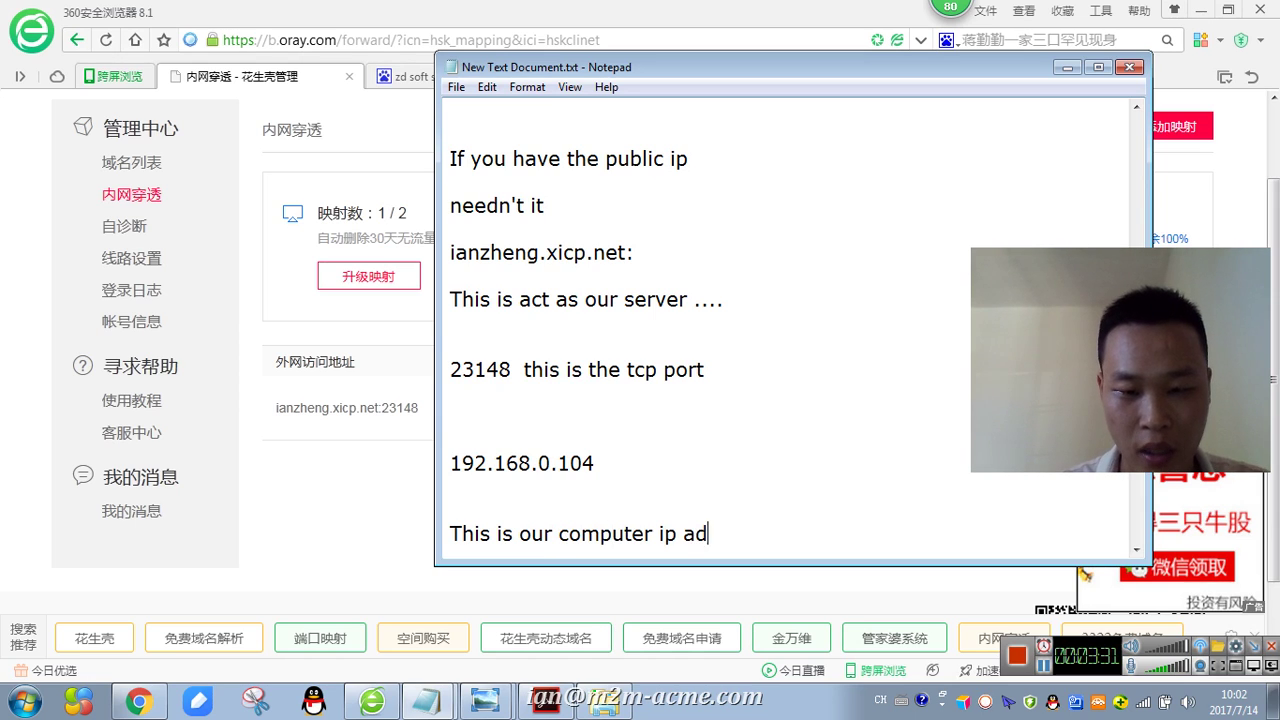
pyautogui.write('8888 ut')
pyautogui.press('BackSpace')
pyautogui.press('BackSpace')
pyautogui.press('BackSpace')
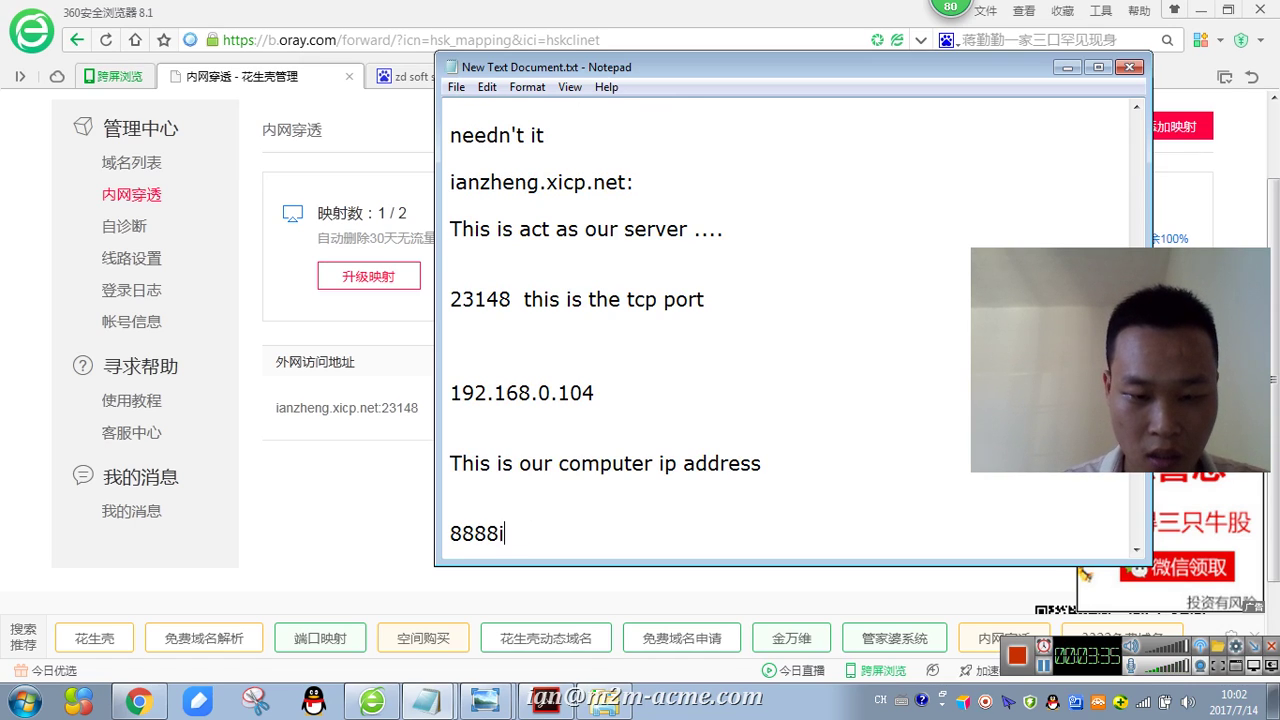
pyautogui.write('is our priva')
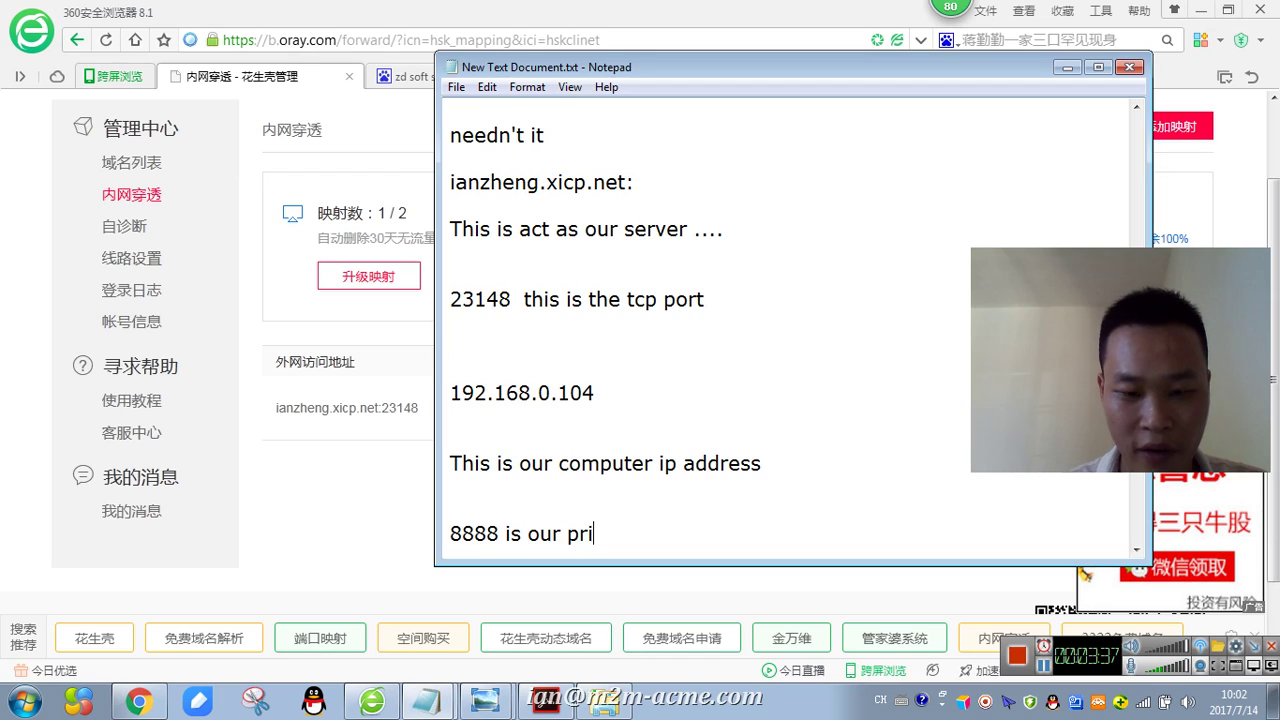
pyautogui.write('te')
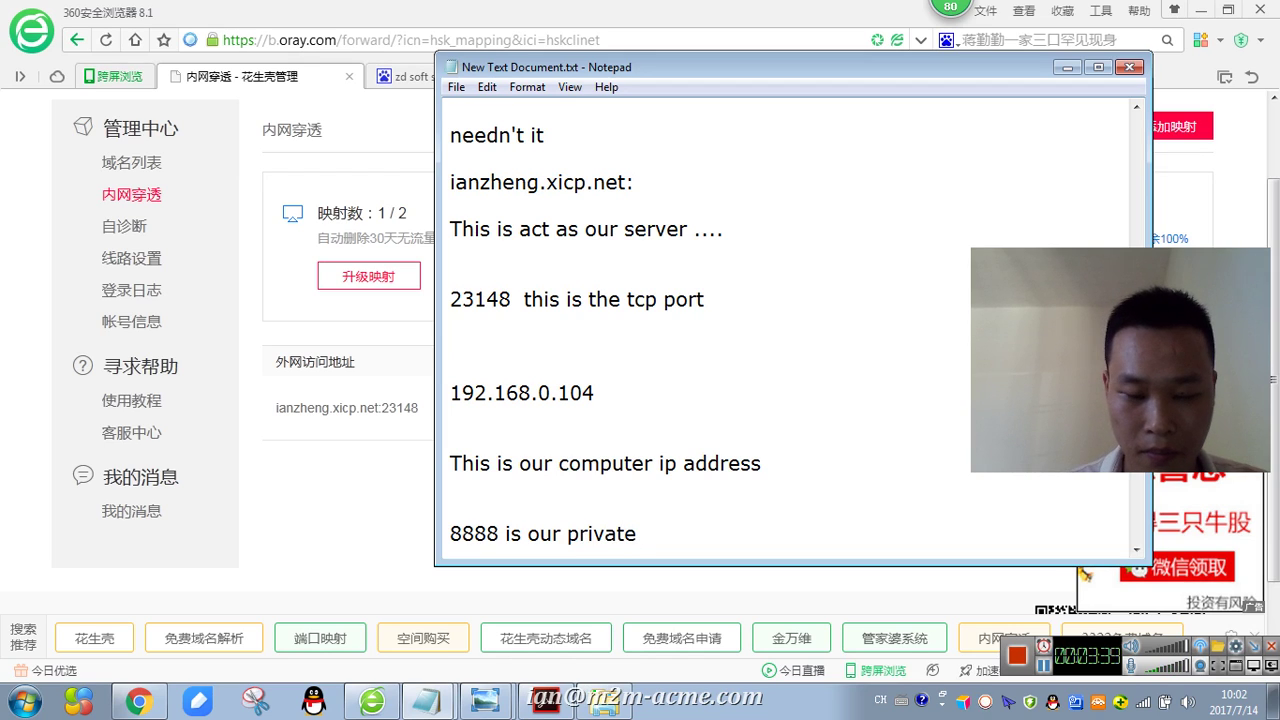
pyautogui.write(' tcp po')
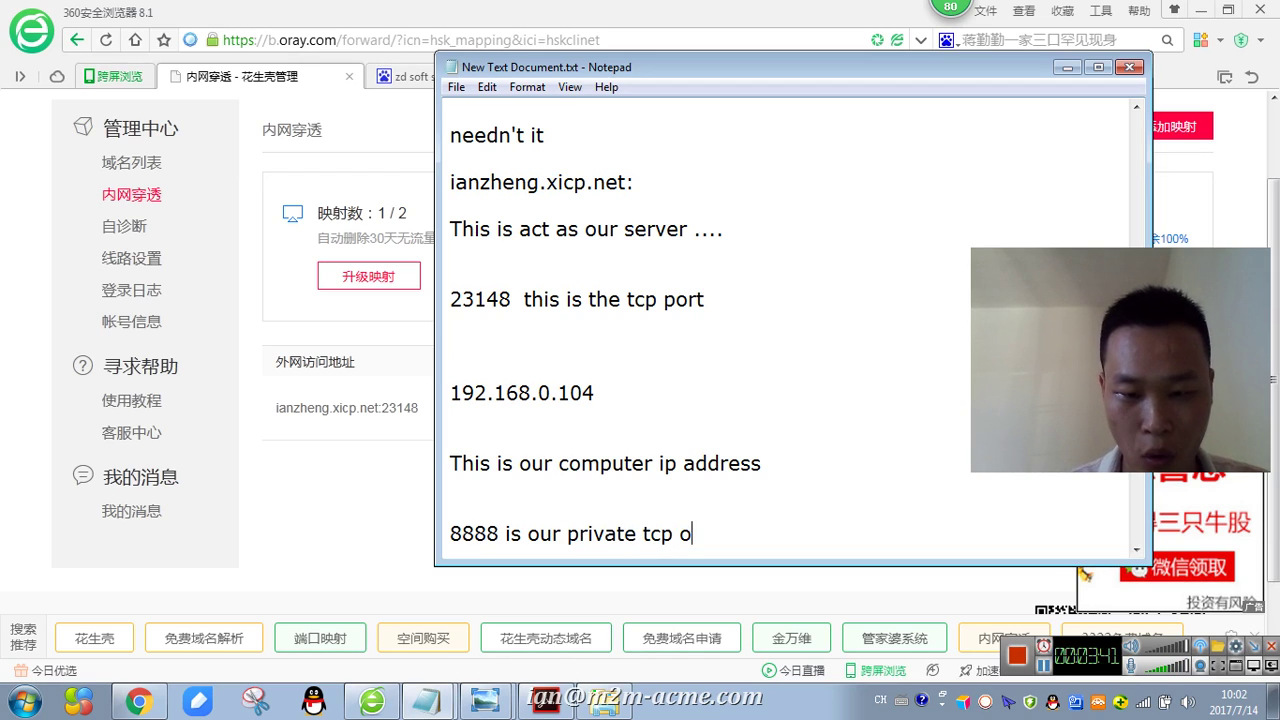
pyautogui.press('BackSpace')
pyautogui.write('port')
pyautogui.press('Return')
pyautogui.press('Return')
# - Add 'This software likes a router', 'have the NAT function' and 'And DDNS function'
pyautogui.write('T')
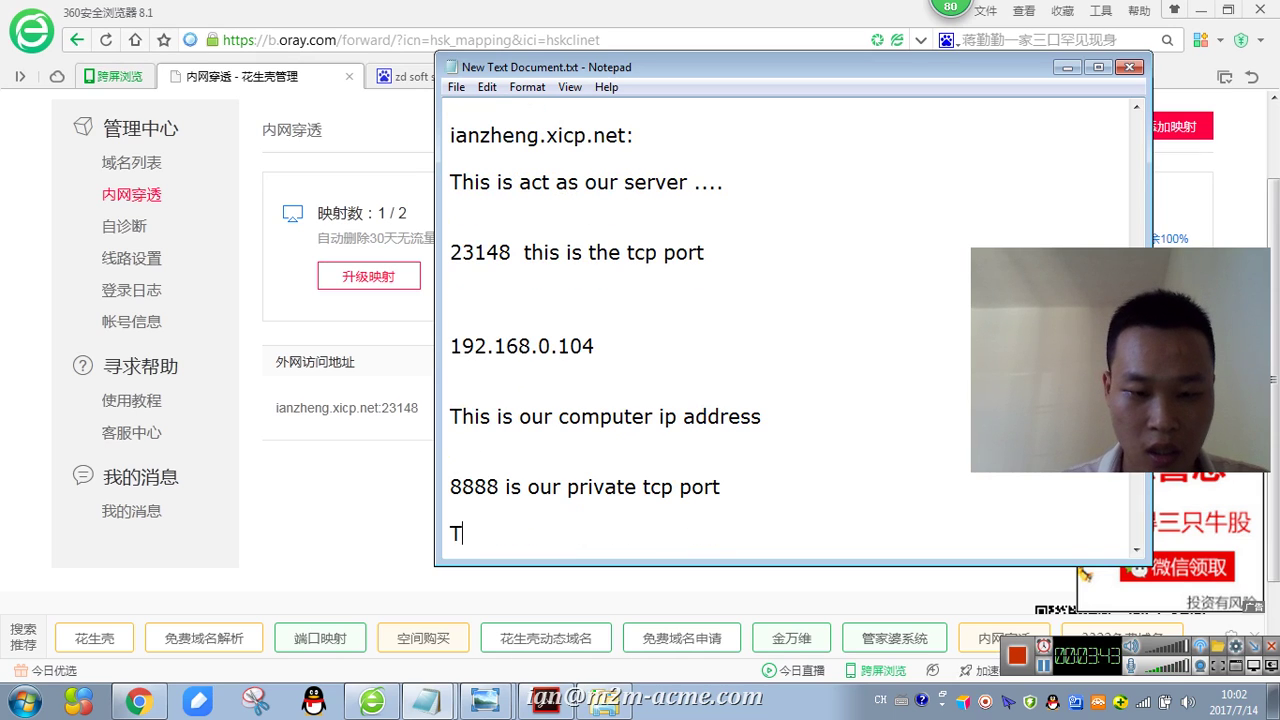
pyautogui.write('his software act')
pyautogui.press('BackSpace')
pyautogui.press('BackSpace')
pyautogui.press('BackSpace')
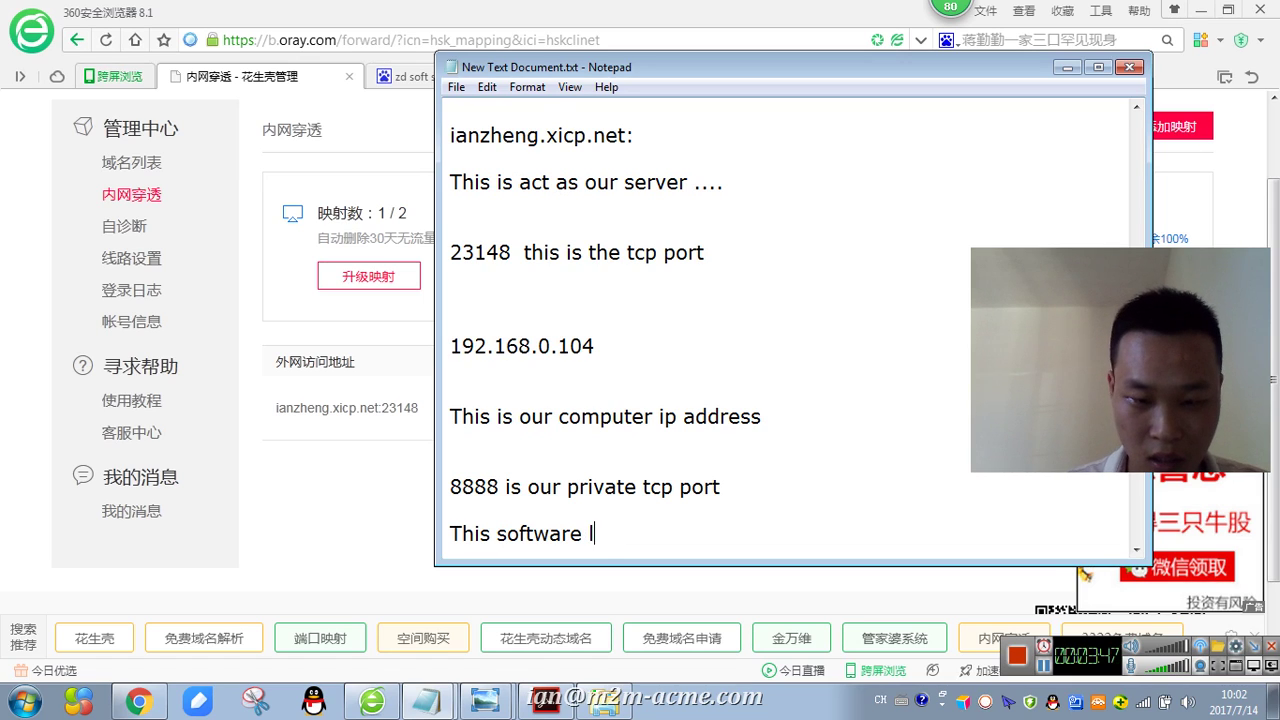
pyautogui.write('likes a router')
pyautogui.press('Return')
pyautogui.write('have  the NAT funct')
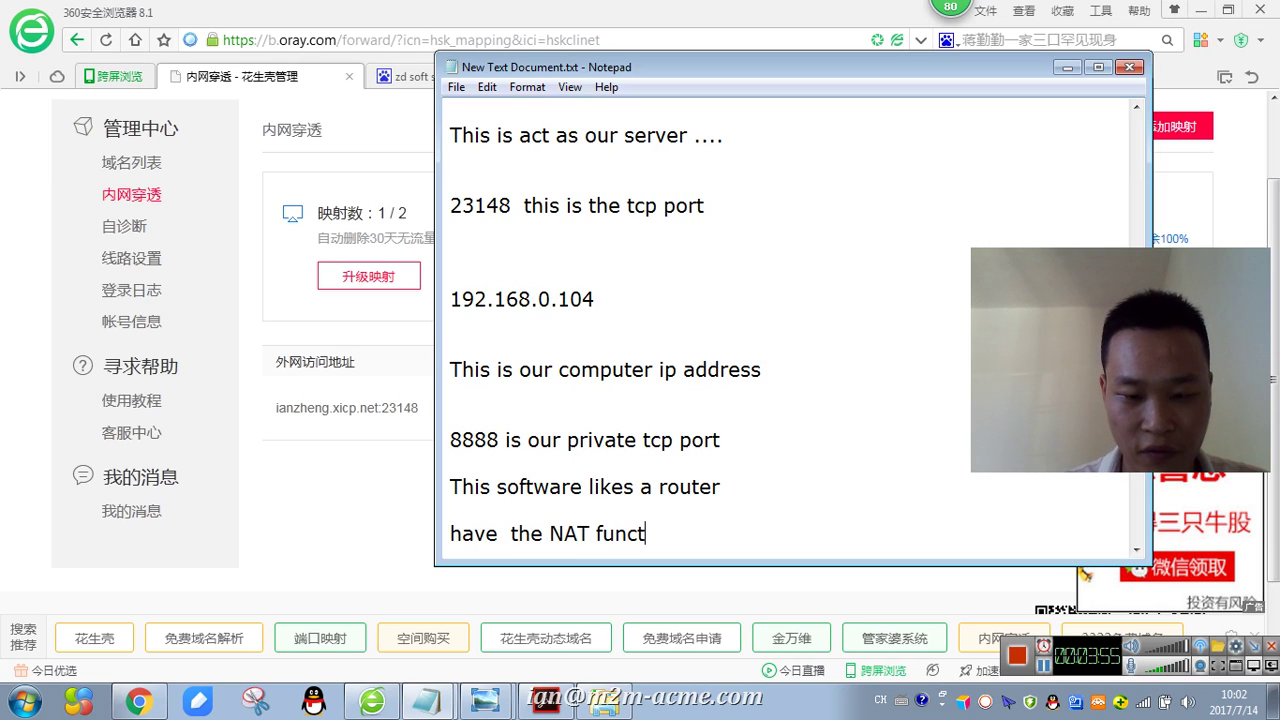
pyautogui.write('ion')
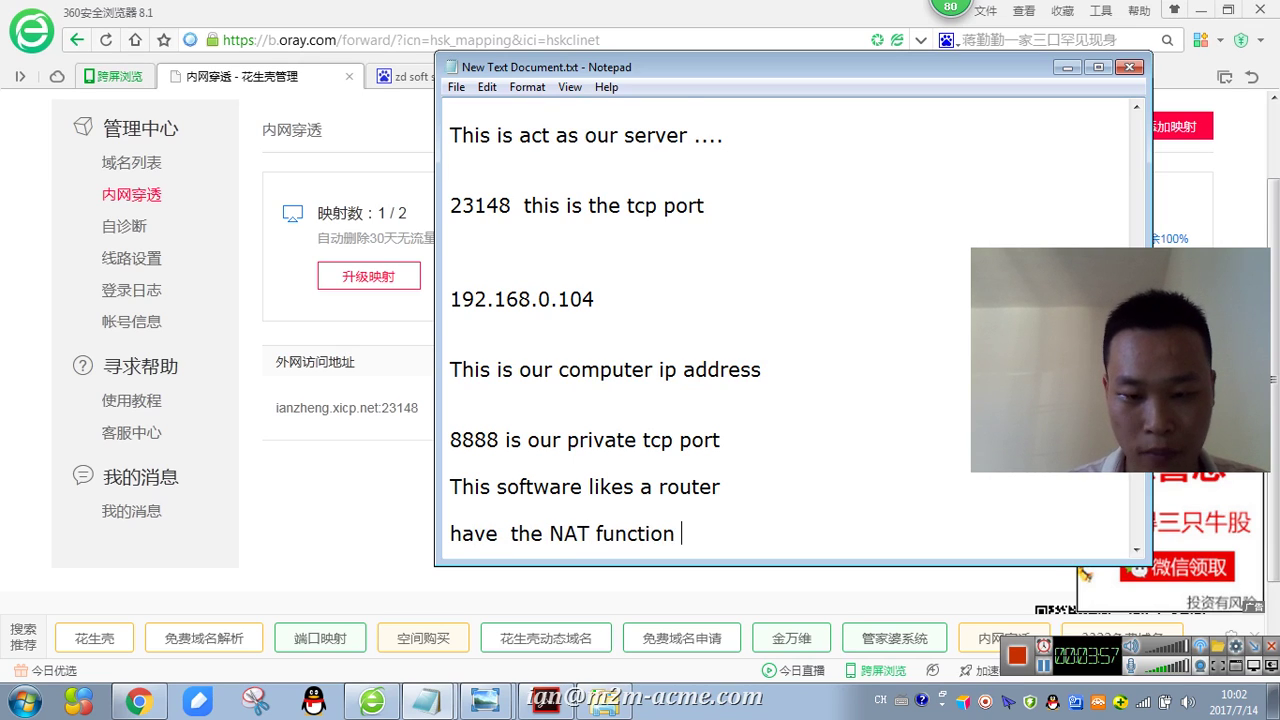
pyautogui.press('Return')
pyautogui.press('Return')
pyautogui.press('Return')
pyautogui.press('Return')
pyautogui.write('AN')
pyautogui.press('BackSpace')
pyautogui.write('nd DDNS ')
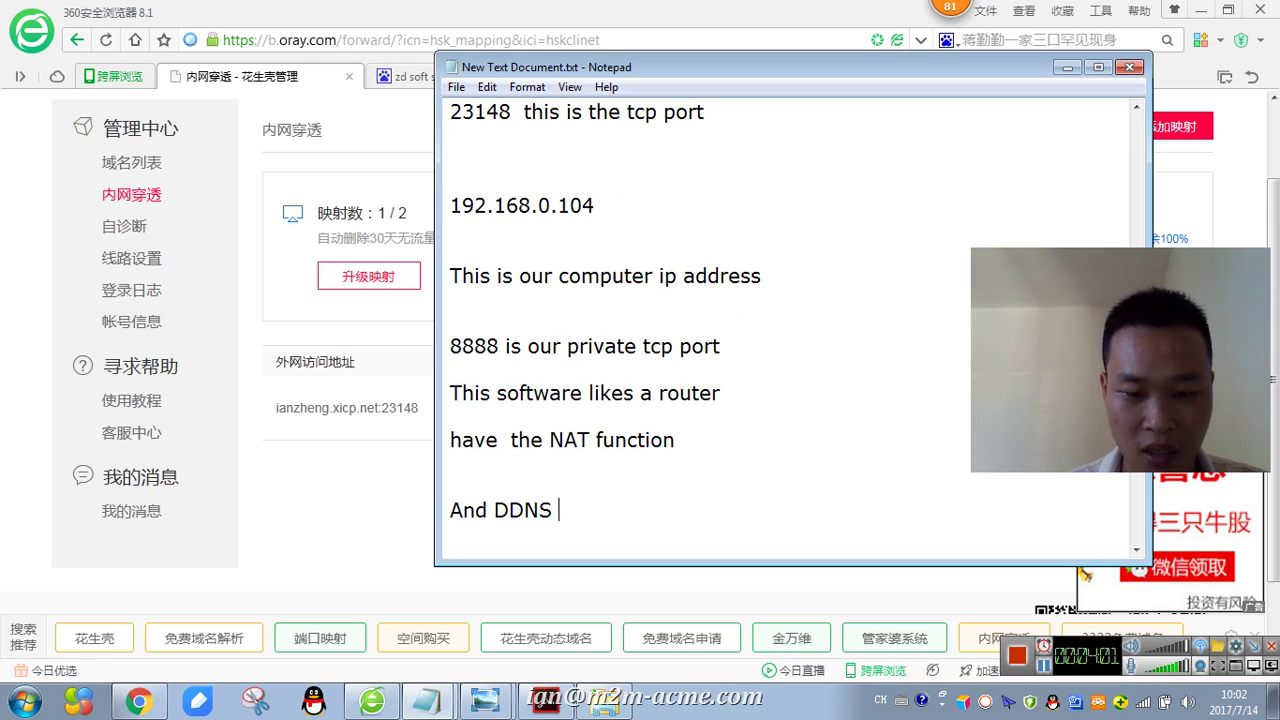
pyautogui.write('function')
pyautogui.press('Return')
pyautogui.press('Return')
pyautogui.press('Return')
pyautogui.press('Return')
pyautogui.press('Return')
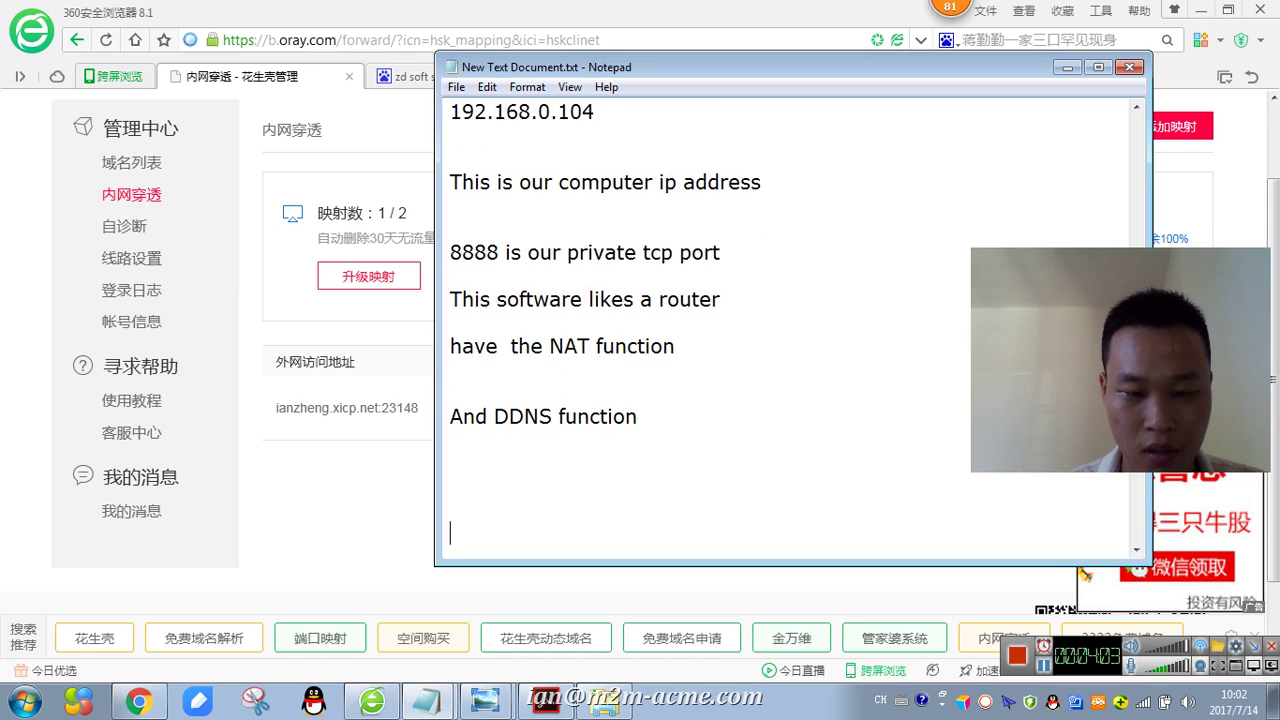
# - Open a Command Prompt and run ipconfig
pyautogui.click(330, 538)
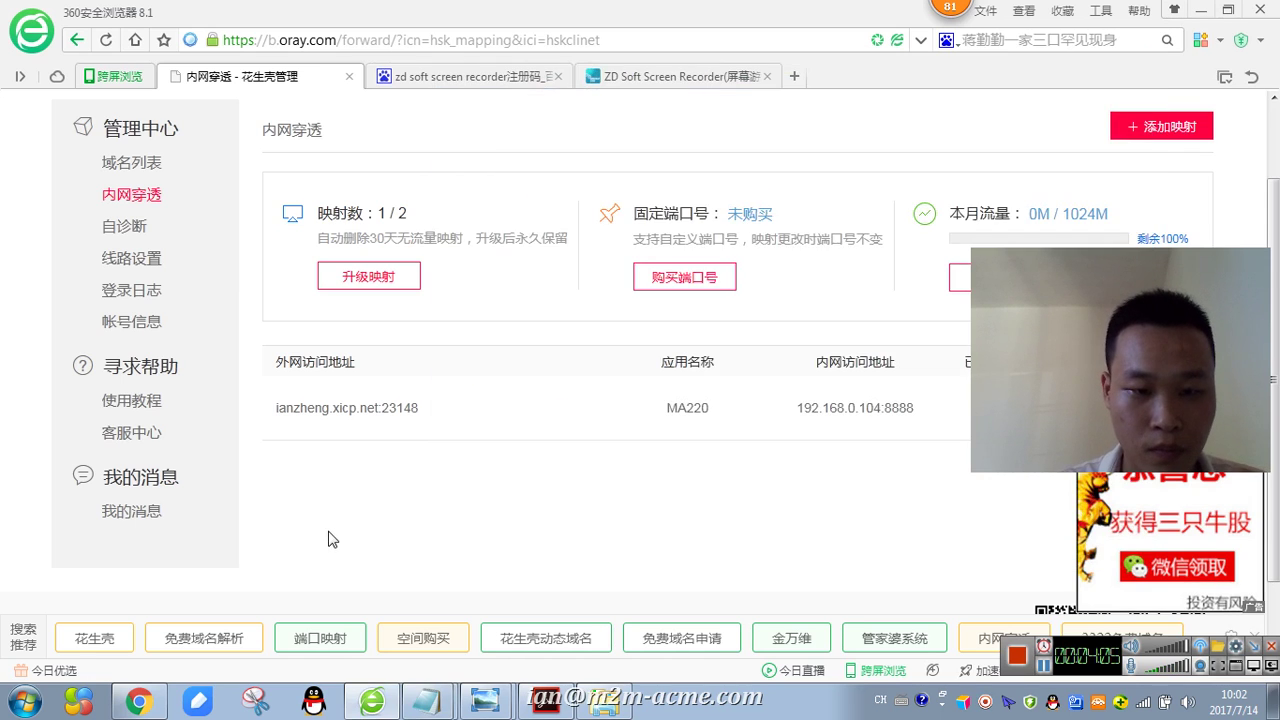
pyautogui.scroll(-2, 577, 350)
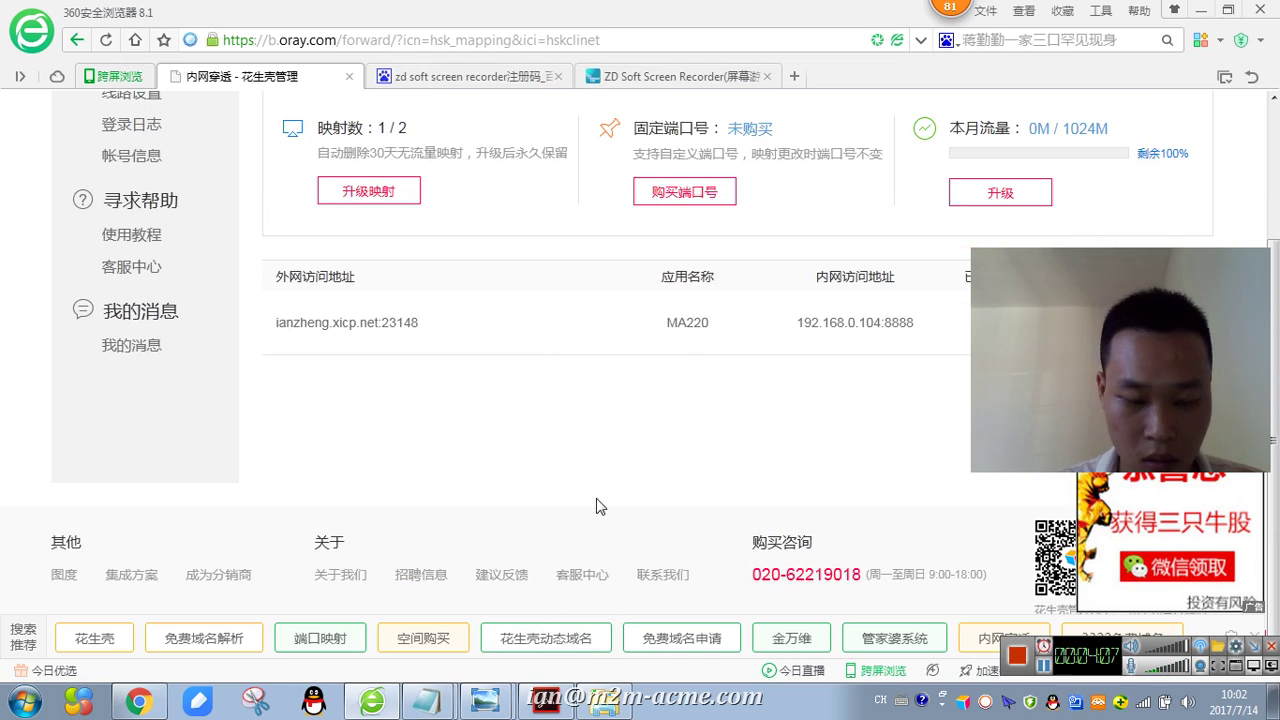
pyautogui.click(24, 700)
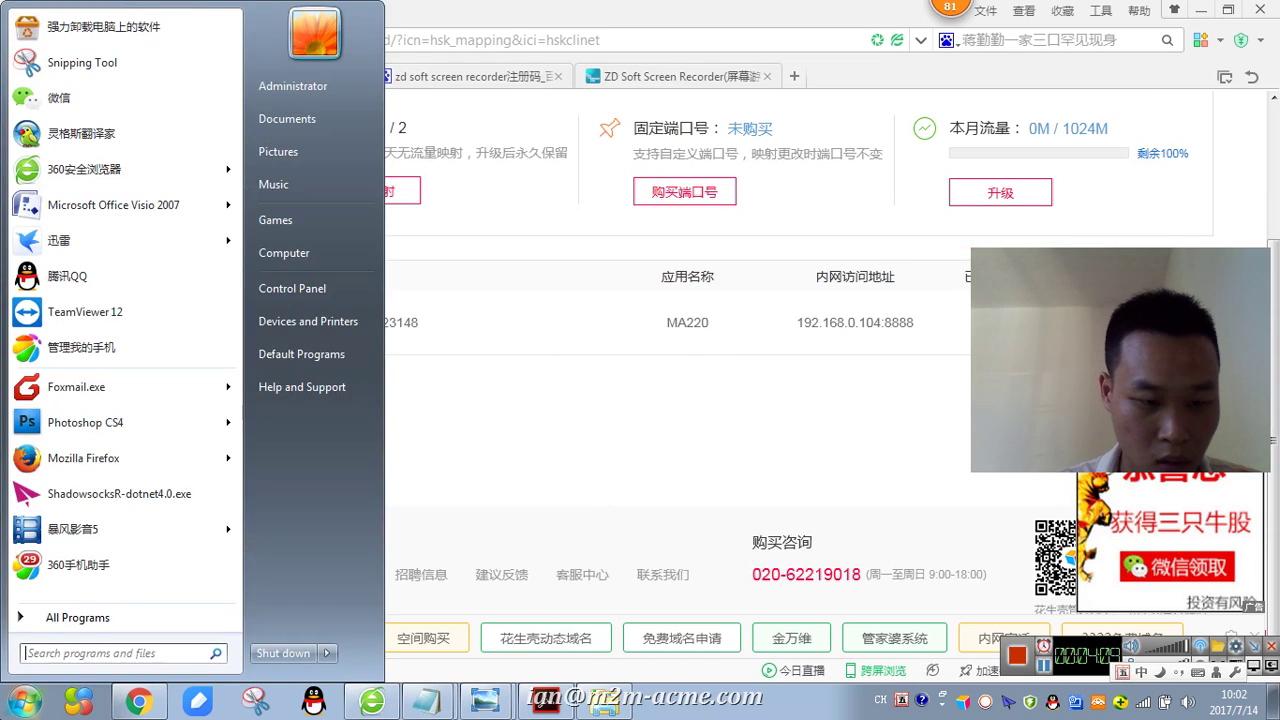
pyautogui.click(113, 650)
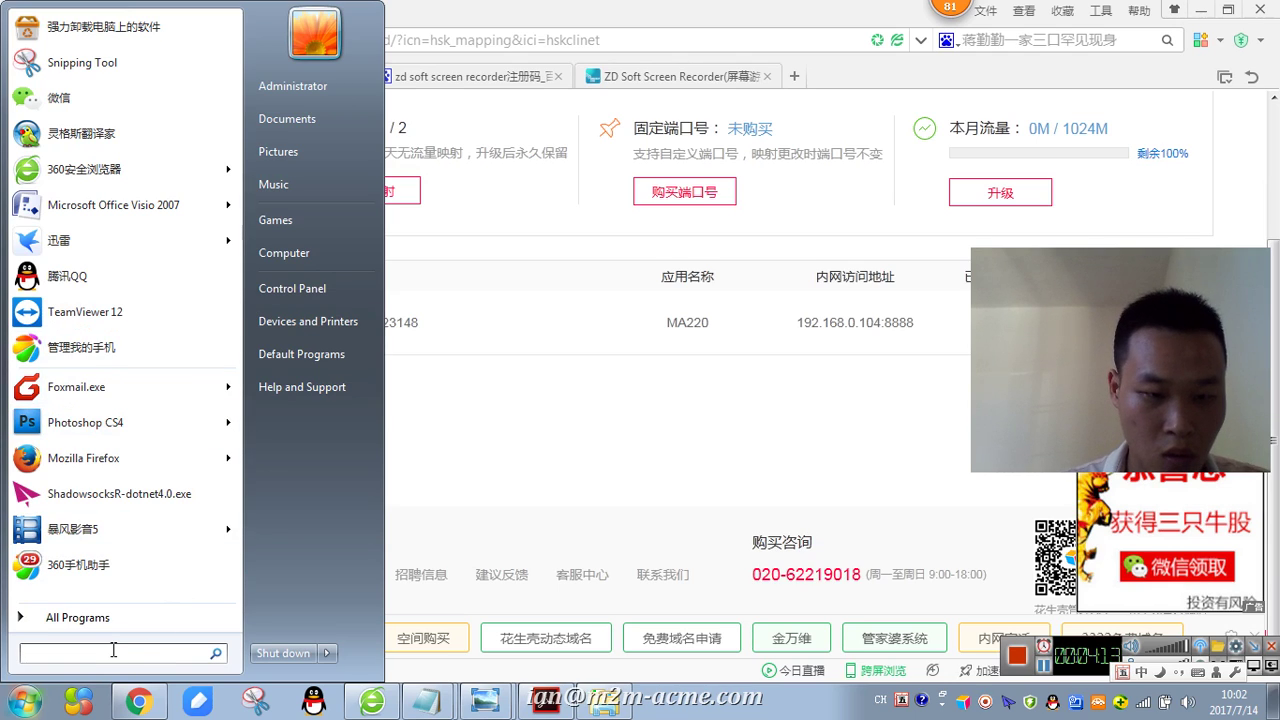
pyautogui.write('cmd')
pyautogui.press('Return')
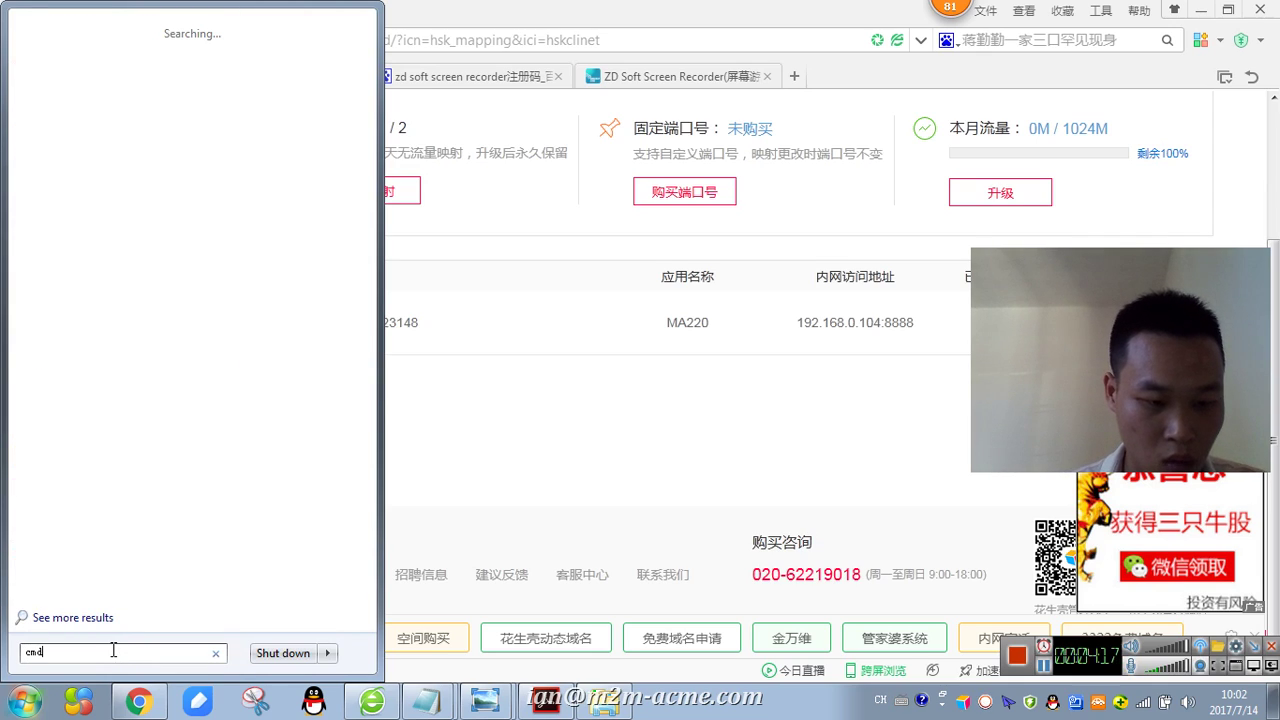
pyautogui.click(389, 481)
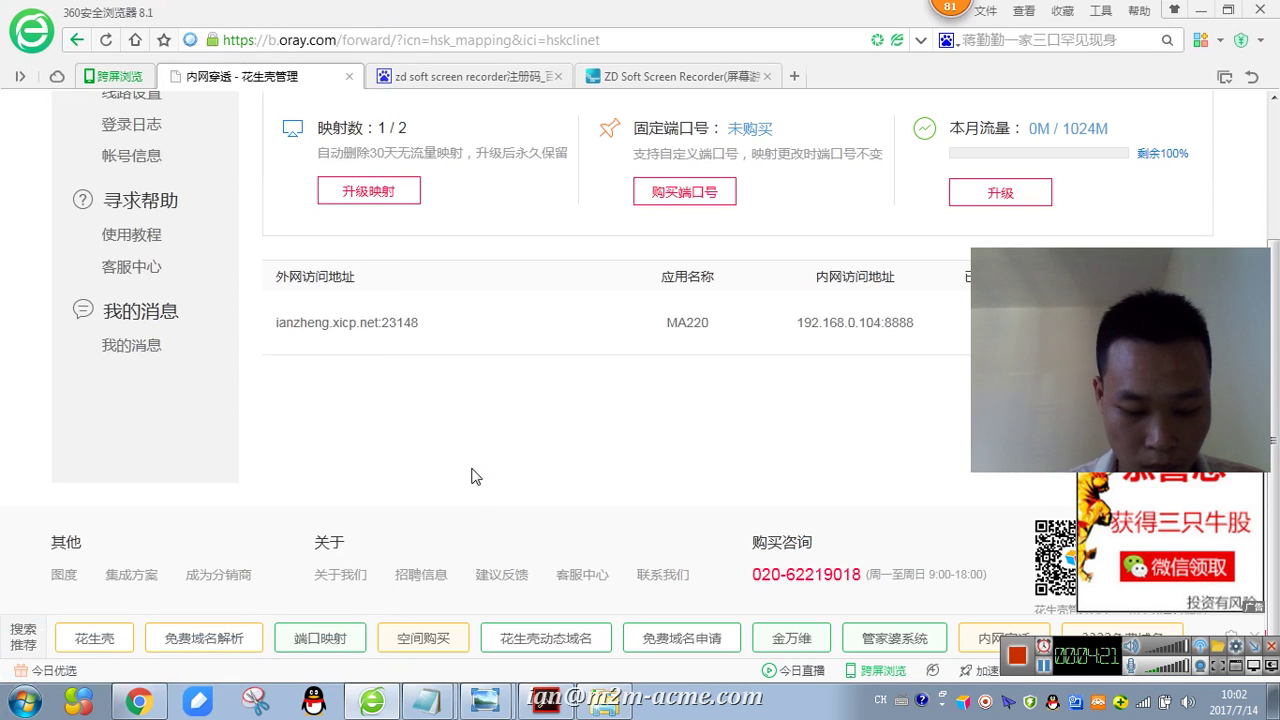
pyautogui.press('super+r')
pyautogui.press('Return')
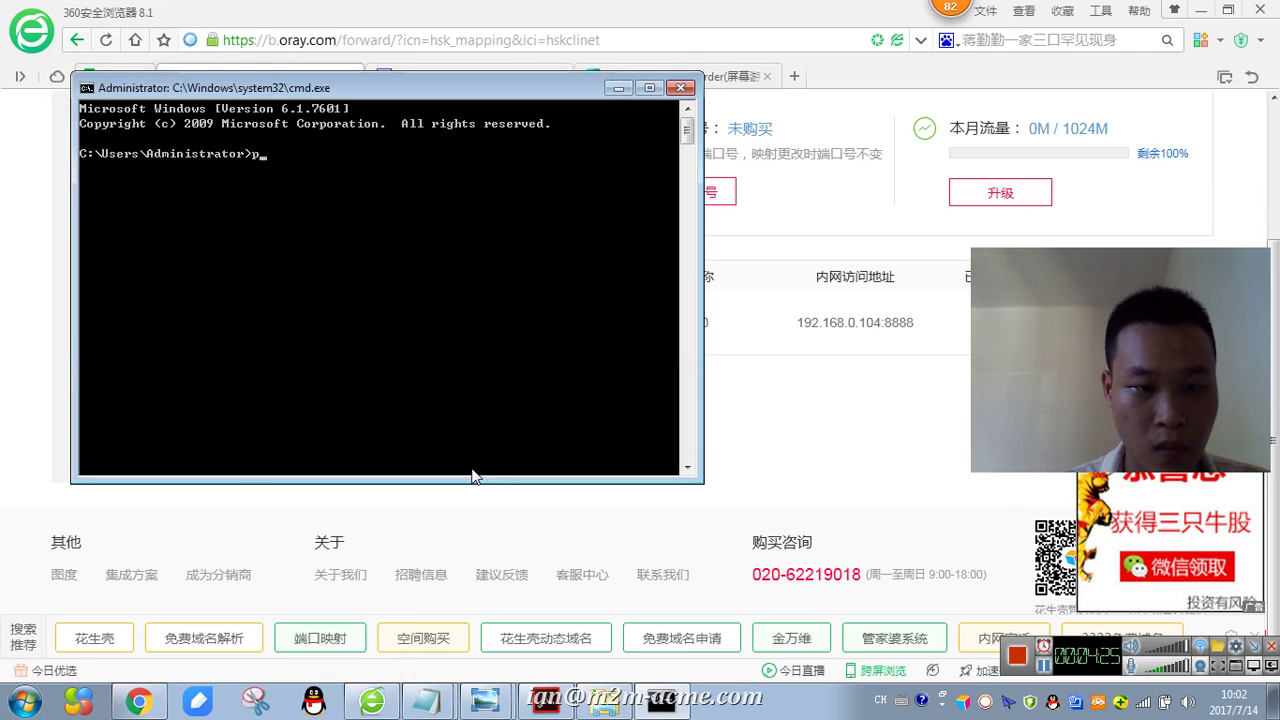
pyautogui.write('ipconfig')
pyautogui.press('Return')
# - Copy the IPv4 lines, confirm 192.168.0.104 against the notes, and return to the mapping page
pyautogui.rightClick(502, 327)
pyautogui.click(530, 337)
pyautogui.moveTo(510, 395); pyautogui.dragTo(104, 360)
pyautogui.press('Return')
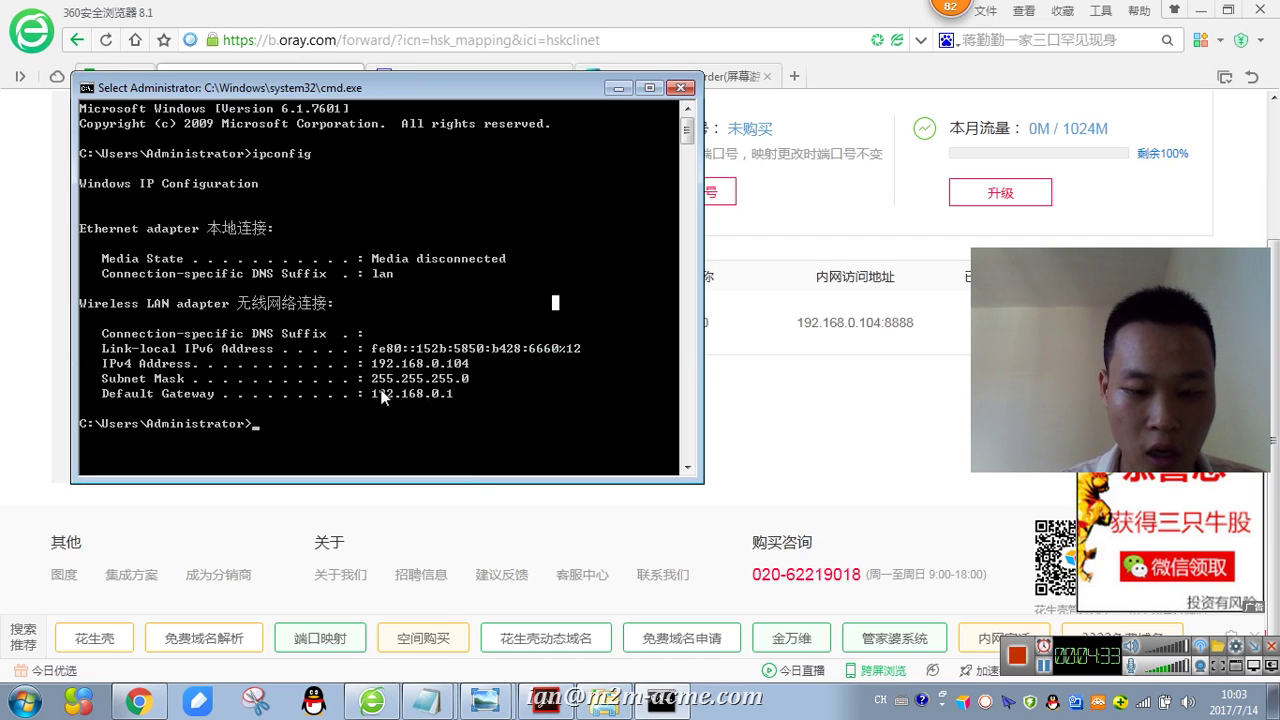
pyautogui.click(427, 702)
pyautogui.click(430, 623)
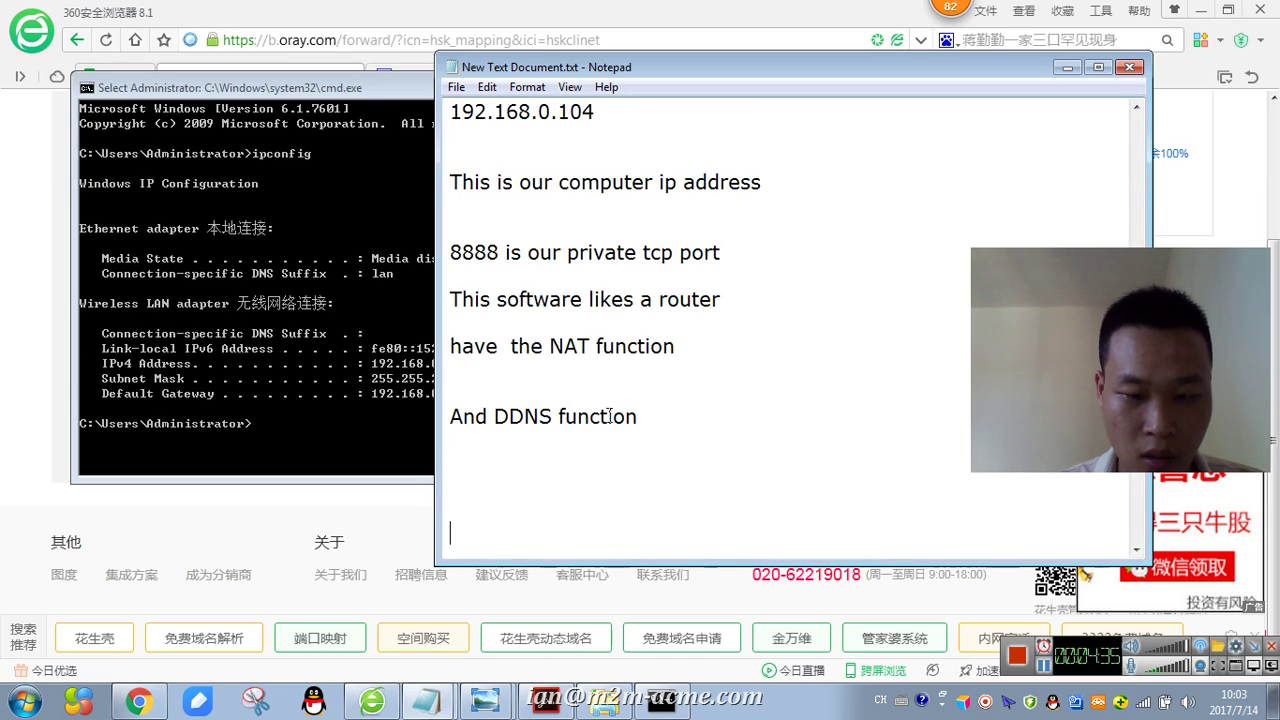
pyautogui.scroll(5, 600, 430)
pyautogui.scroll(-1, 562, 412)
pyautogui.moveTo(614, 390); pyautogui.dragTo(393, 396)
pyautogui.click(348, 359)
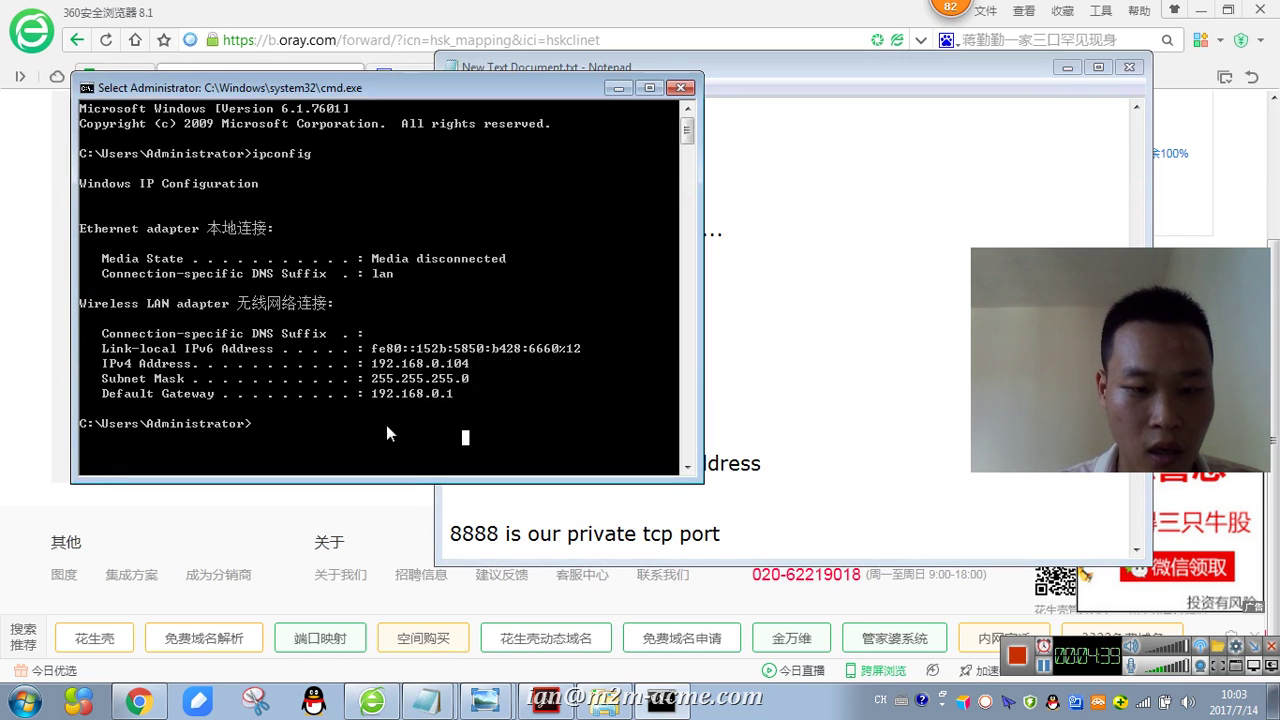
pyautogui.click(618, 88)
pyautogui.click(659, 8)
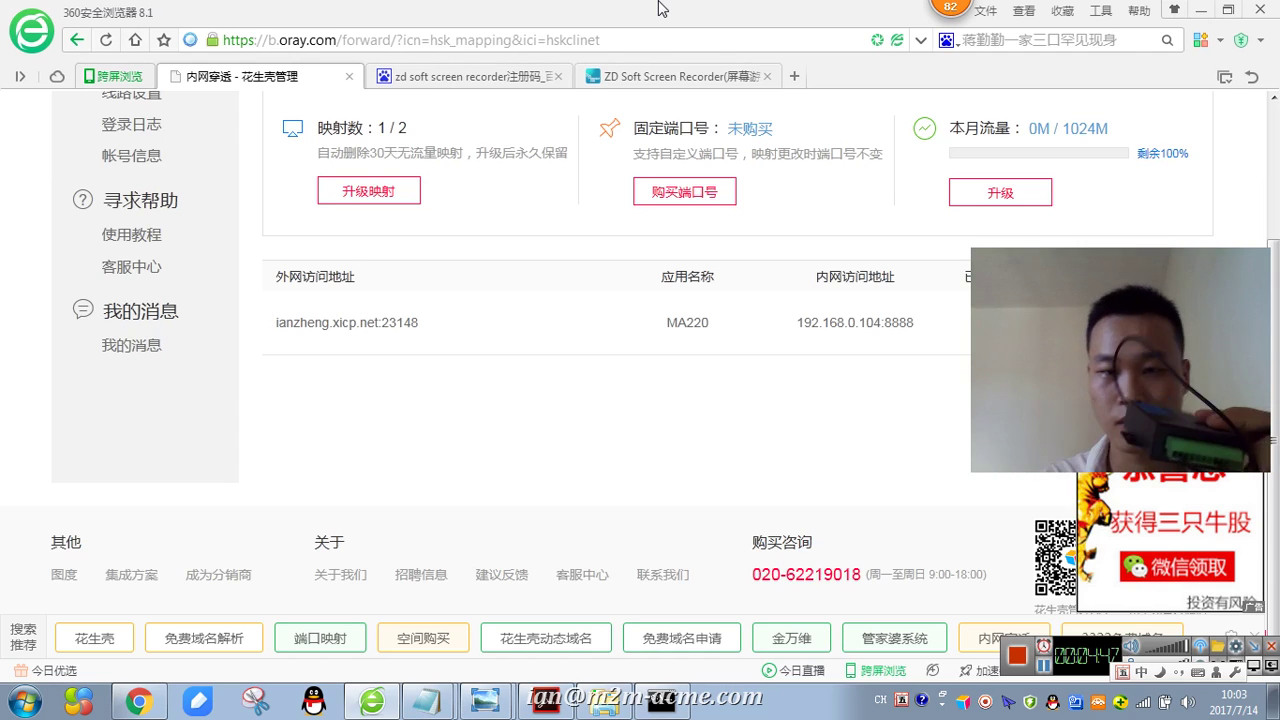
# - Minimize the browser to reveal Notepad and the Sketch diagram in Photo Viewer
pyautogui.click(1202, 10)
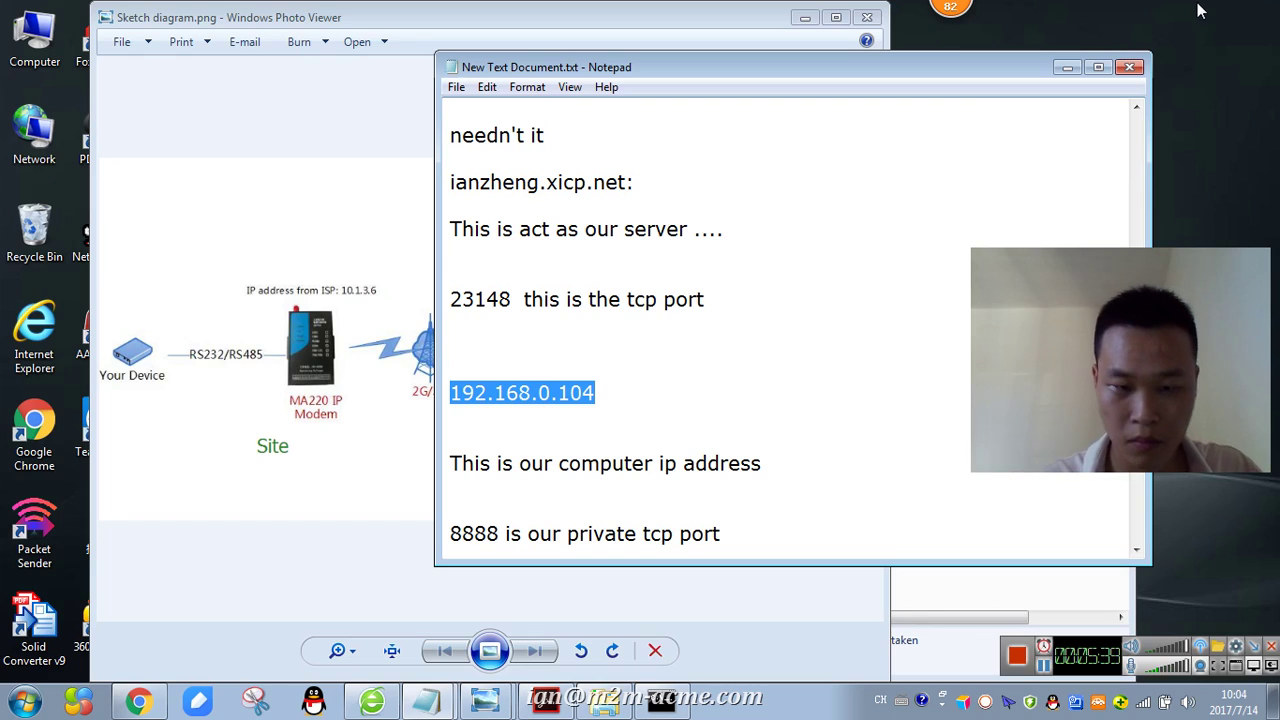
# - Add the notes 'Then use the RS232 cable connect to our modem' and 'and power it'
pyautogui.click(886, 397)
pyautogui.scroll(-1, 777, 522)
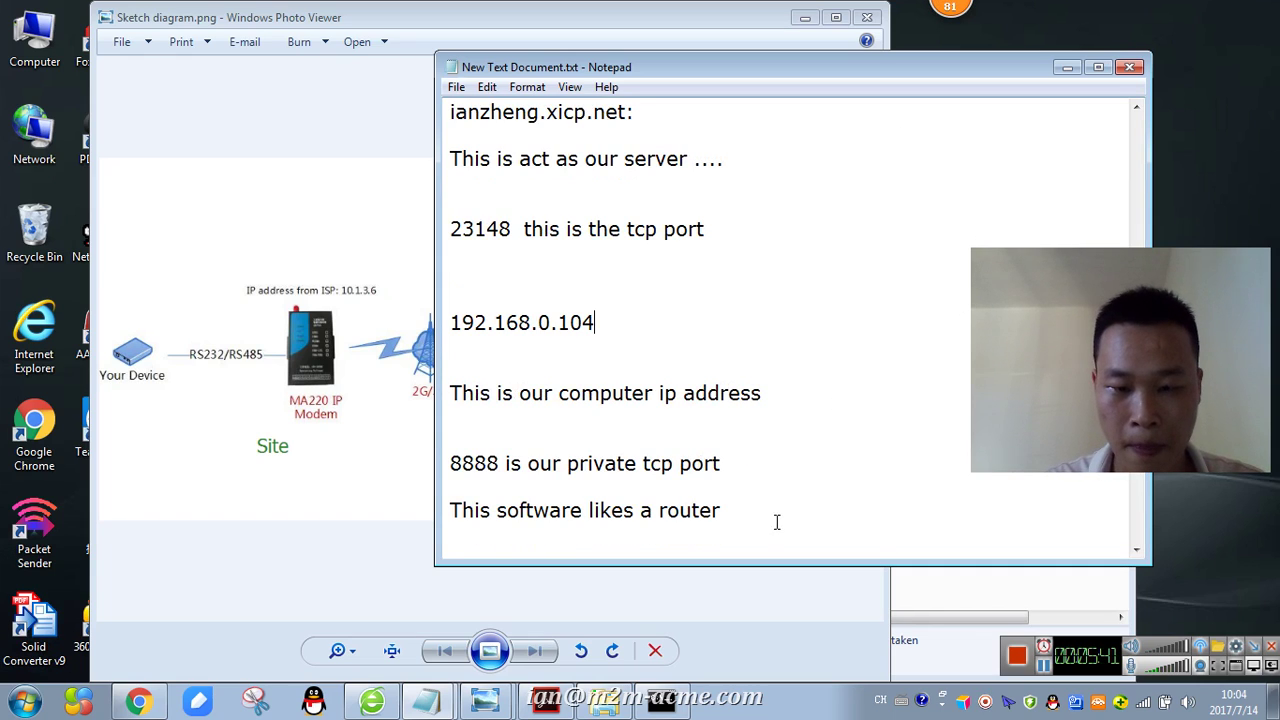
pyautogui.press('Return')
pyautogui.press('Return')
pyautogui.press('Return')
pyautogui.write('Then connect to o')
pyautogui.press('BackSpace')
pyautogui.press('BackSpace')
pyautogui.press('BackSpace')
pyautogui.press('BackSpace')
pyautogui.press('BackSpace')
pyautogui.press('BackSpace')
pyautogui.press('BackSpace')
pyautogui.press('BackSpace')
pyautogui.press('BackSpace')
pyautogui.press('BackSpace')
pyautogui.press('BackSpace')
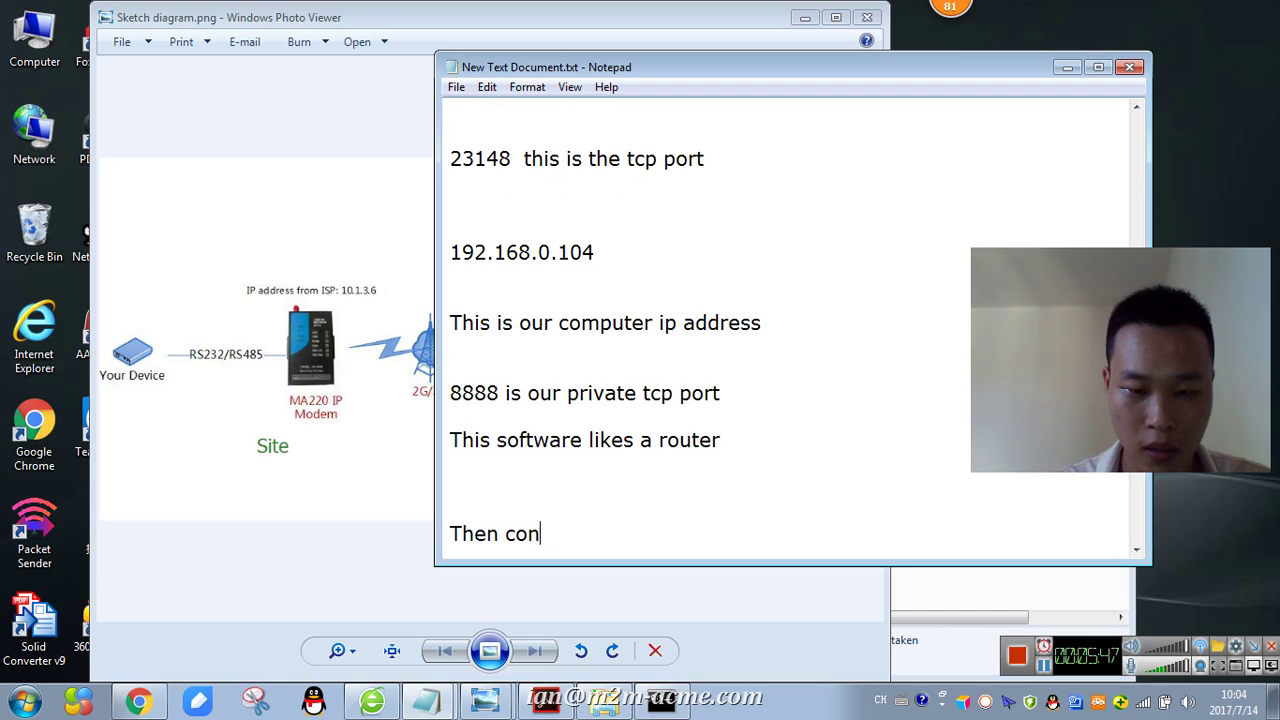
pyautogui.write('use the cab')
pyautogui.press('BackSpace')
pyautogui.press('BackSpace')
pyautogui.press('BackSpace')
pyautogui.write('RS232 CAB')
pyautogui.press('BackSpace')
pyautogui.press('BackSpace')
pyautogui.press('BackSpace')
pyautogui.write('cab le ')
pyautogui.write('le connect to o')
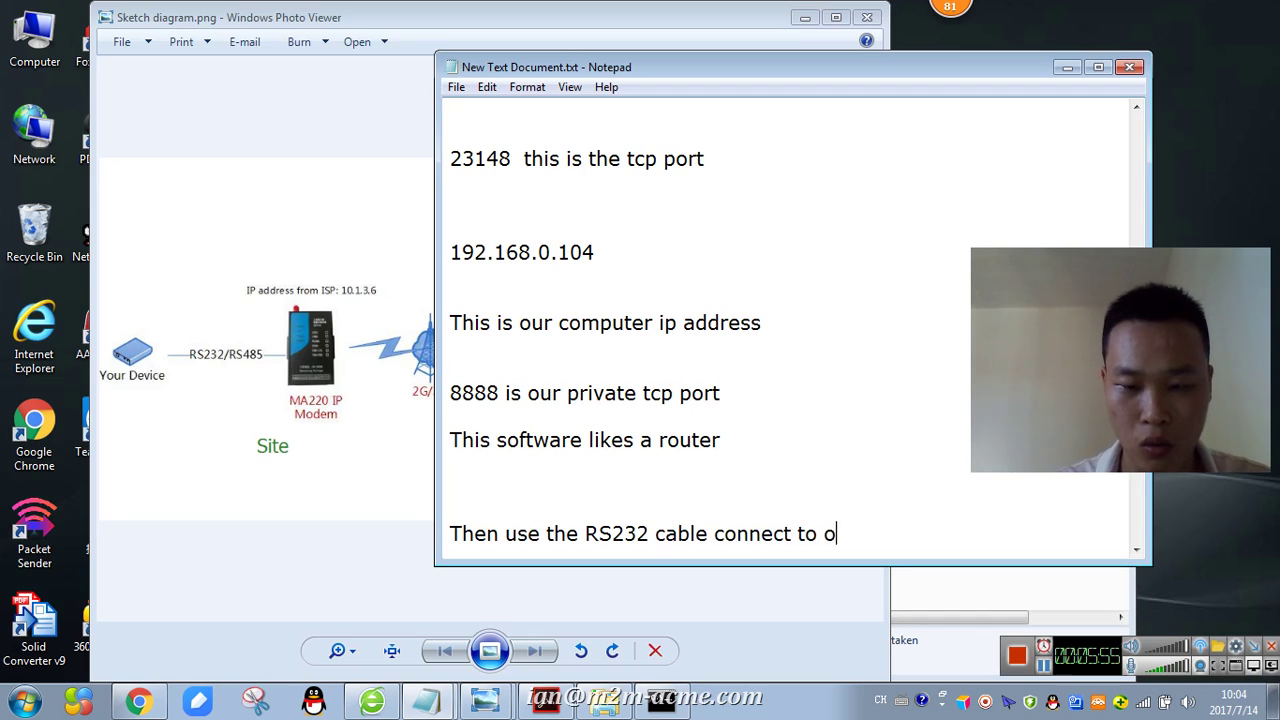
pyautogui.write('ur modem')
pyautogui.press('Return')
pyautogui.press('Return')
pyautogui.write('and')
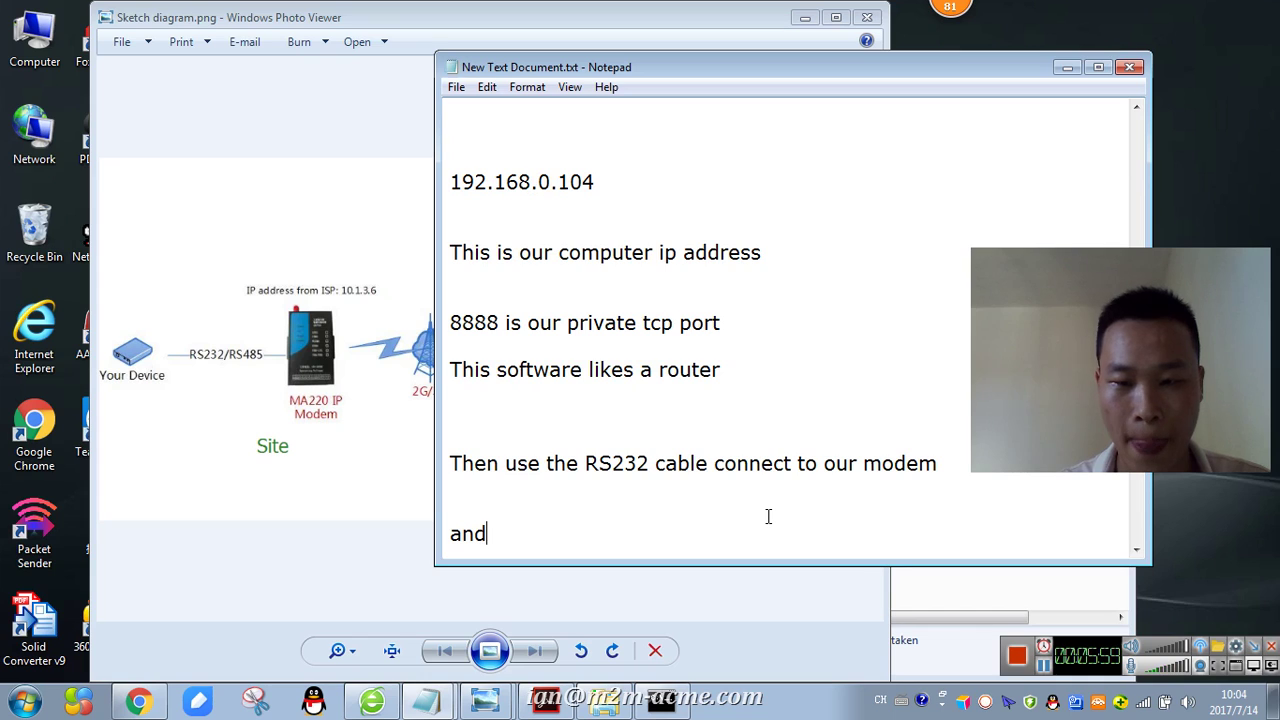
pyautogui.write(' power it')
# - Add the line 'Run our configure tools' to the notes
pyautogui.press('Return')
pyautogui.press('Return')
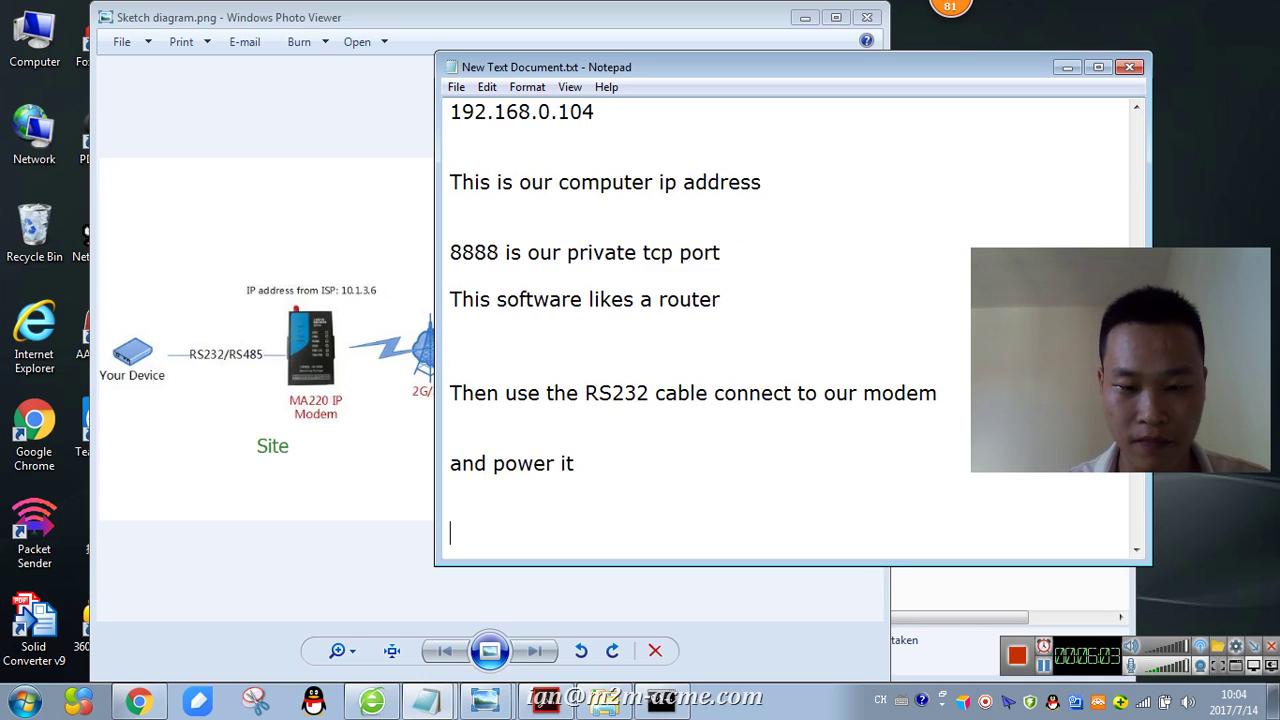
pyautogui.write('Run our c')
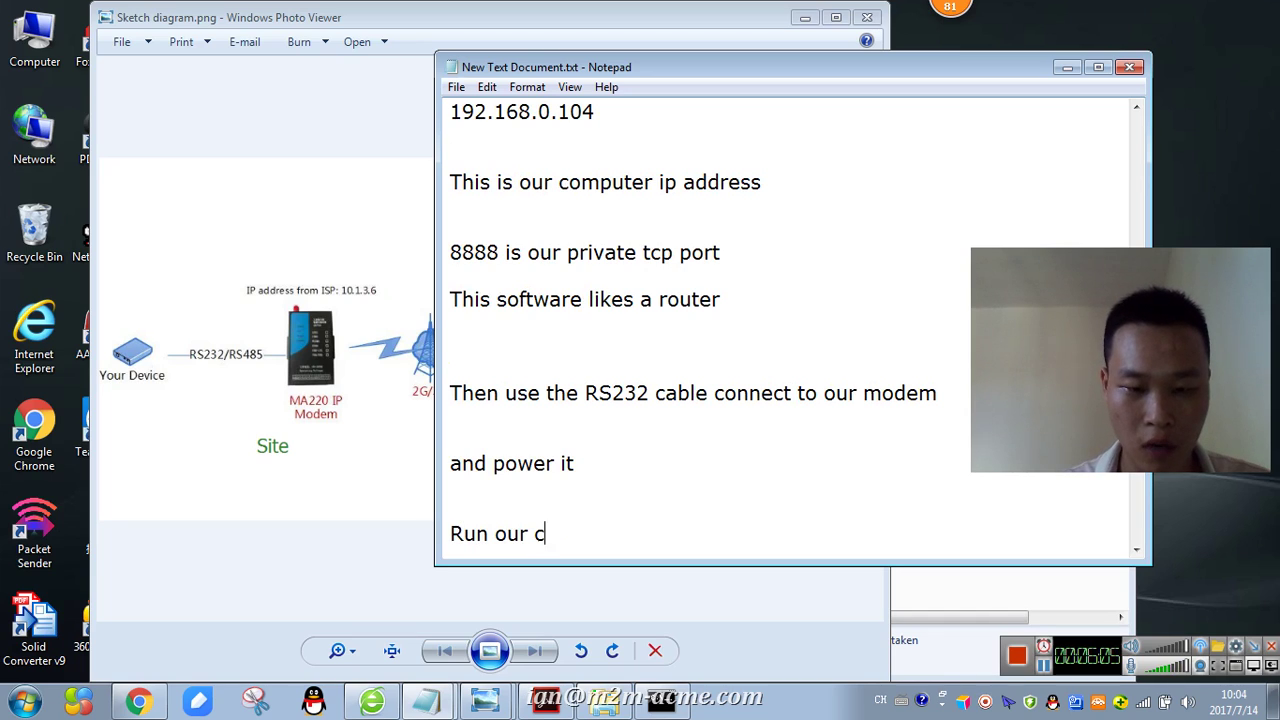
pyautogui.write('onfig')
pyautogui.press('BackSpace')
pyautogui.write('gure ')
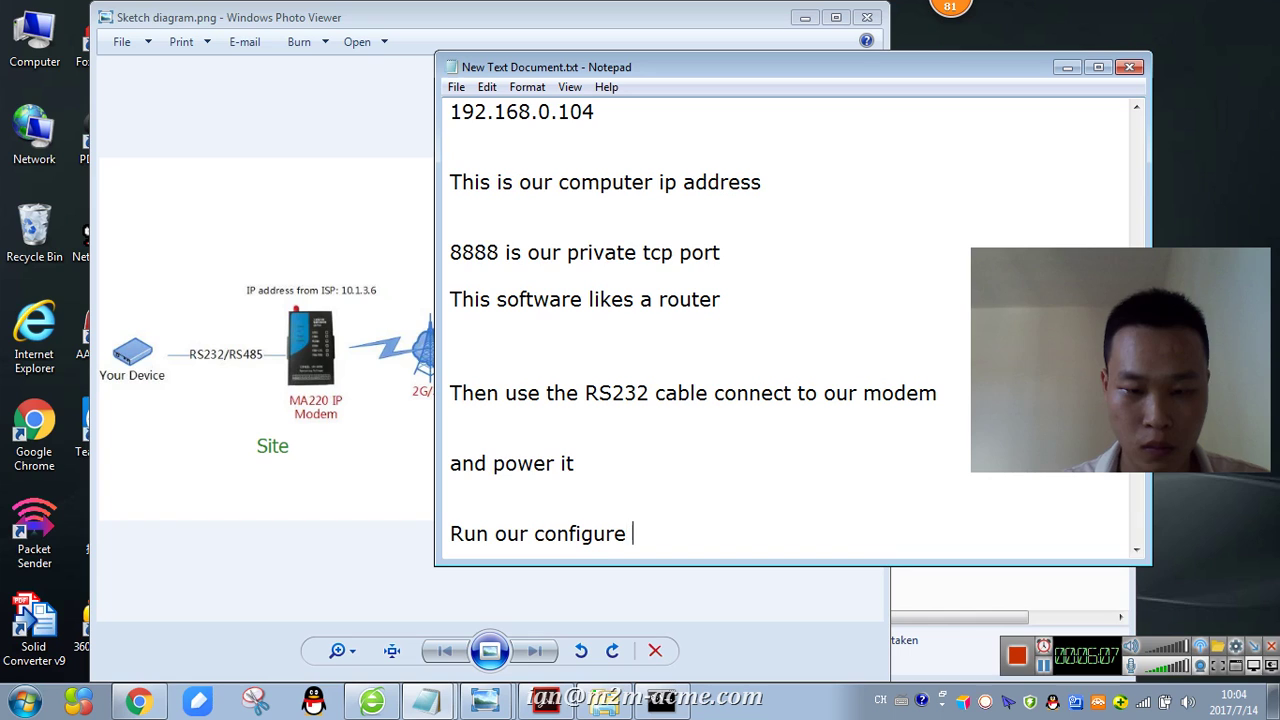
pyautogui.write('tools')
pyautogui.press('Return')
pyautogui.press('Return')
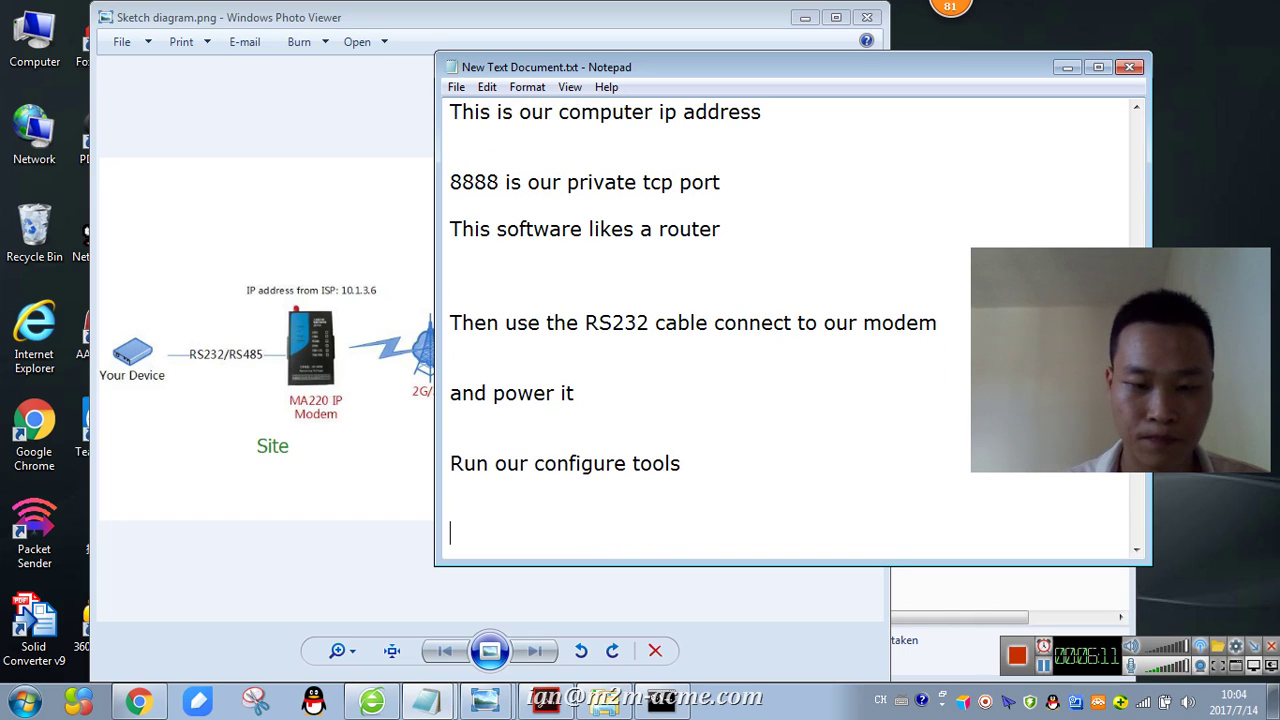
# - Minimize the network diagram and launch MA220 Tools V2.3.6 from the Tools folder
pyautogui.click(318, 400)
pyautogui.click(805, 17)
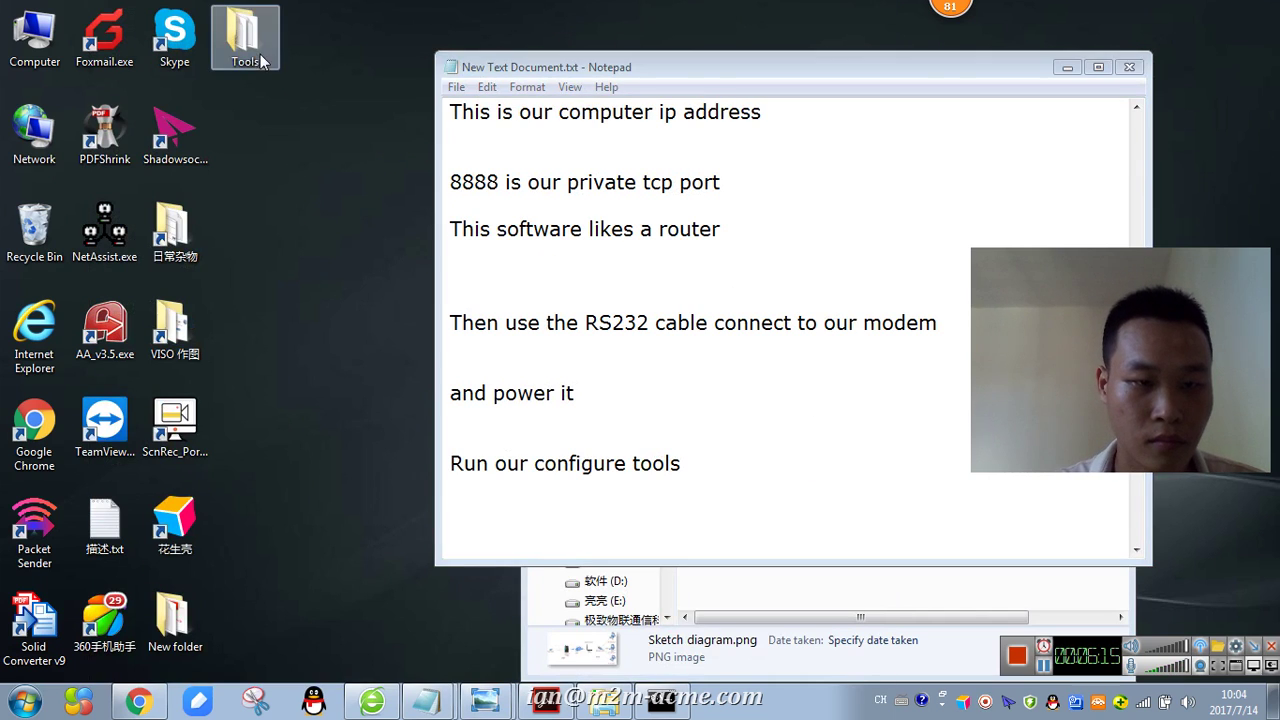
pyautogui.doubleClick(245, 38)
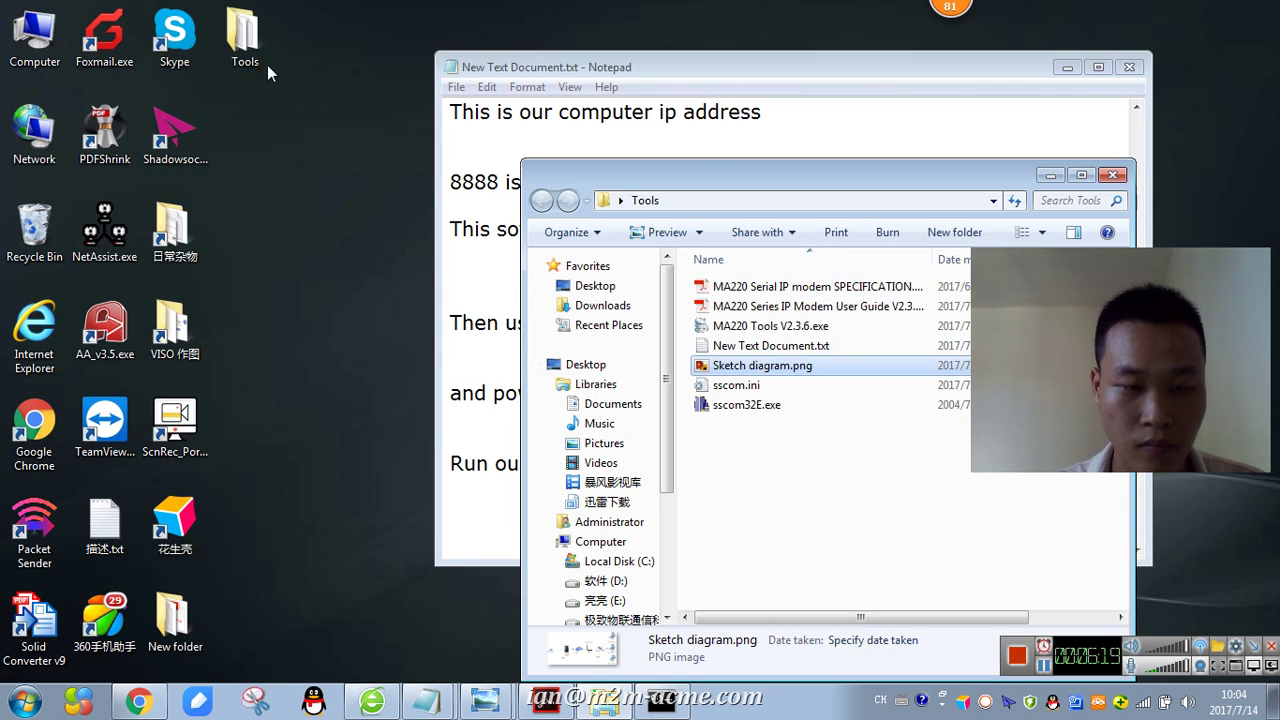
pyautogui.moveTo(730, 183); pyautogui.dragTo(283, 70)
pyautogui.click(290, 378)
pyautogui.doubleClick(305, 224)
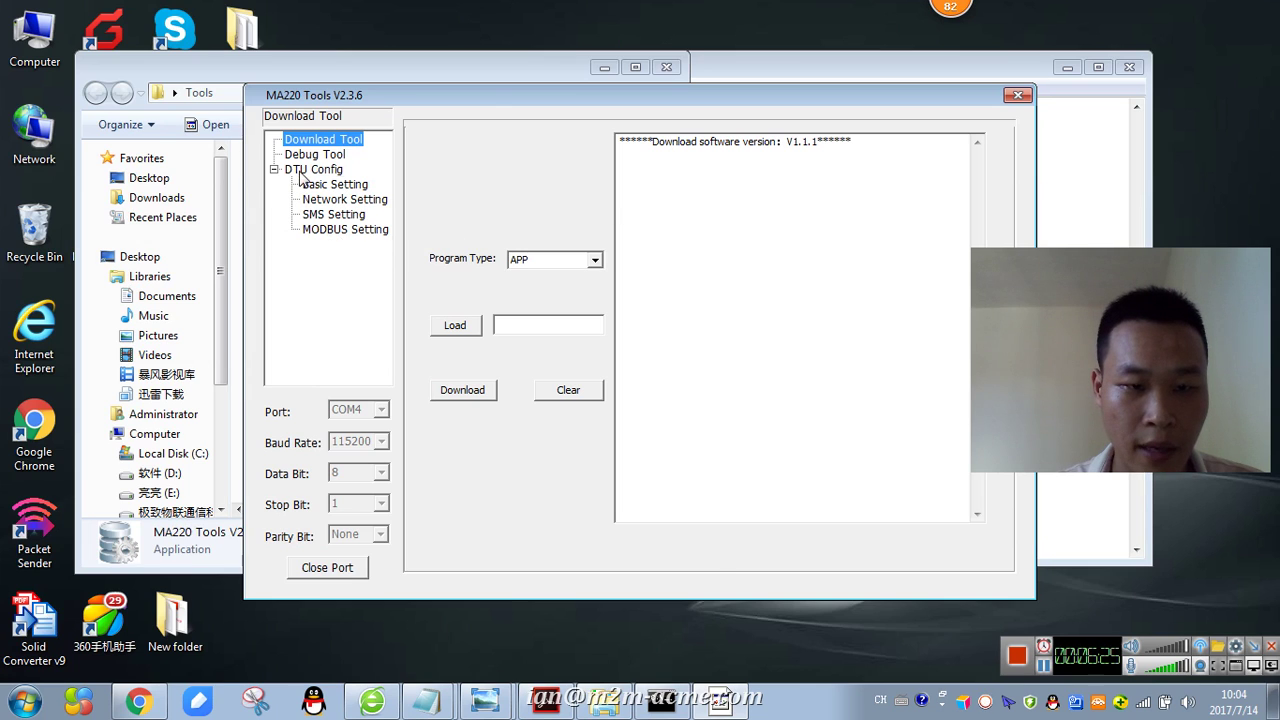
# - Review the DTU Config basic, network, SMS and MODBUS pages, then load the modem's configuration
pyautogui.click(313, 169)
pyautogui.moveTo(487, 89); pyautogui.dragTo(416, 79)
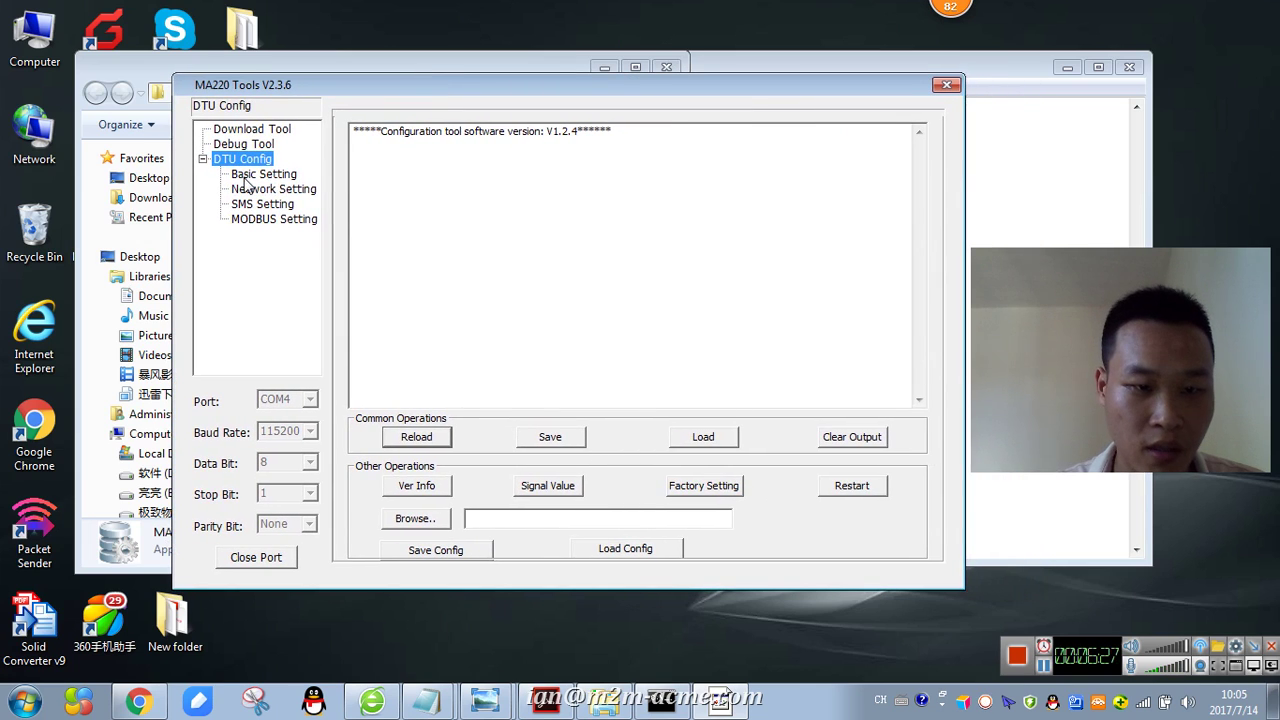
pyautogui.click(246, 176)
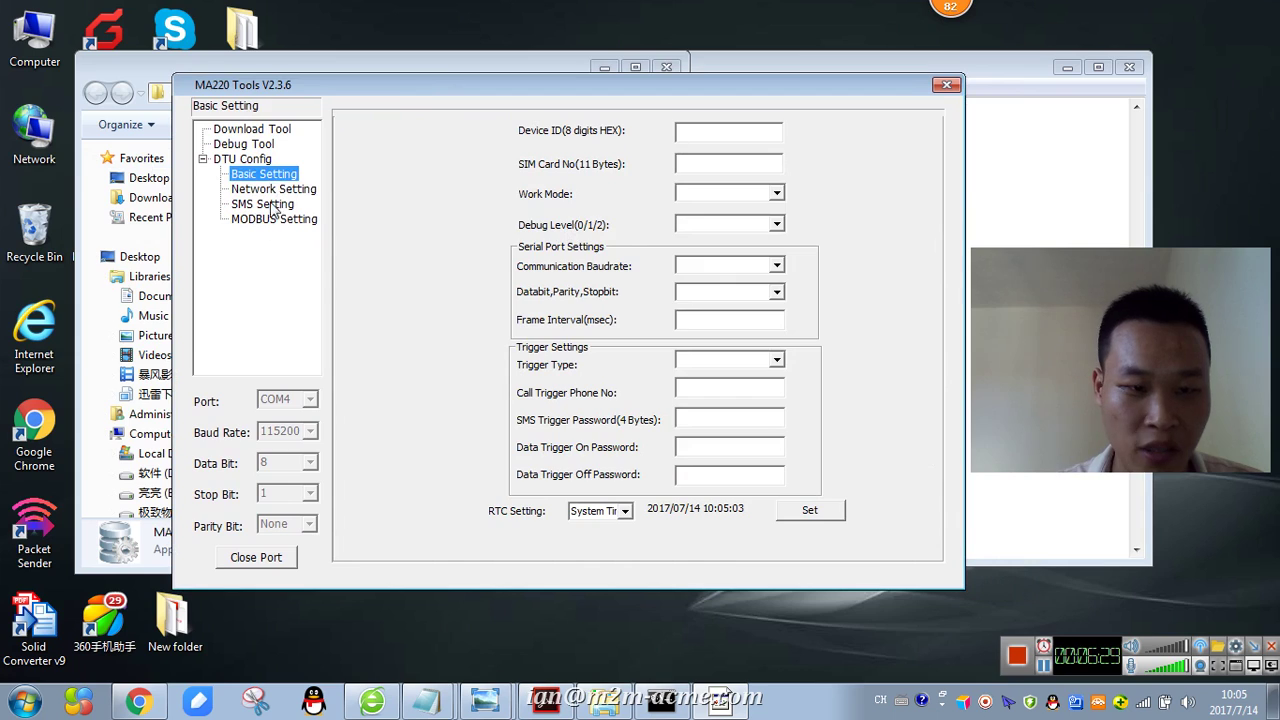
pyautogui.click(270, 189)
pyautogui.click(244, 205)
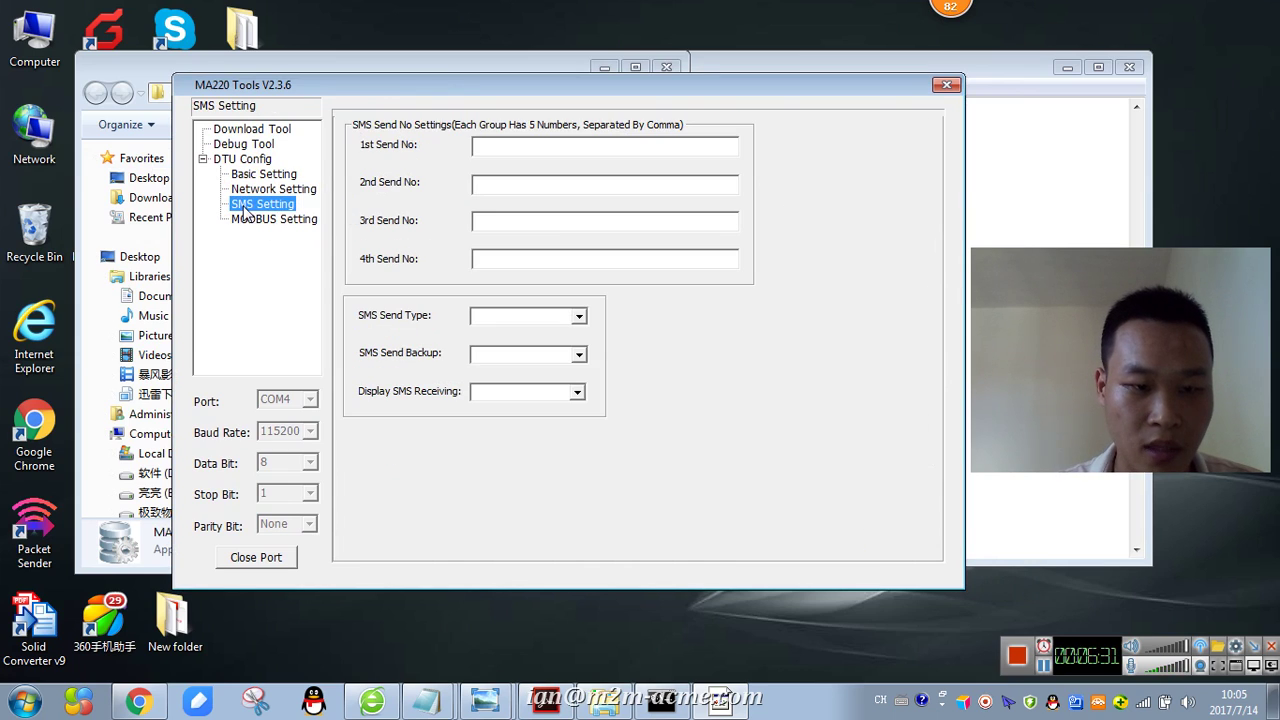
pyautogui.click(254, 218)
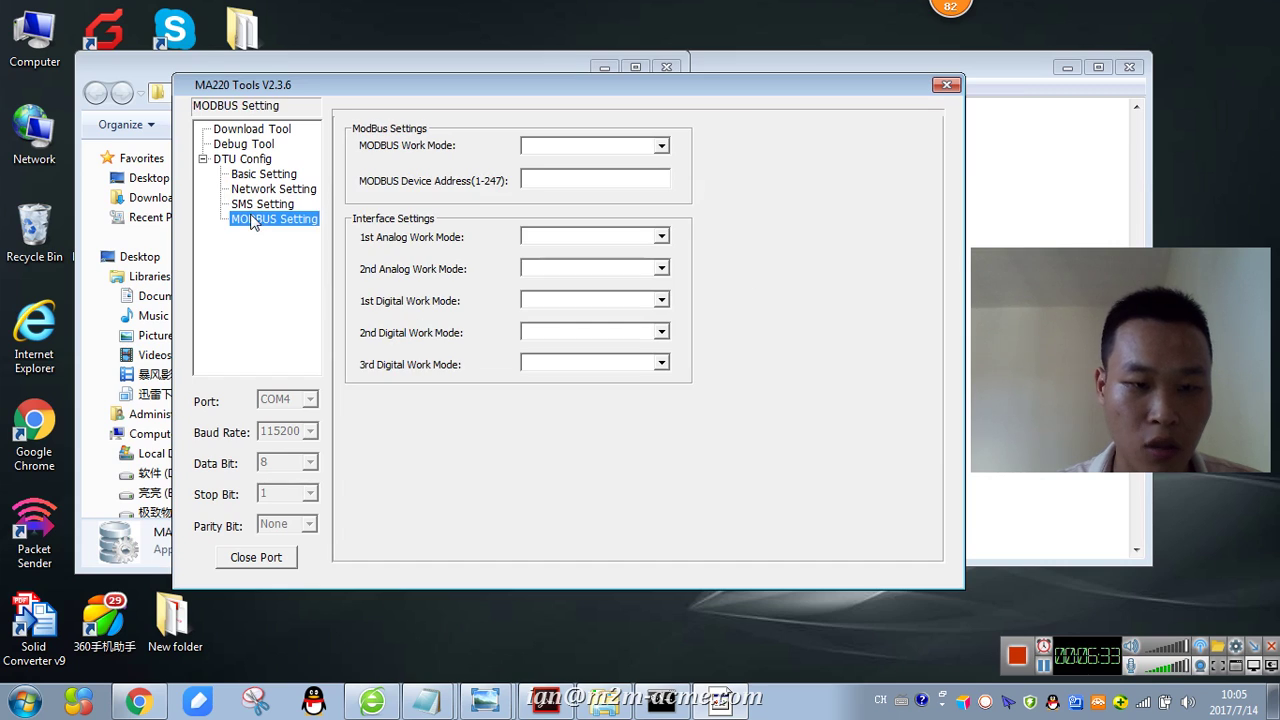
pyautogui.click(242, 166)
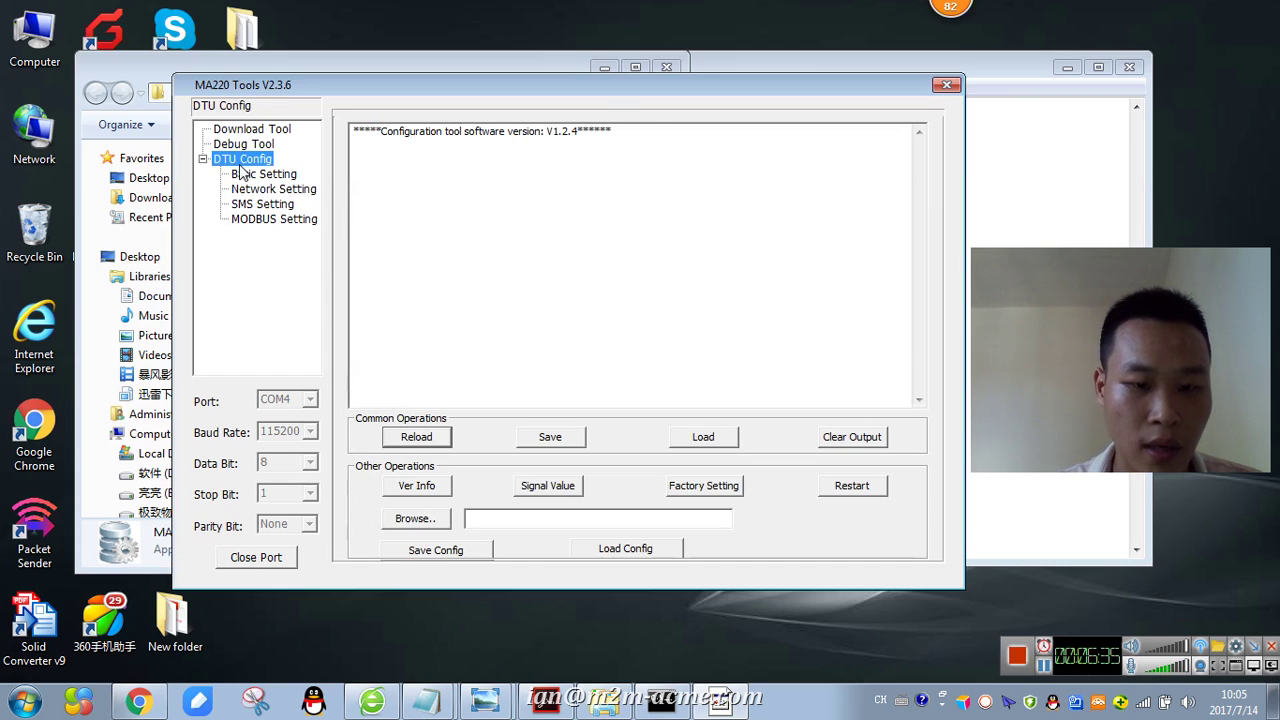
pyautogui.click(398, 440)
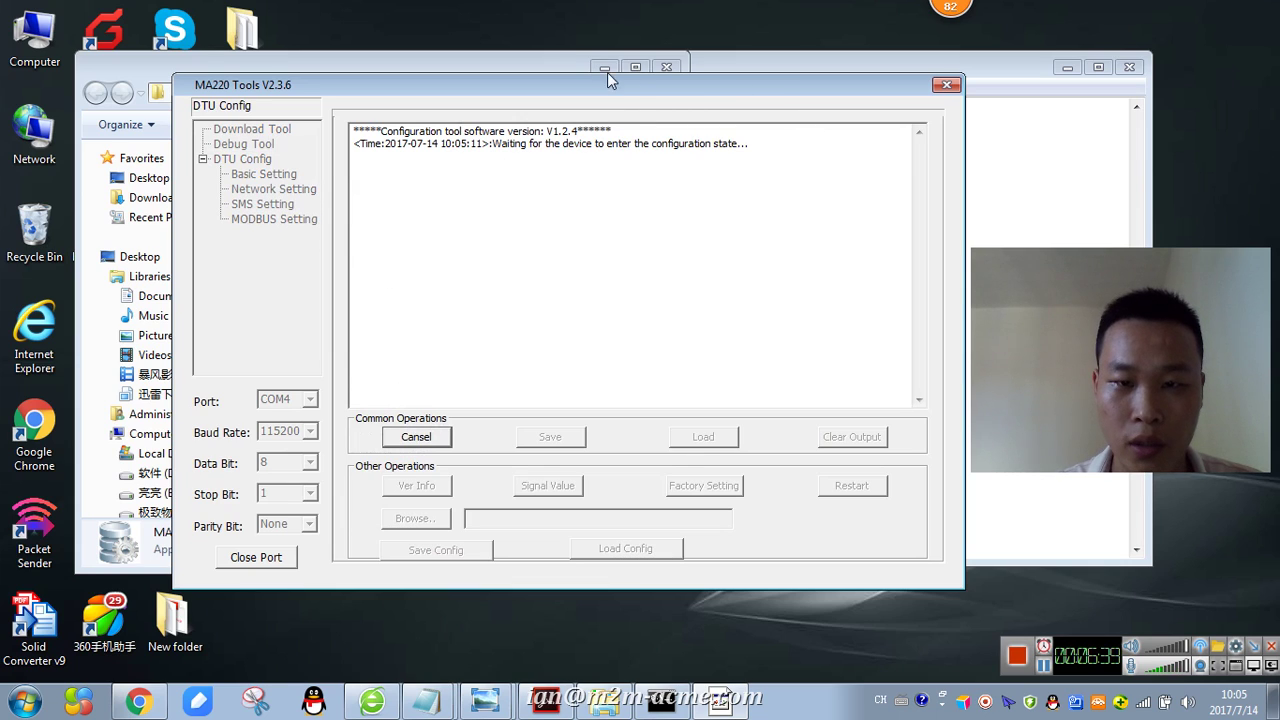
# - Add the note 'When reload , then repower it' in Notepad
pyautogui.hotkey('alt', 'Tab')
pyautogui.write('W')
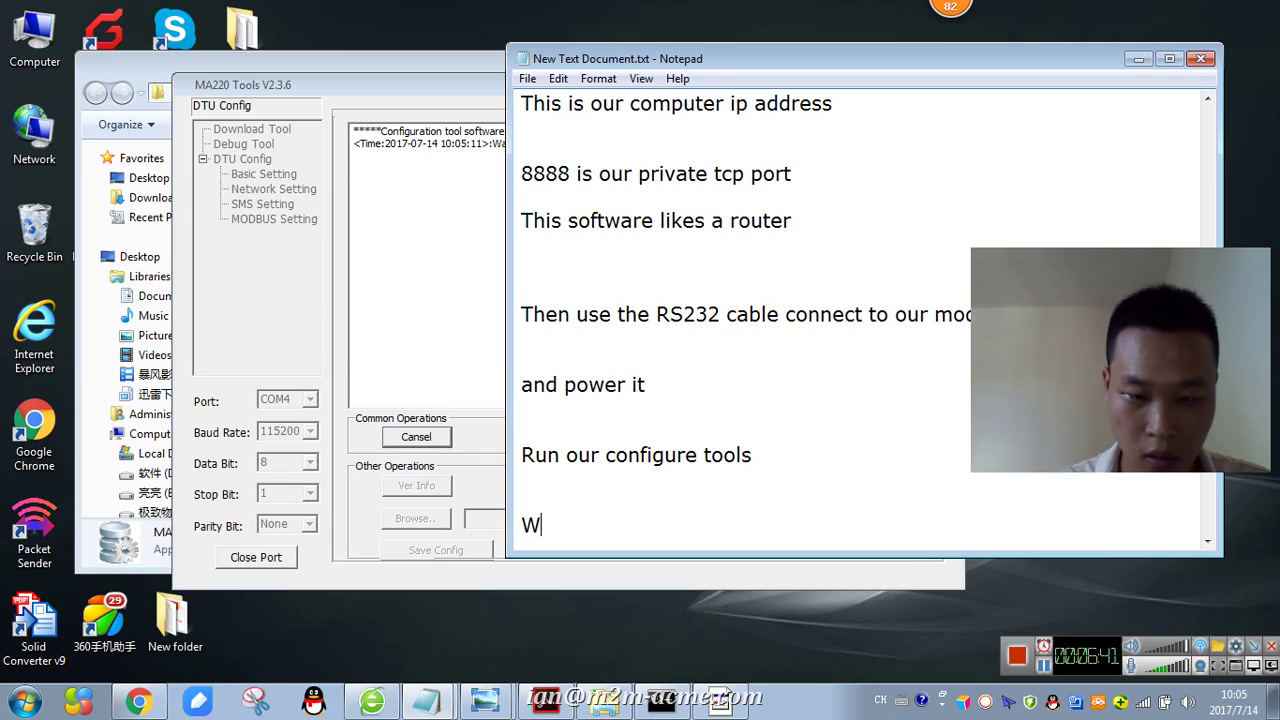
pyautogui.write('hen reload , then repower it')
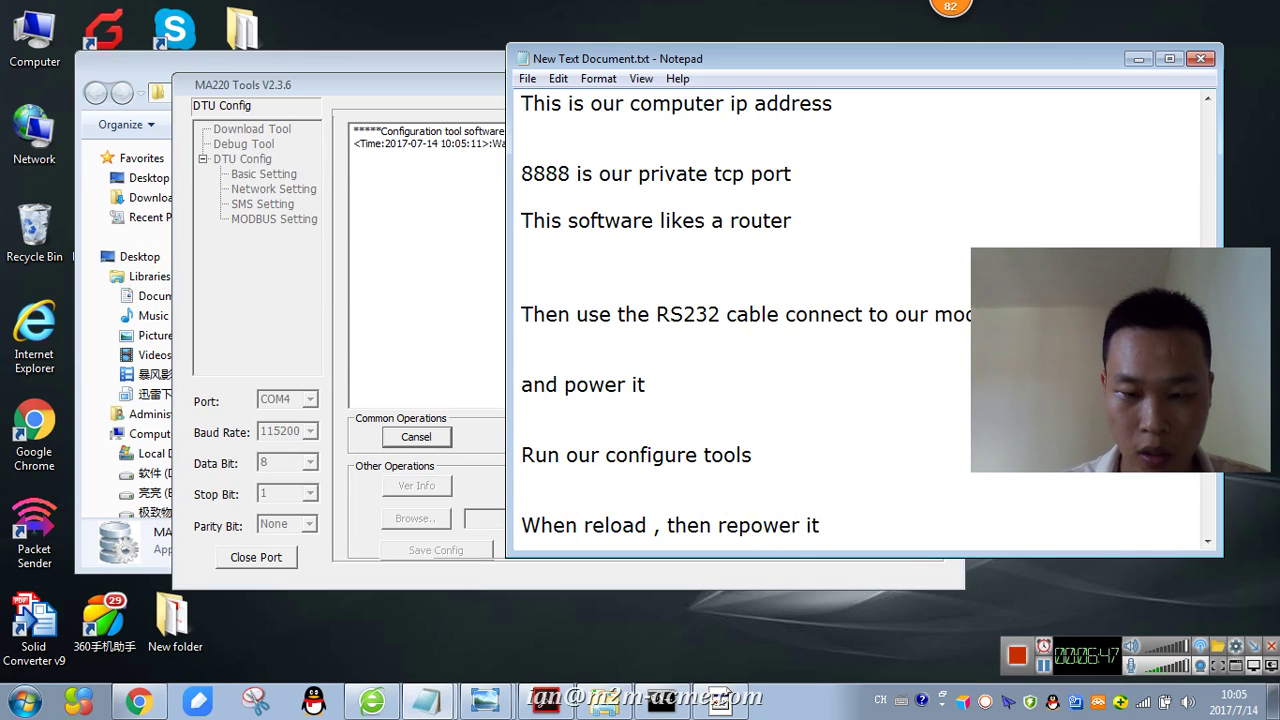
pyautogui.press('Return')
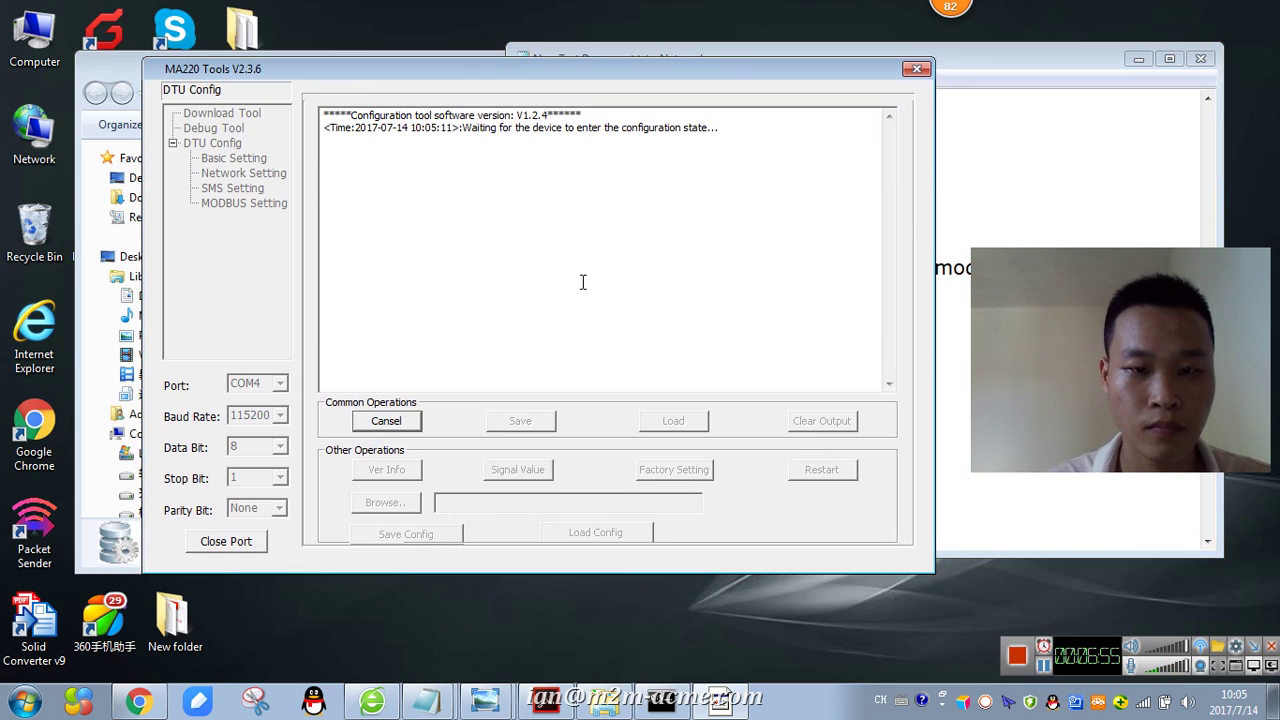
# - In MA220 Tools, cancel the configuration-state wait and restart it with Reload
pyautogui.click(398, 181)
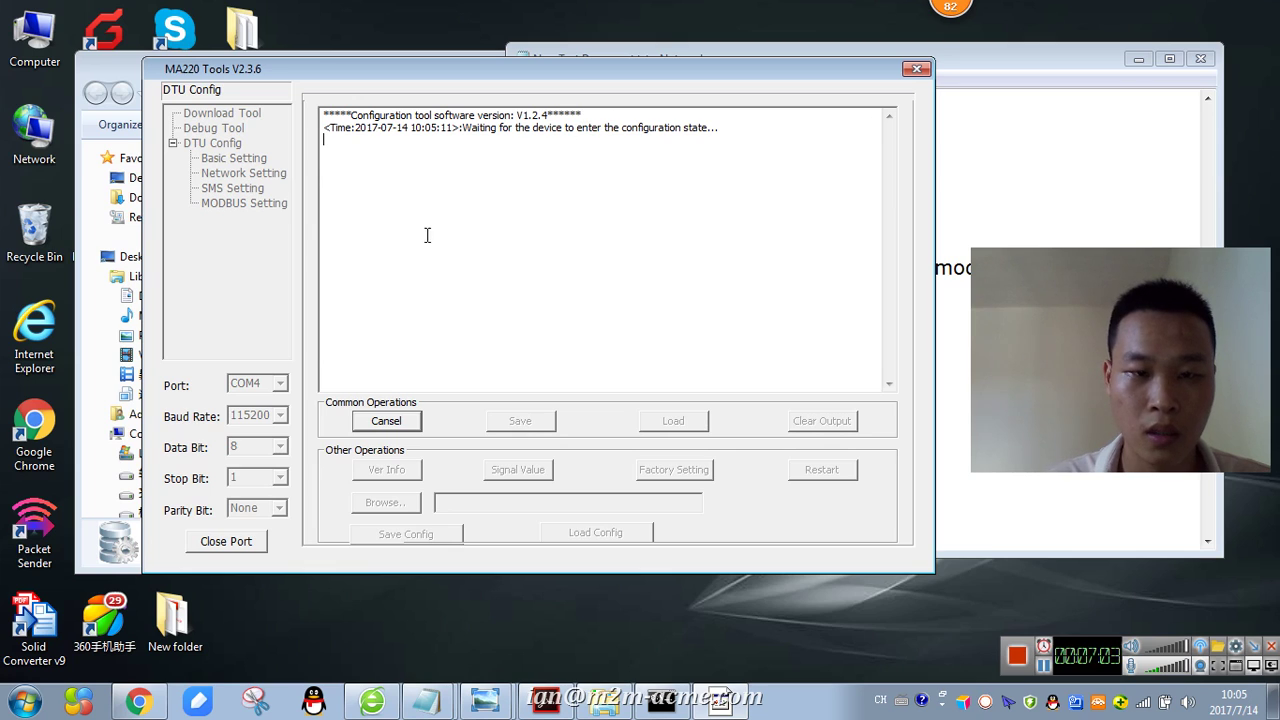
pyautogui.moveTo(990, 64)
pyautogui.mouseDown()
pyautogui.moveTo(956, 86)
pyautogui.moveTo(974, 78)
pyautogui.mouseUp()
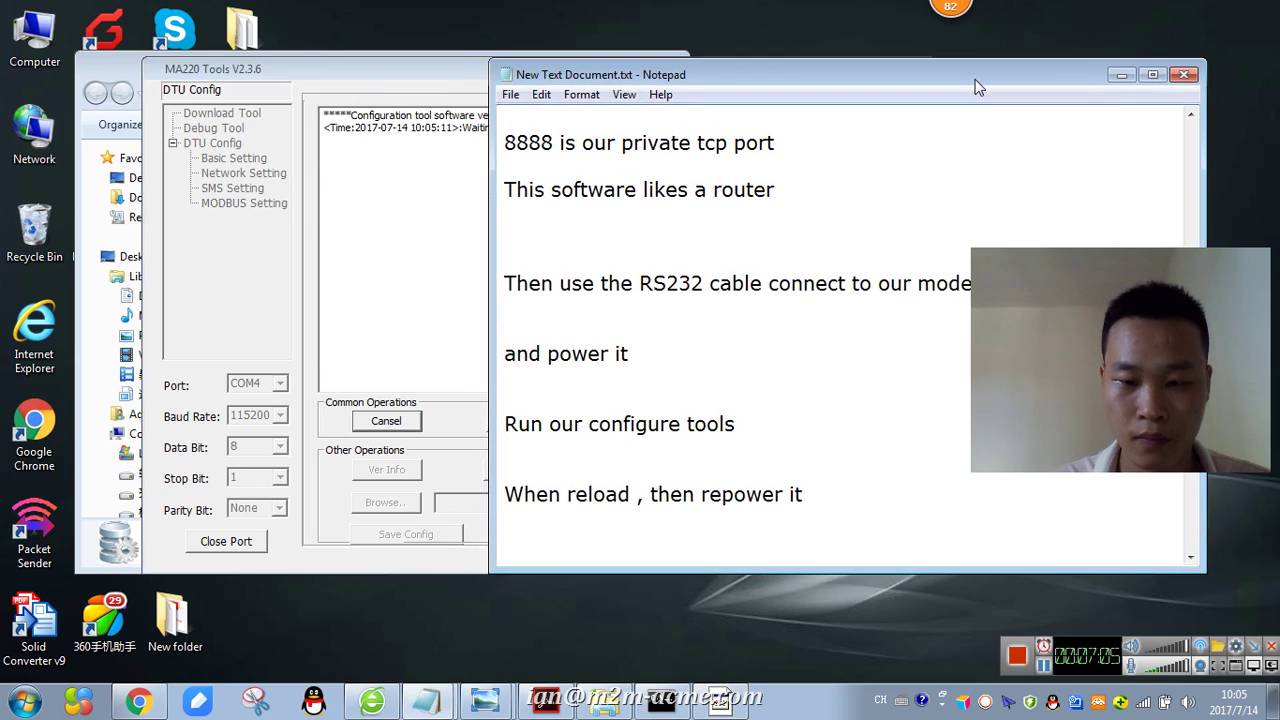
pyautogui.click(470, 295)
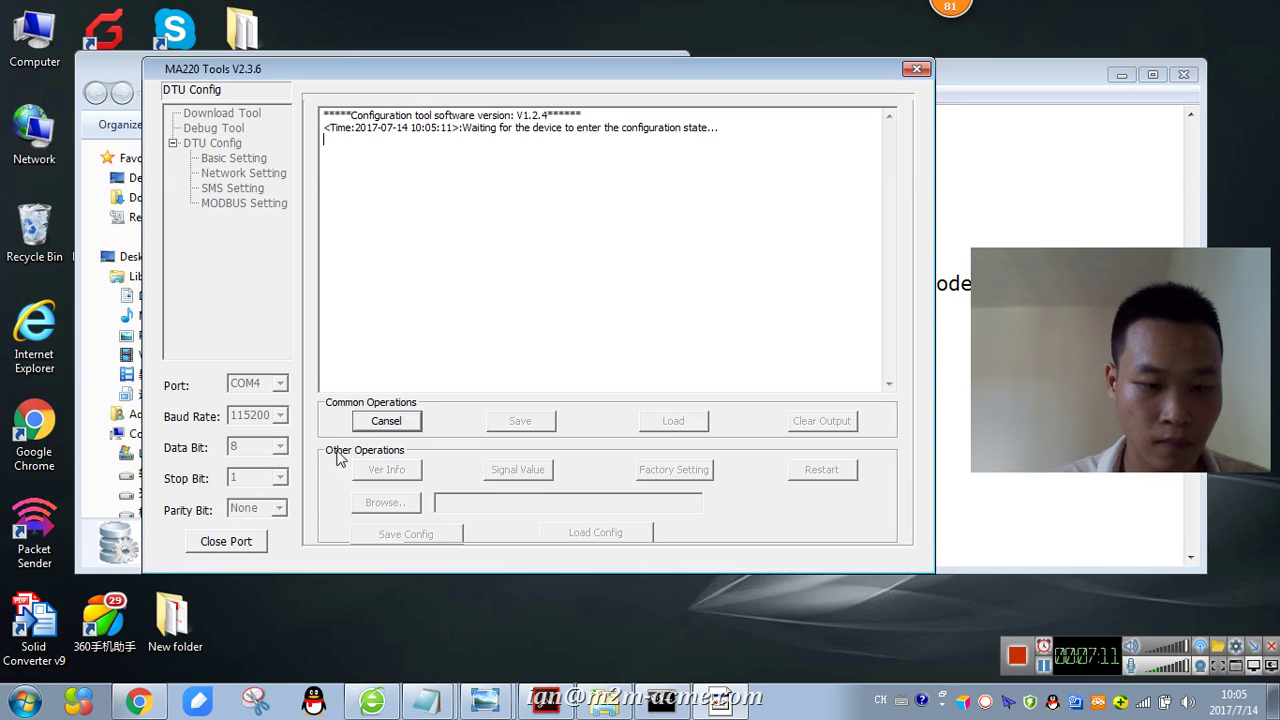
pyautogui.click(386, 424)
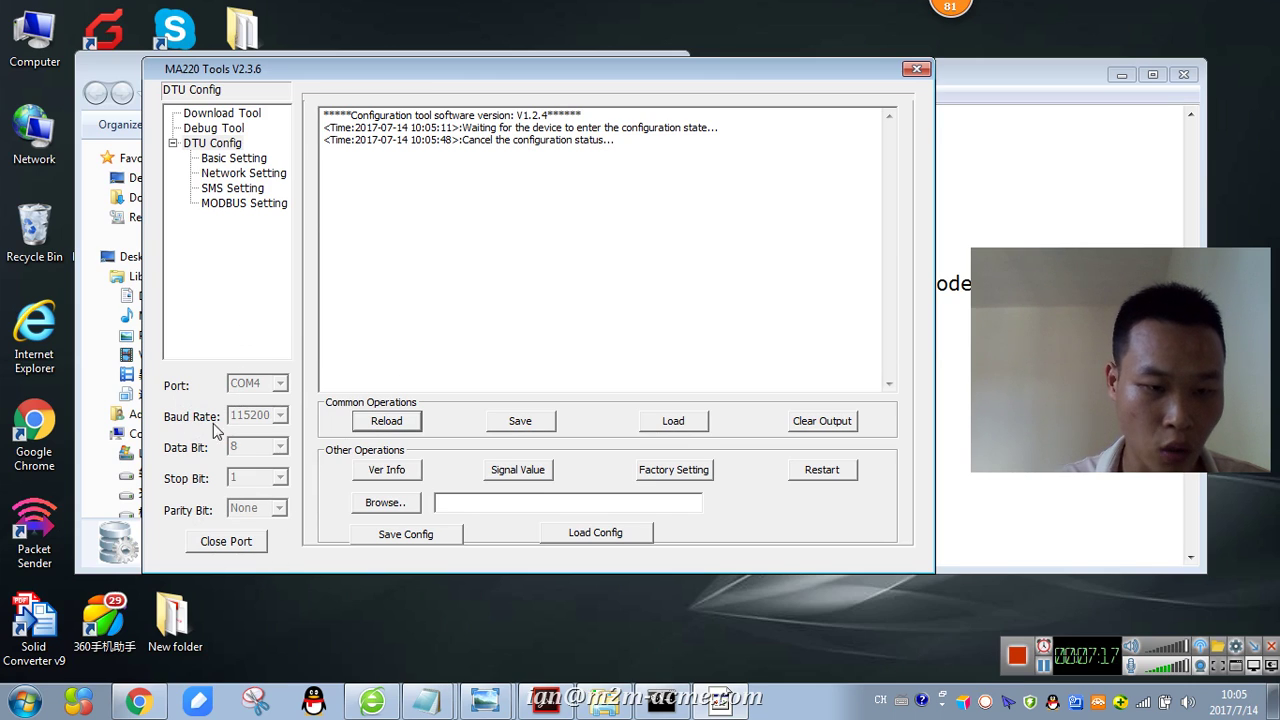
pyautogui.click(396, 424)
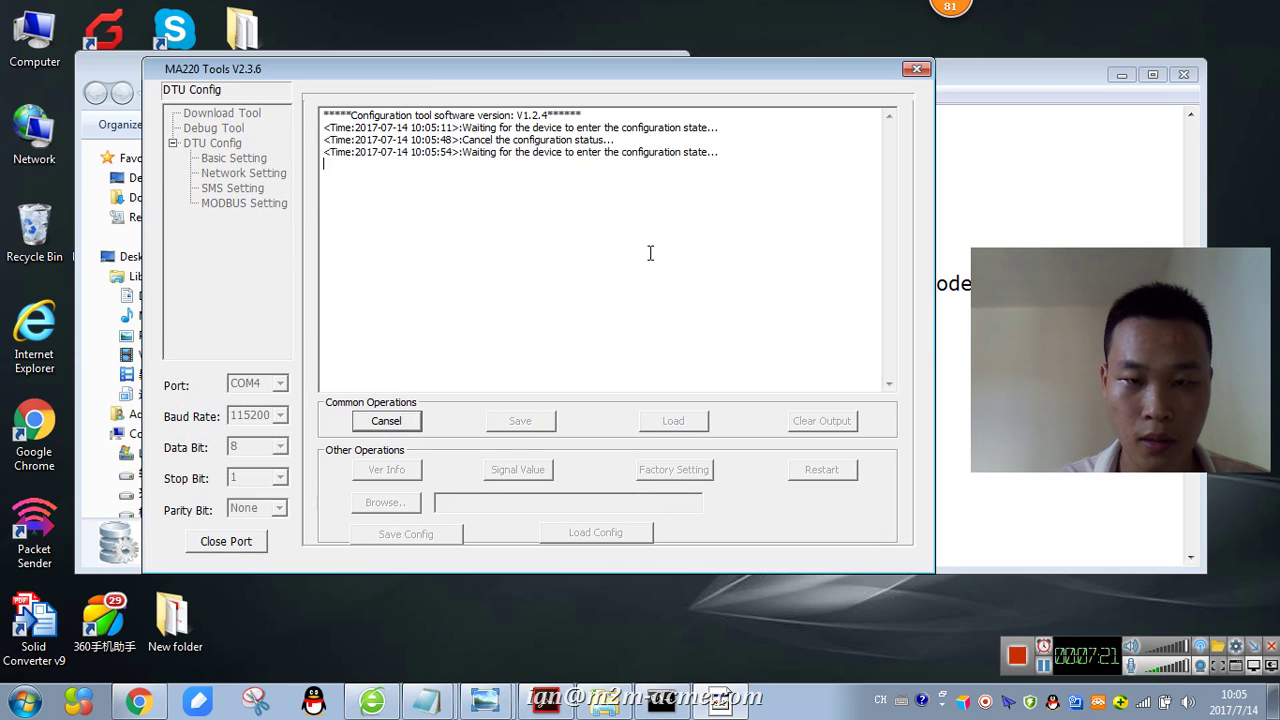
pyautogui.click(1030, 76)
pyautogui.scroll(-7, 797, 273)
# - Type the question "what's application need our modem?" on a blank line
pyautogui.click(544, 291)
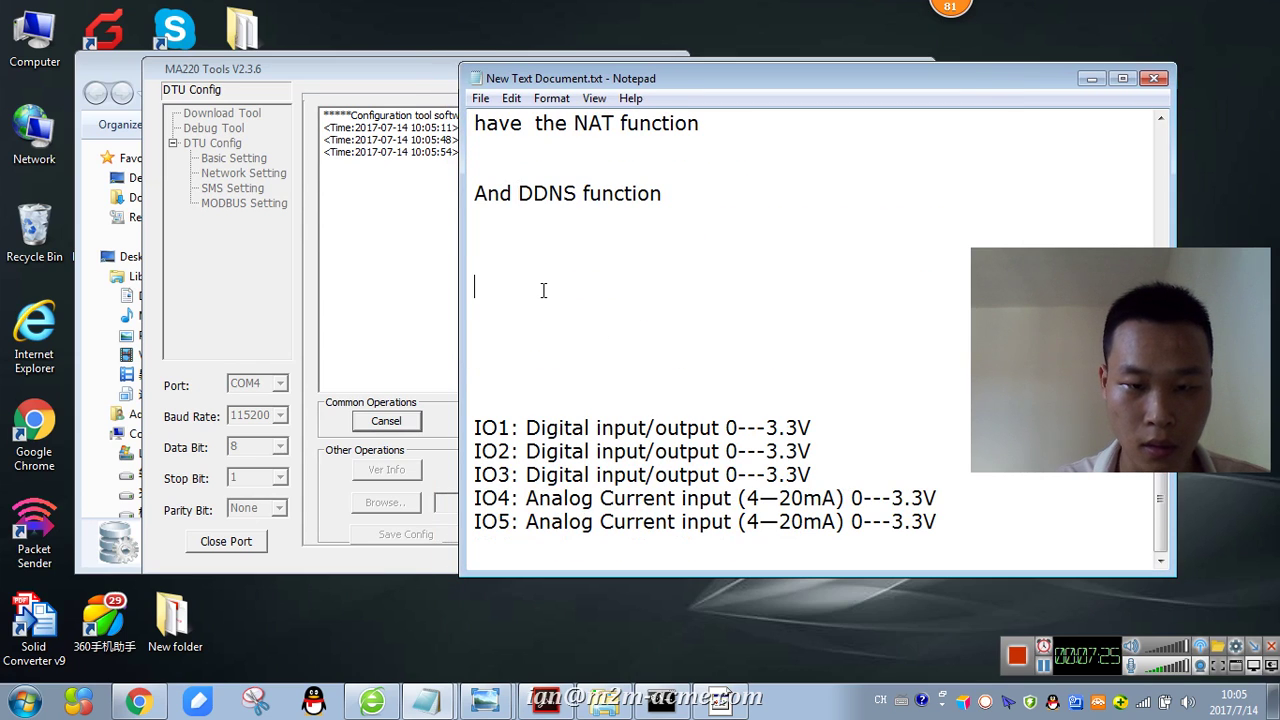
pyautogui.write('Wehn')
pyautogui.press('BackSpace')
pyautogui.press('BackSpace')
pyautogui.write('he')
pyautogui.press('BackSpace')
pyautogui.press('BackSpace')
pyautogui.write('e')
pyautogui.press('BackSpace')
pyautogui.press('BackSpace')
pyautogui.write('wh')
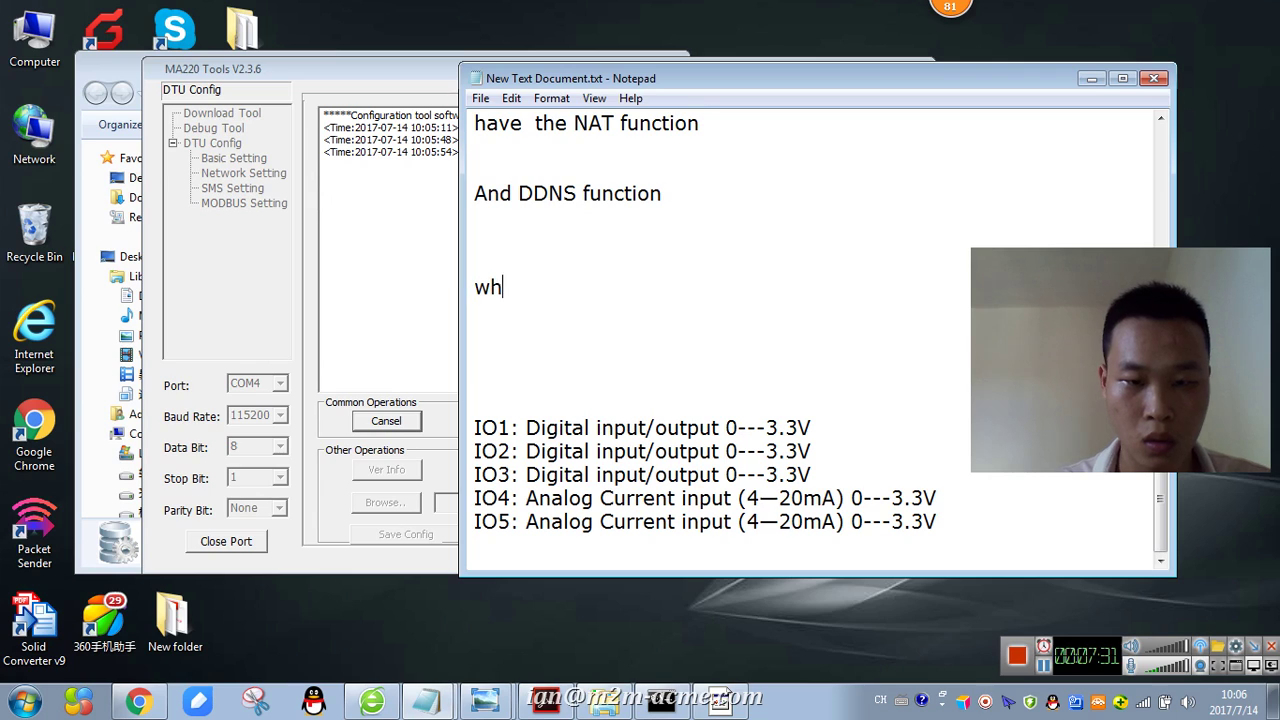
pyautogui.write("at's applicatip")
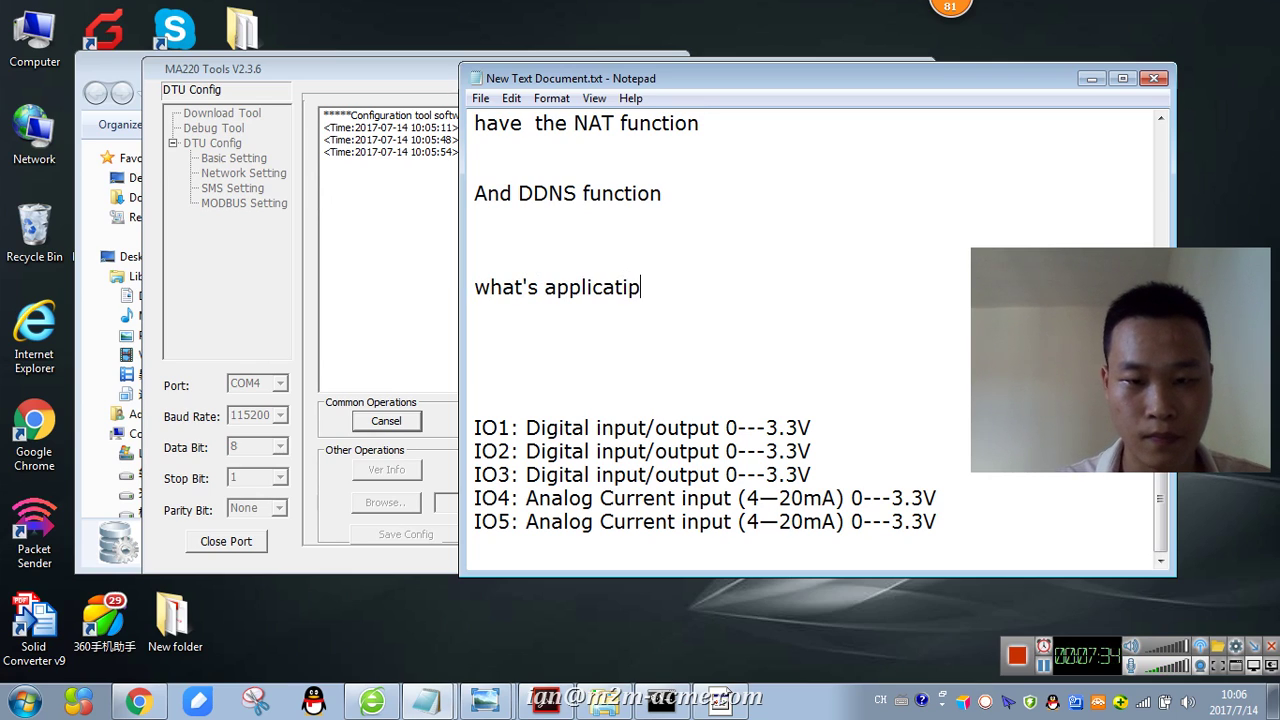
pyautogui.press('BackSpace')
pyautogui.write('on need our mdo')
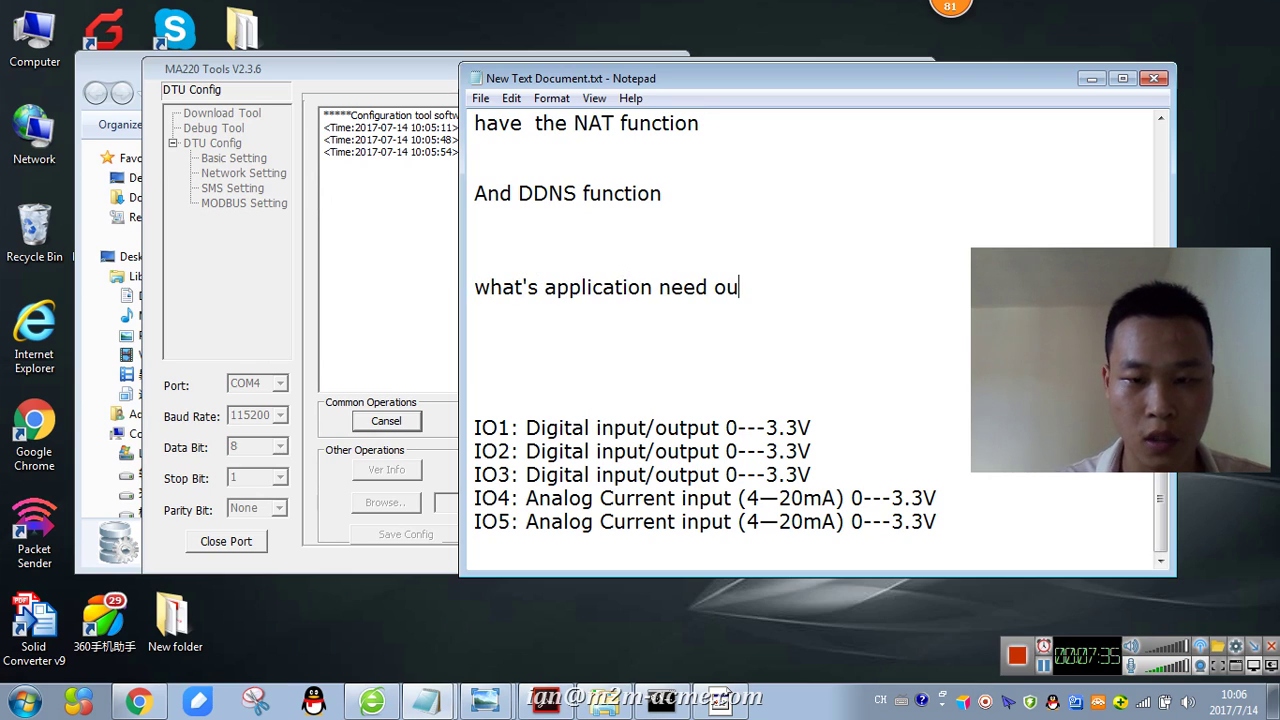
pyautogui.press('BackSpace')
pyautogui.write('mdo')
pyautogui.press('BackSpace')
pyautogui.press('BackSpace')
pyautogui.write('odem?')
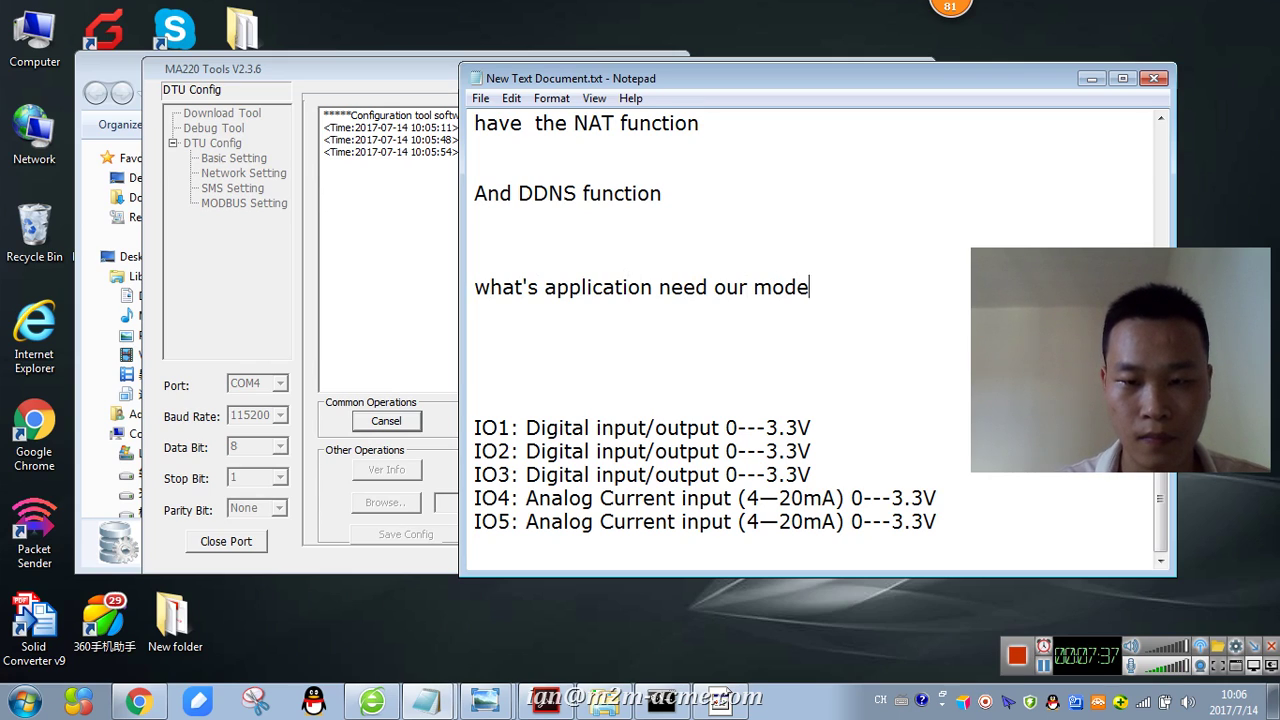
pyautogui.press('Return')
pyautogui.press('Return')
pyautogui.press('Return')
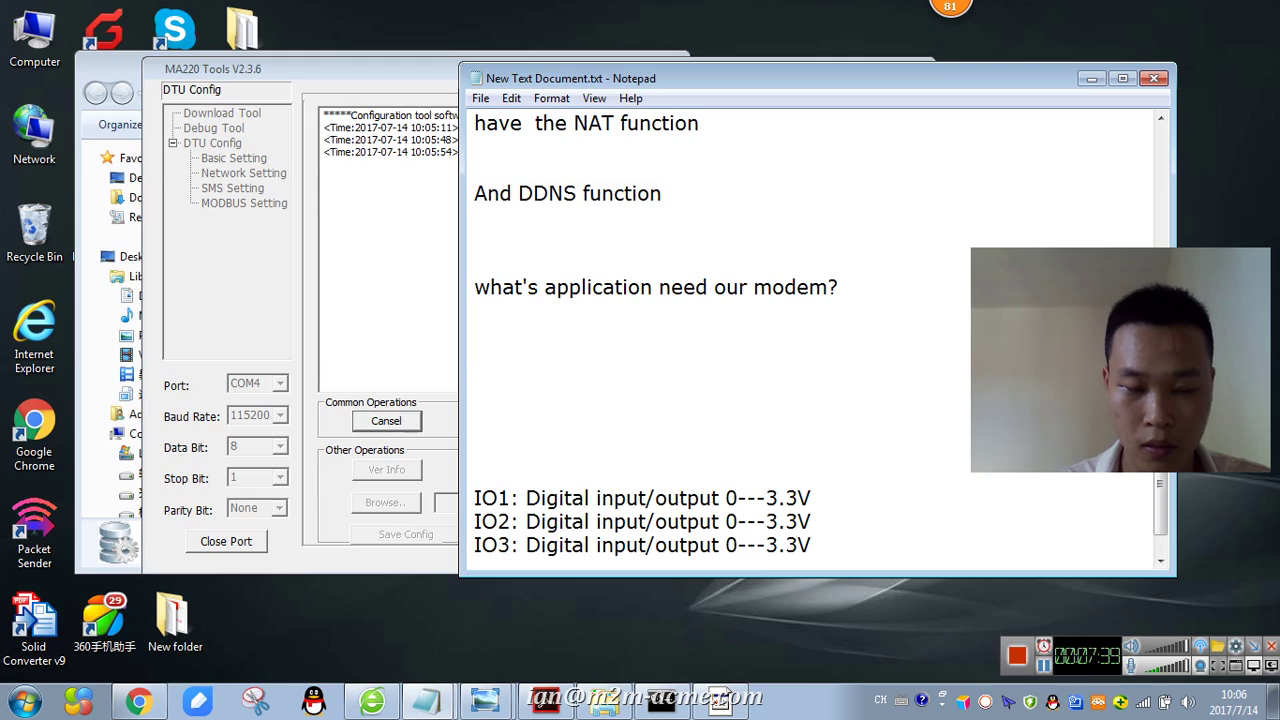
# - List the first applications: 'when connect to water meter, power meter'
pyautogui.write('when connect to ')
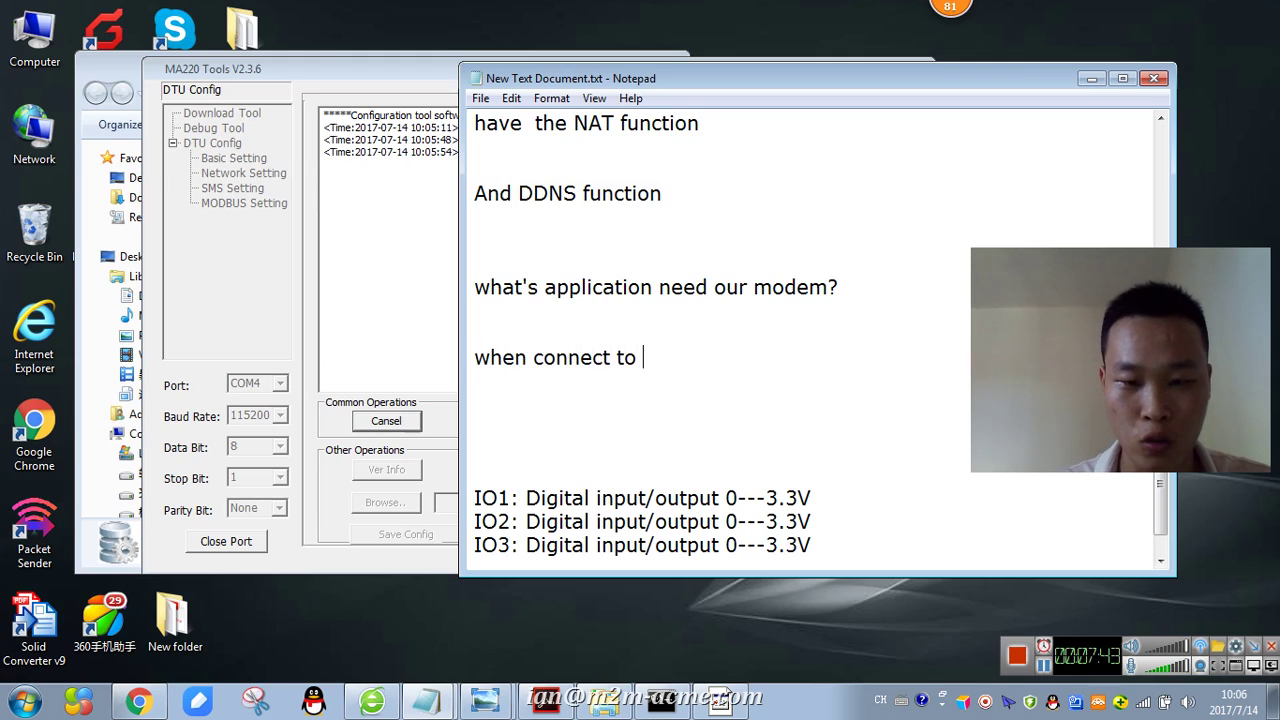
pyautogui.write('water met')
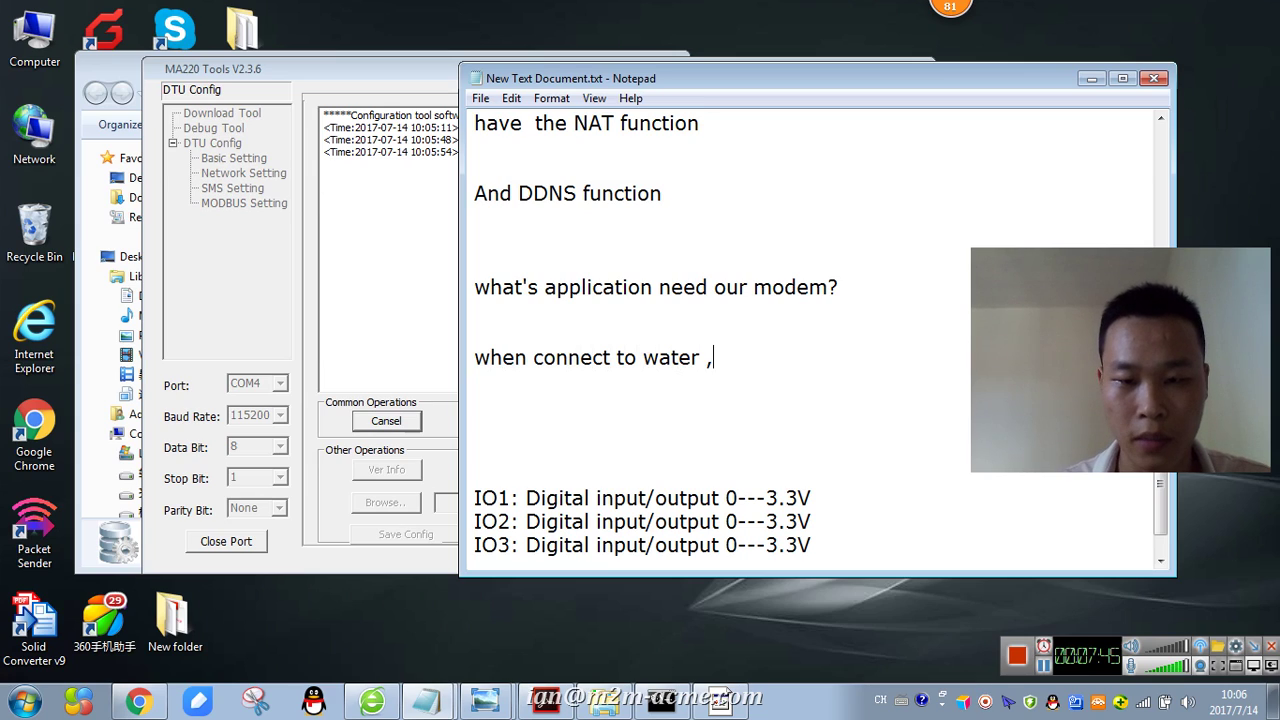
pyautogui.click(543, 287)
pyautogui.write('er')
pyautogui.doubleClick(520, 287)
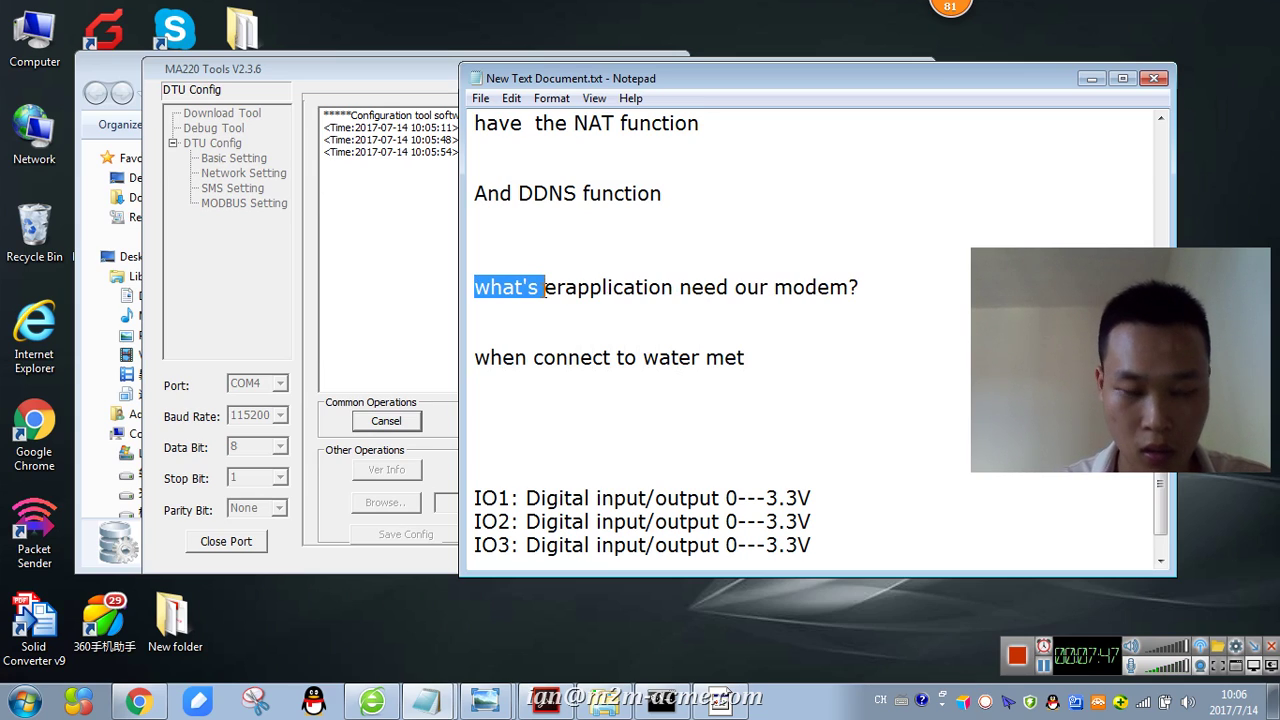
pyautogui.hotkey('ctrl', 'z')
pyautogui.click(781, 358)
pyautogui.write('er')
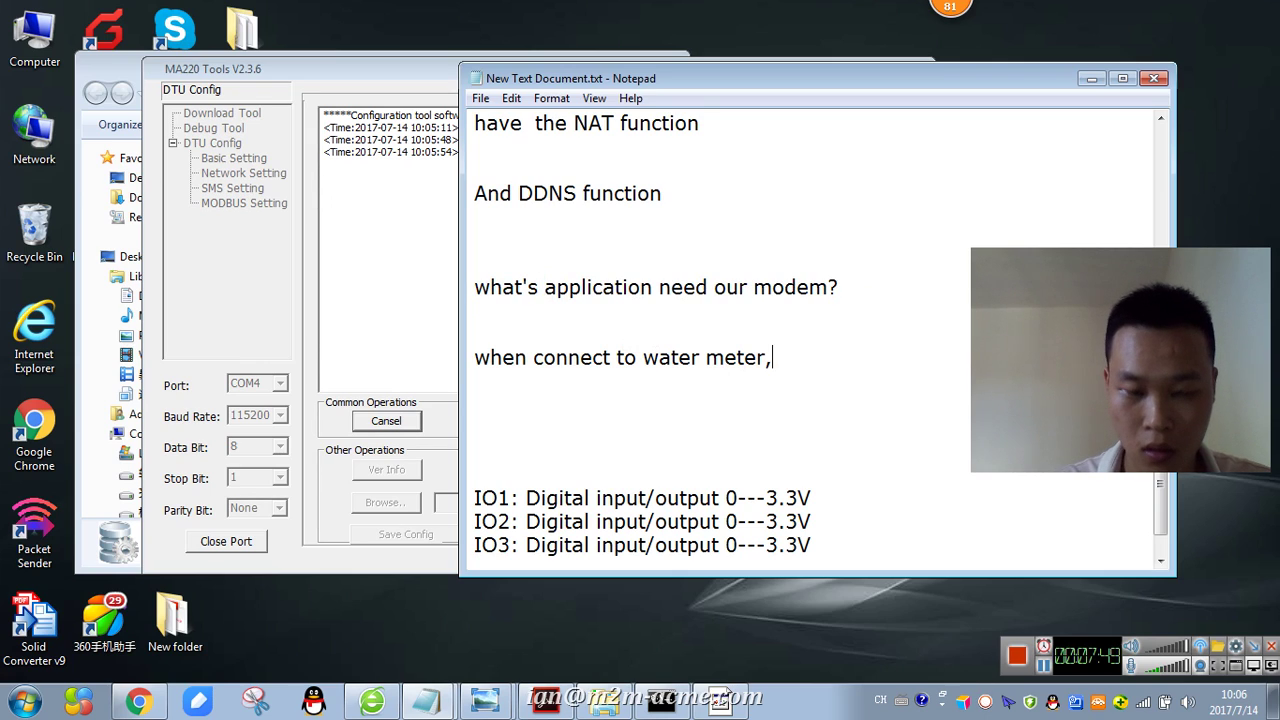
pyautogui.write(', power meter')
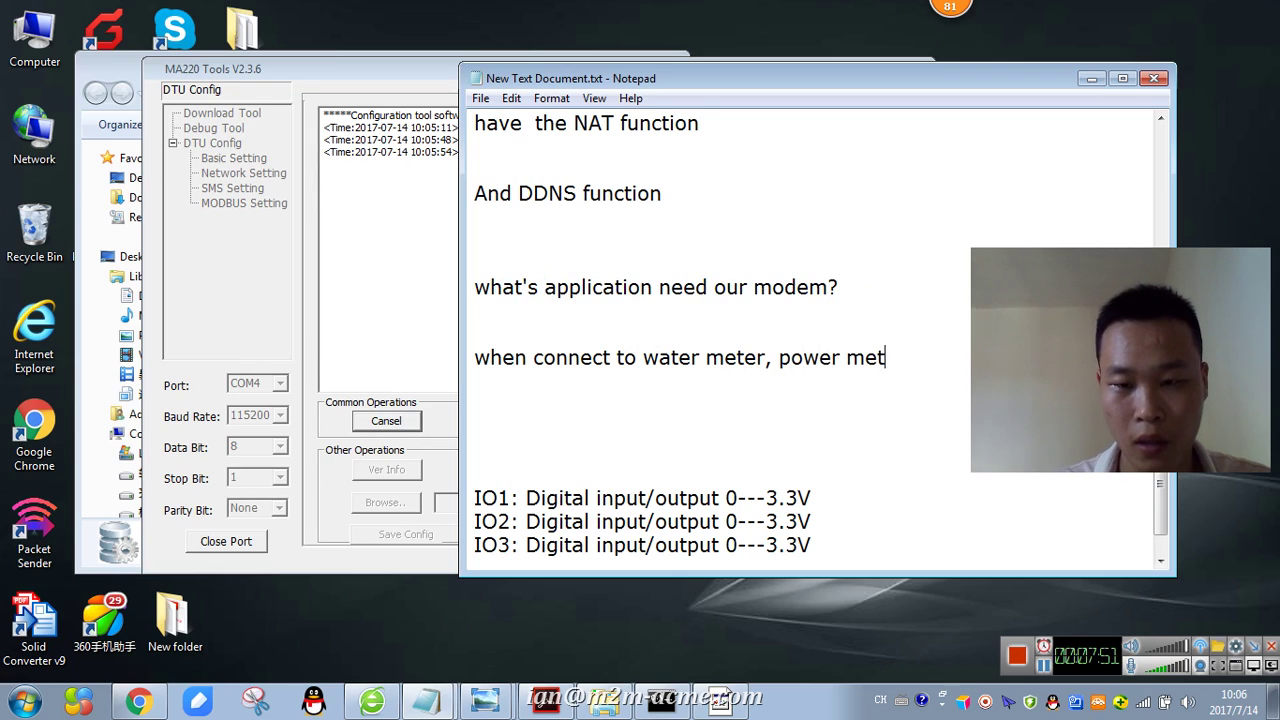
pyautogui.press('Return')
pyautogui.press('Return')
# - Add 'PLC, controller, LED board, vending machine' followed by an 'etc' line
pyautogui.write('PLC, ')
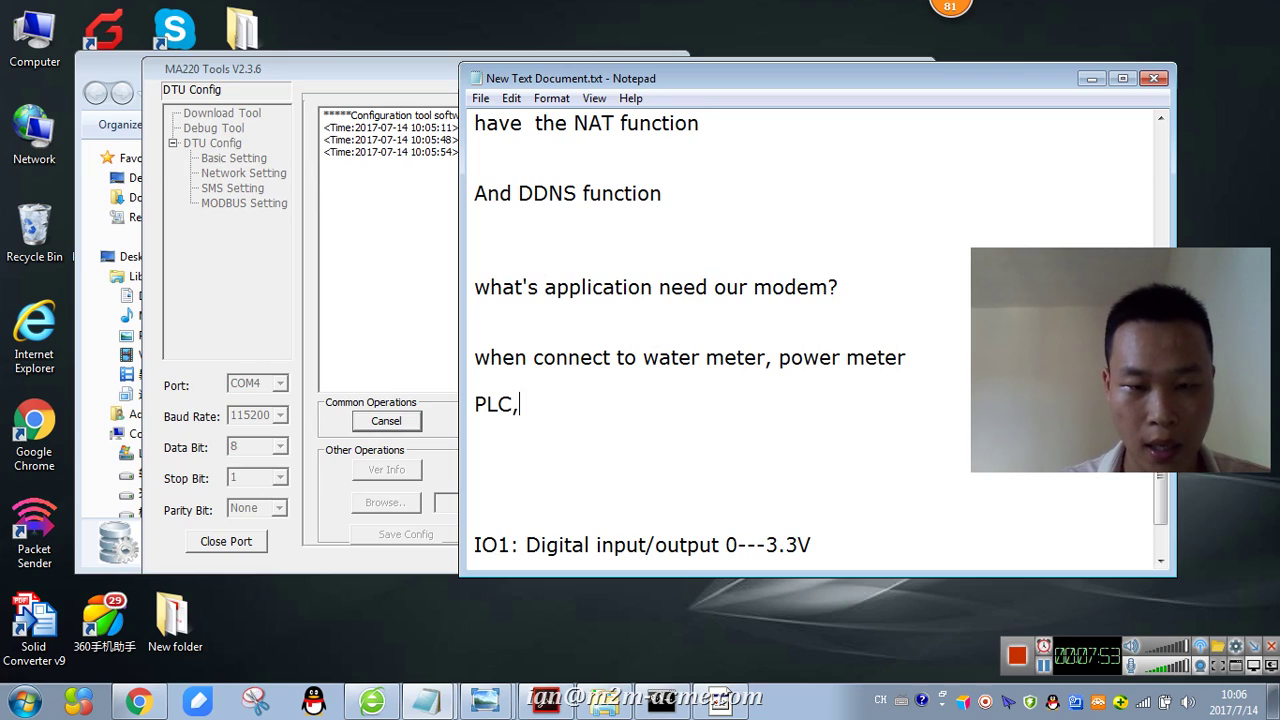
pyautogui.write('controller , LEd')
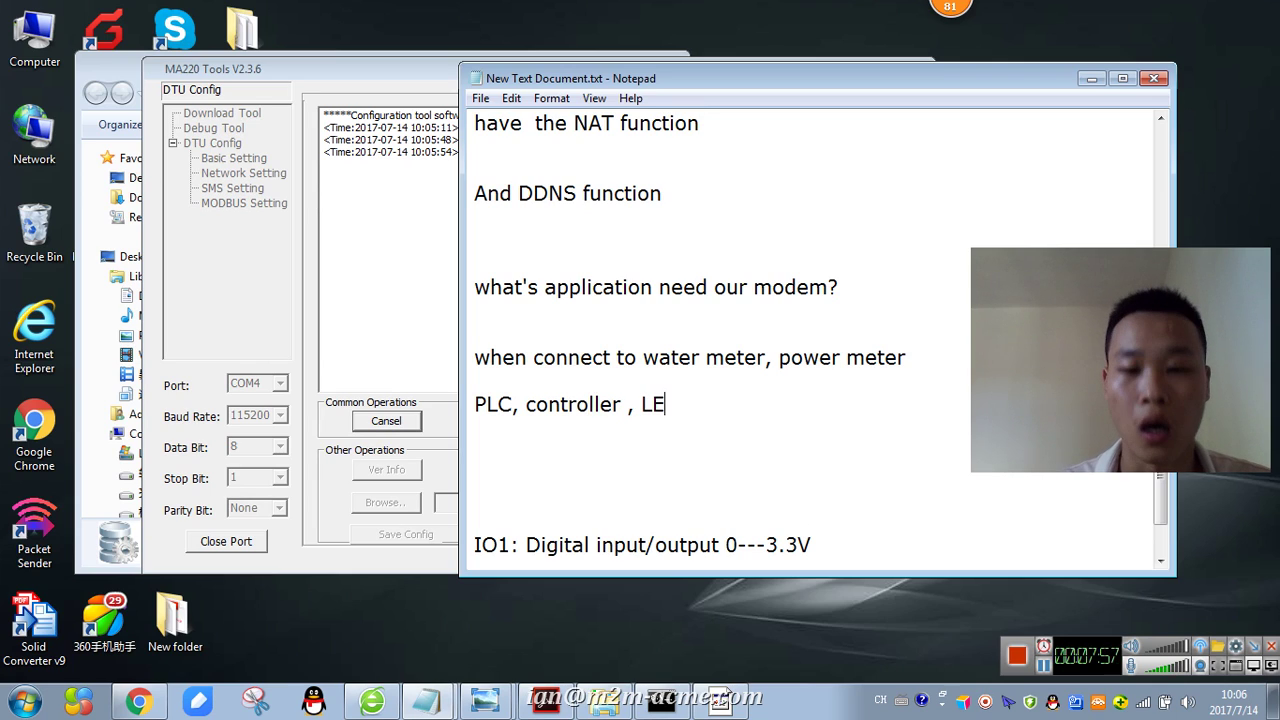
pyautogui.press('BackSpace')
pyautogui.write('D')
pyautogui.write(' baord')
pyautogui.press('BackSpace')
pyautogui.press('BackSpace')
pyautogui.press('BackSpace')
pyautogui.press('BackSpace')
pyautogui.write('oard, vend')
pyautogui.press('BackSpace')
pyautogui.write('nding machine')
pyautogui.press('Return')
pyautogui.press('Return')
pyautogui.write('e')
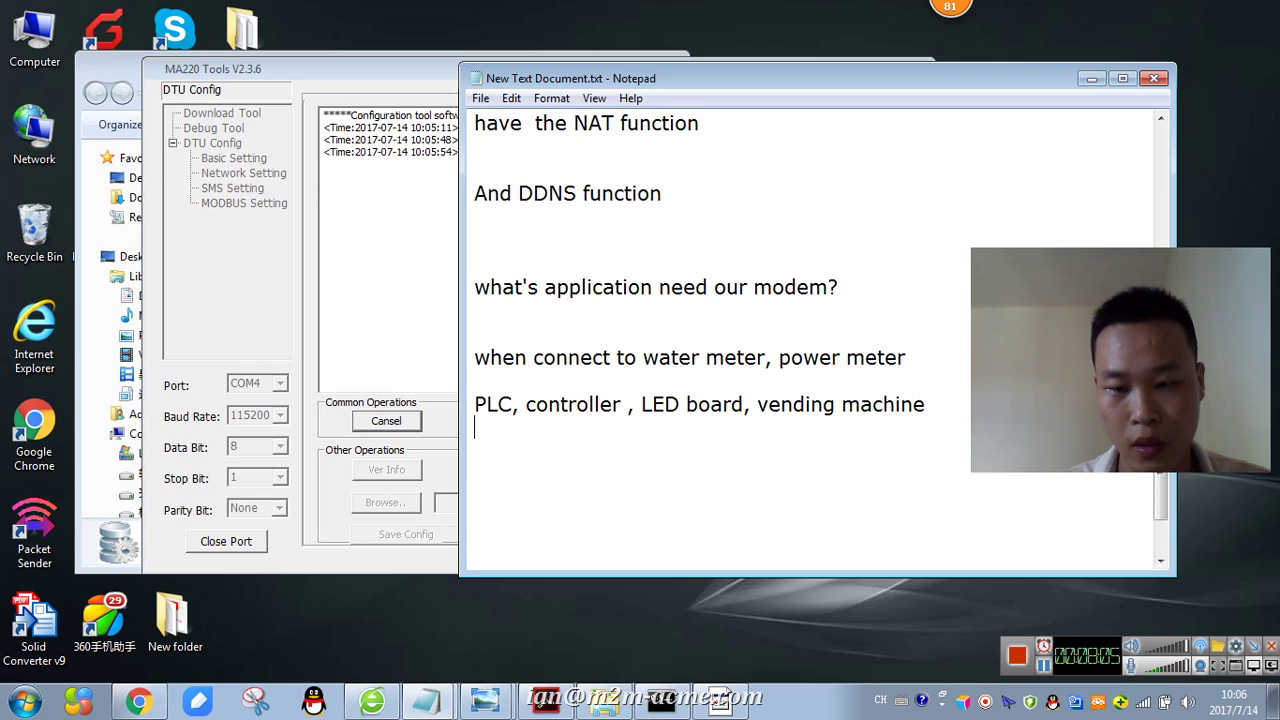
pyautogui.write('tc')
pyautogui.press('Return')
pyautogui.press('Return')
# - Add the note 'when have the RS232/RS485 interface need it'
pyautogui.write('when have the RWS')
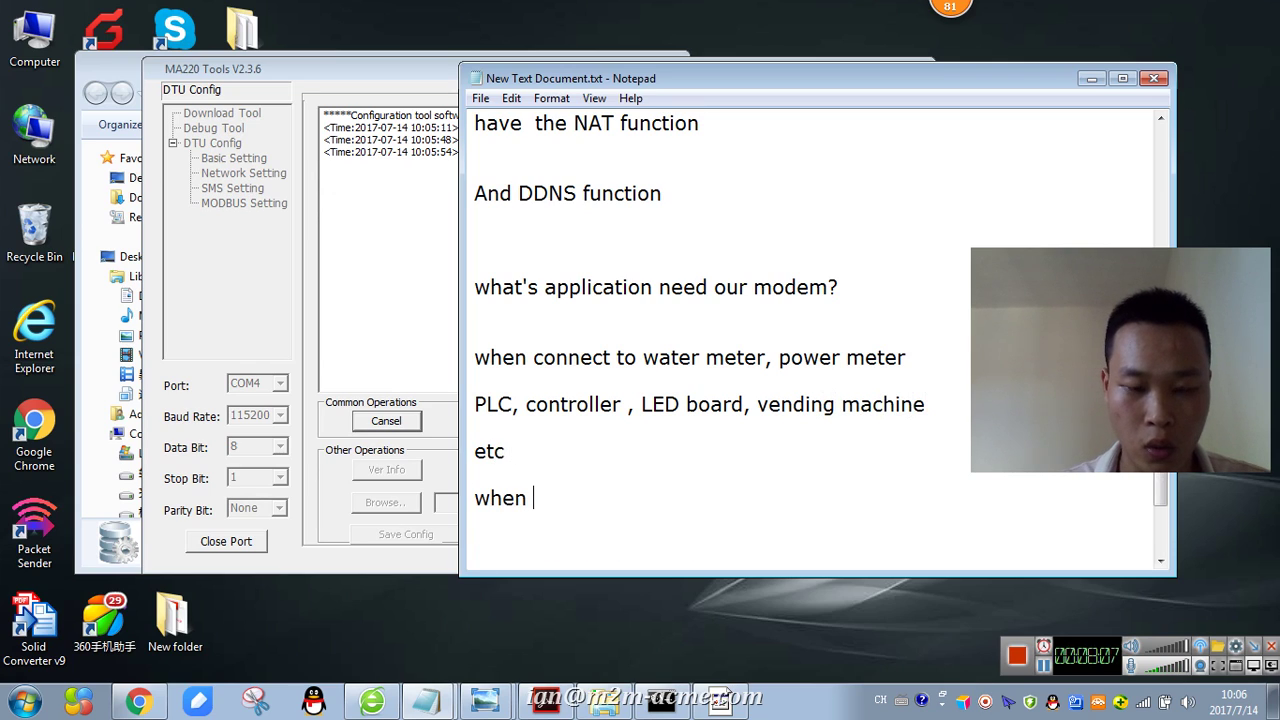
pyautogui.press('BackSpace')
pyautogui.press('BackSpace')
pyautogui.write('S')
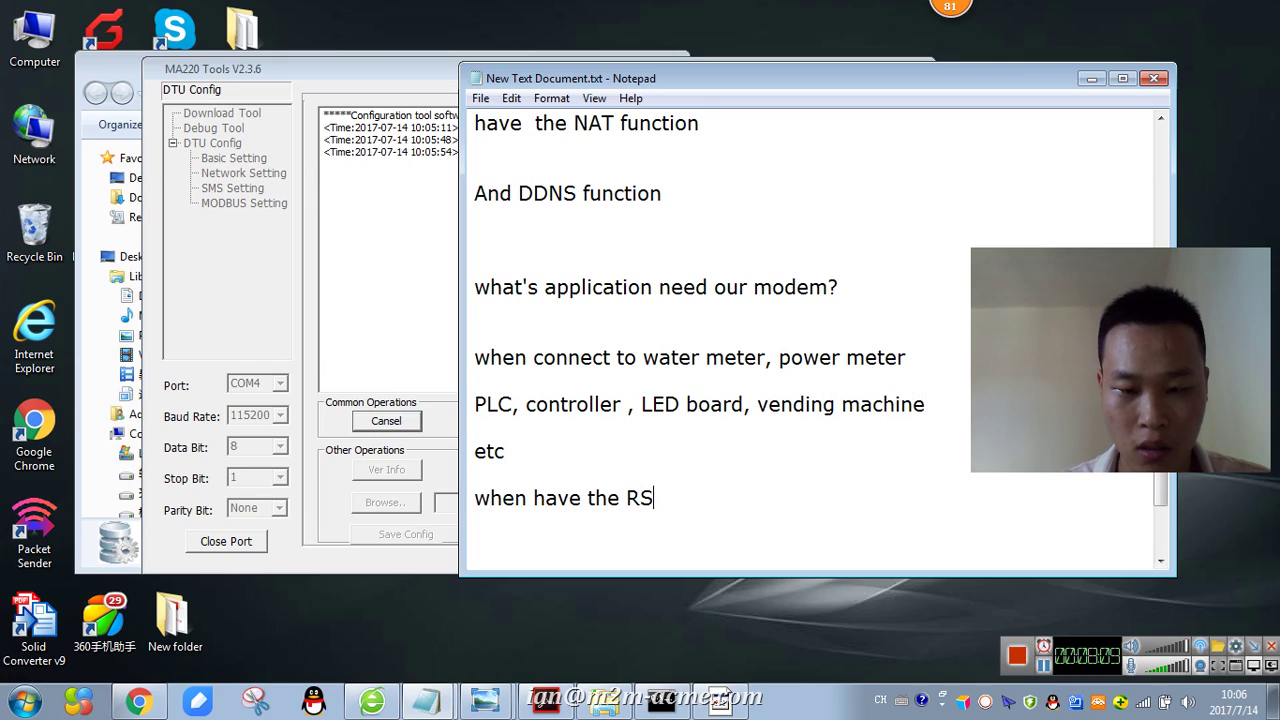
pyautogui.write('232 ./RS32')
pyautogui.press('BackSpace')
pyautogui.press('BackSpace')
pyautogui.write('485 interface need it')
pyautogui.press('Return')
pyautogui.press('Return')
pyautogui.press('Return')
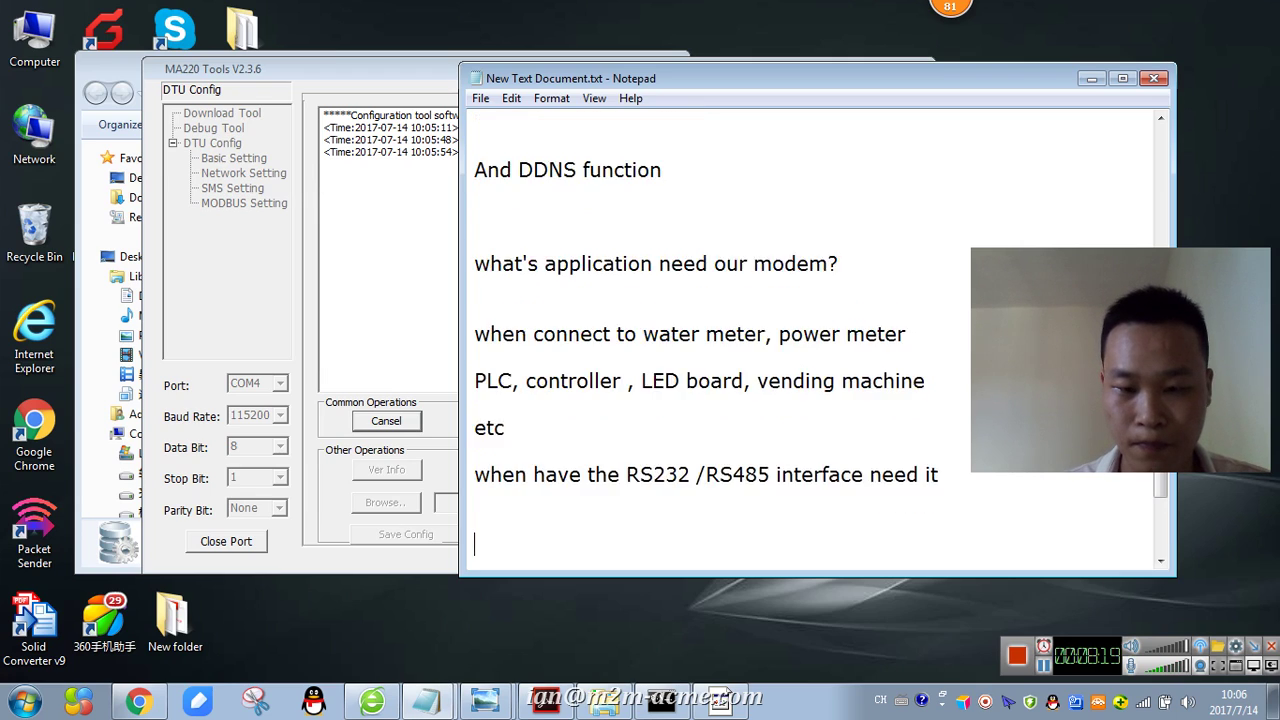
pyautogui.press('BackSpace')
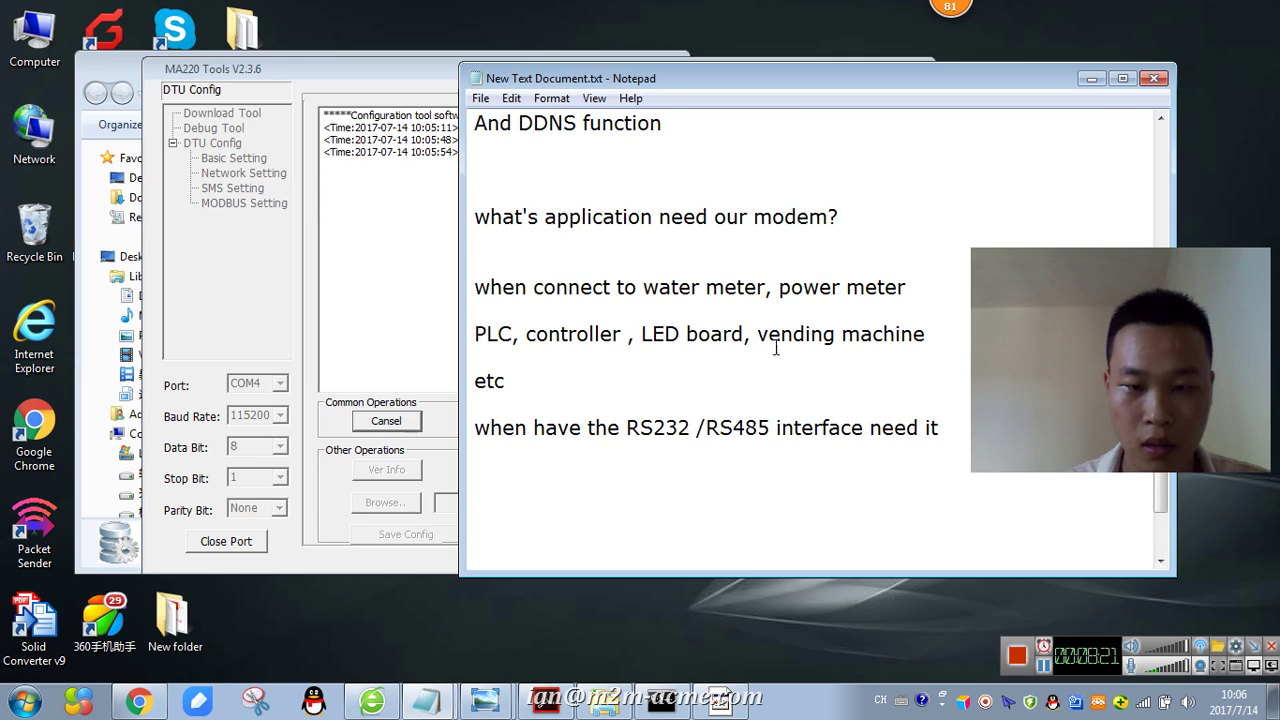
# - Type 'Also support 5 IO as below' and remove the blank lines above IO1
pyautogui.scroll(15, 740, 300)
pyautogui.scroll(-10, 669, 348)
pyautogui.scroll(4, 660, 345)
pyautogui.scroll(-9, 650, 342)
pyautogui.scroll(-5, 642, 340)
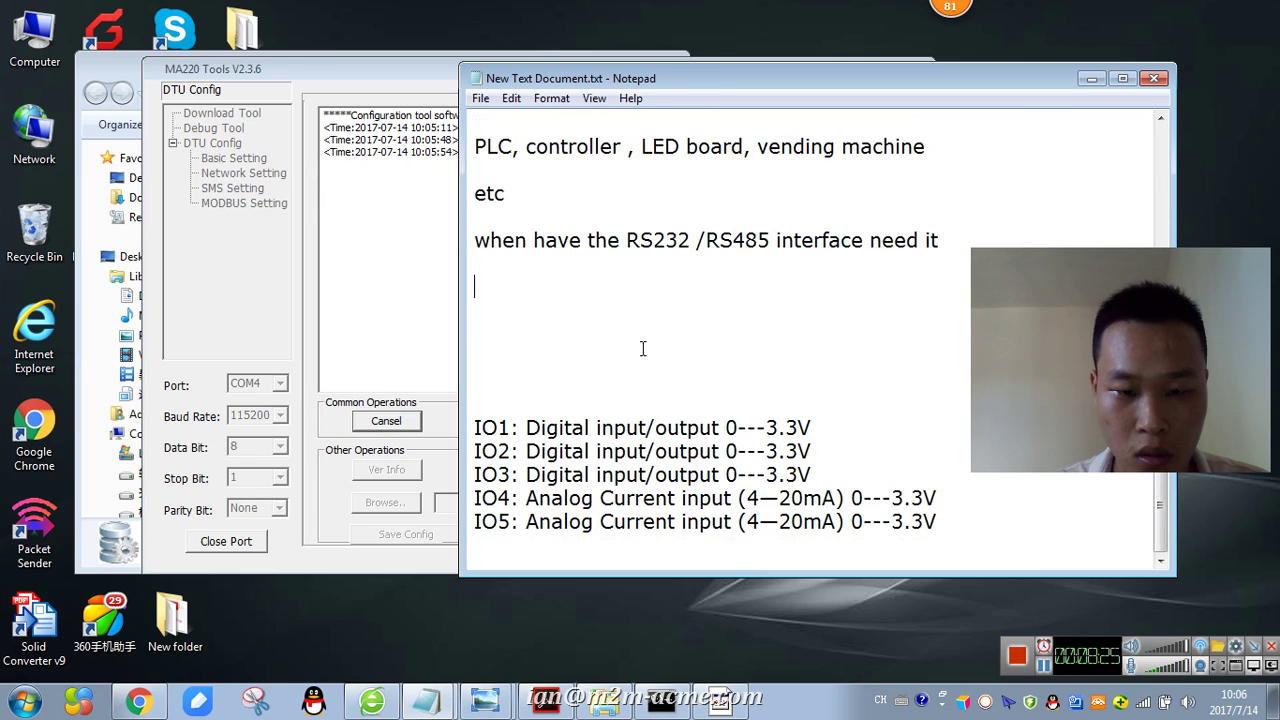
pyautogui.write('A')
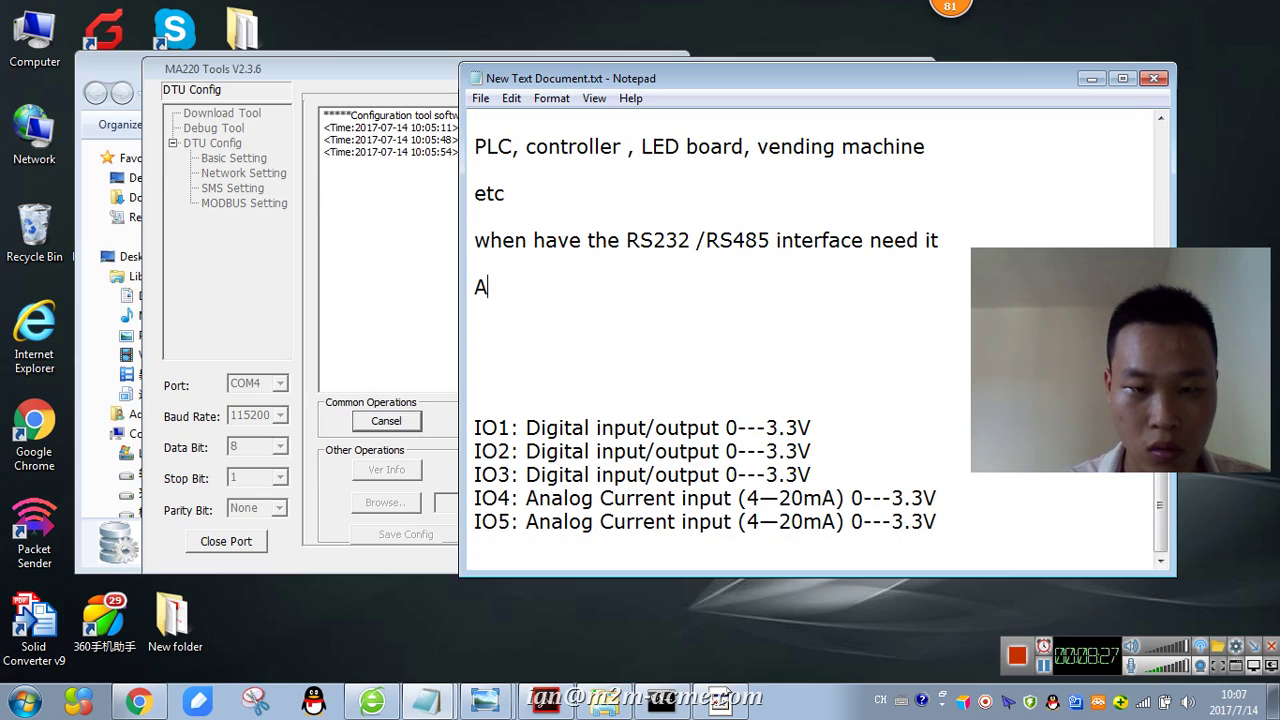
pyautogui.write('lso support')
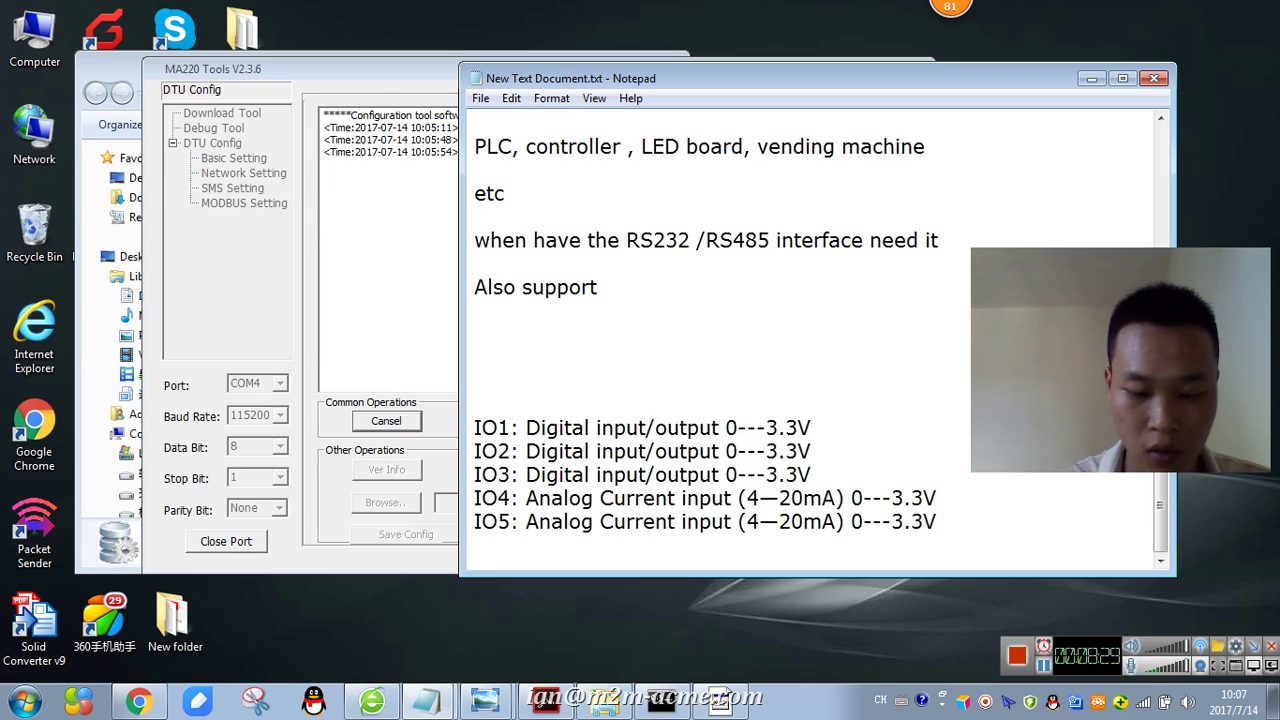
pyautogui.write(' 5 IO as below')
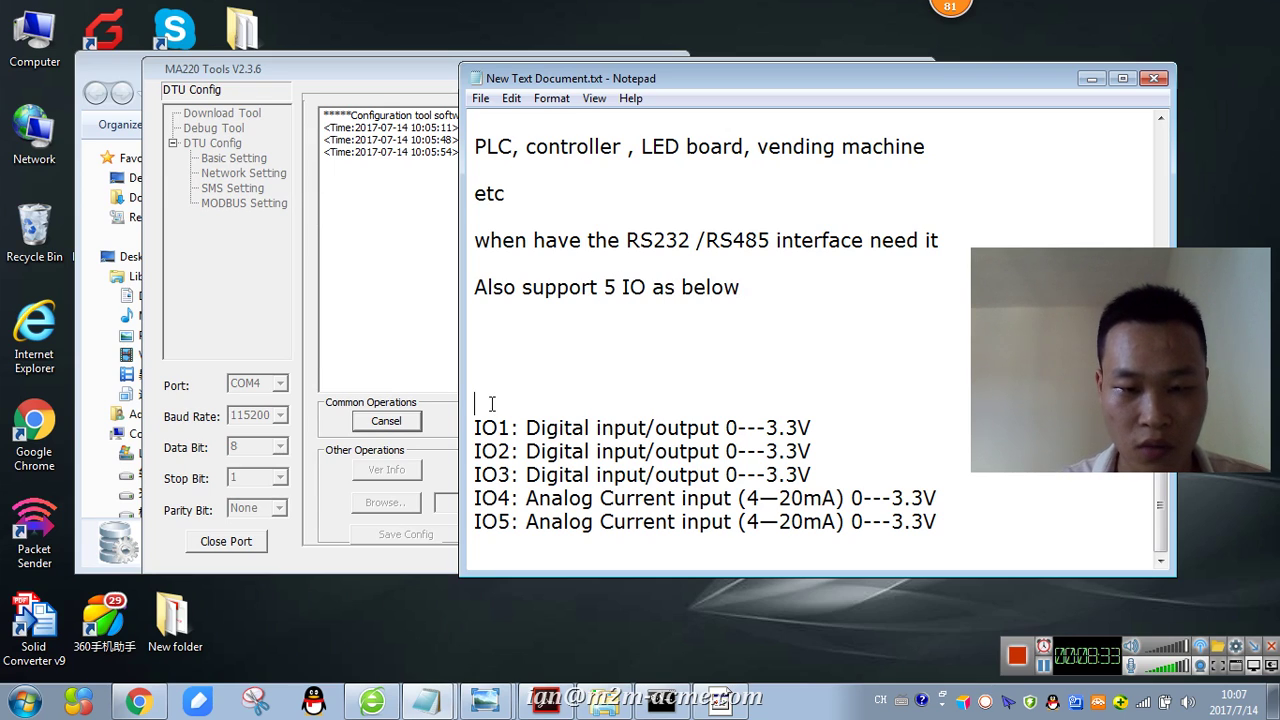
pyautogui.press('BackSpace')
pyautogui.press('BackSpace')
# - Add the line 'The IO connect to the sensor' below IO5
pyautogui.click(1043, 534)
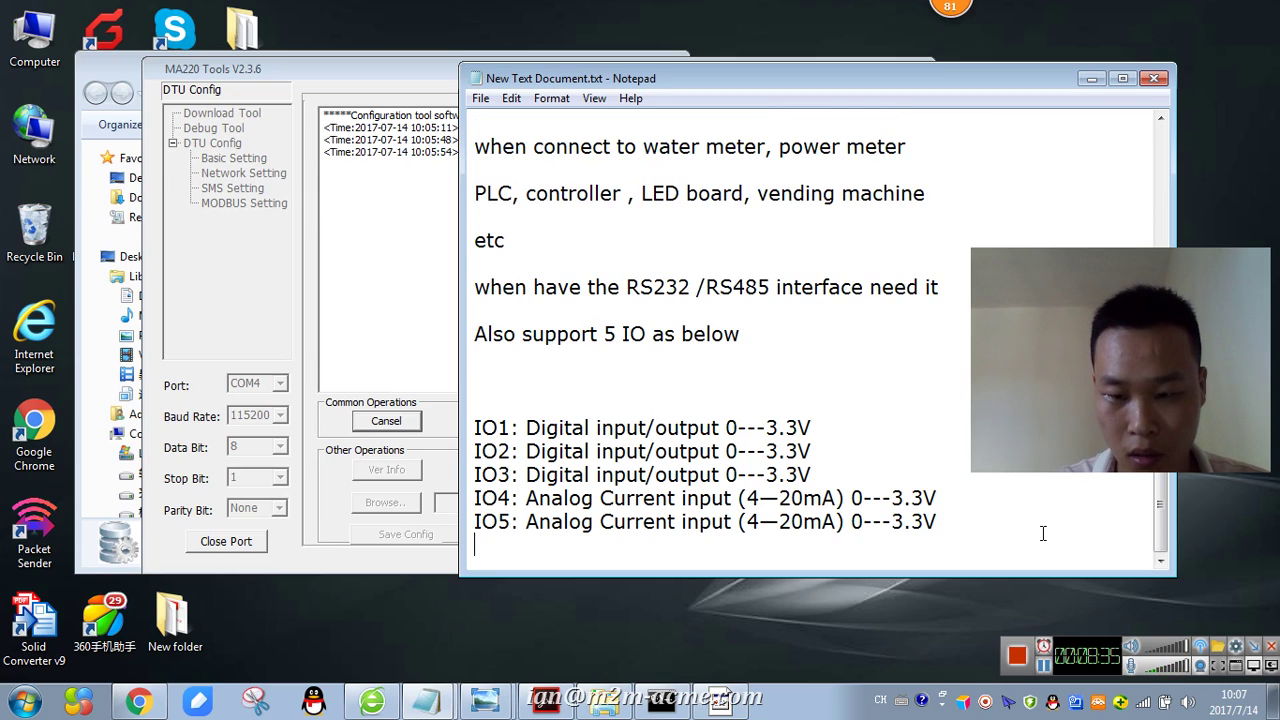
pyautogui.press('Return')
pyautogui.press('Return')
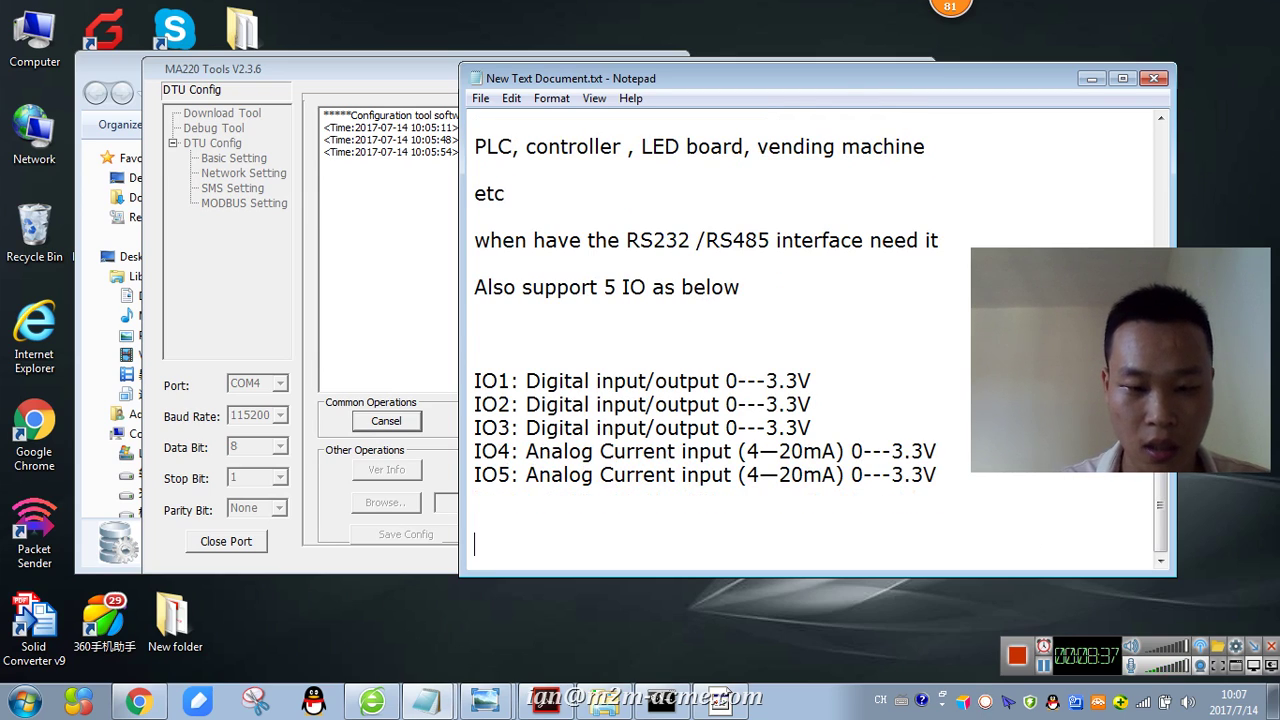
pyautogui.write('The IO co')
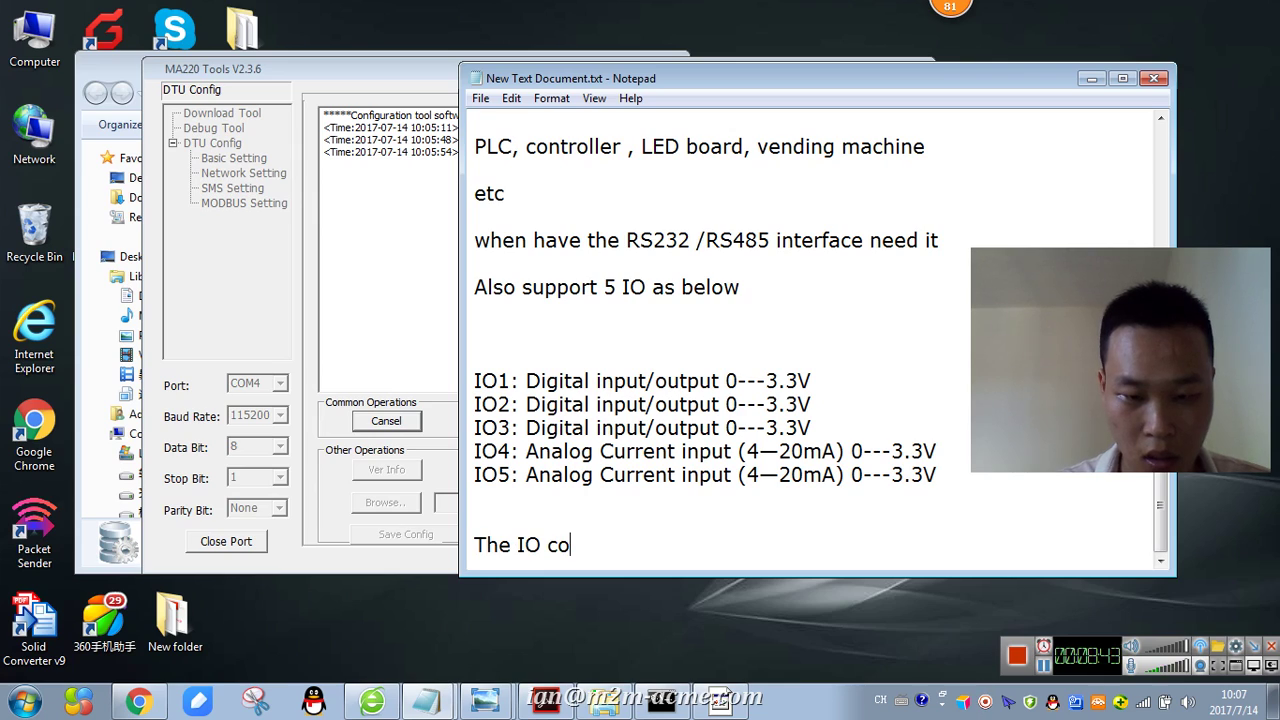
pyautogui.write('nnect to the sensor')
pyautogui.press('Return')
pyautogui.press('Return')
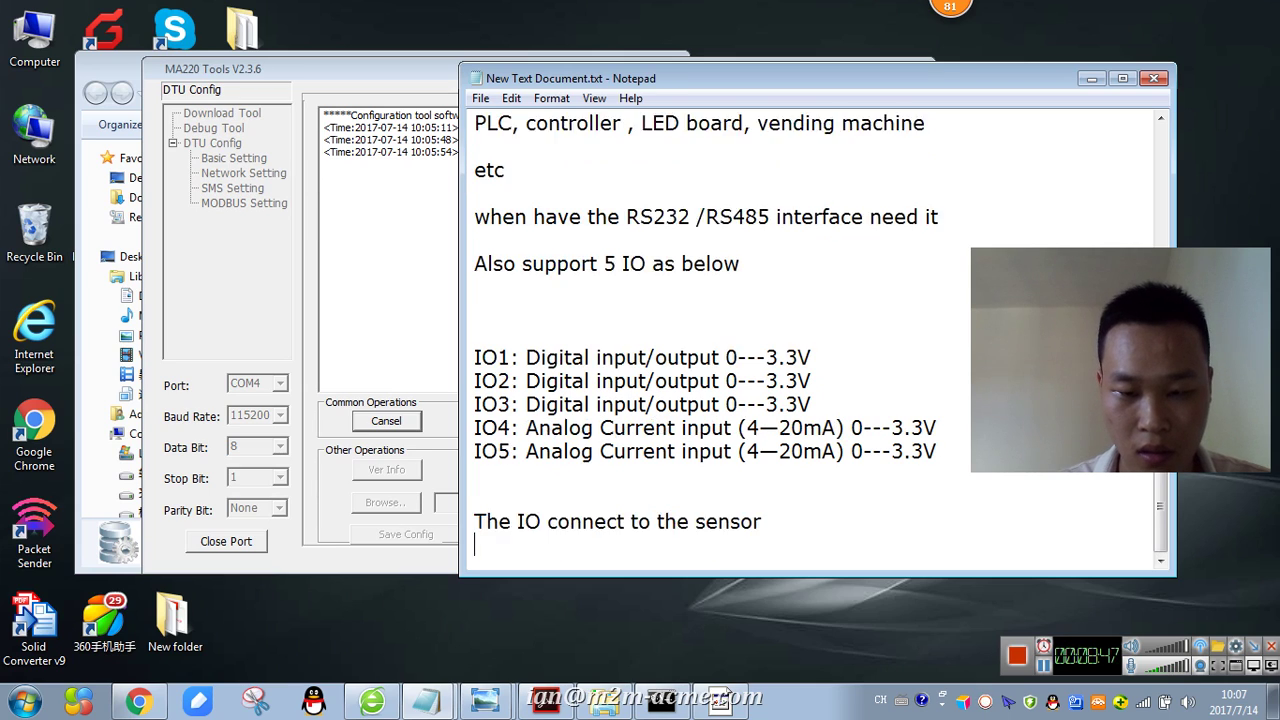
# - Add the line 'the modbus protocol standard' beneath the sensor note
pyautogui.write('the modbus ')
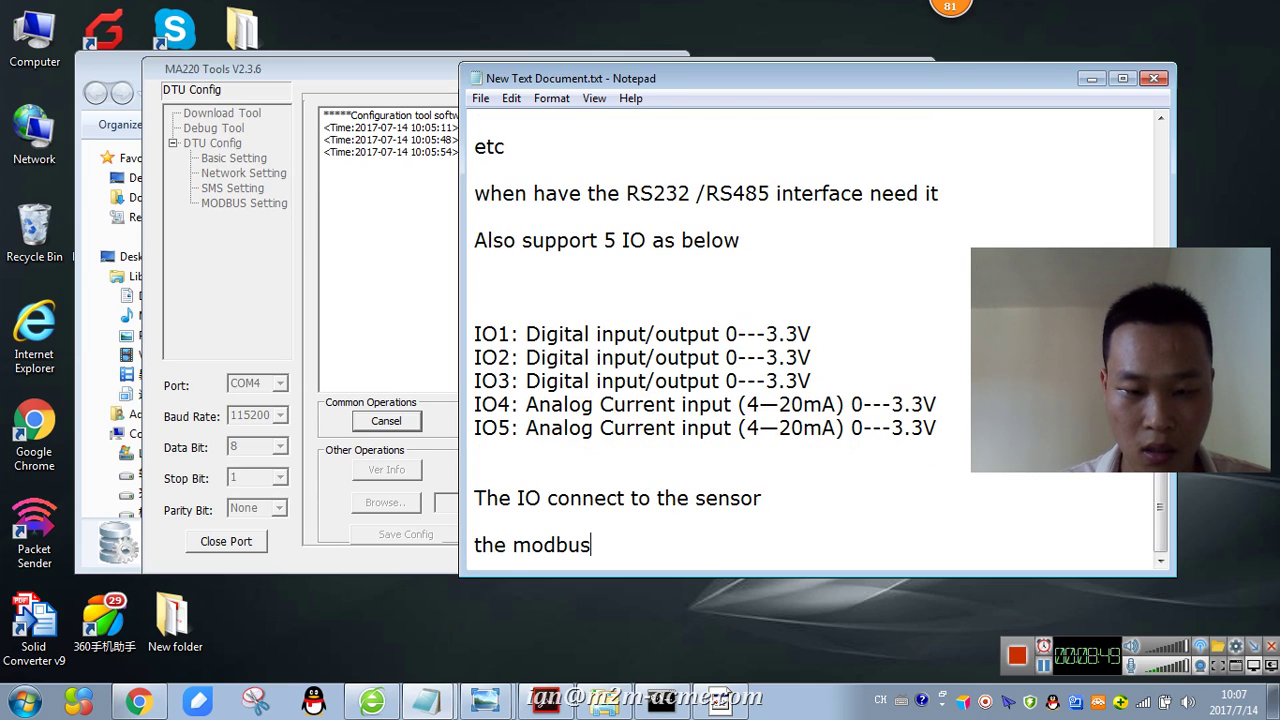
pyautogui.write('protoco;')
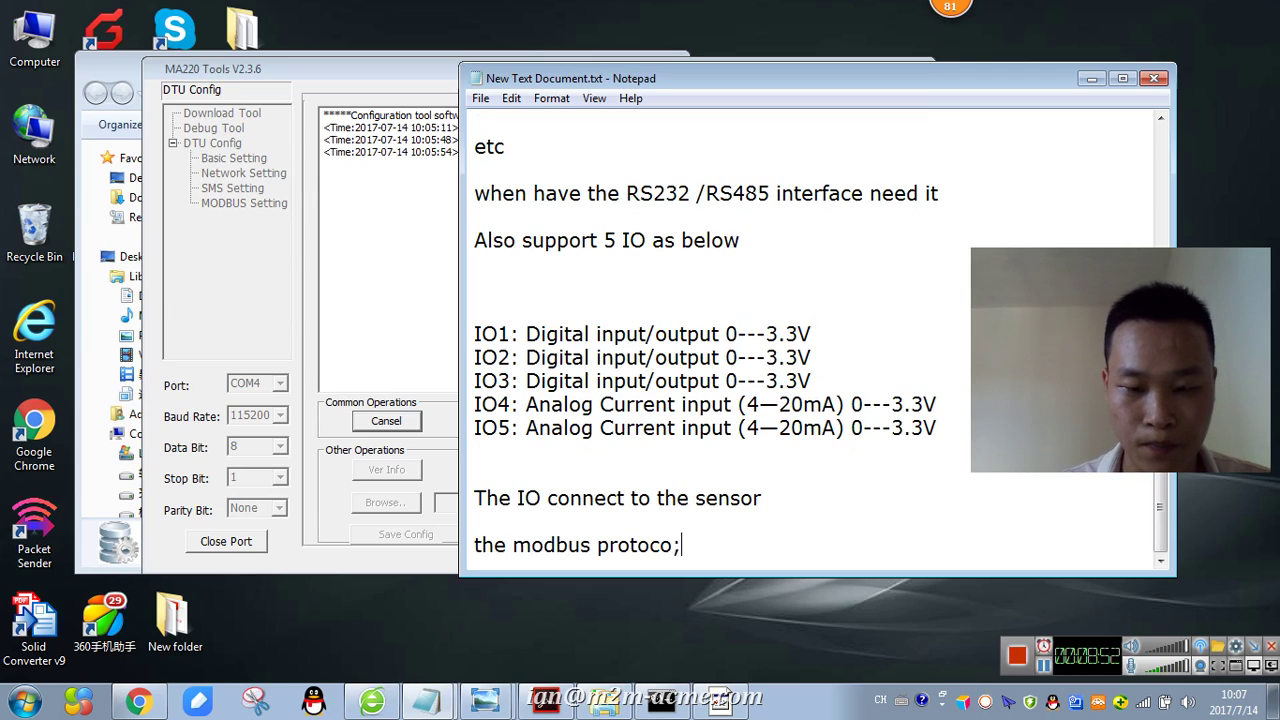
pyautogui.press('BackSpace')
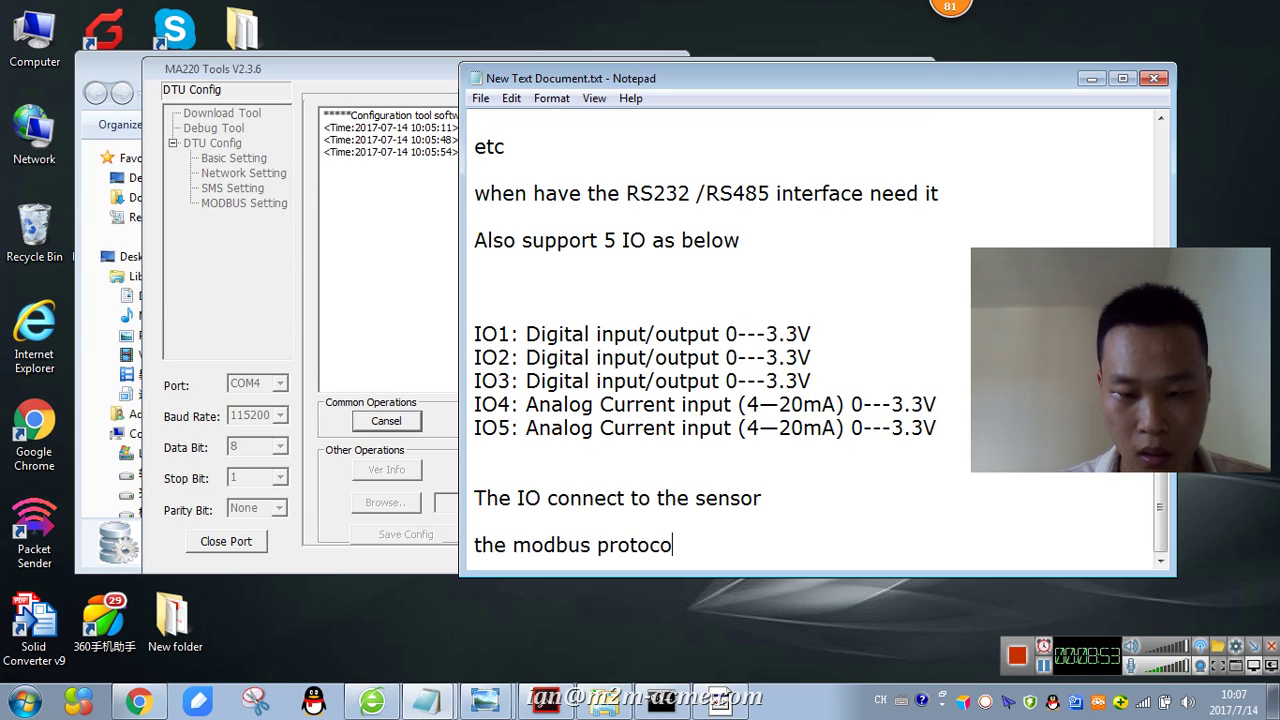
pyautogui.write('l stnad')
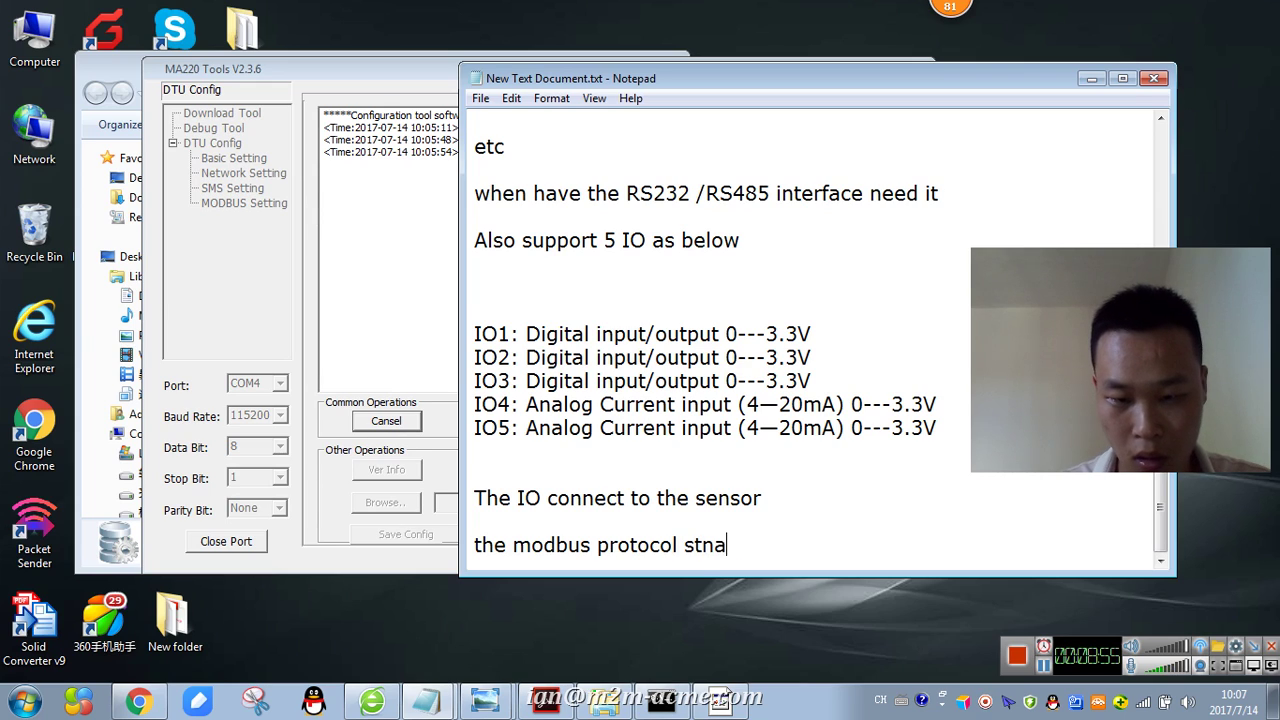
pyautogui.press('BackSpace')
pyautogui.press('BackSpace')
pyautogui.press('BackSpace')
pyautogui.write('adn')
pyautogui.press('BackSpace')
pyautogui.write('ndard')
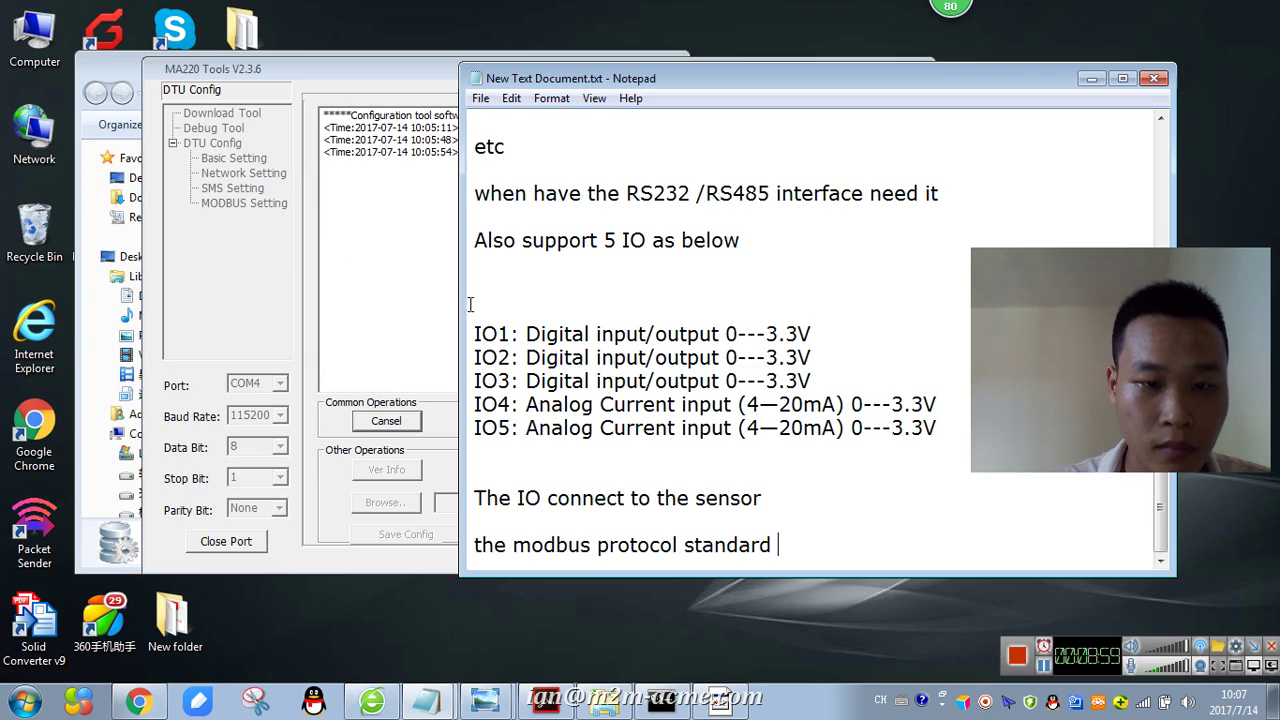
pyautogui.click(361, 257)
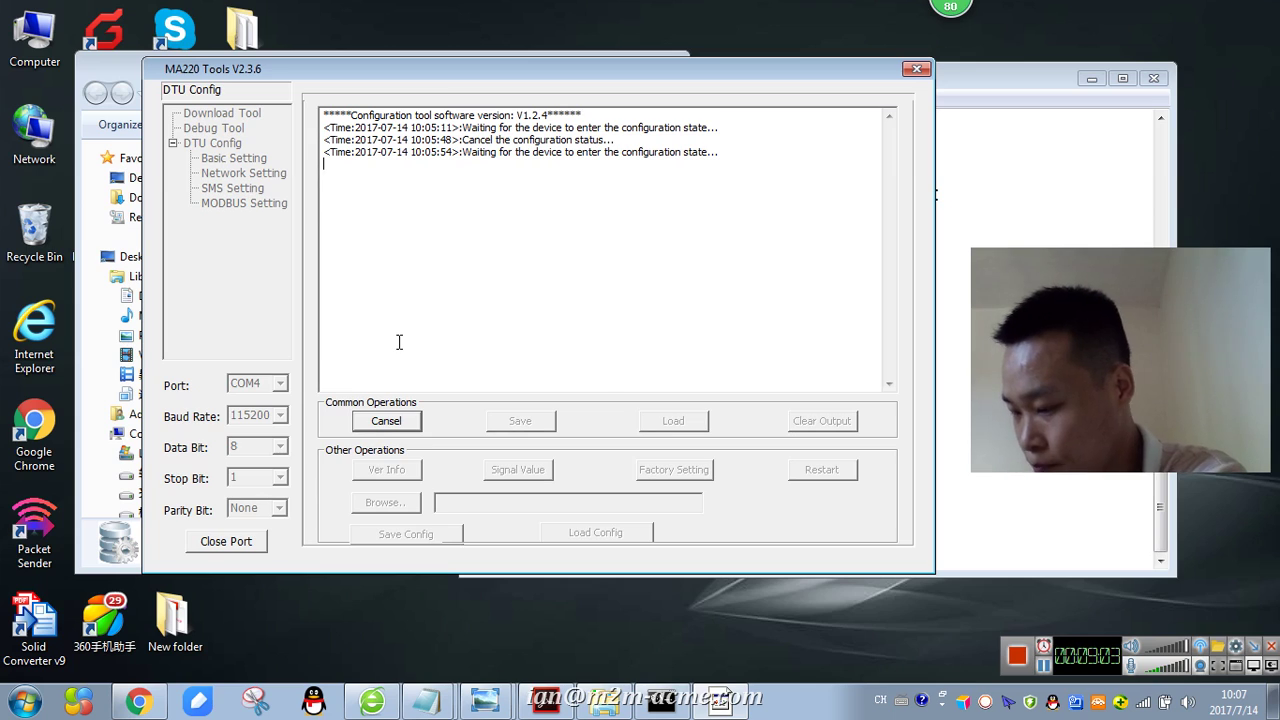
# - Add a blank notes line, move MA220 Tools to the top-left and cancel the pending wait
pyautogui.hotkey('shift', 'F10')
pyautogui.press('Escape')
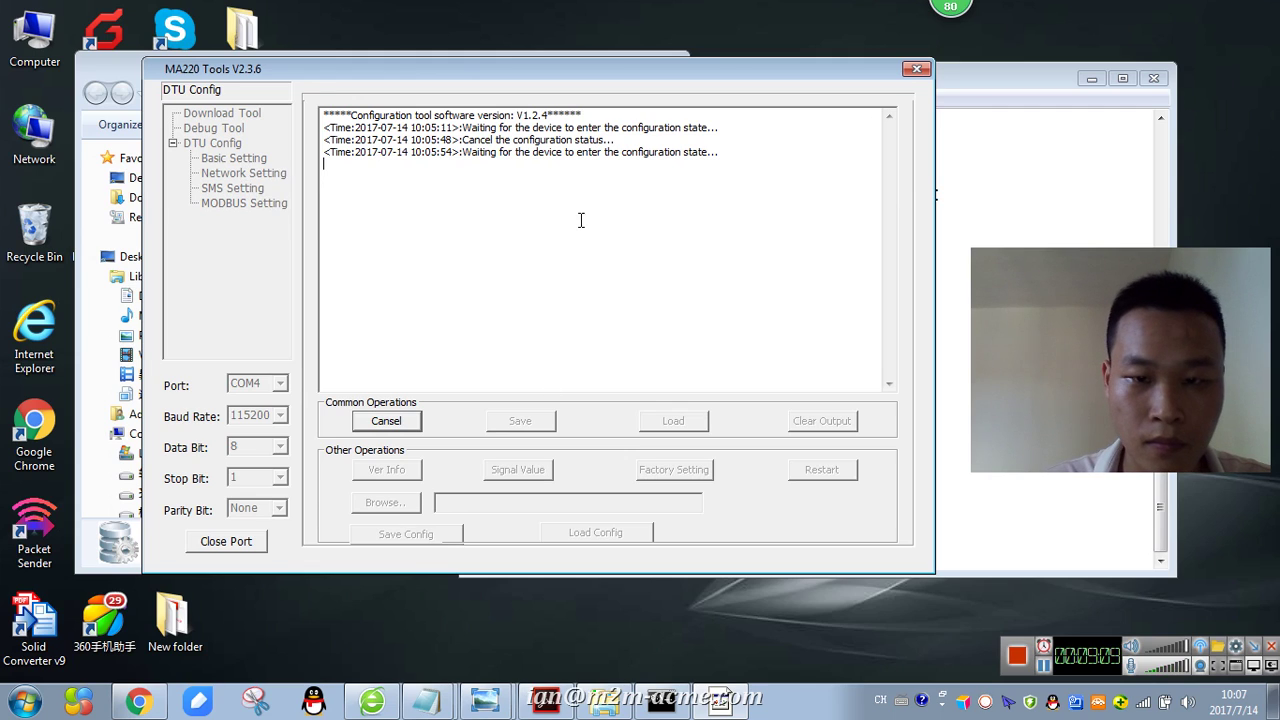
pyautogui.moveTo(470, 72); pyautogui.dragTo(517, 72)
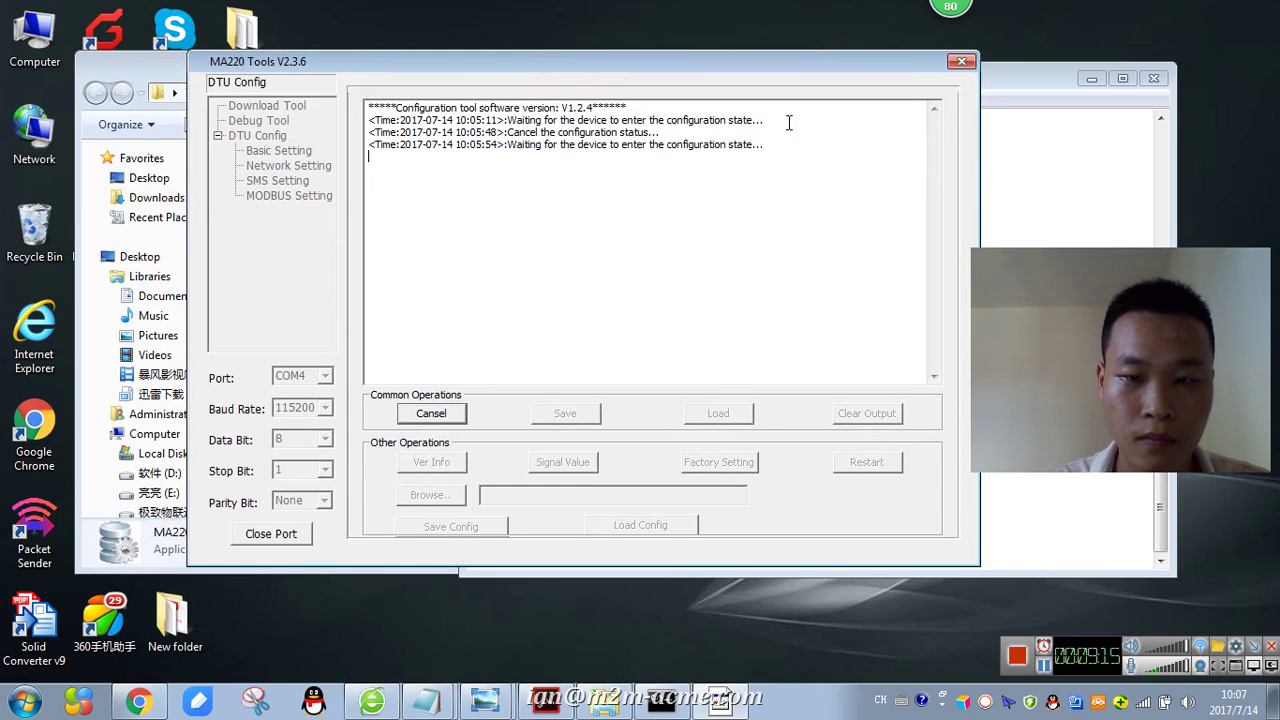
pyautogui.click(1005, 115)
pyautogui.moveTo(1037, 80); pyautogui.dragTo(977, 75)
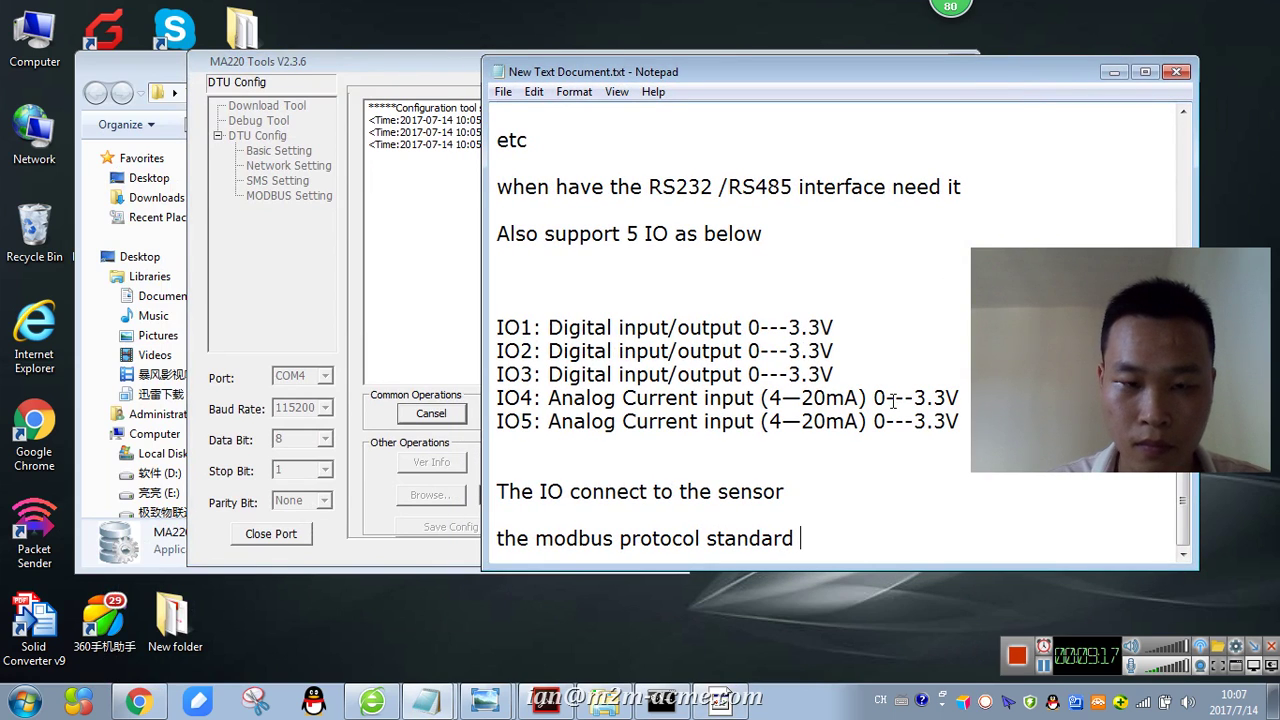
pyautogui.press('Return')
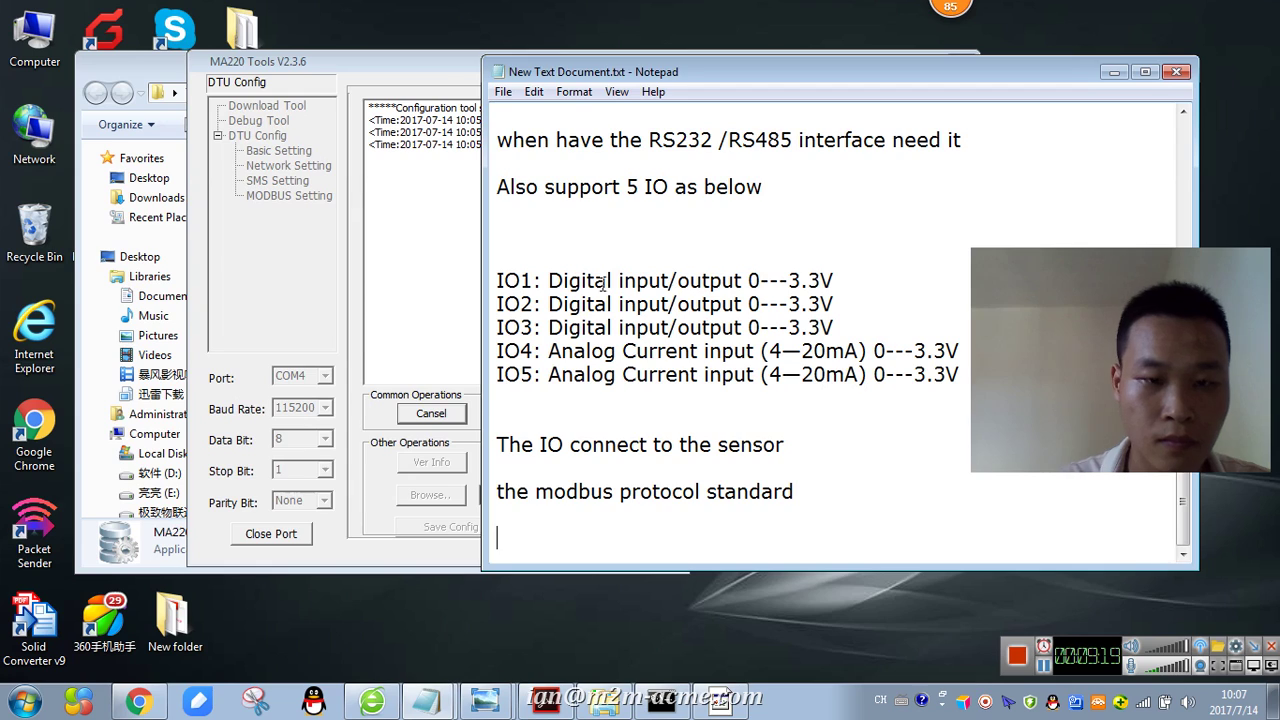
pyautogui.moveTo(422, 76); pyautogui.dragTo(360, 60)
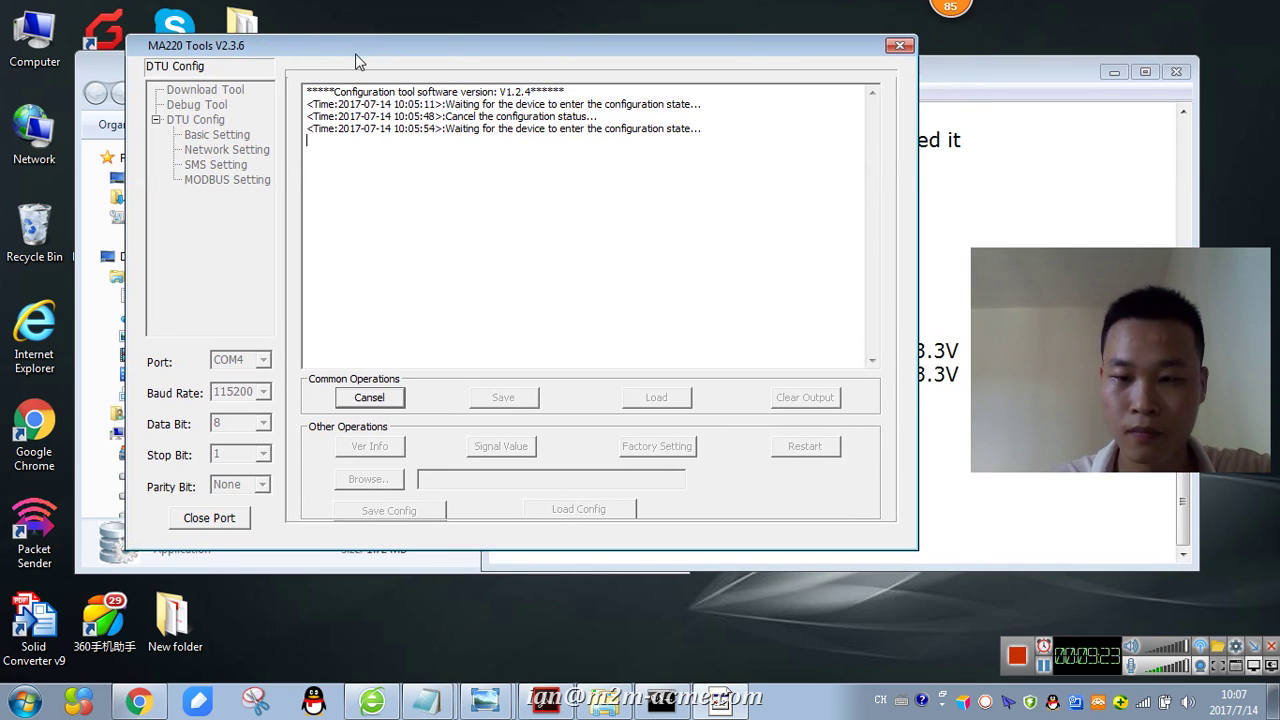
pyautogui.click(381, 397)
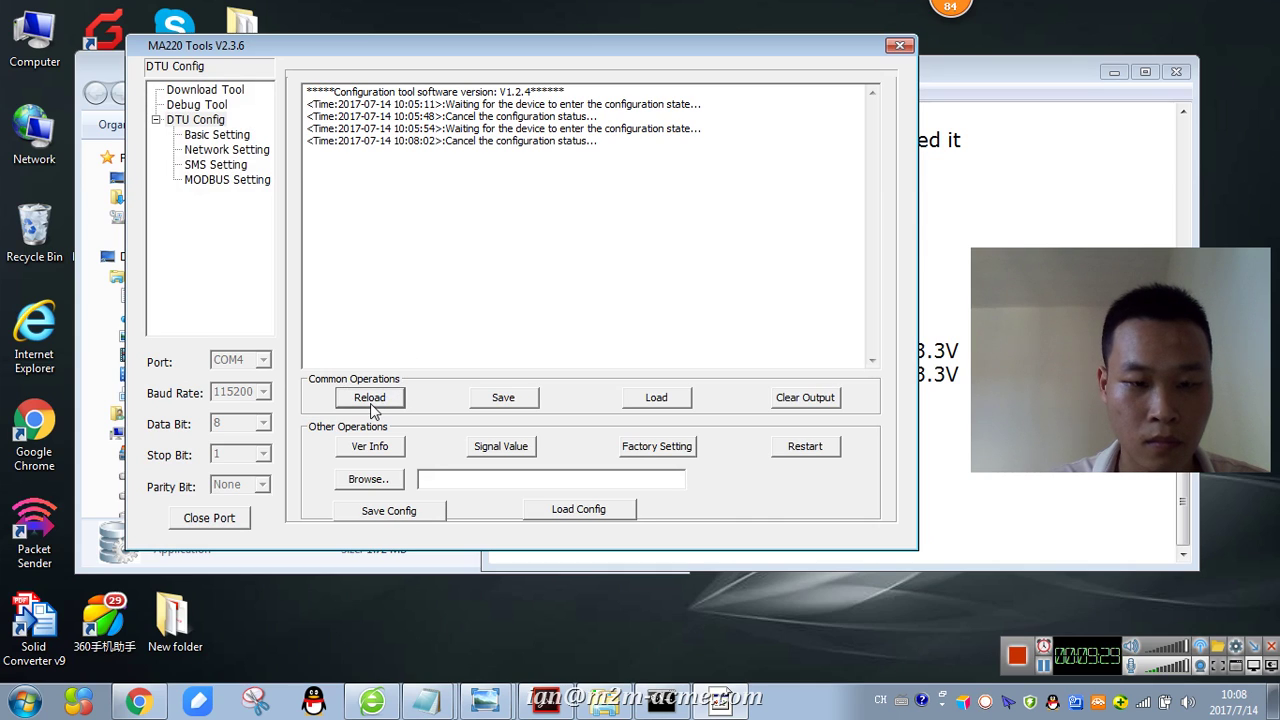
# - Load the DTU parameters twice (both fail), then Reload to wait for configuration state
pyautogui.click(680, 398)
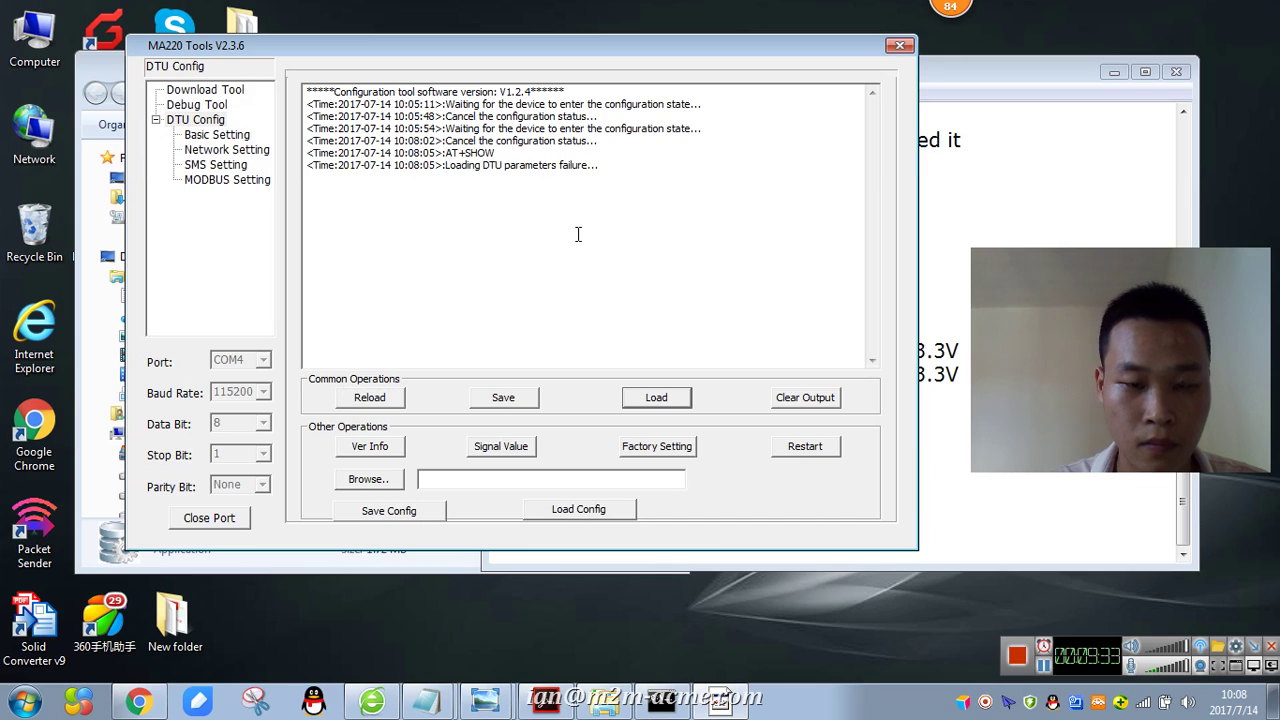
pyautogui.click(655, 397)
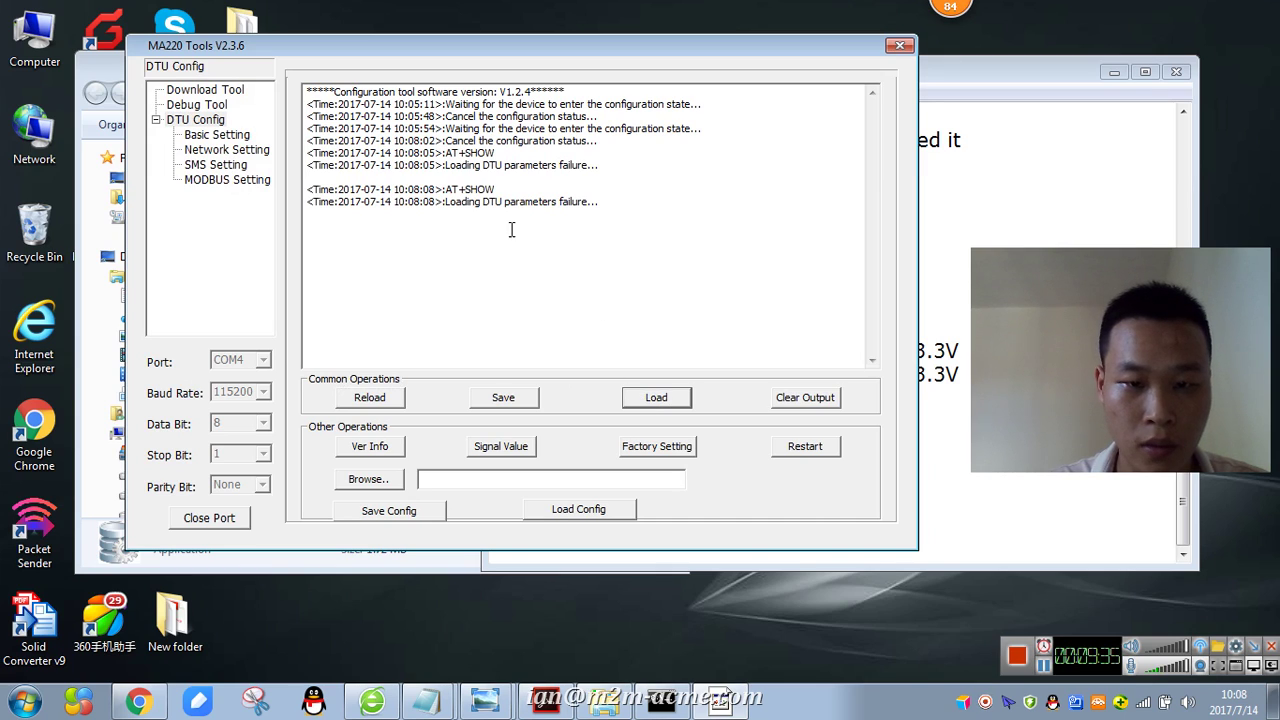
pyautogui.click(382, 403)
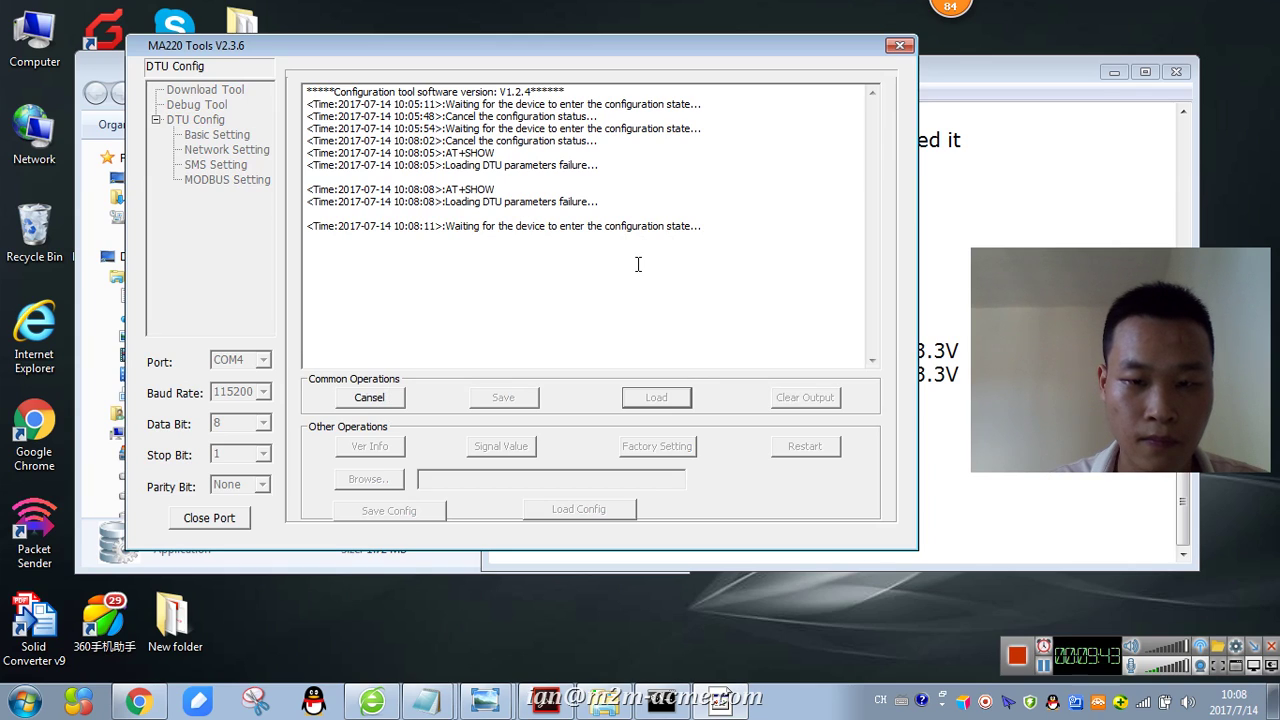
pyautogui.click(473, 269)
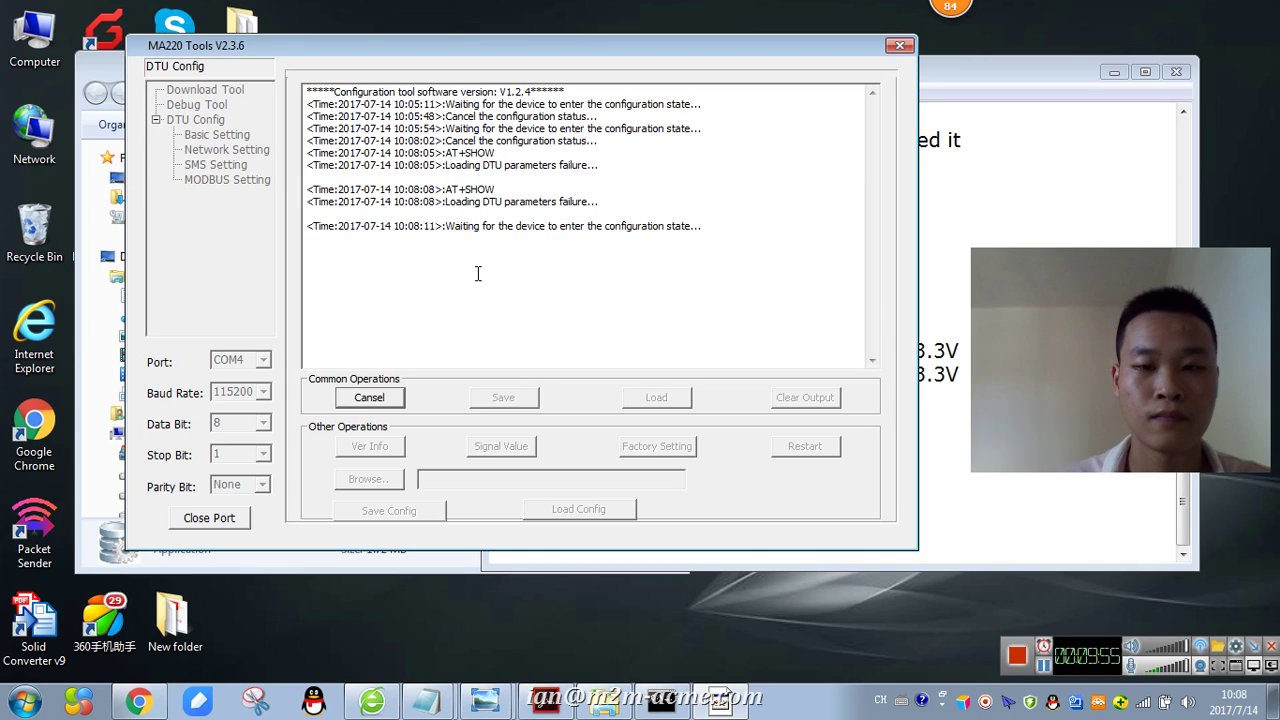
# - Type 'Wait this enter configure' in Notepad, then highlight the waiting message in MA220 Tools' log
pyautogui.click(978, 505)
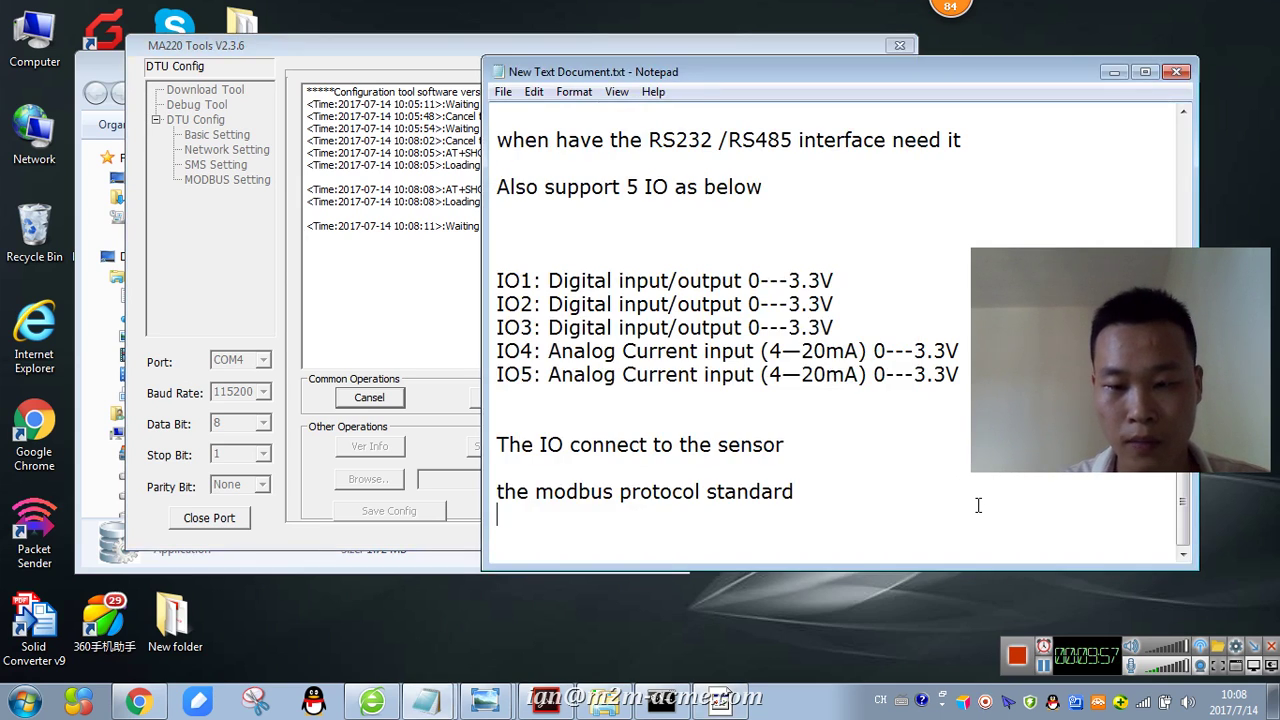
pyautogui.press('Return')
pyautogui.write('Wait')
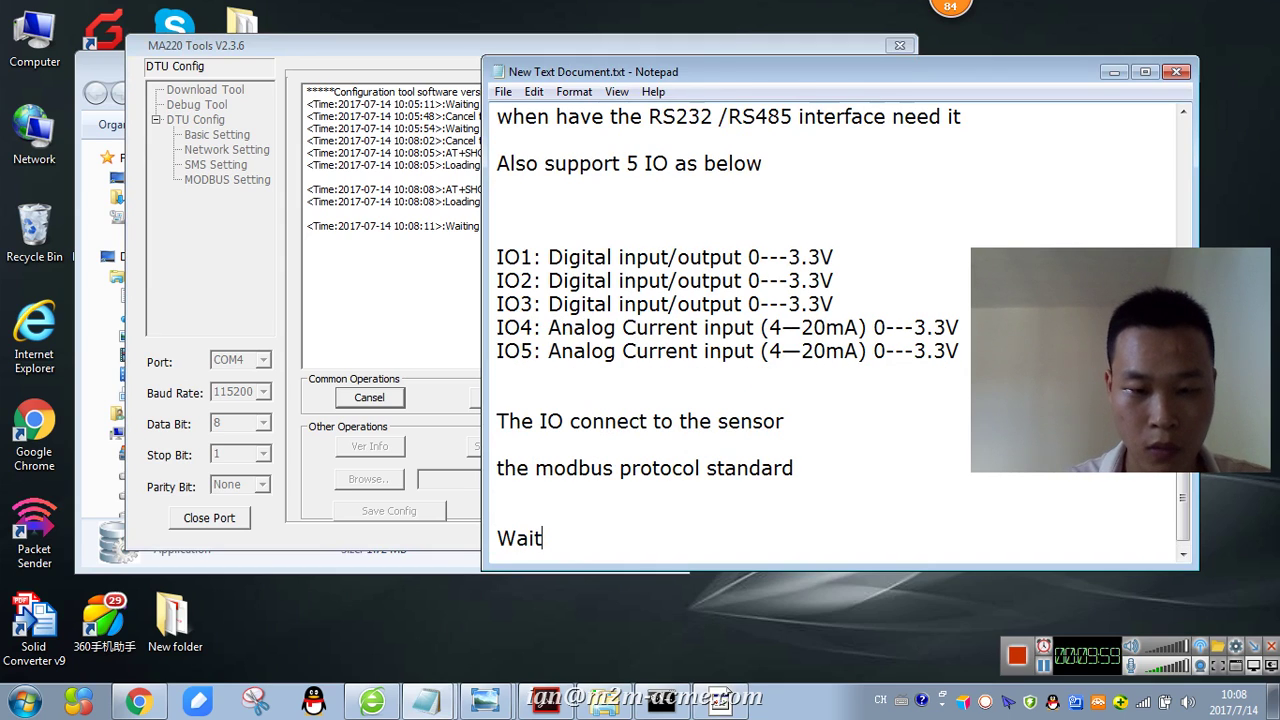
pyautogui.write(' this enter')
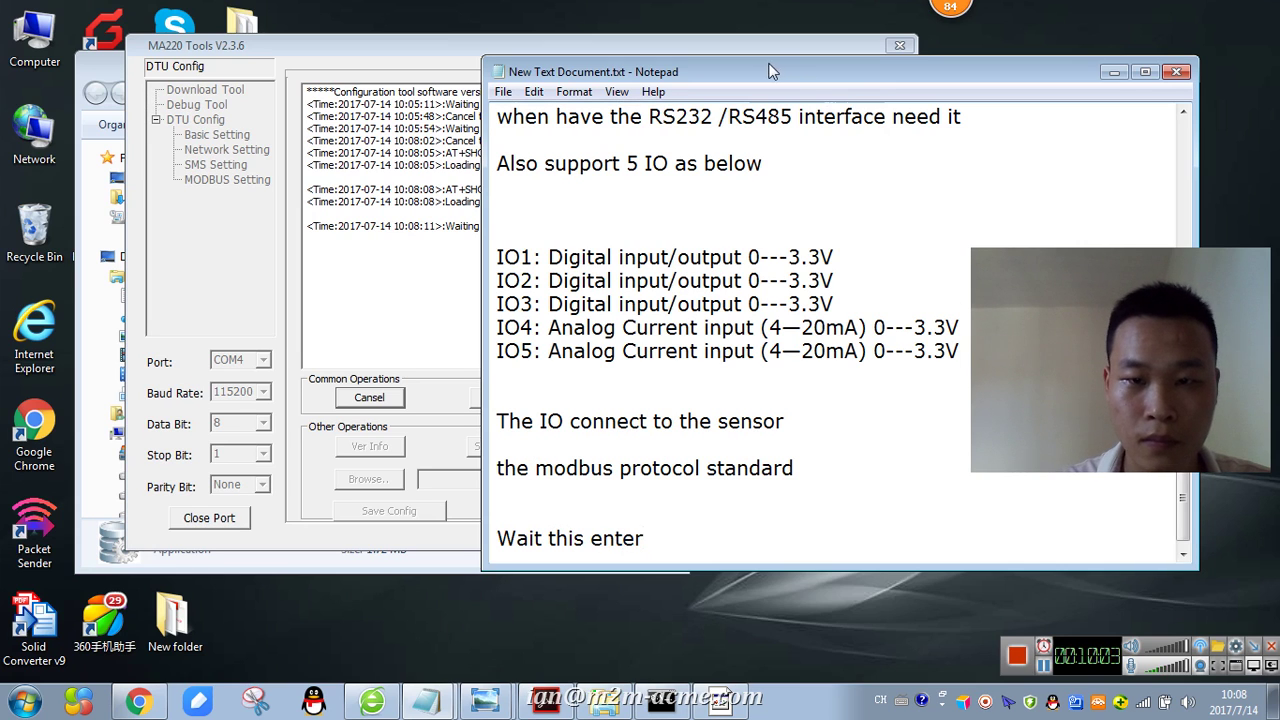
pyautogui.moveTo(770, 71); pyautogui.dragTo(926, 36)
pyautogui.write('config')
pyautogui.press('BackSpace')
pyautogui.write('igure')
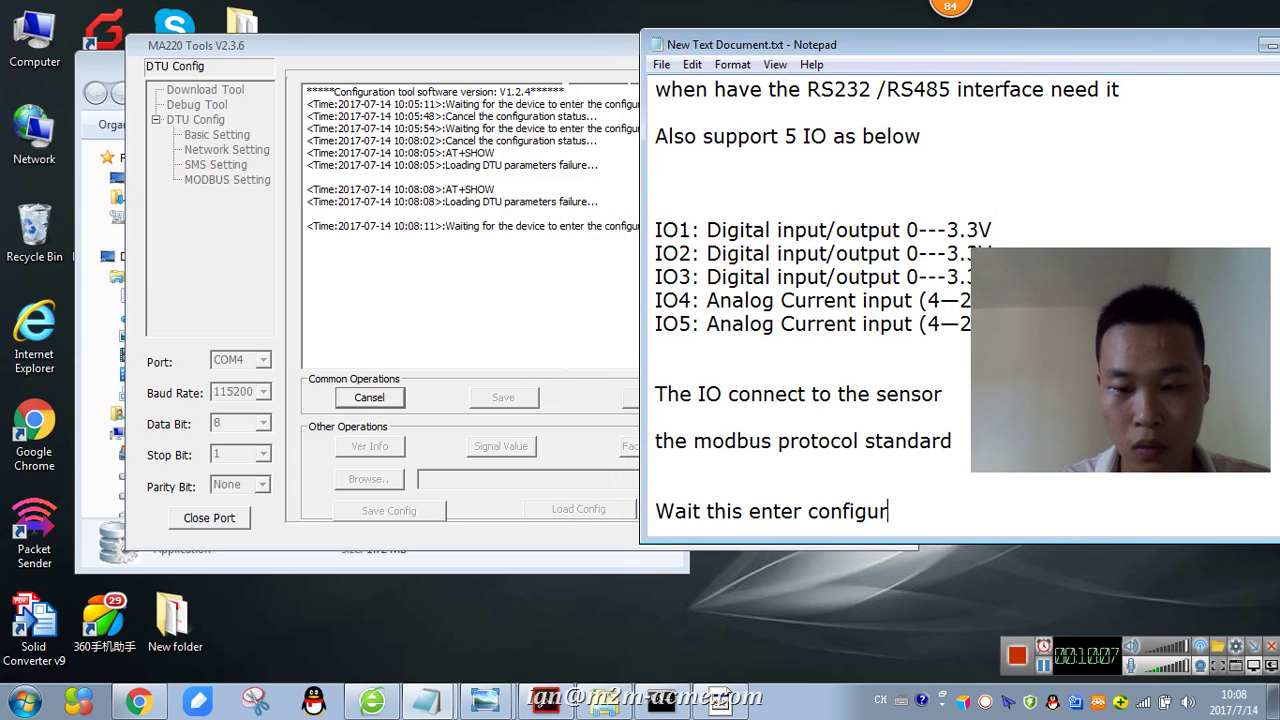
pyautogui.press('Return')
pyautogui.press('Return')
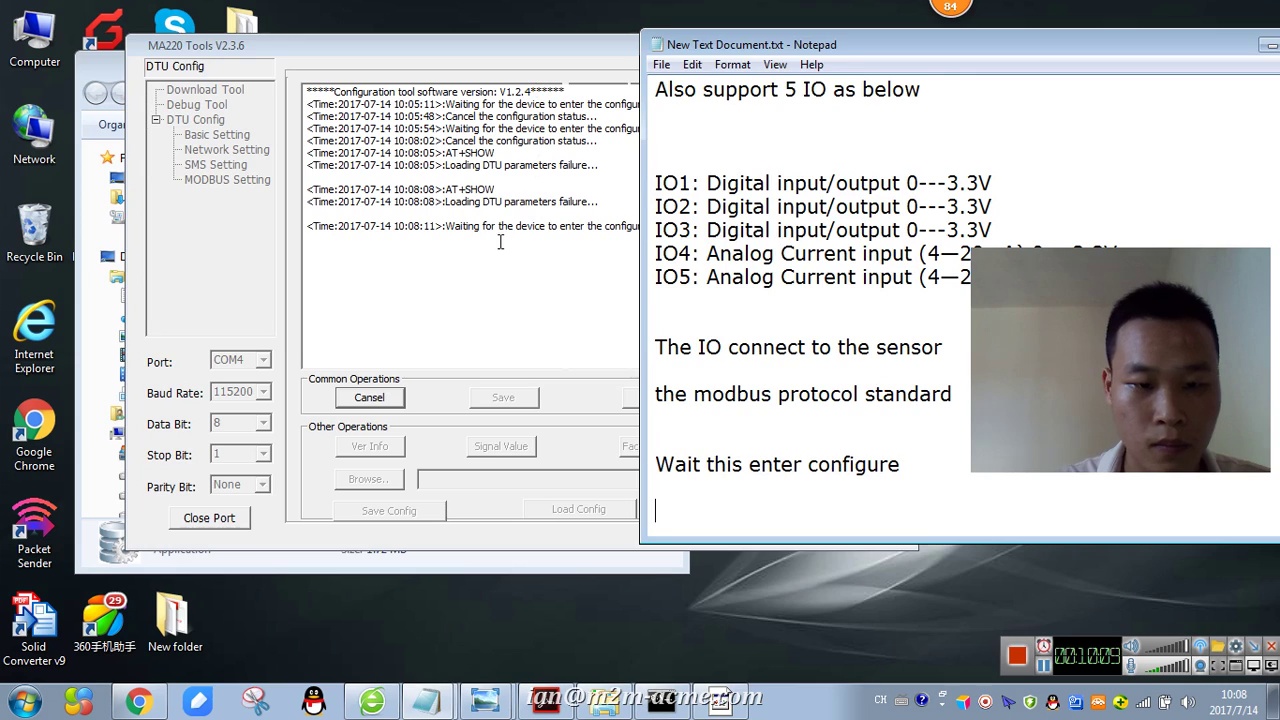
pyautogui.click(500, 243)
pyautogui.moveTo(474, 226); pyautogui.dragTo(734, 226)
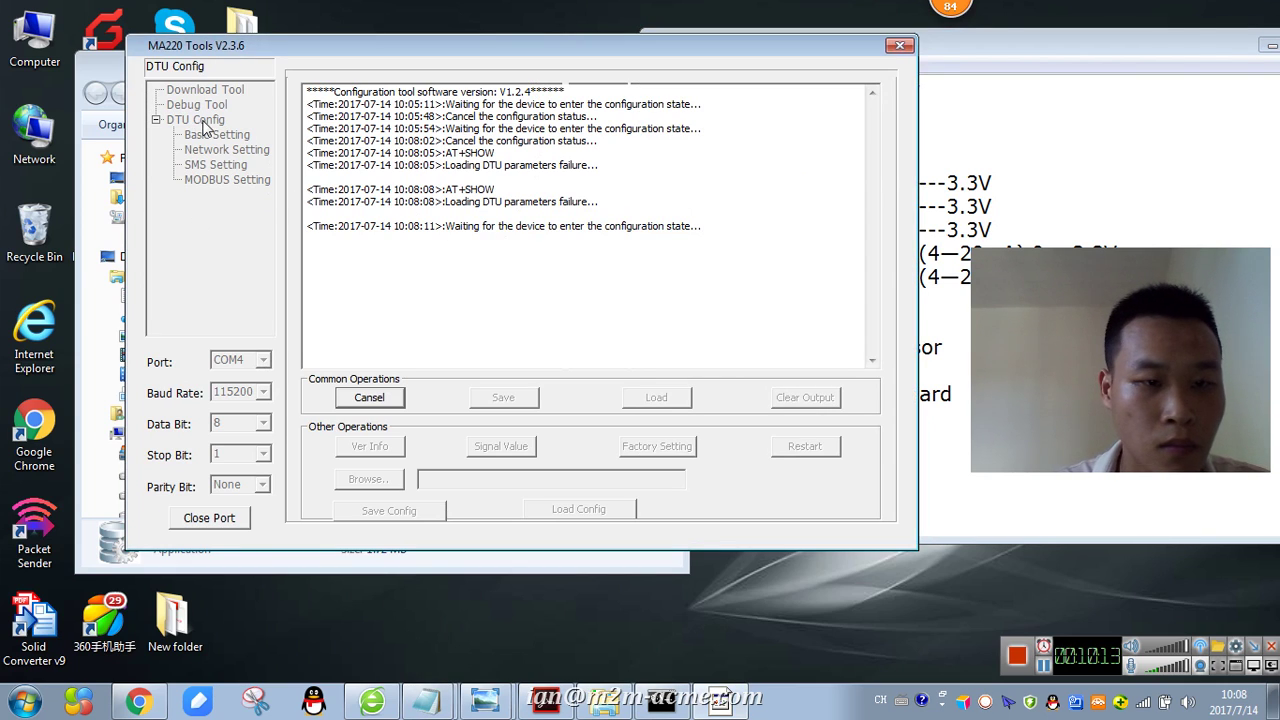
# - Reopen the serial port and reload until the modem enters configuration and its DTU parameters load
pyautogui.click(207, 518)
pyautogui.click(205, 135)
pyautogui.click(197, 119)
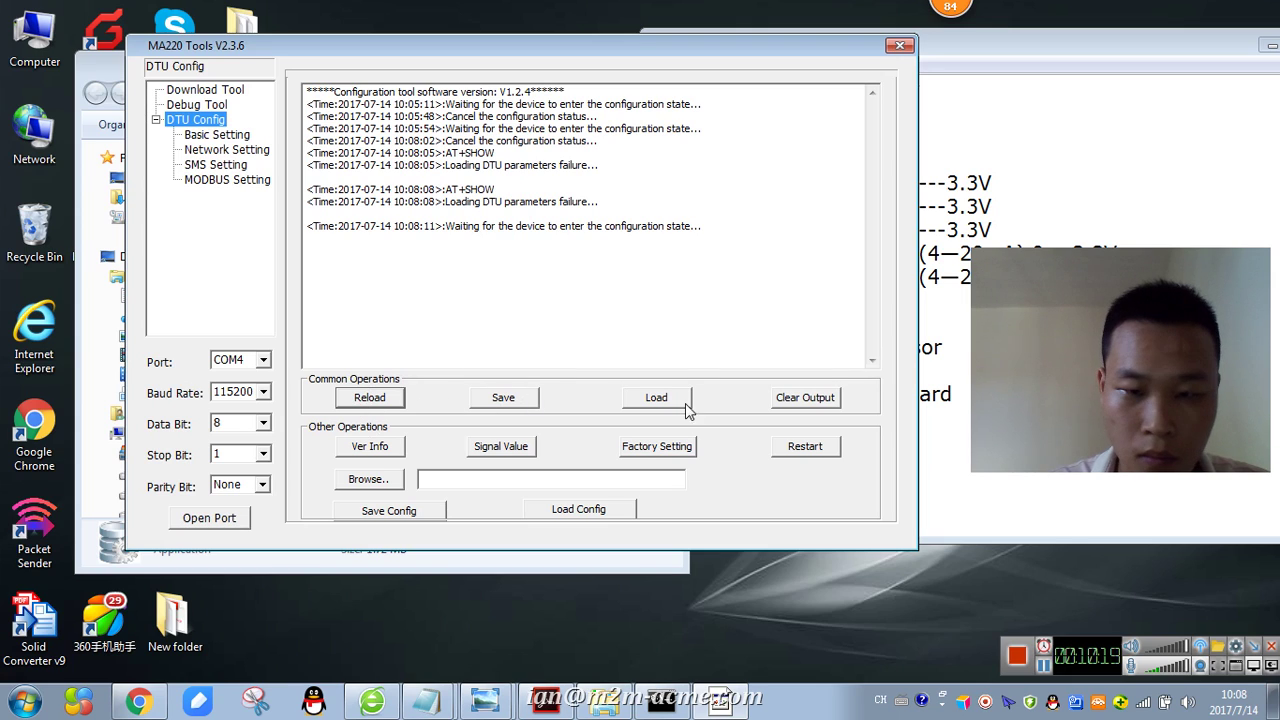
pyautogui.click(385, 398)
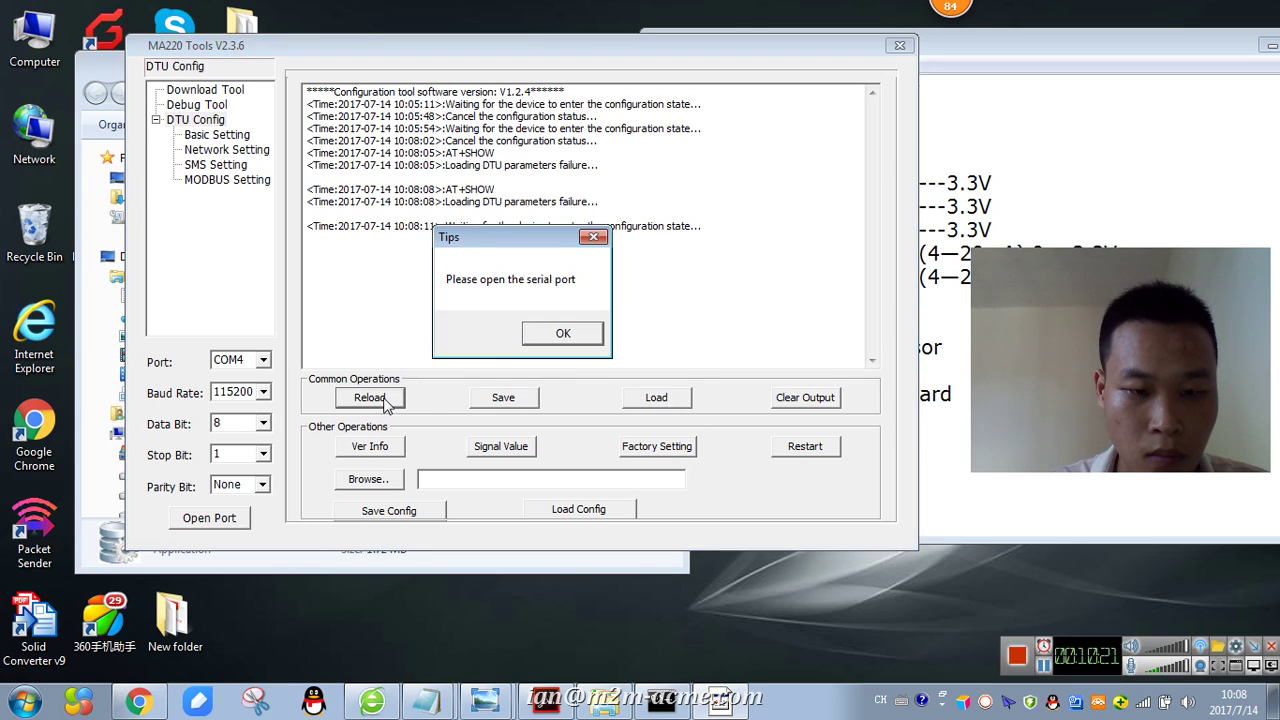
pyautogui.click(550, 326)
pyautogui.click(228, 517)
pyautogui.click(227, 519)
pyautogui.click(227, 519)
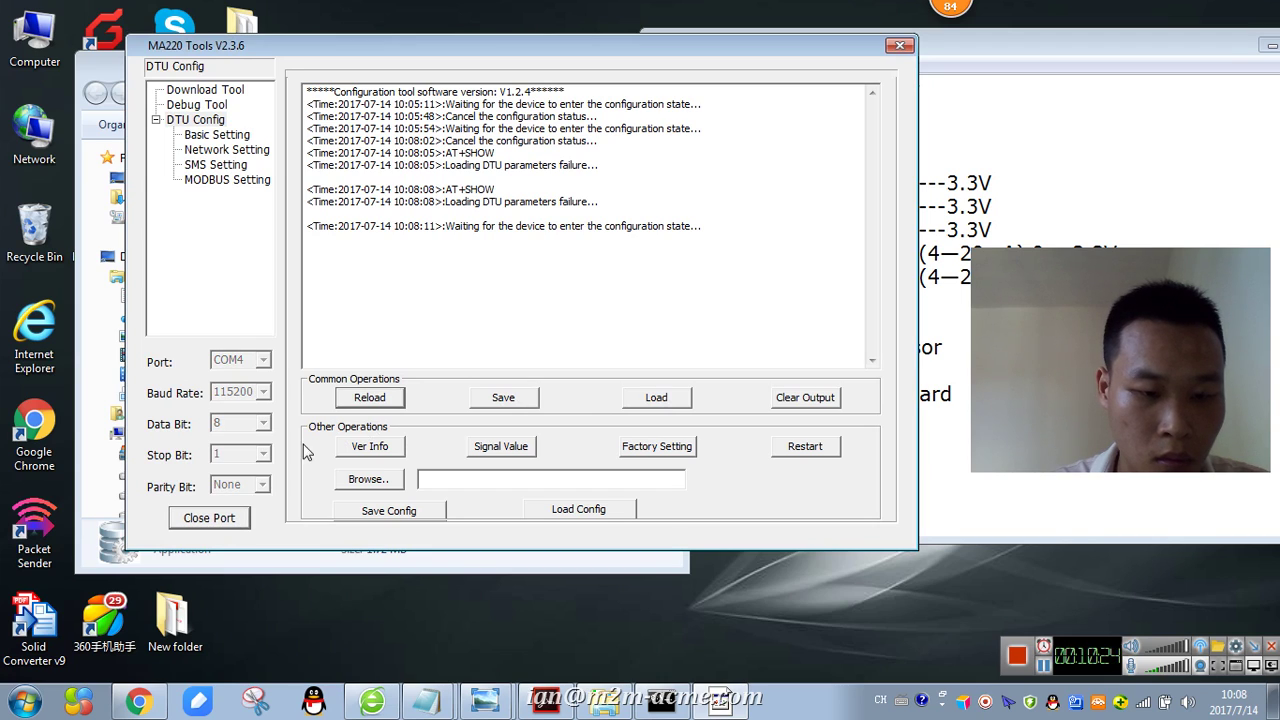
pyautogui.click(368, 398)
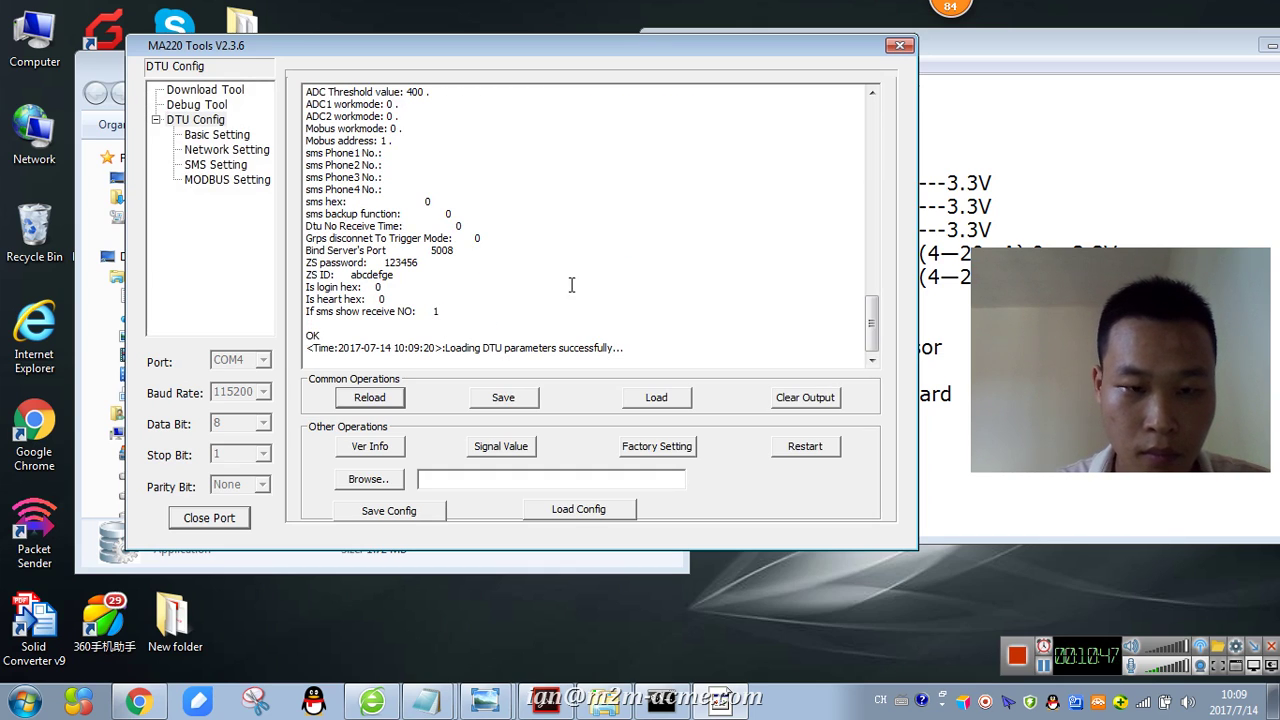
pyautogui.moveTo(1021, 49); pyautogui.dragTo(1049, 45)
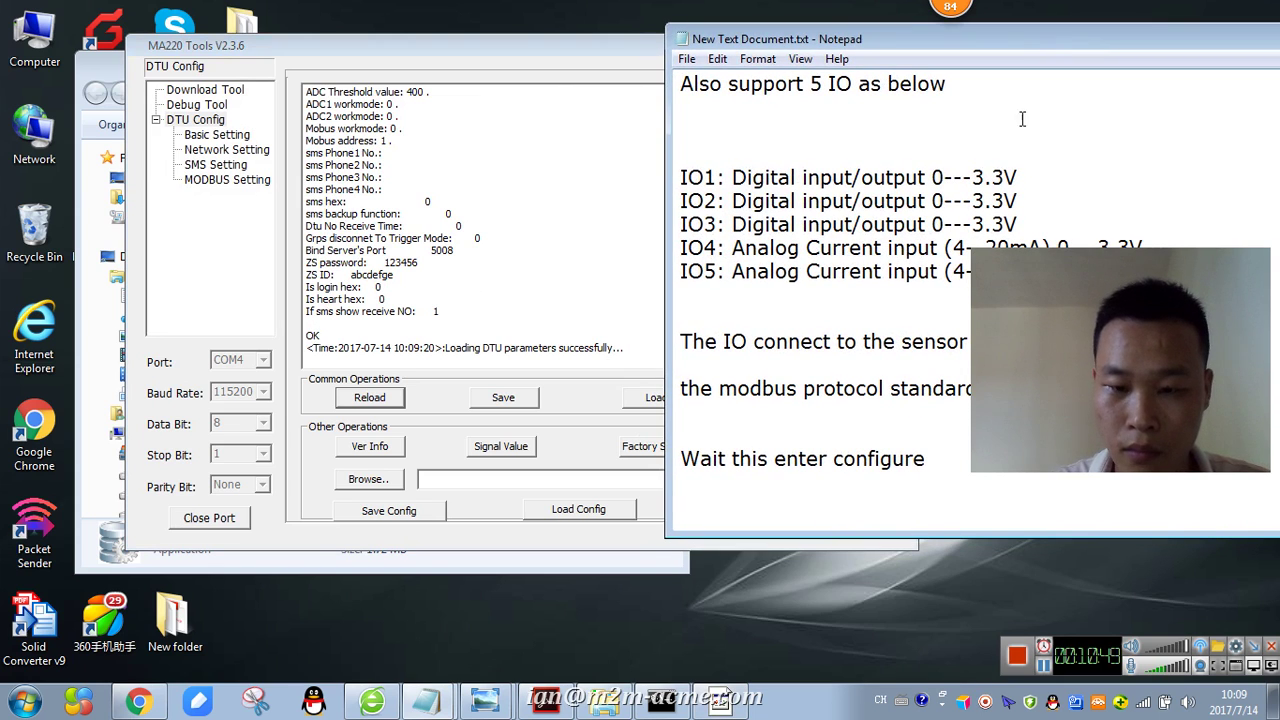
# - Type the Notepad lines 'OK ,' and 'Load our parameters already'
pyautogui.write('OK')
pyautogui.press('BackSpace')
pyautogui.press('BackSpace')
pyautogui.write('OK')
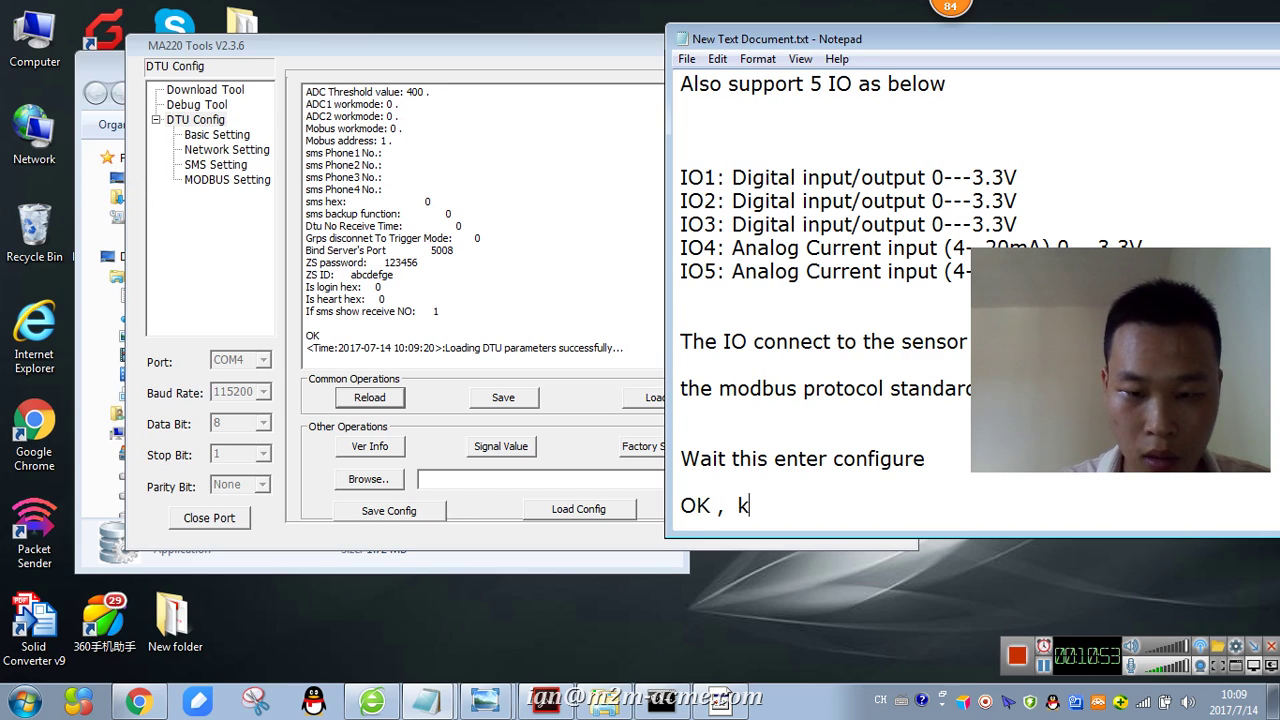
pyautogui.write(' ,')
pyautogui.press('Return')
pyautogui.press('Return')
pyautogui.press('Return')
pyautogui.write('Loas')
pyautogui.press('BackSpace')
pyautogui.write('d our ')
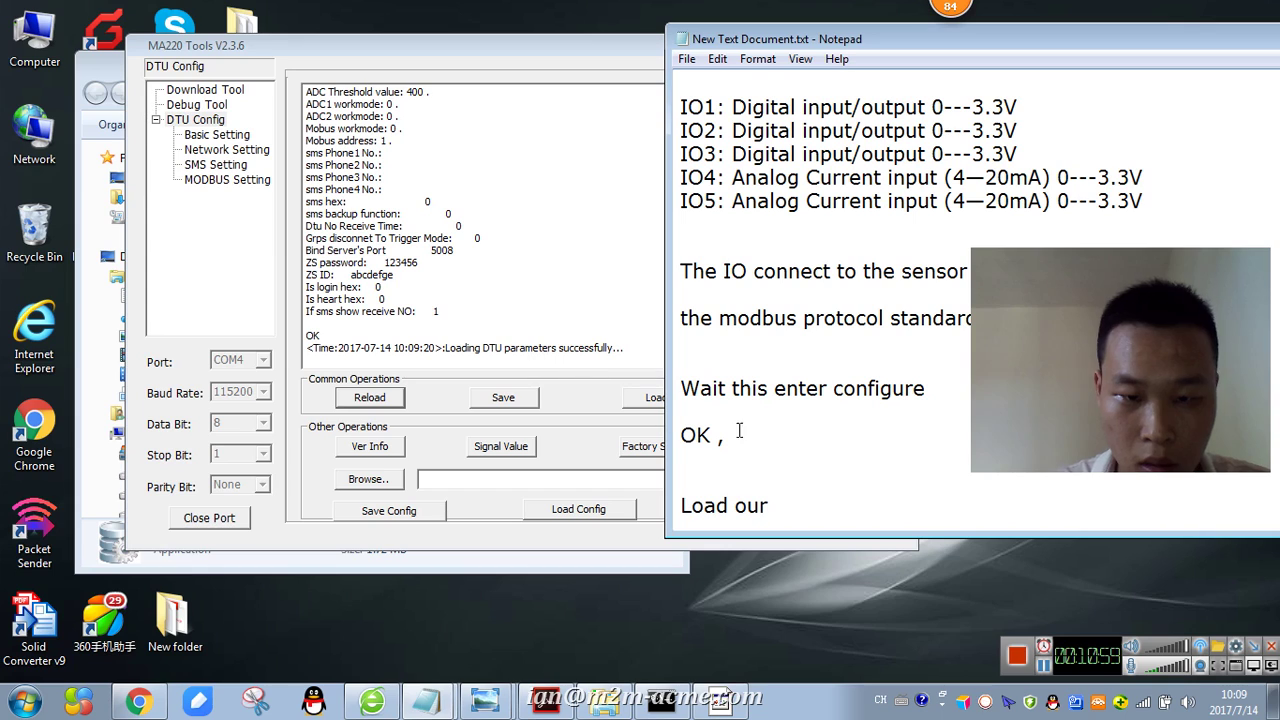
pyautogui.write('parameters already')
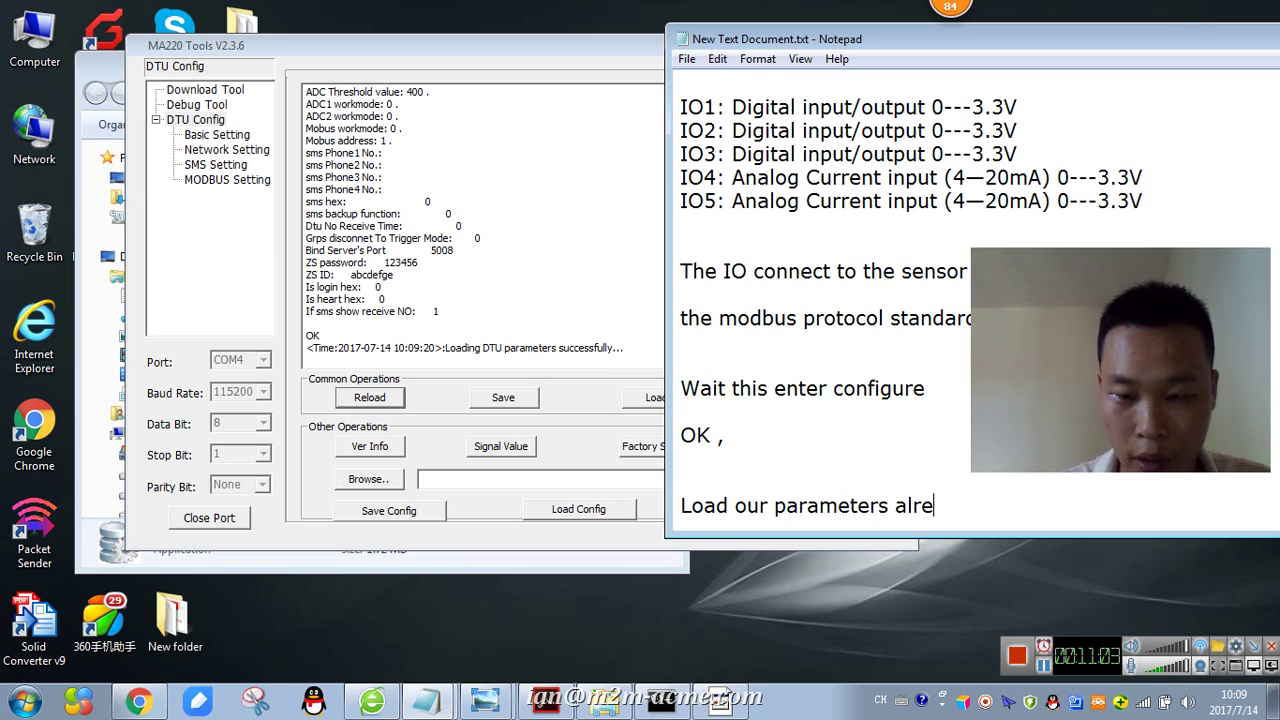
pyautogui.press('Return')
pyautogui.press('Return')
pyautogui.press('Return')
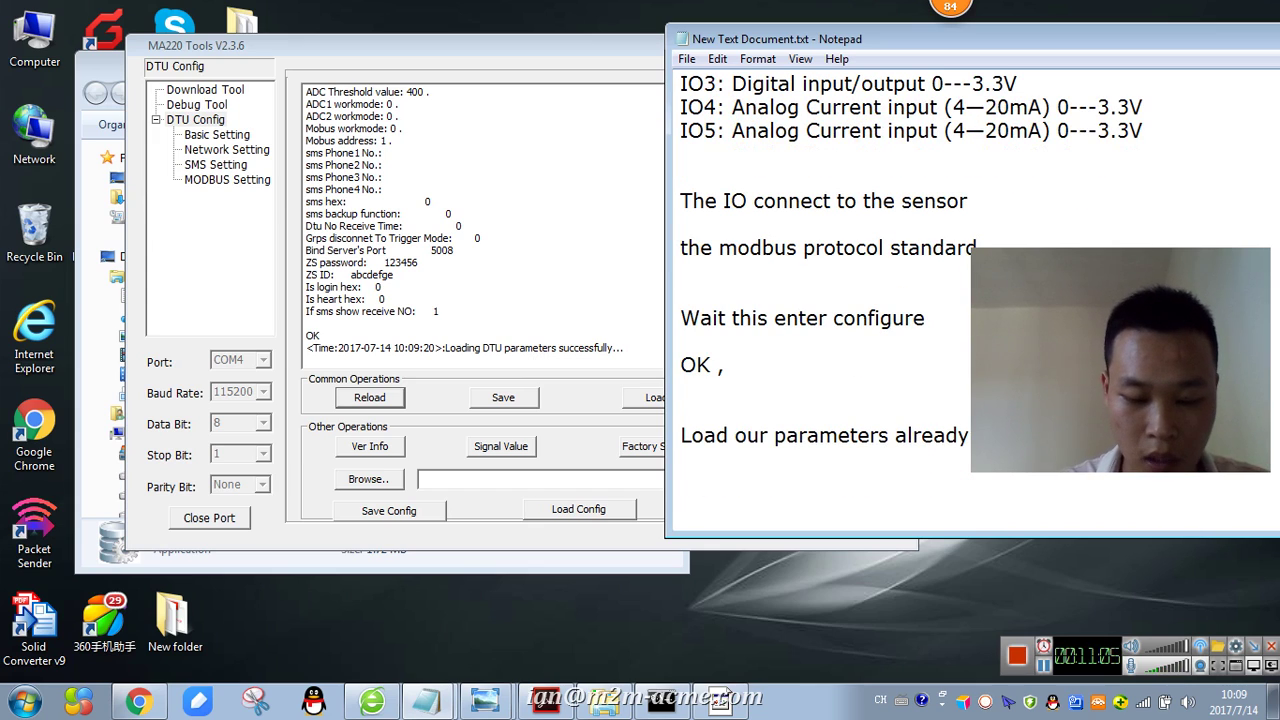
# - Add the line 'This is before I configure' below them, fixing typos
pyautogui.write('This is before I O')
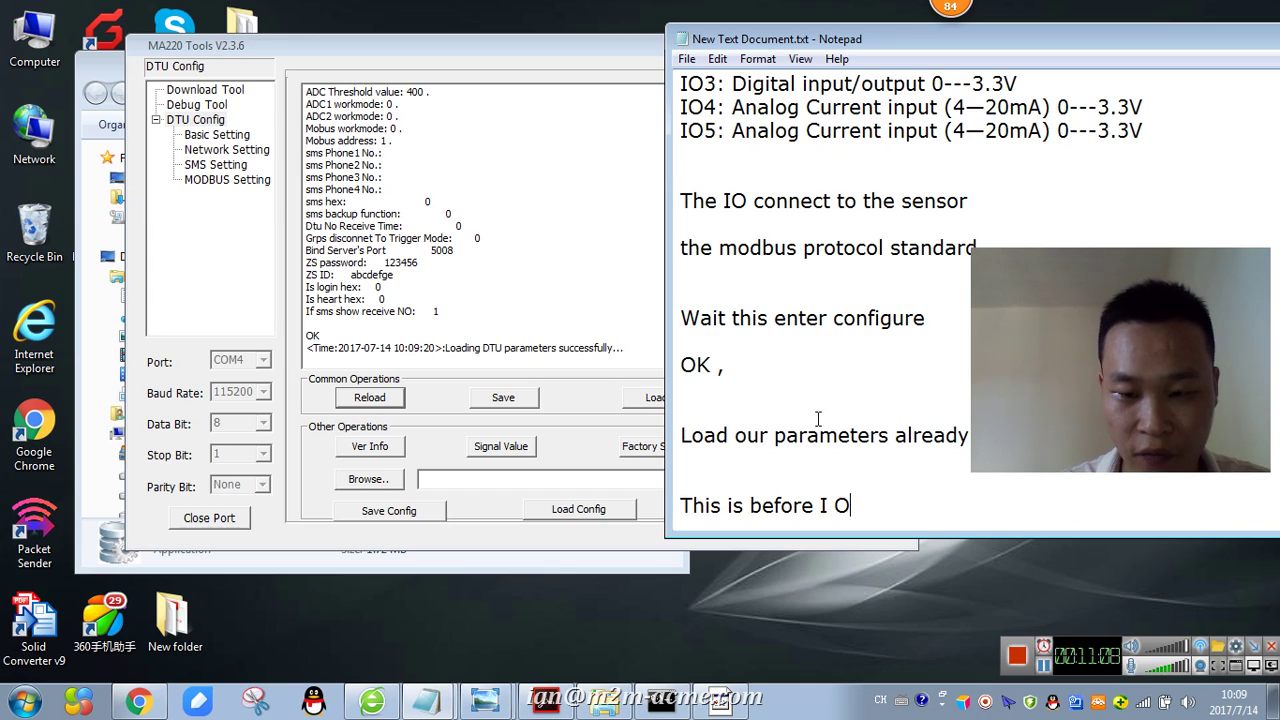
pyautogui.press('BackSpace')
pyautogui.write('configu')
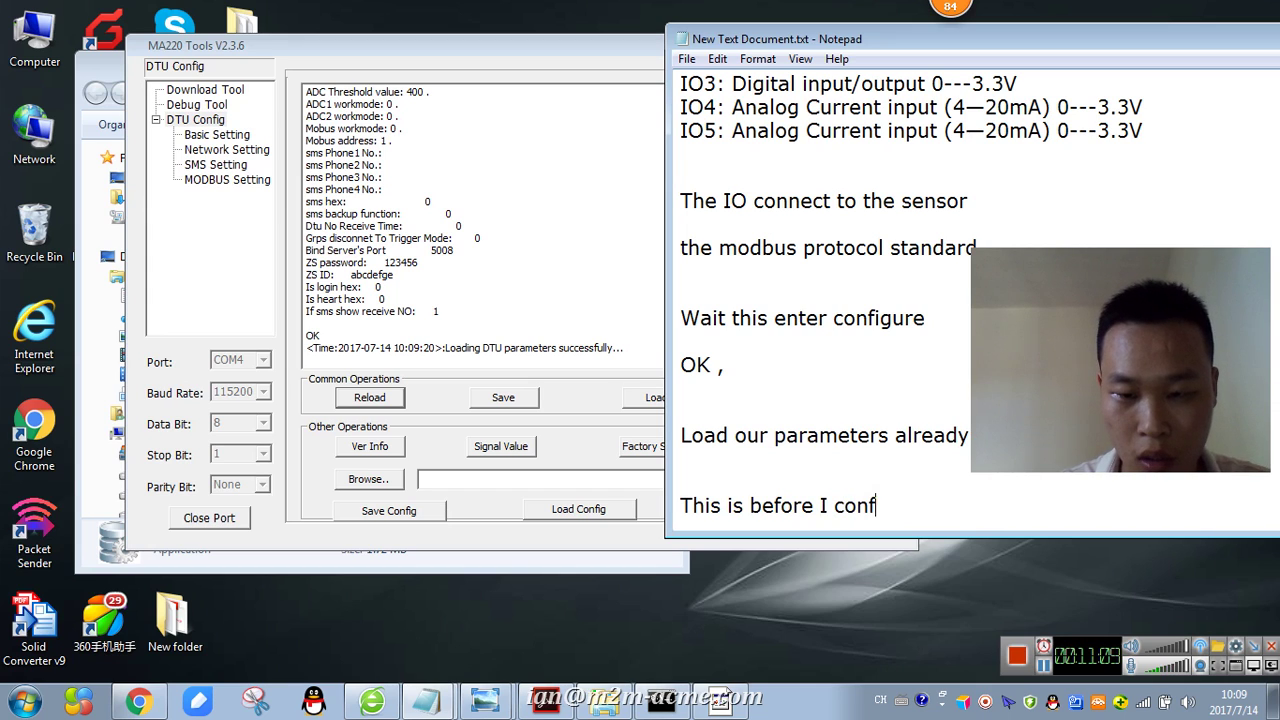
pyautogui.press('BackSpace')
pyautogui.press('BackSpace')
pyautogui.write('o')
pyautogui.press('BackSpace')
pyautogui.write('gure')
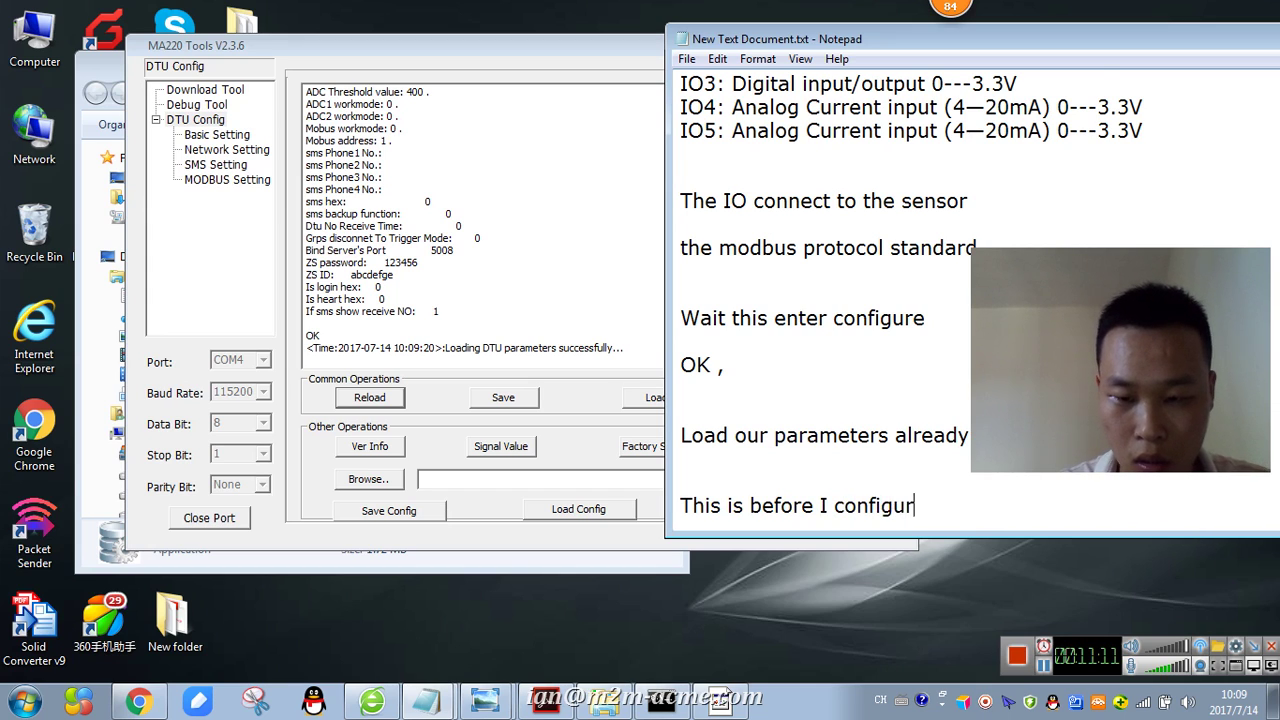
pyautogui.press('Return')
pyautogui.press('Return')
pyautogui.press('Return')
pyautogui.press('Return')
pyautogui.press('Return')
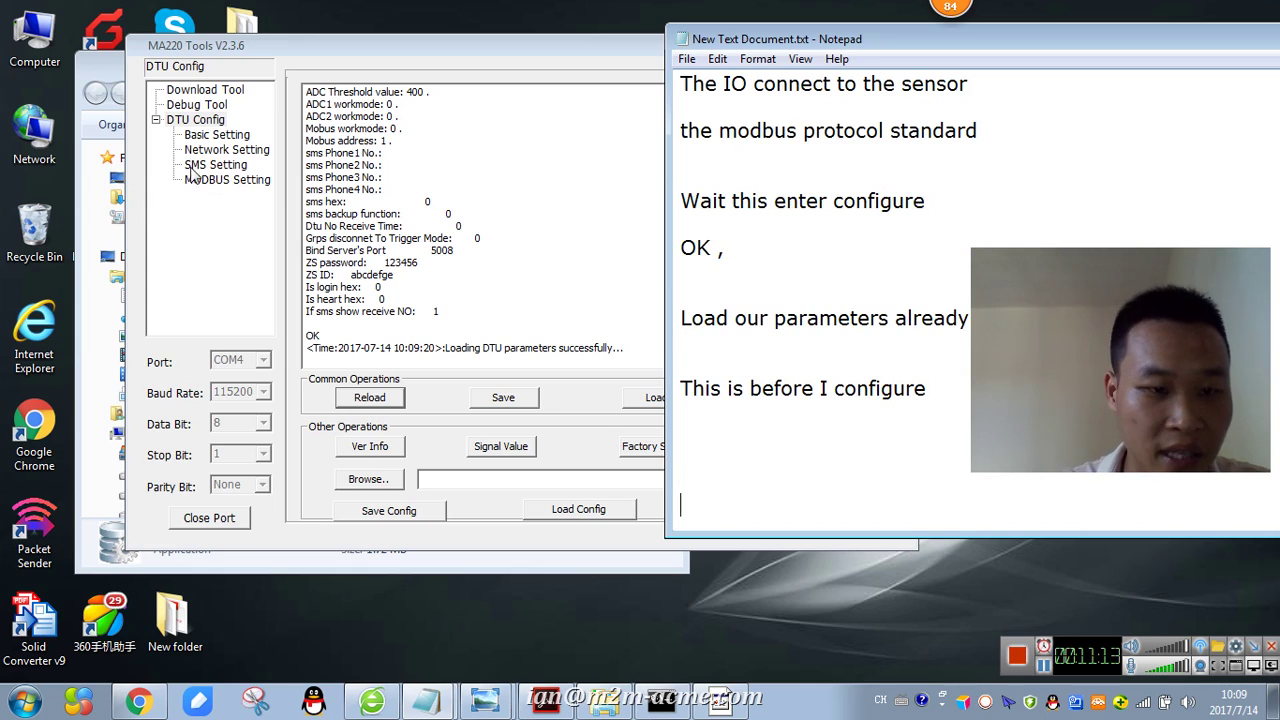
# - In MA220 Tools basic settings, select the Device ID 12345678 and the SIM card number
pyautogui.click(191, 136)
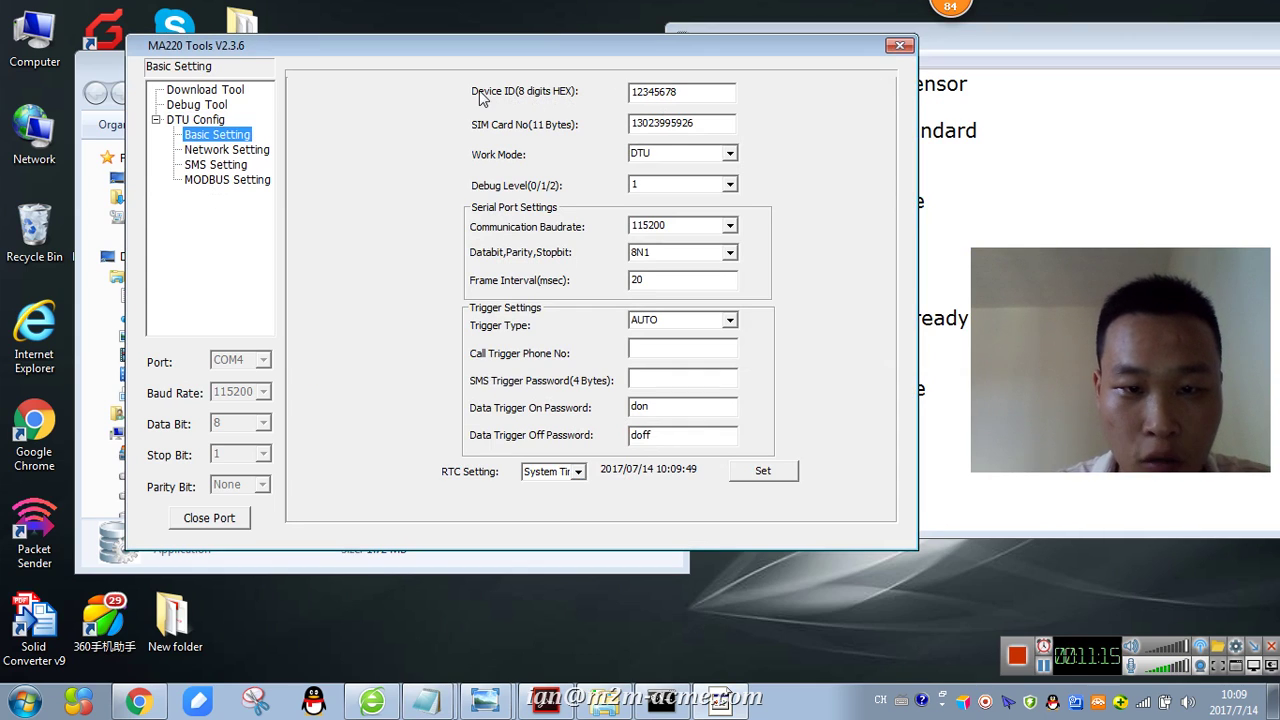
pyautogui.moveTo(722, 92); pyautogui.dragTo(586, 98)
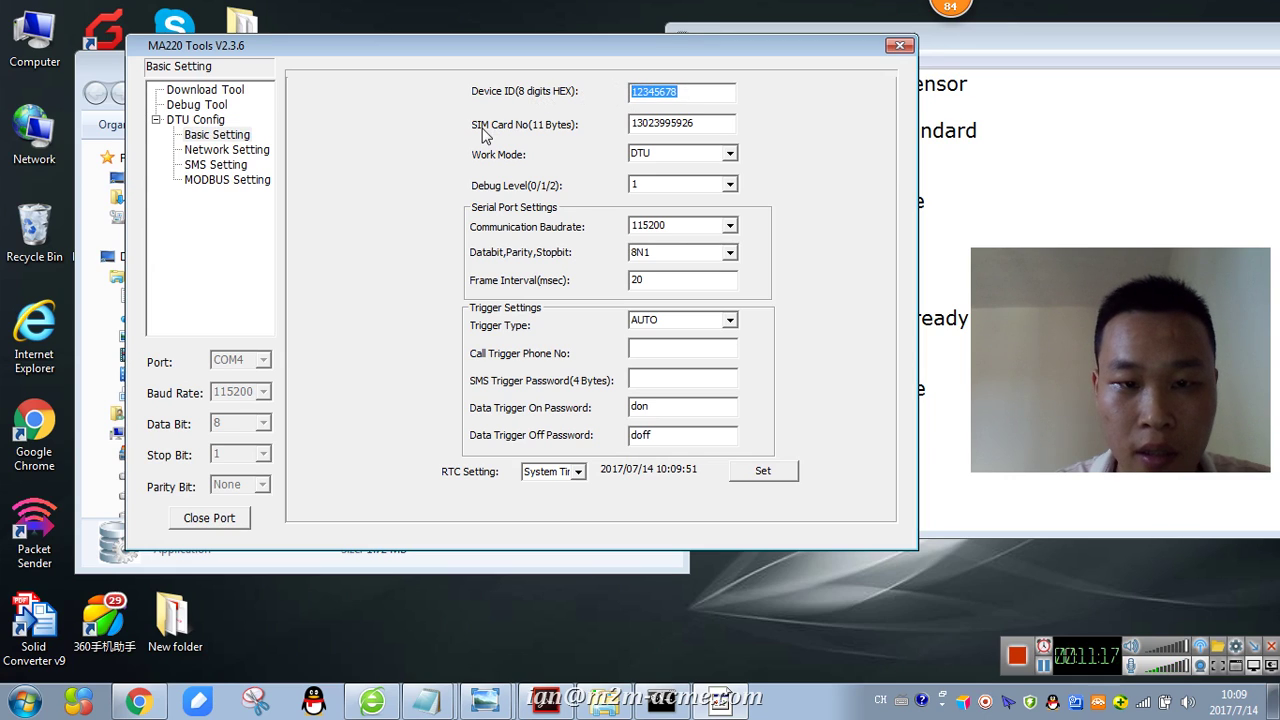
pyautogui.moveTo(705, 125); pyautogui.dragTo(618, 125)
pyautogui.hotkey('alt', 'Tab')
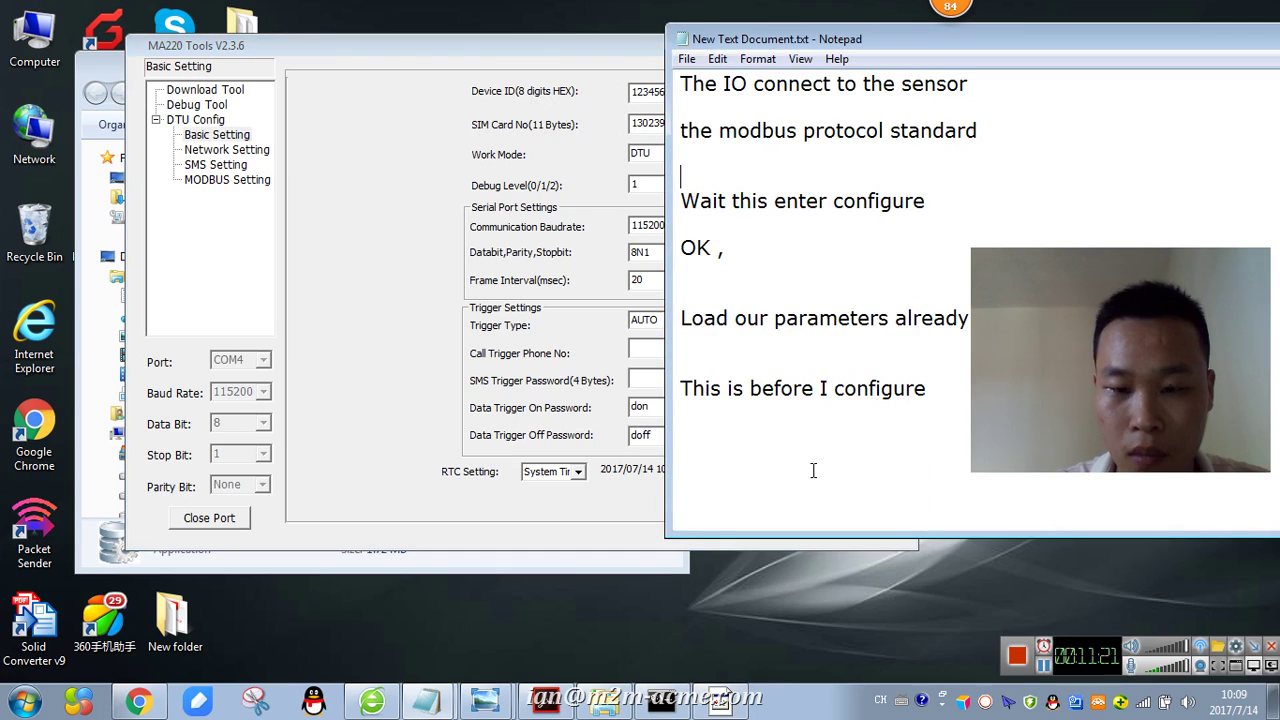
# - Note 'ignore it , also sim card NO unlimited' and 'so can use in different country'
pyautogui.write('IG')
pyautogui.press('BackSpace')
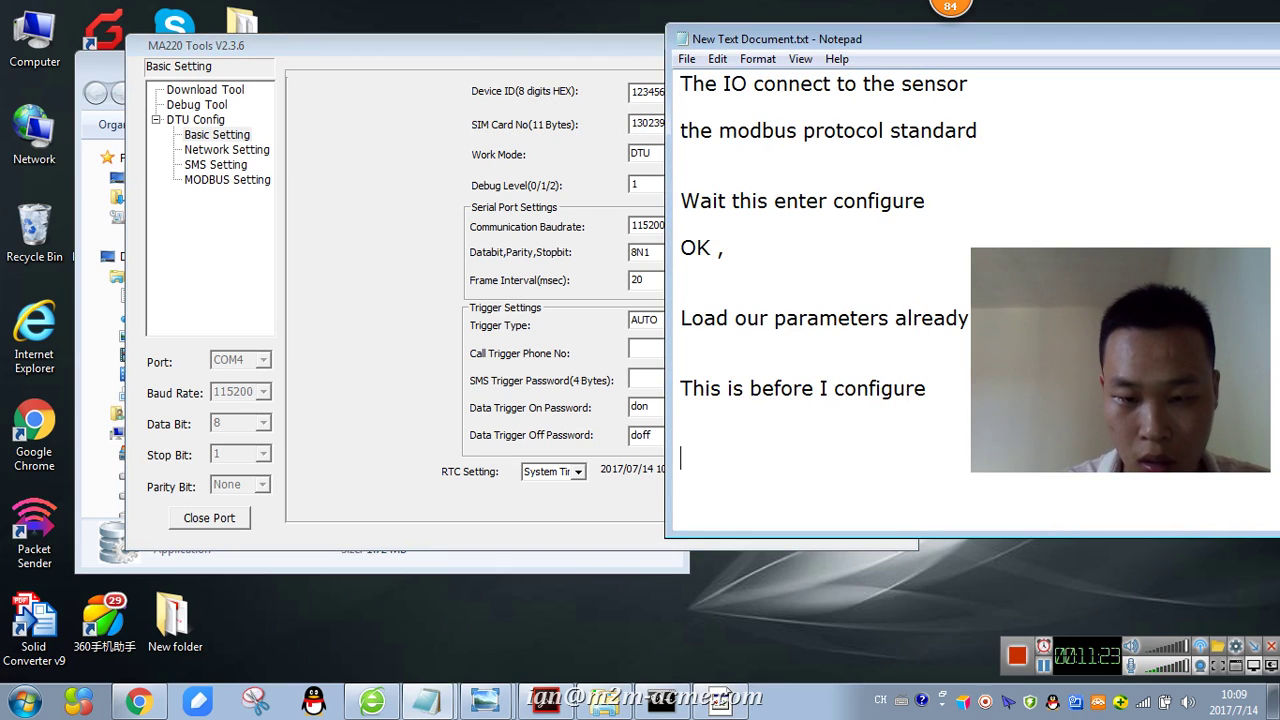
pyautogui.write('gnore it , also ')
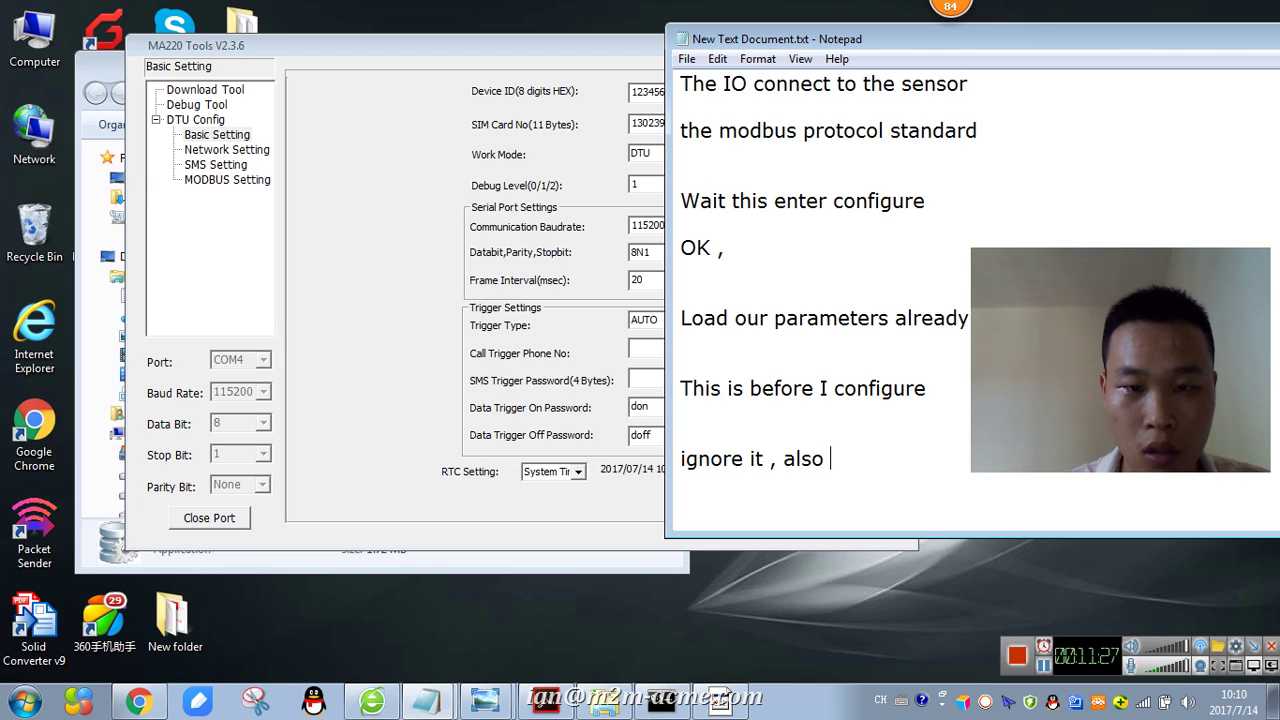
pyautogui.write('sim card NO ')
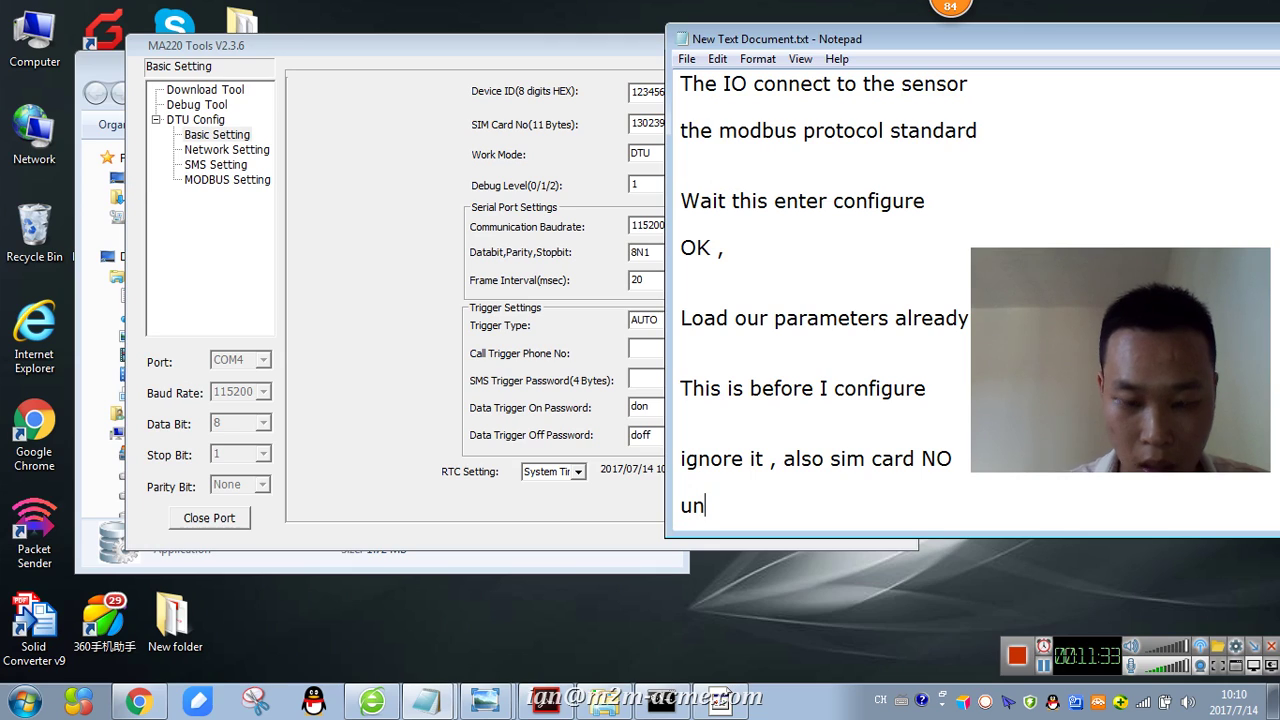
pyautogui.write('unli')
pyautogui.press('BackSpace')
pyautogui.press('BackSpace')
pyautogui.write('limite')
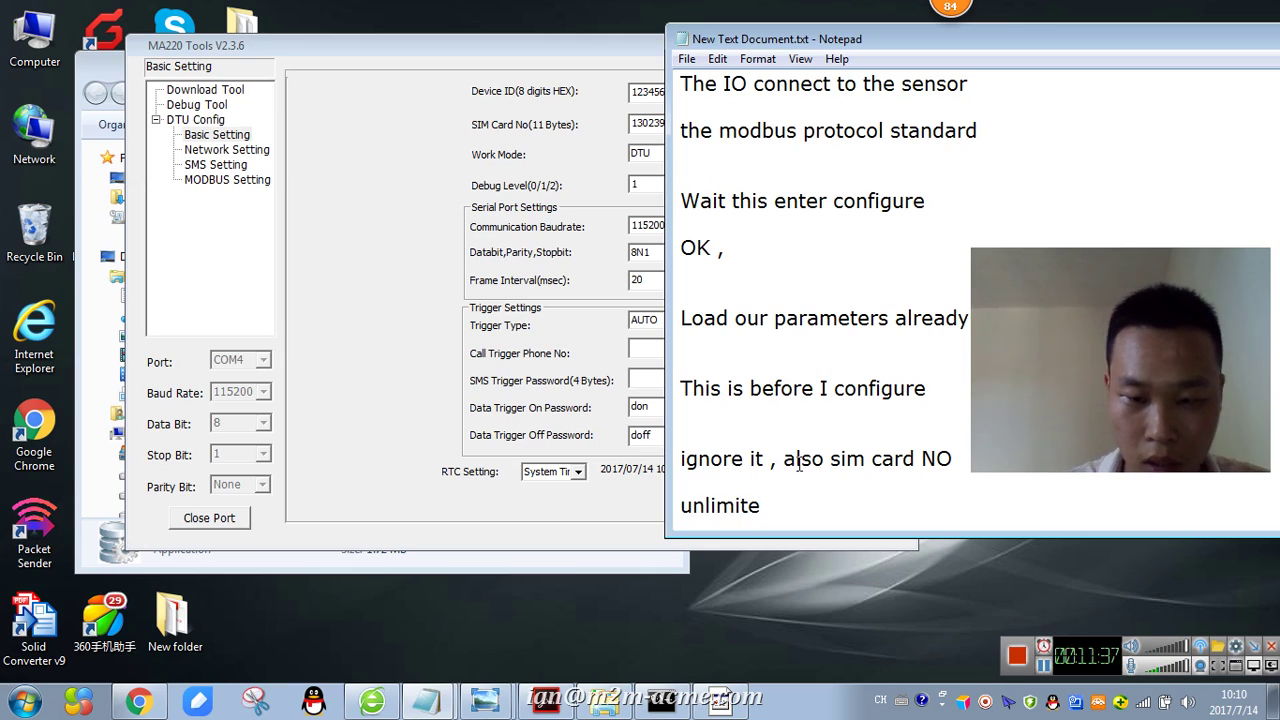
pyautogui.write('d')
pyautogui.press('Return')
pyautogui.press('Return')
pyautogui.write('sp')
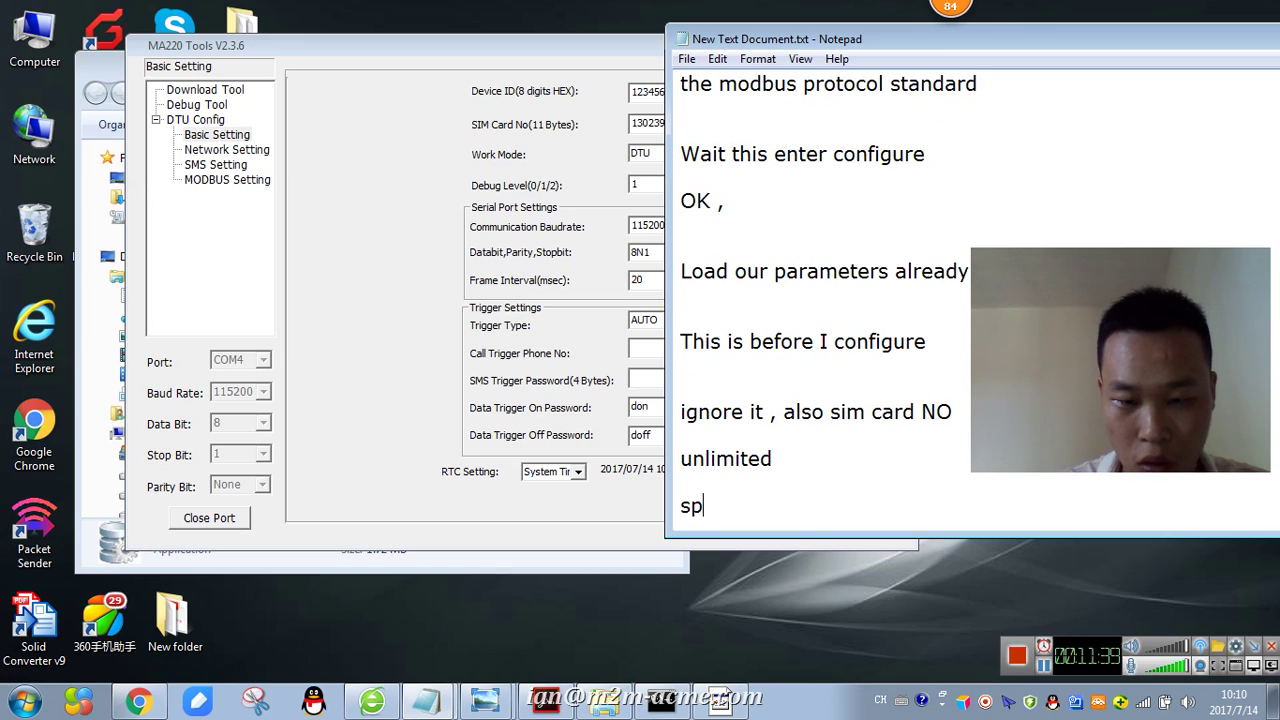
pyautogui.write('can use ')
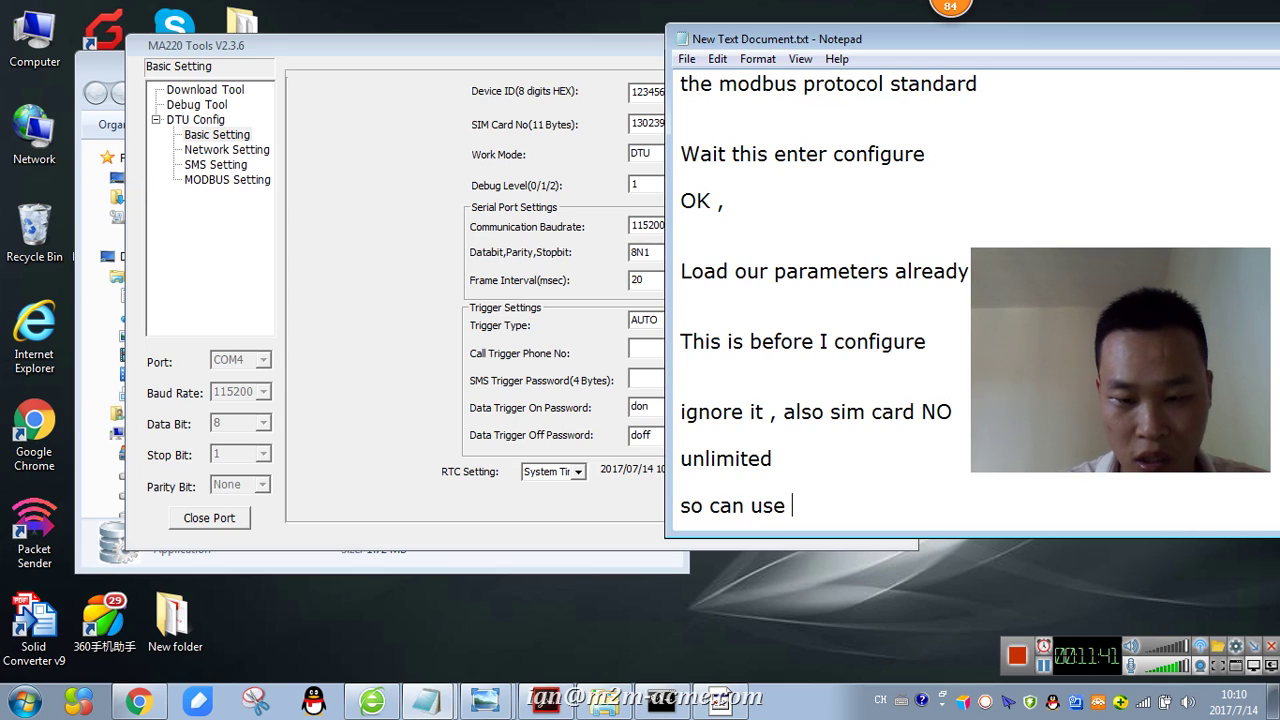
pyautogui.write('in differ')
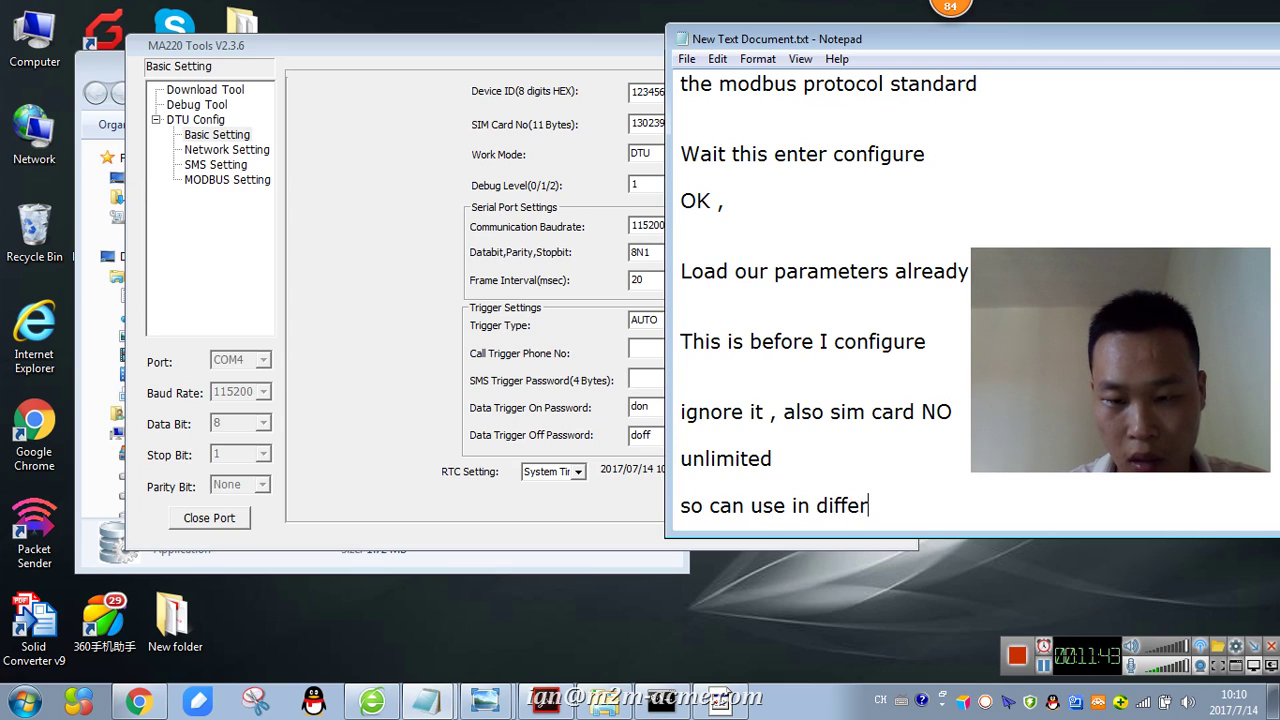
pyautogui.write('ent countru y')
pyautogui.press('Return')
pyautogui.press('Return')
pyautogui.press('Return')
pyautogui.press('Return')
# - On Basic Setting keep Work Mode DTU, set Debug Level to 2, and check baud 115200
pyautogui.click(366, 168)
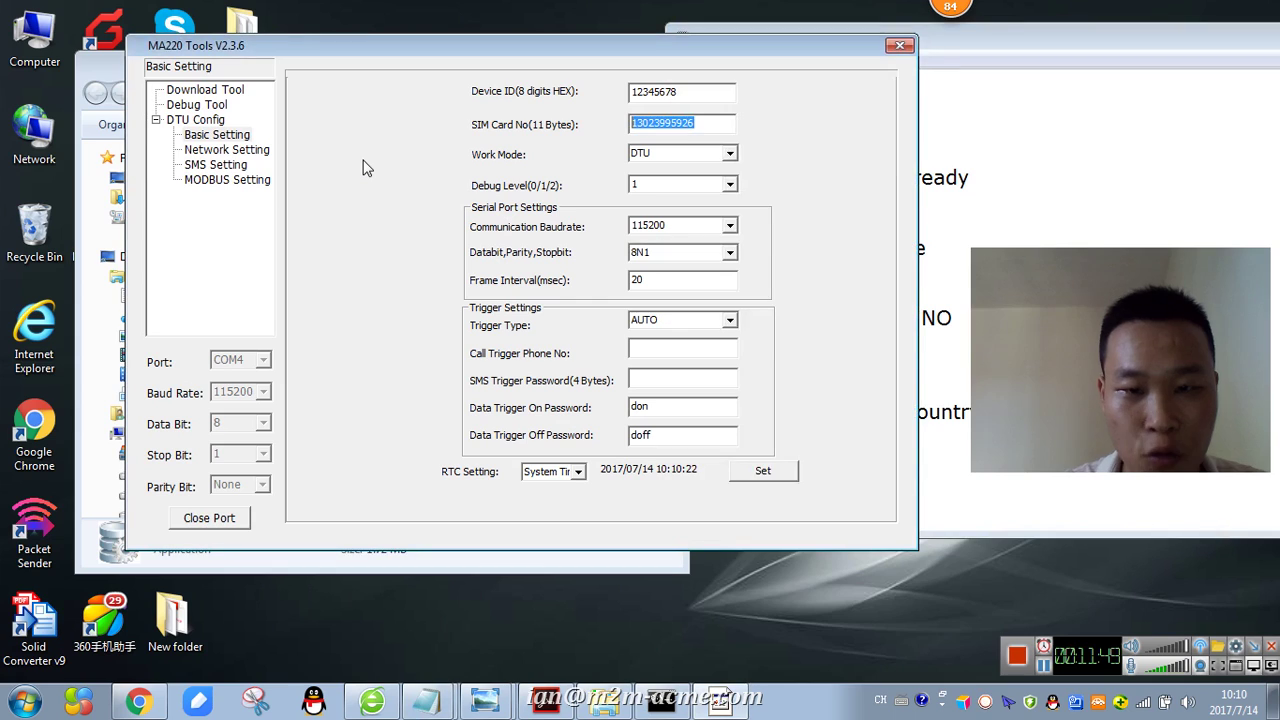
pyautogui.press('Tab')
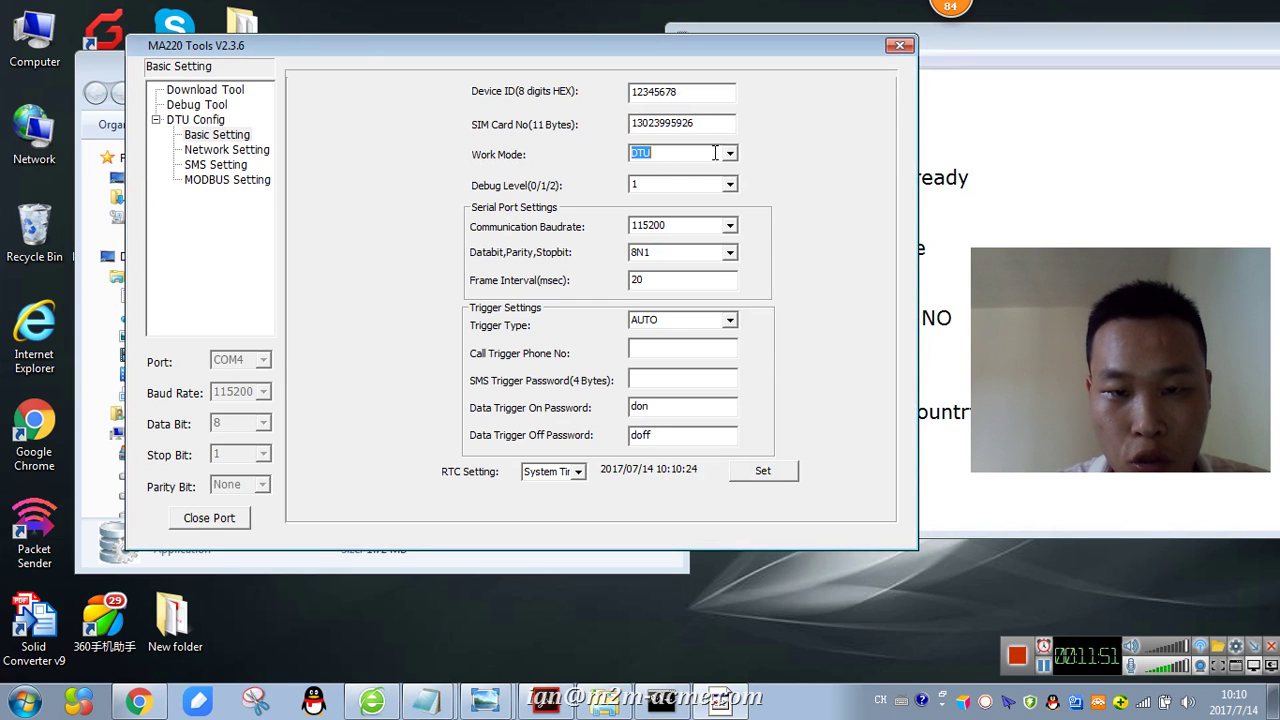
pyautogui.click(729, 153)
pyautogui.click(517, 164)
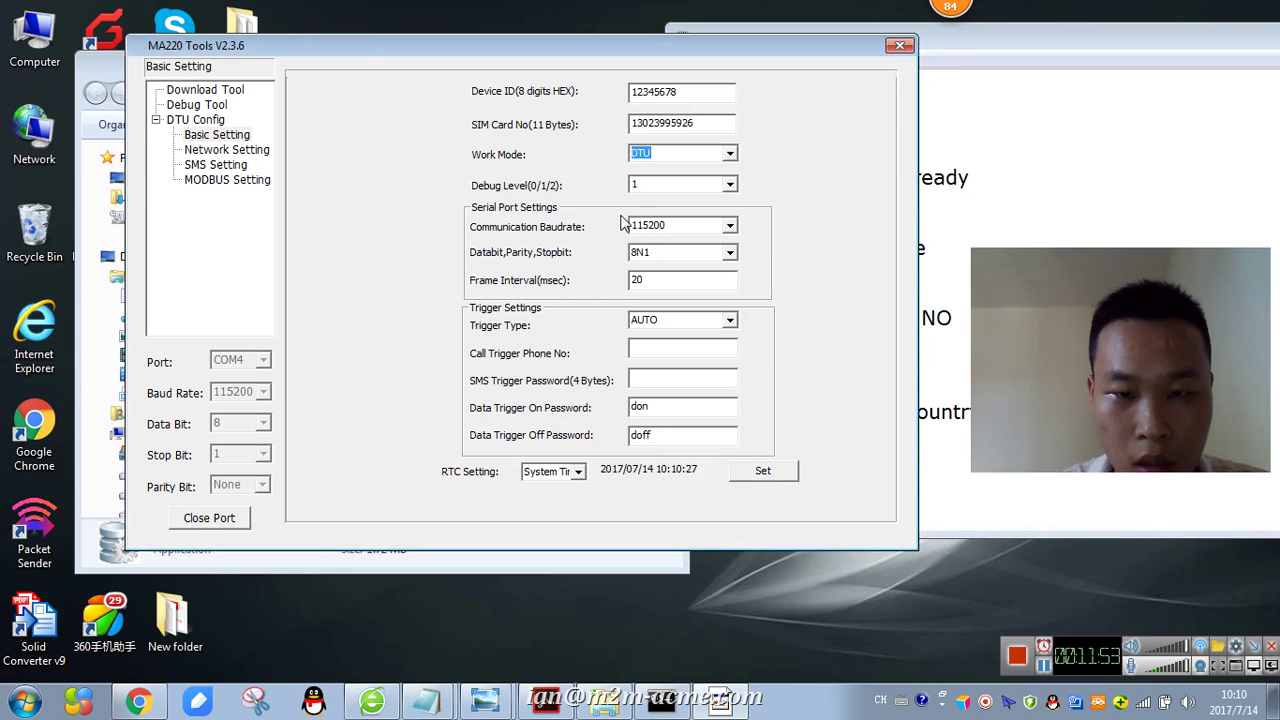
pyautogui.click(730, 184)
pyautogui.click(652, 224)
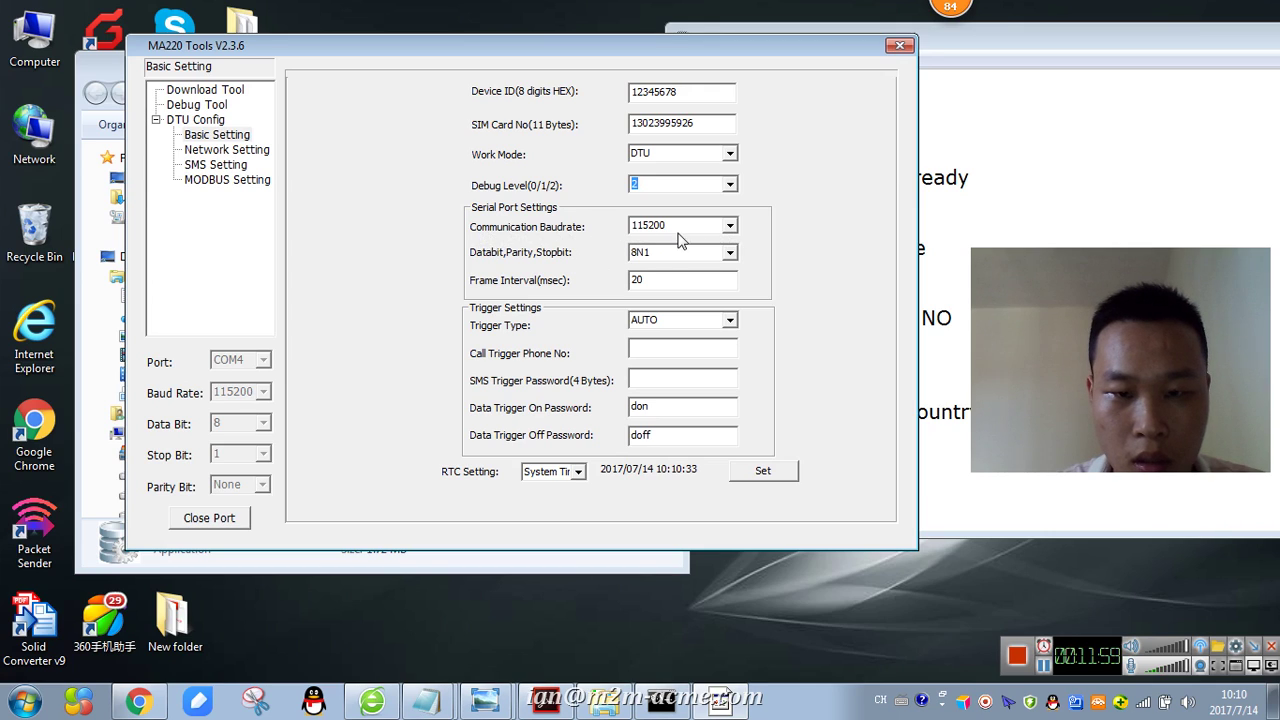
pyautogui.doubleClick(731, 228)
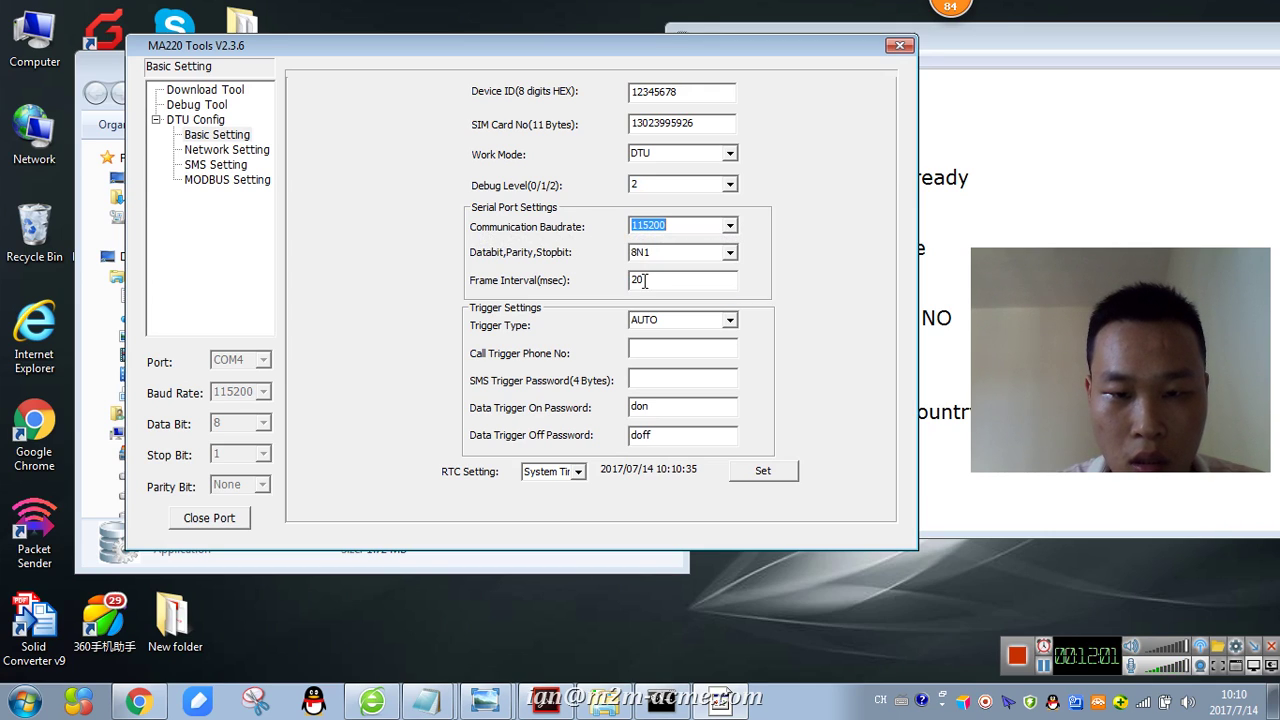
# - On Network Setting keep the work mode as FTCP and select the main center domain
pyautogui.click(246, 152)
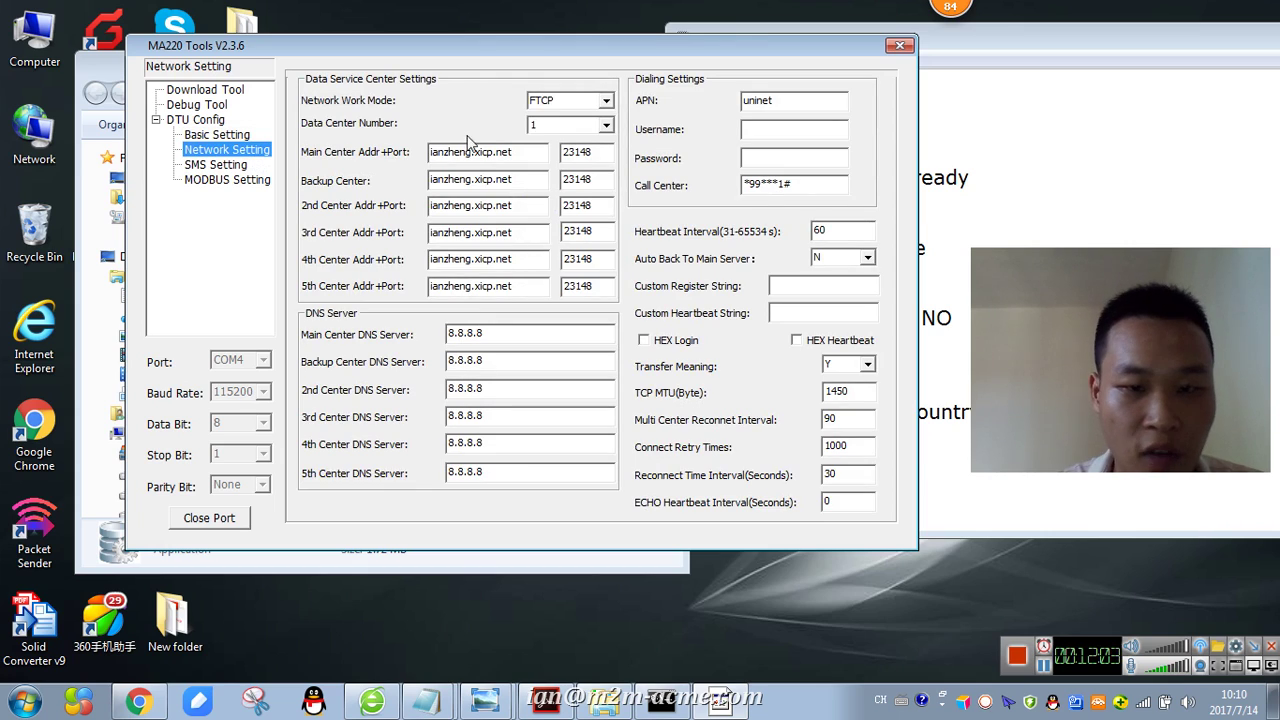
pyautogui.click(606, 101)
pyautogui.click(608, 101)
pyautogui.moveTo(538, 155); pyautogui.dragTo(405, 155)
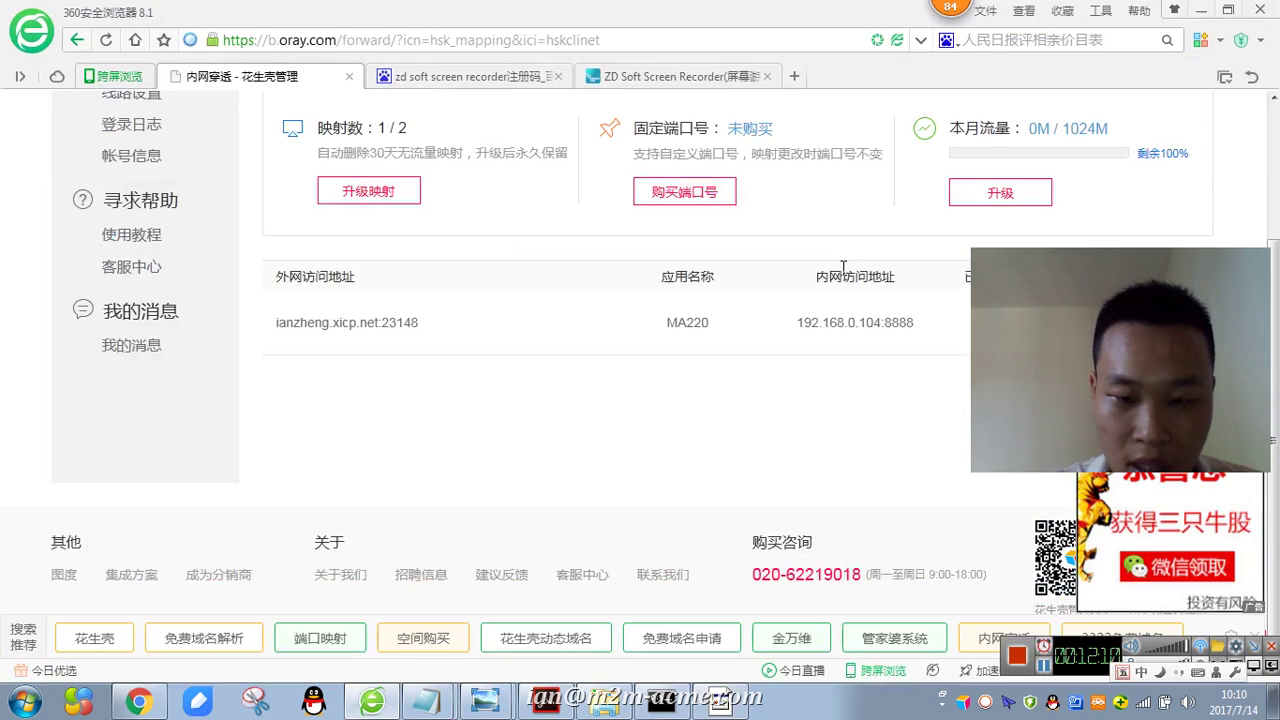
# - Match the main center domain and port 23148 to the Peanut Hull port mapping
pyautogui.click(372, 700)
pyautogui.moveTo(274, 328); pyautogui.dragTo(375, 334)
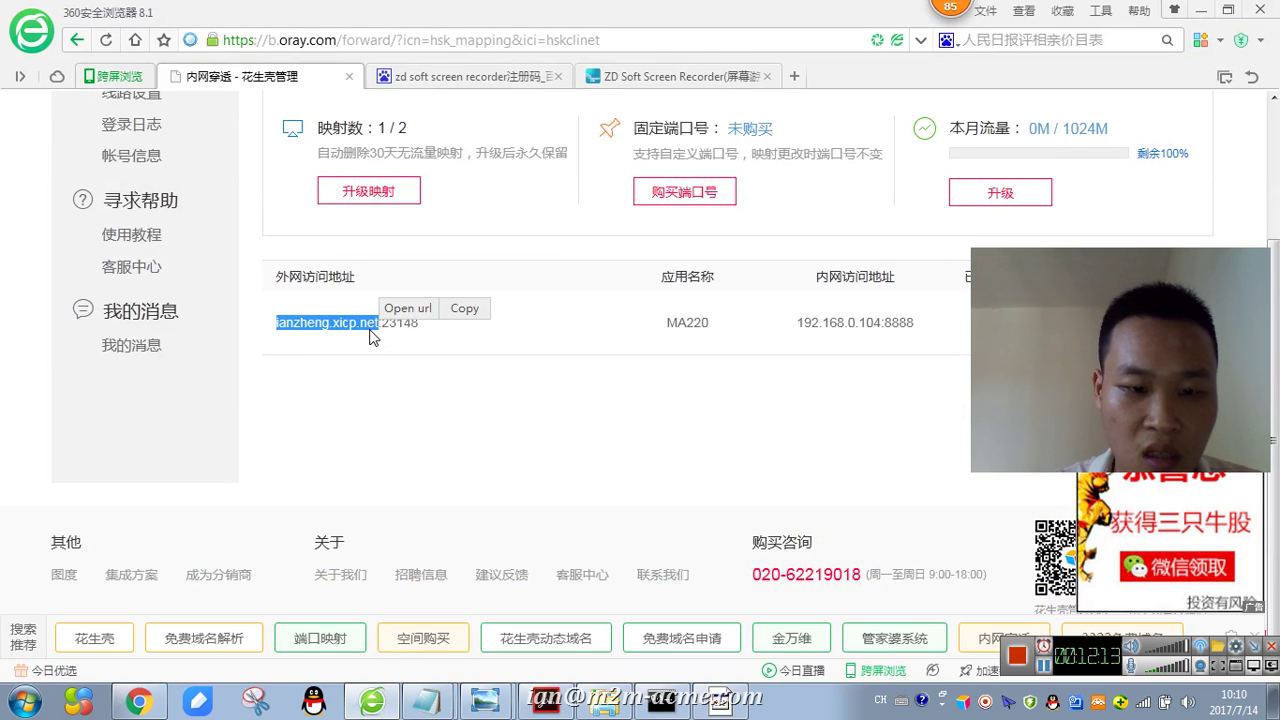
pyautogui.click(1201, 9)
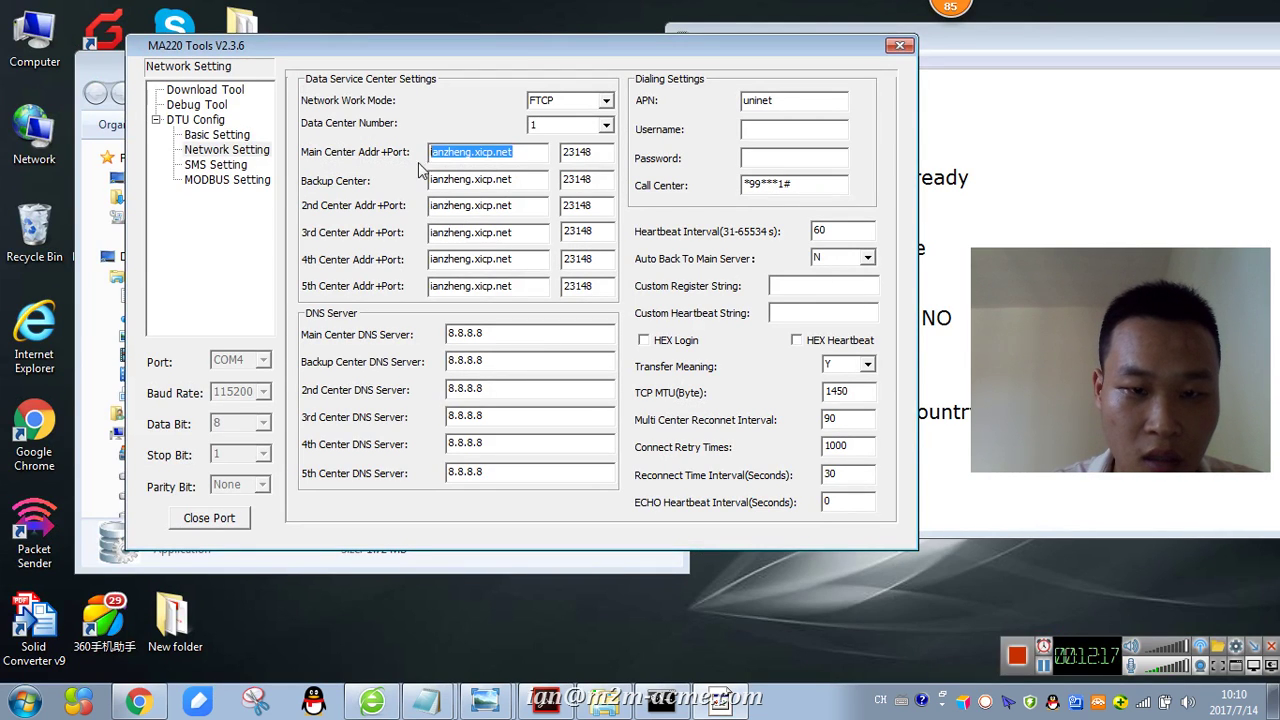
pyautogui.doubleClick(608, 148)
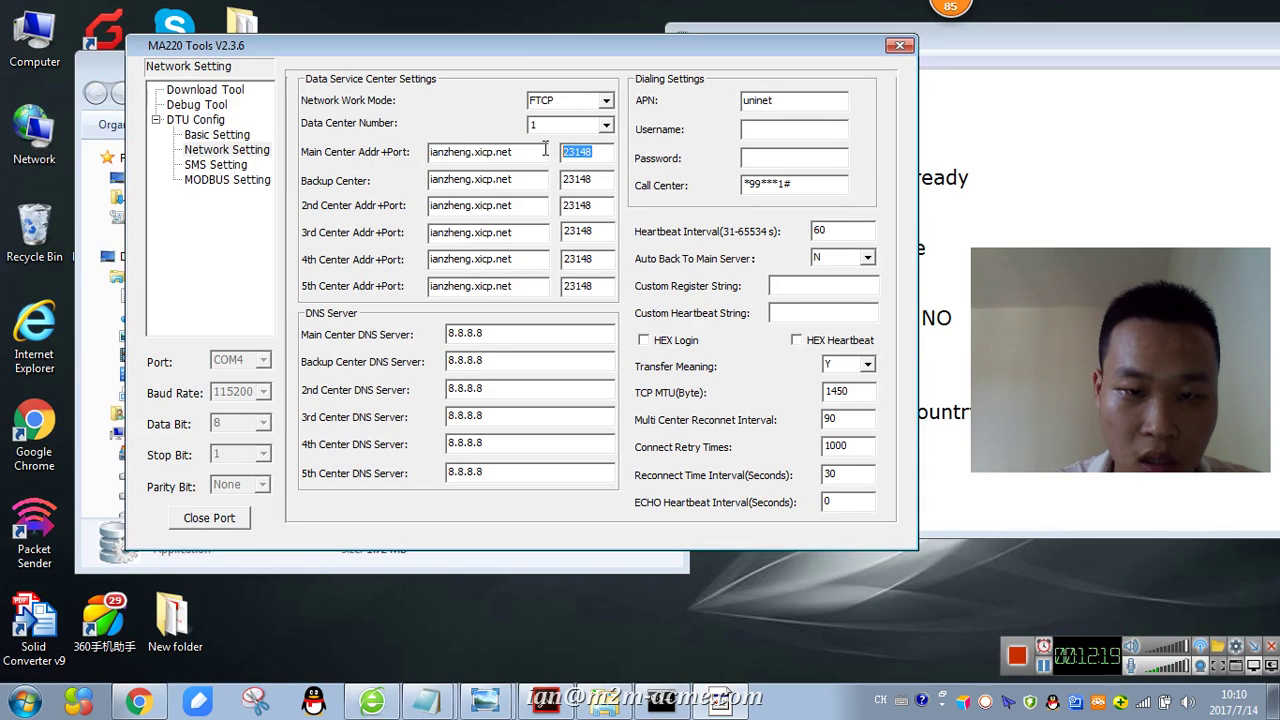
pyautogui.hotkey('alt', 'Tab')
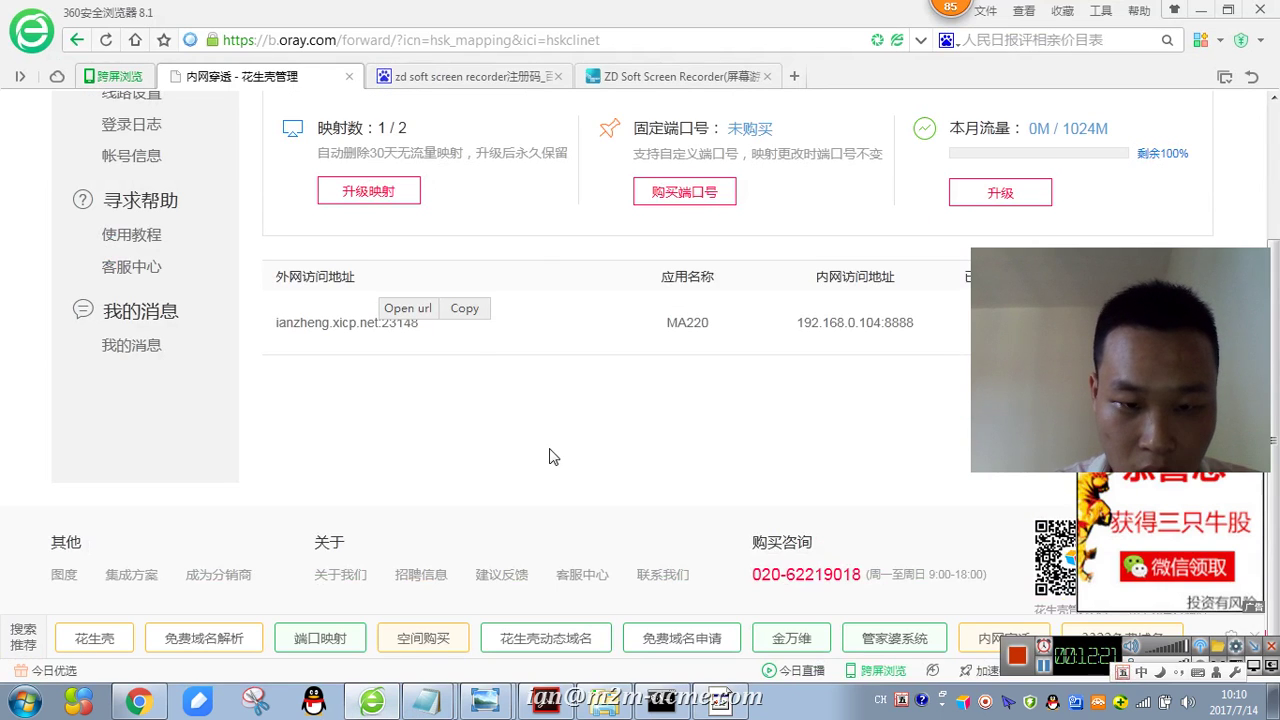
pyautogui.moveTo(432, 334); pyautogui.dragTo(381, 326)
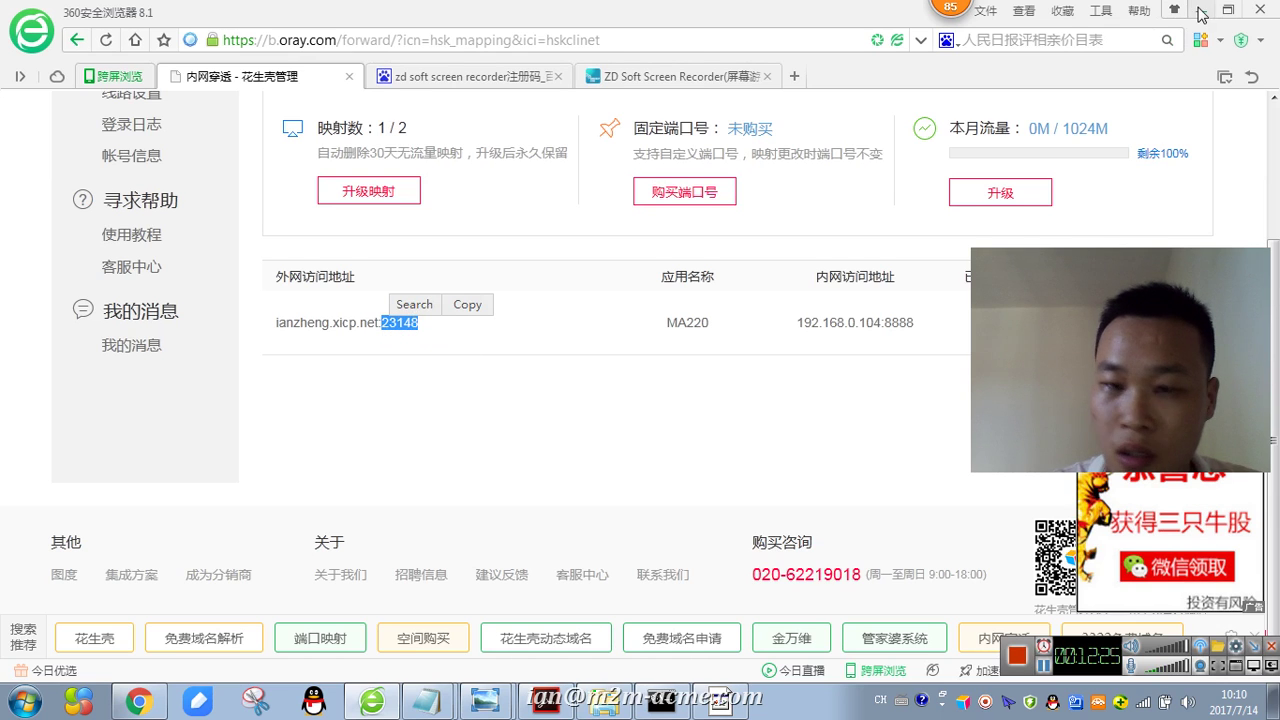
pyautogui.hotkey('alt', 'Tab')
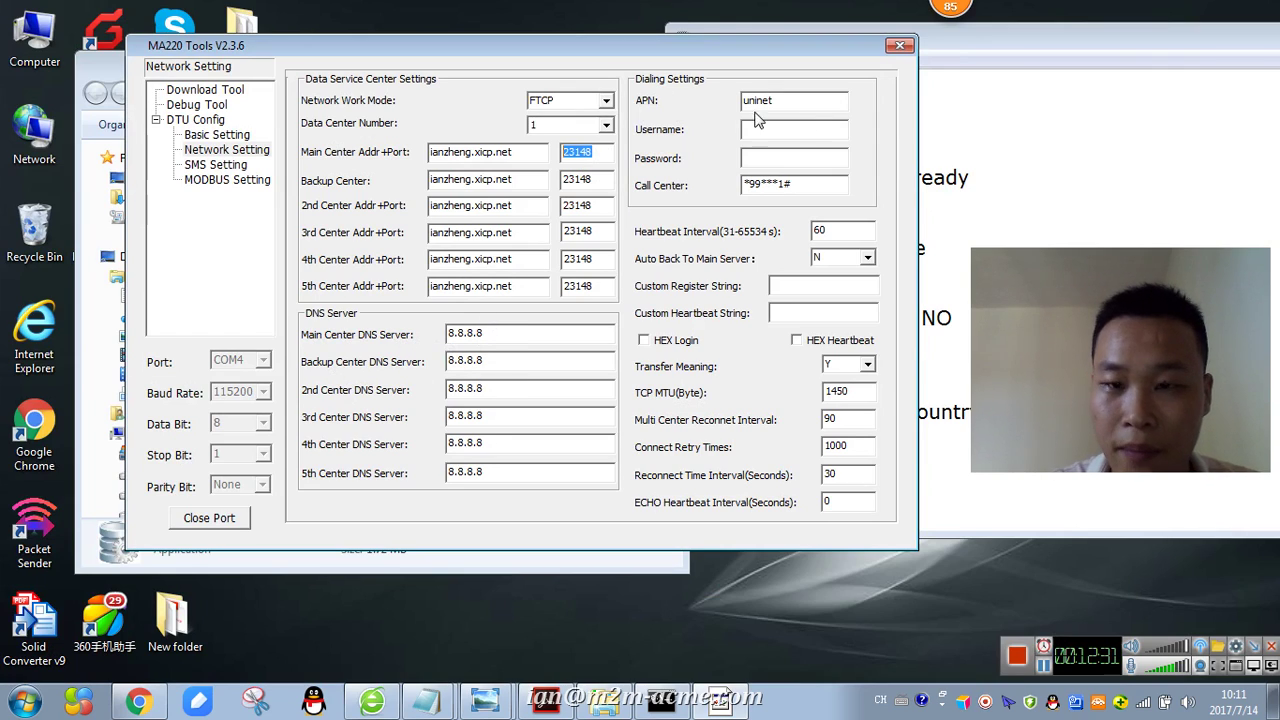
pyautogui.moveTo(1049, 40); pyautogui.dragTo(1050, 22)
# - Note 'APN' and 'different country have the different APN' in Notepad
pyautogui.write('APN')
pyautogui.press('Return')
pyautogui.press('Return')
pyautogui.write('d')
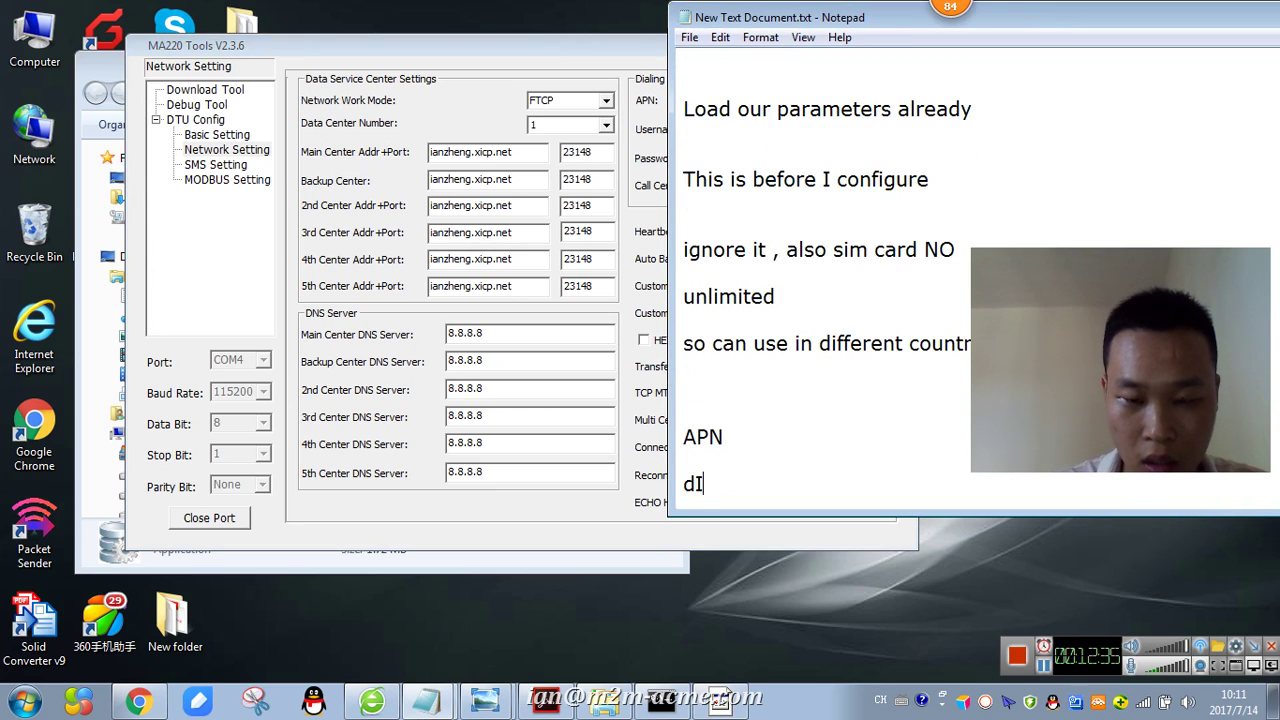
pyautogui.write('ifferent co')
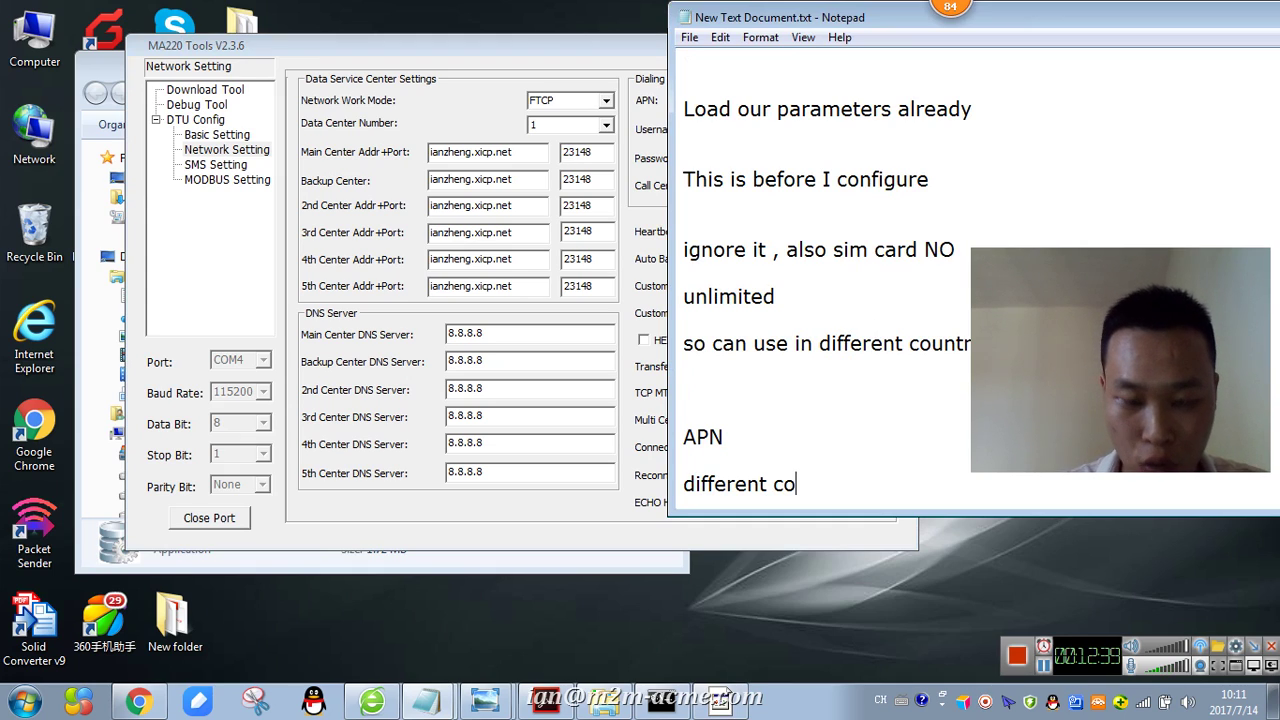
pyautogui.write('untry have the')
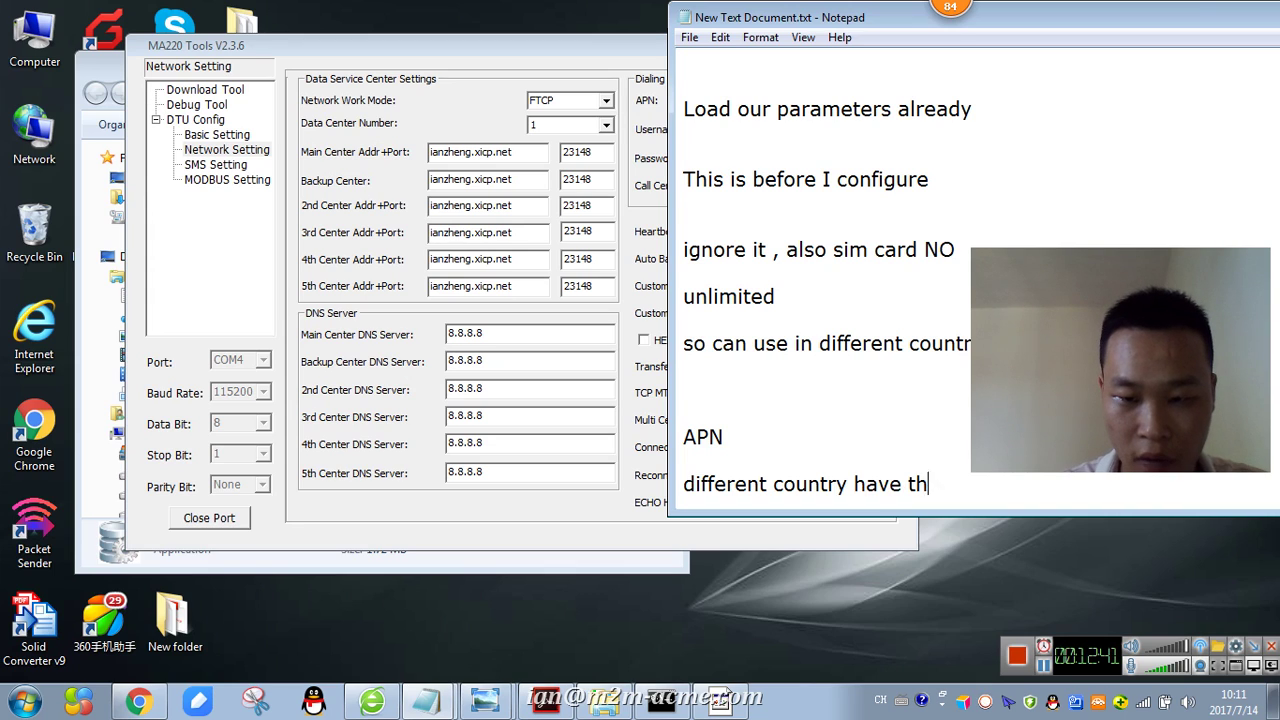
pyautogui.press('Return')
pyautogui.write('differ')
pyautogui.write('nt')
pyautogui.press('BackSpace')
pyautogui.press('BackSpace')
pyautogui.write('ent APN')
pyautogui.press('Return')
# - Add the note 'Can ask your ISP got it'
pyautogui.write('c')
pyautogui.press('BackSpace')
pyautogui.write('Can a')
pyautogui.write('sk')
pyautogui.write('sk your ')
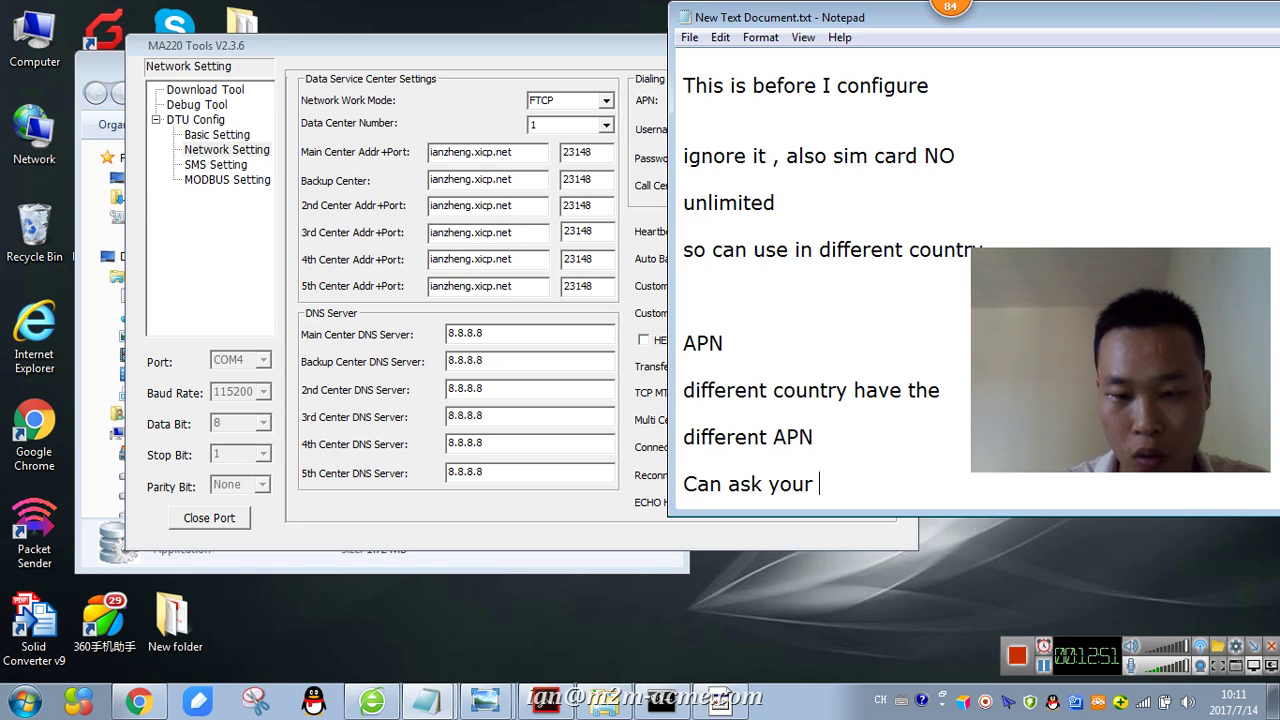
pyautogui.write('ISP got it')
pyautogui.press('Return')
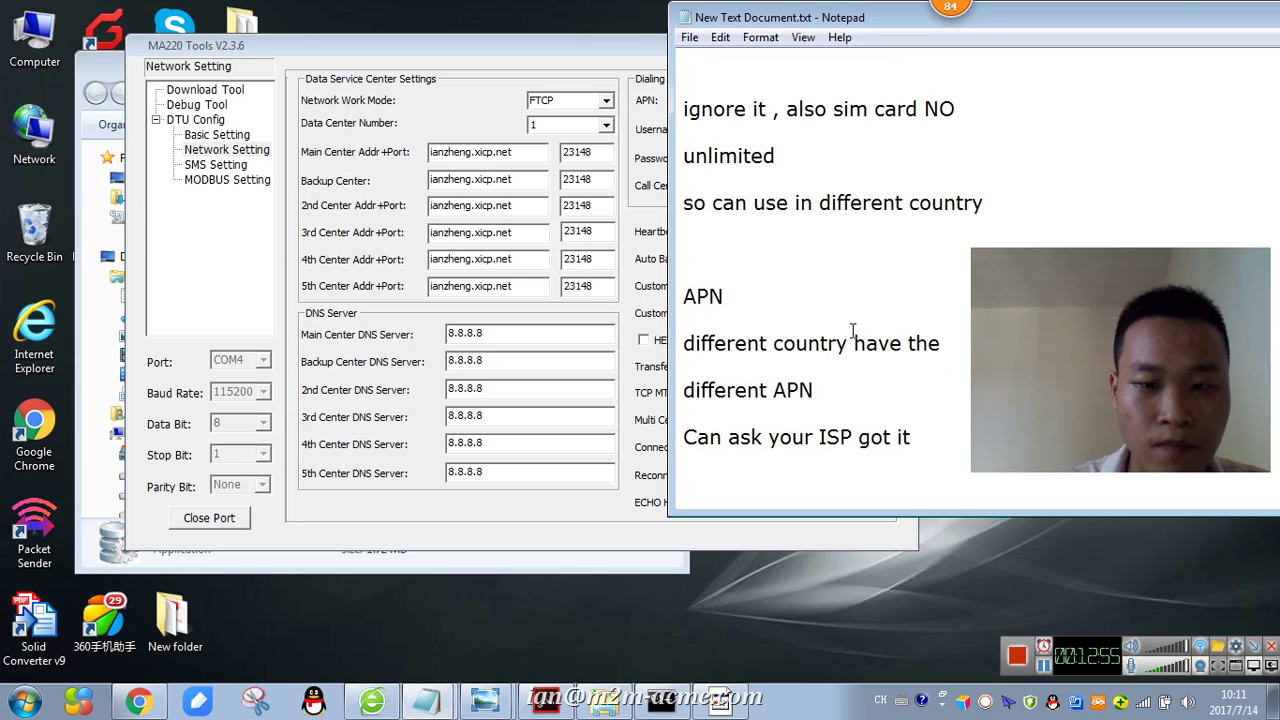
pyautogui.moveTo(524, 56); pyautogui.dragTo(474, 50)
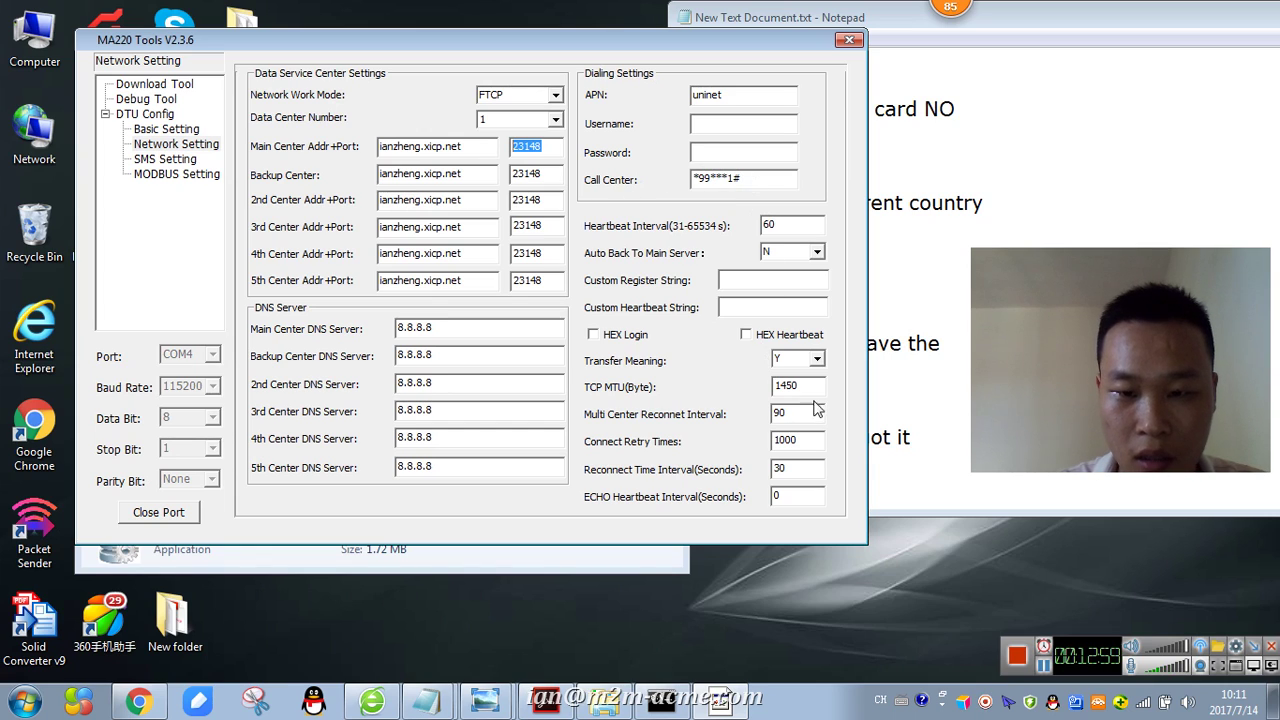
# - Review SMS settings, keep MODBUS and the first analog input disabled, then save from DTU Config
pyautogui.click(178, 161)
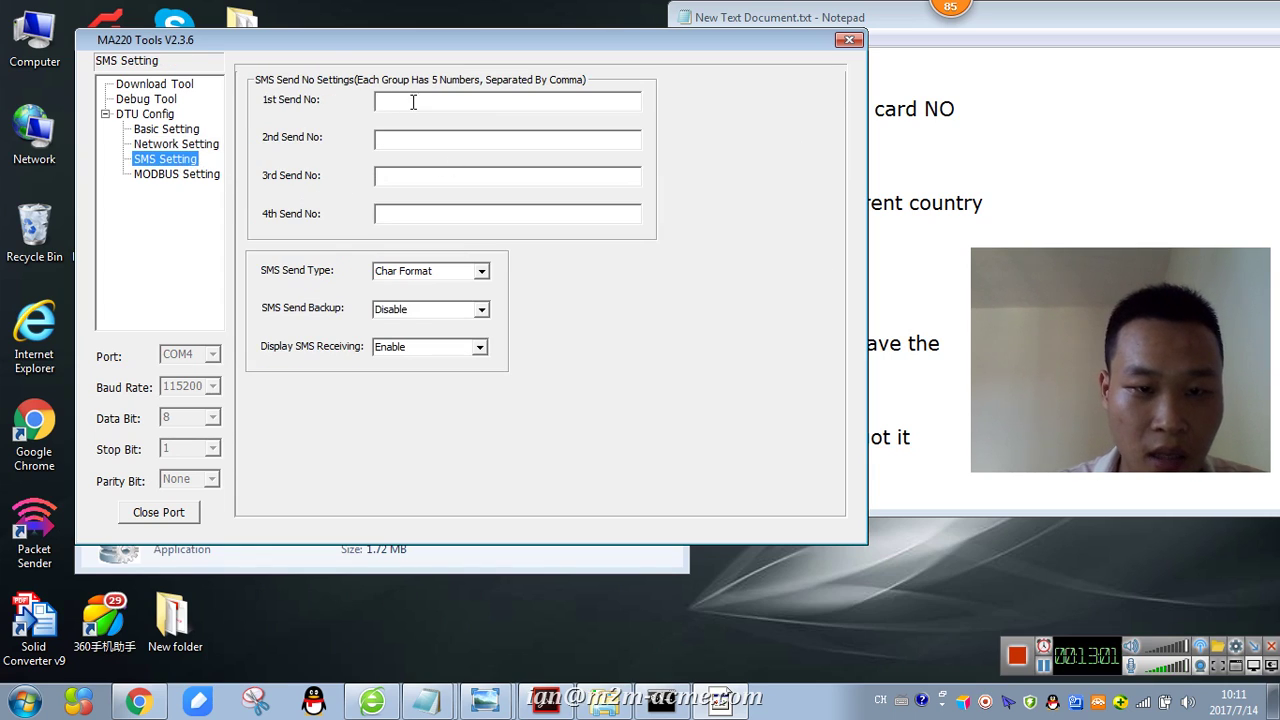
pyautogui.click(413, 102)
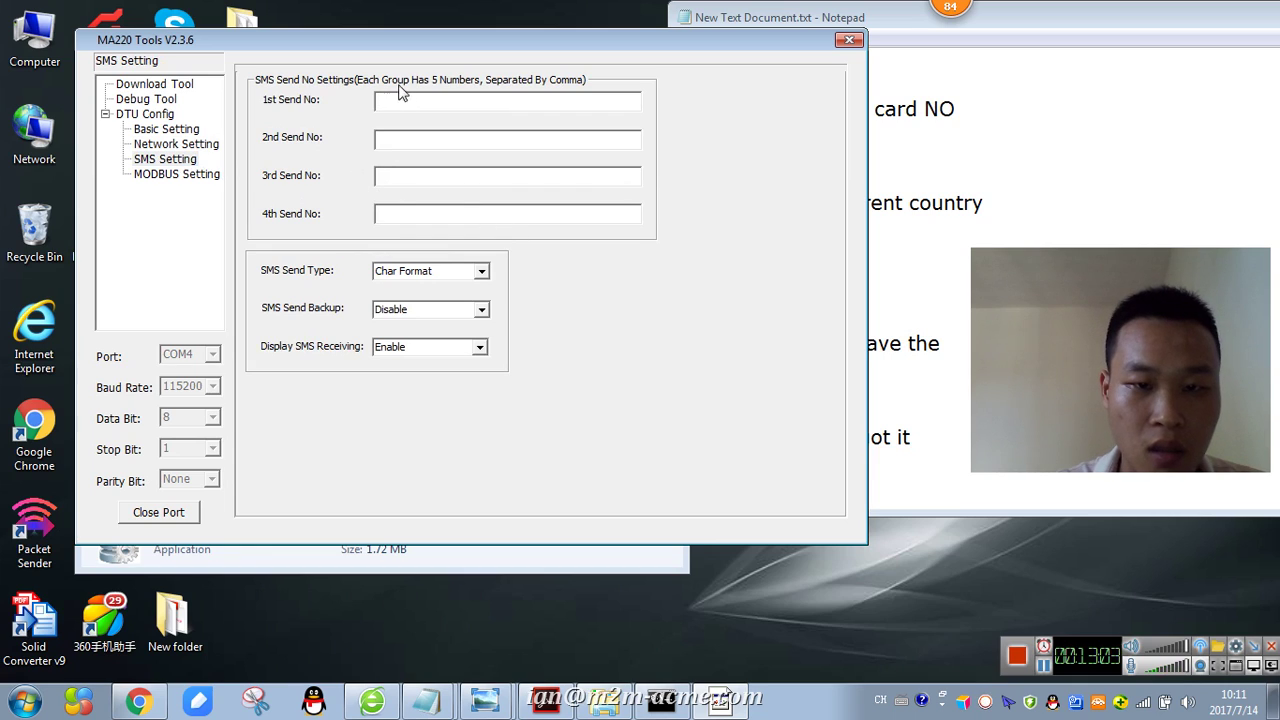
pyautogui.click(180, 175)
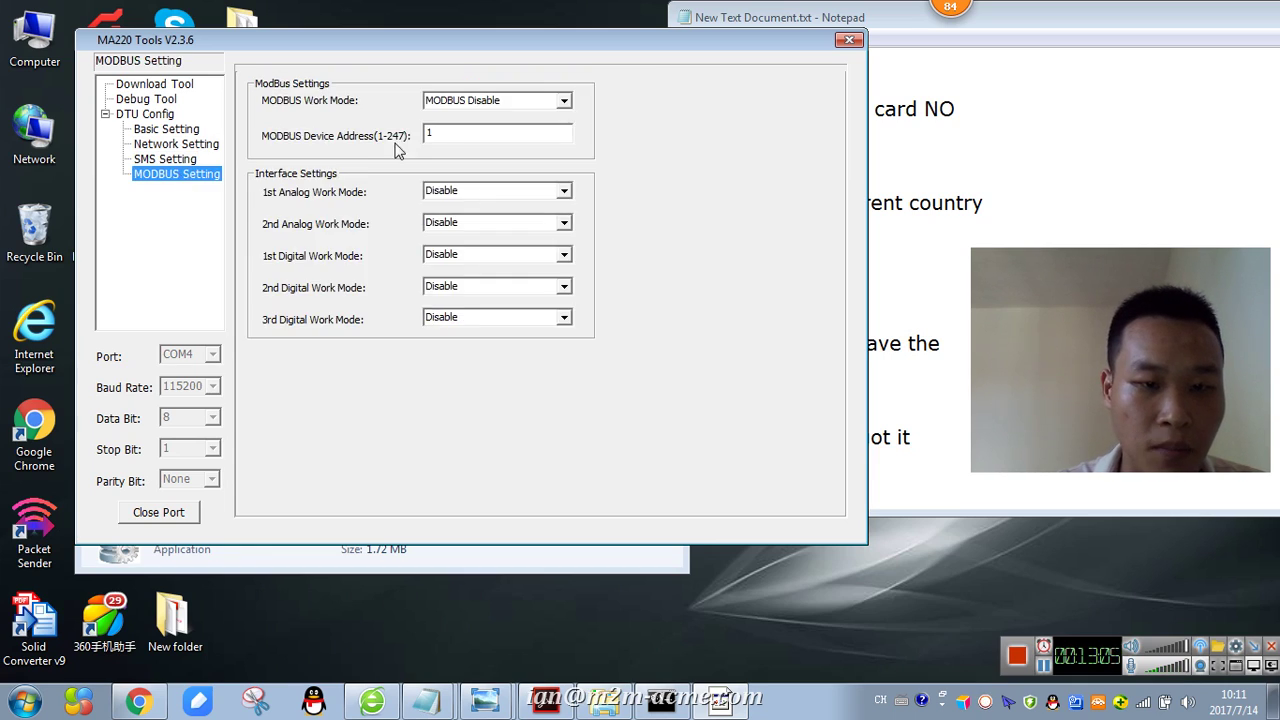
pyautogui.click(564, 101)
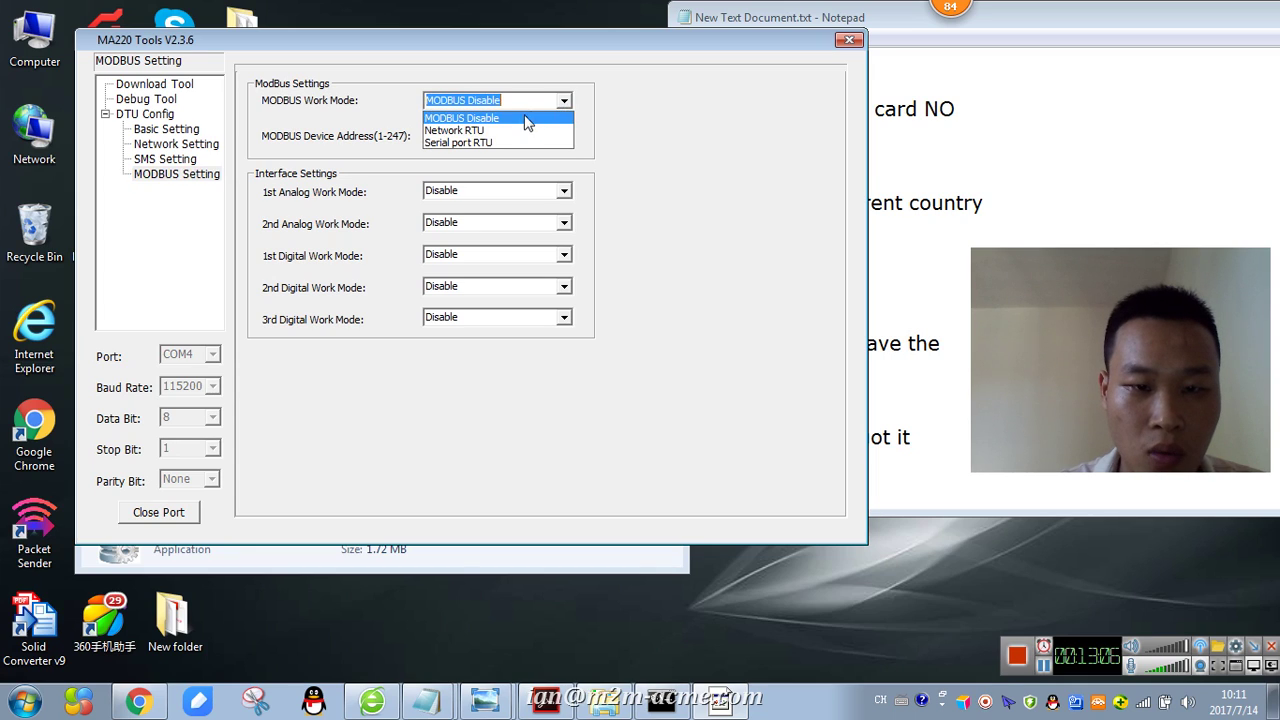
pyautogui.click(457, 119)
pyautogui.click(564, 191)
pyautogui.click(565, 192)
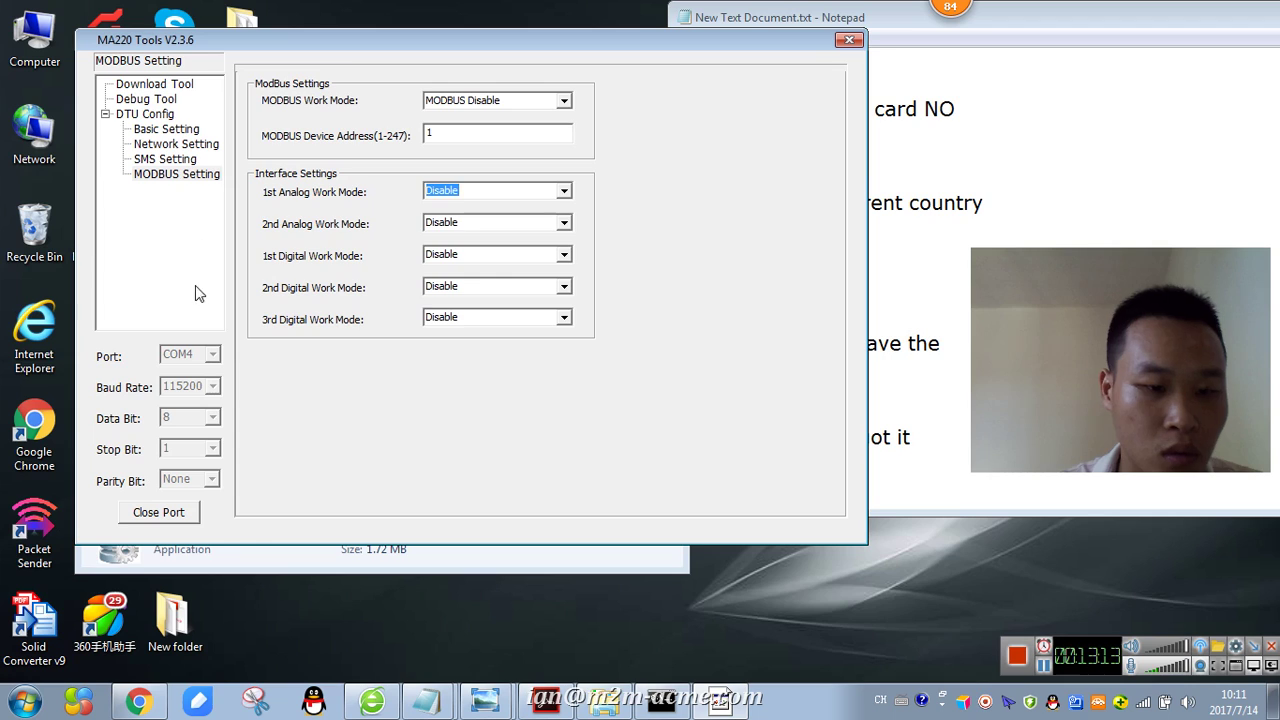
pyautogui.click(157, 116)
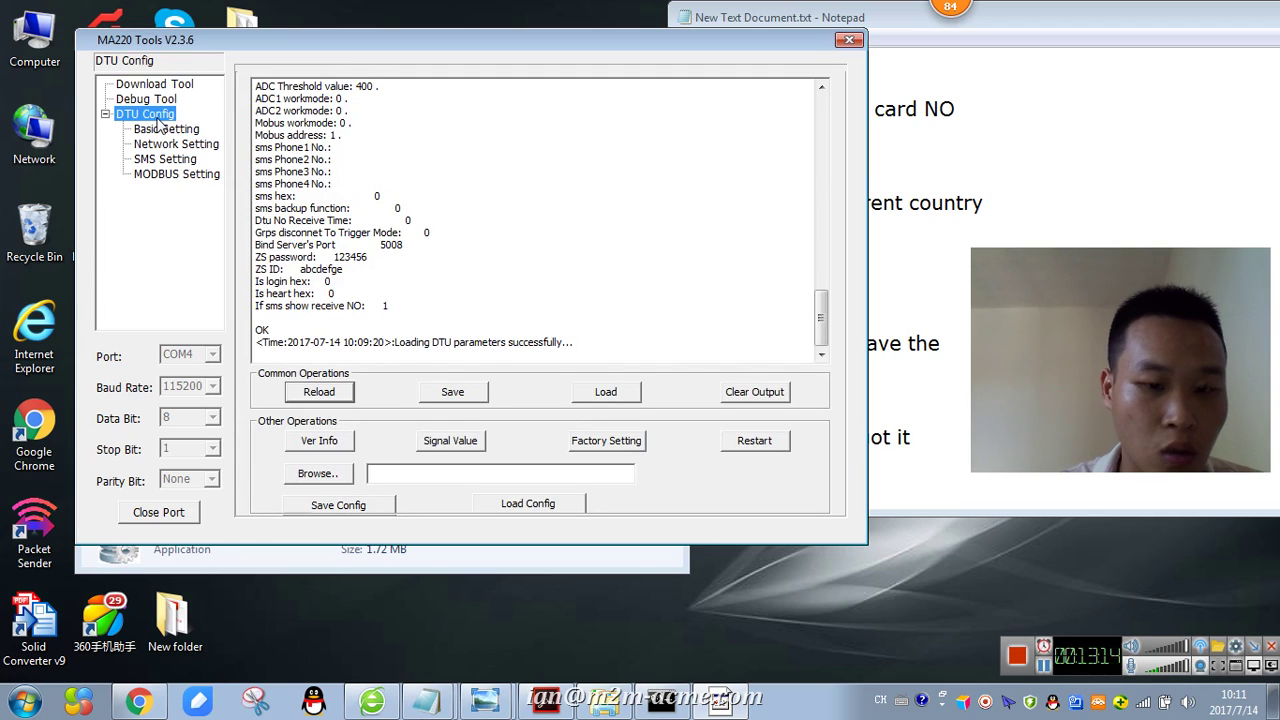
pyautogui.click(462, 394)
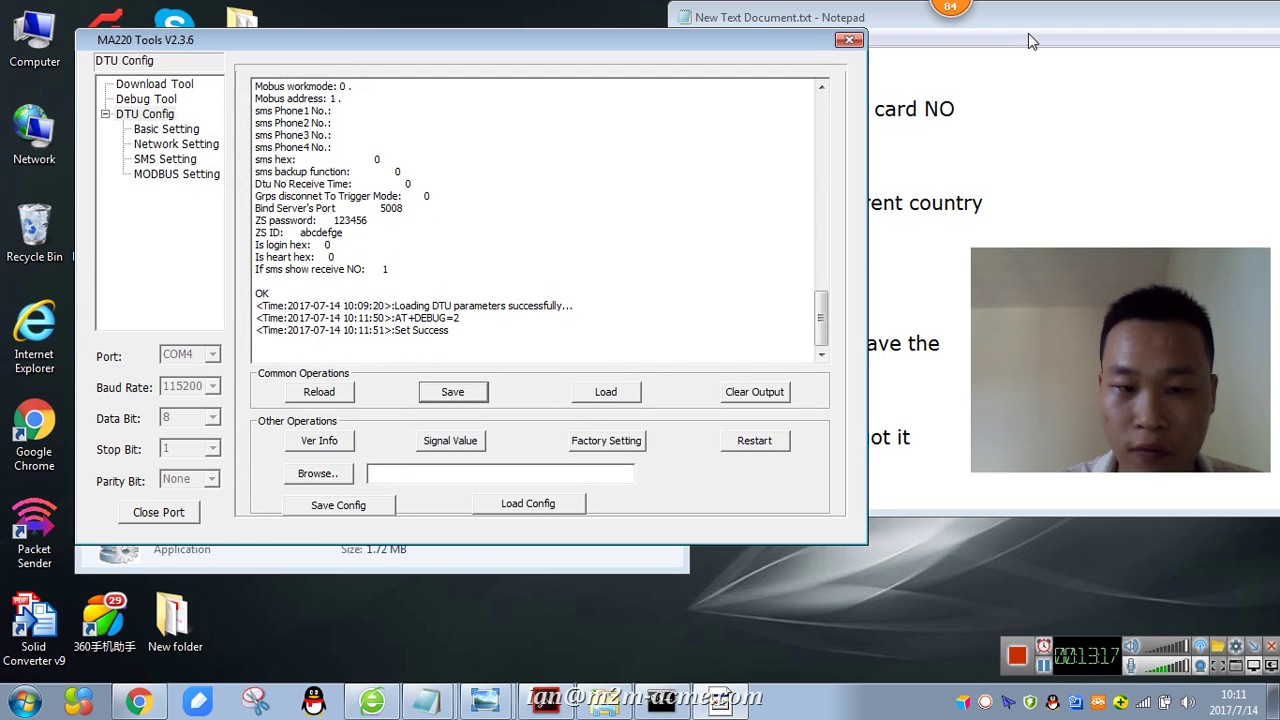
# - Note 'When save', 'Repower again' and 'Run our TCP port listen software', then rearrange windows
pyautogui.click(918, 466)
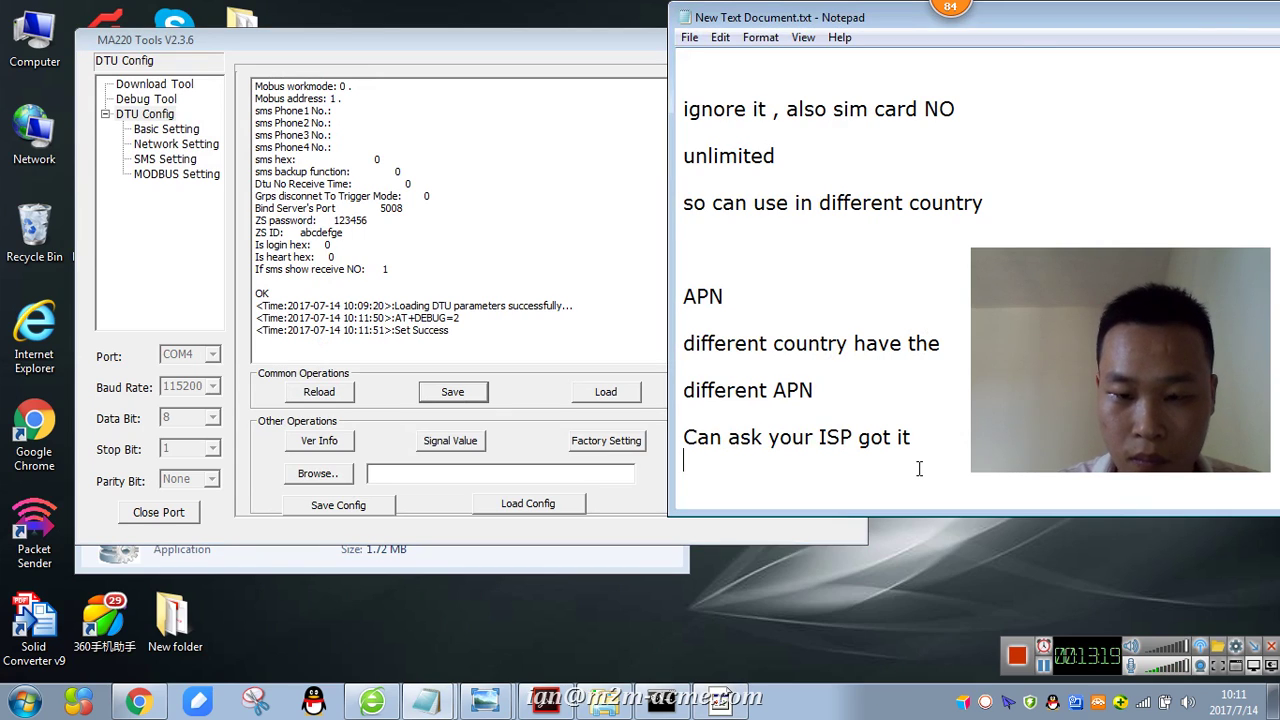
pyautogui.press('Return')
pyautogui.write('When sa')
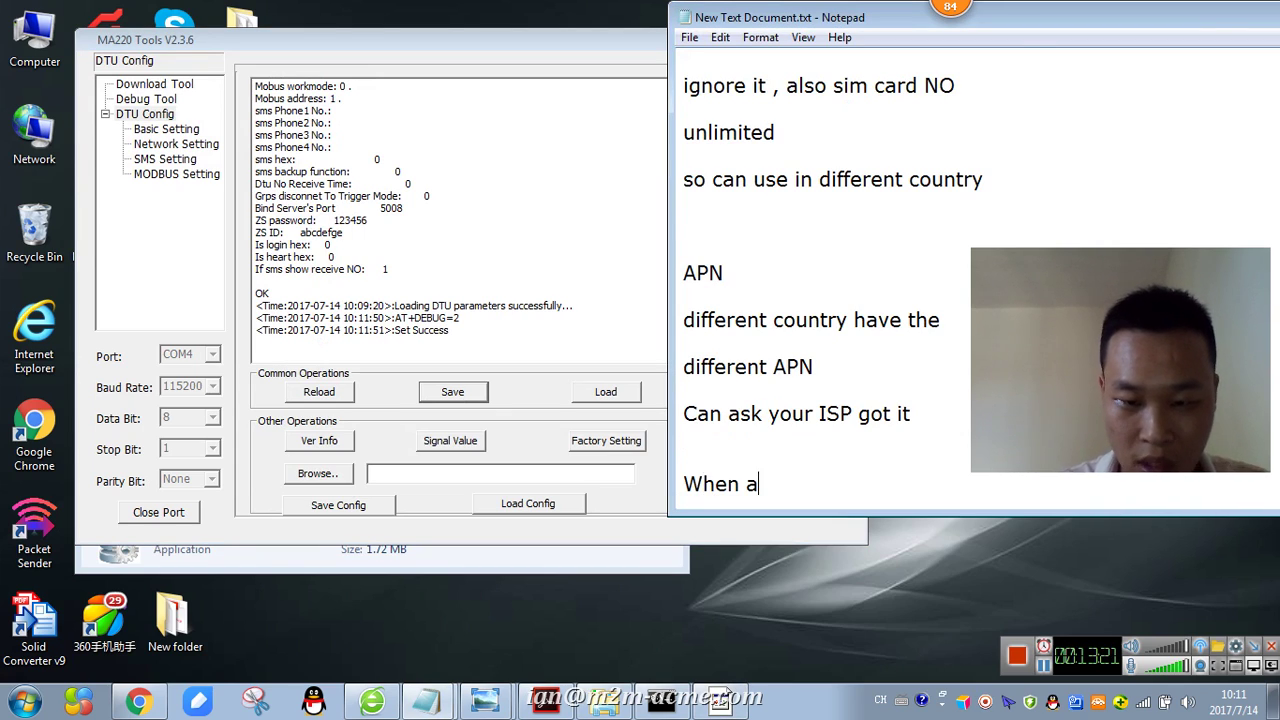
pyautogui.write('ve')
pyautogui.press('Return')
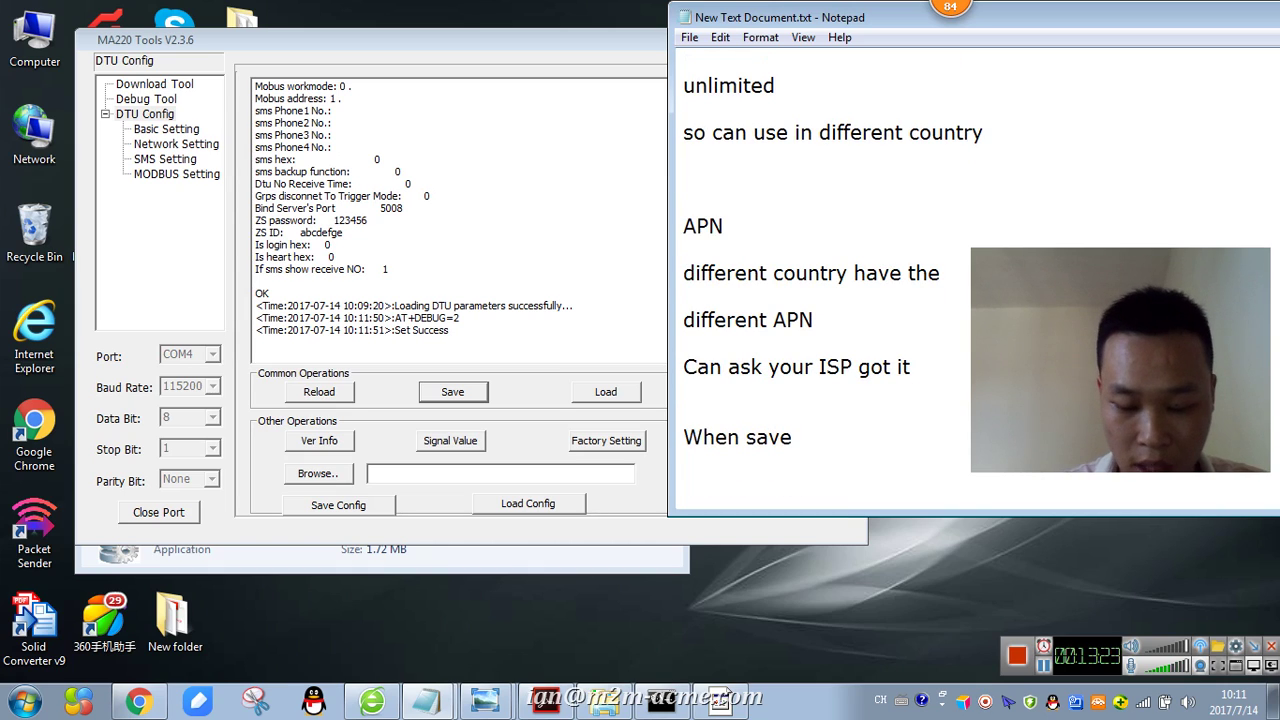
pyautogui.write('Rel')
pyautogui.write('power again')
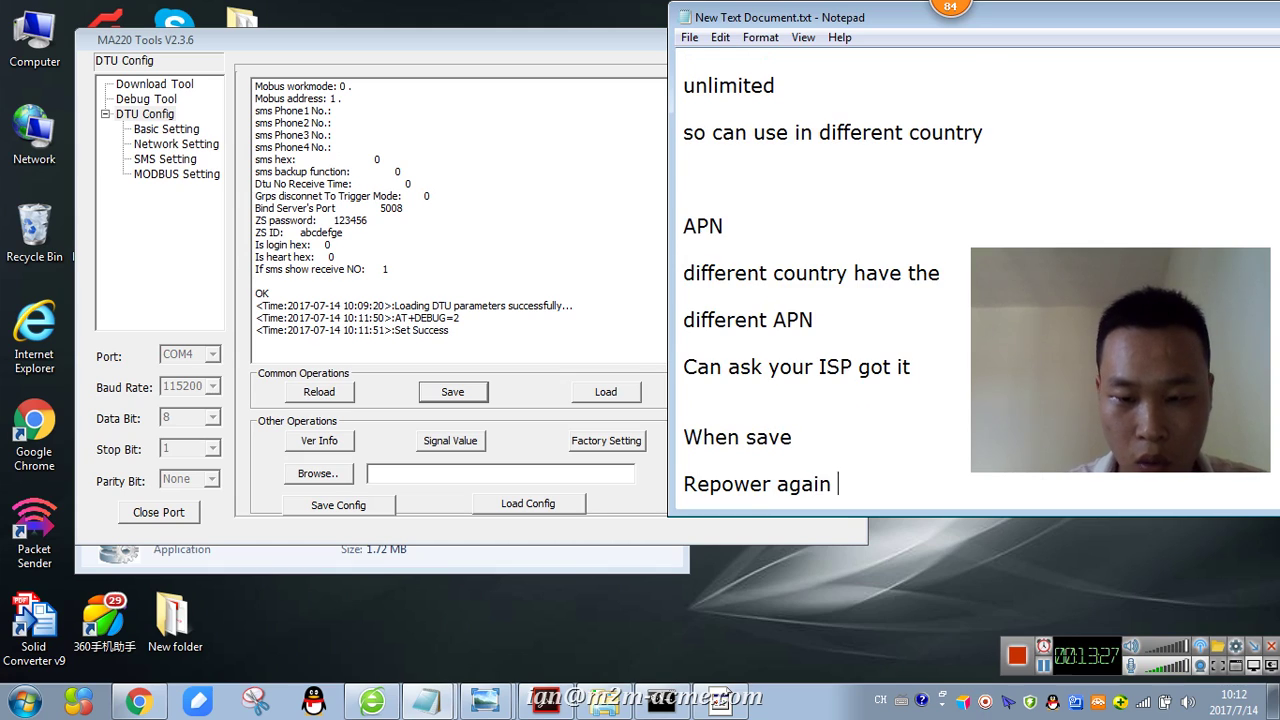
pyautogui.press('Return')
pyautogui.press('Return')
pyautogui.press('Return')
pyautogui.press('Return')
pyautogui.press('Return')
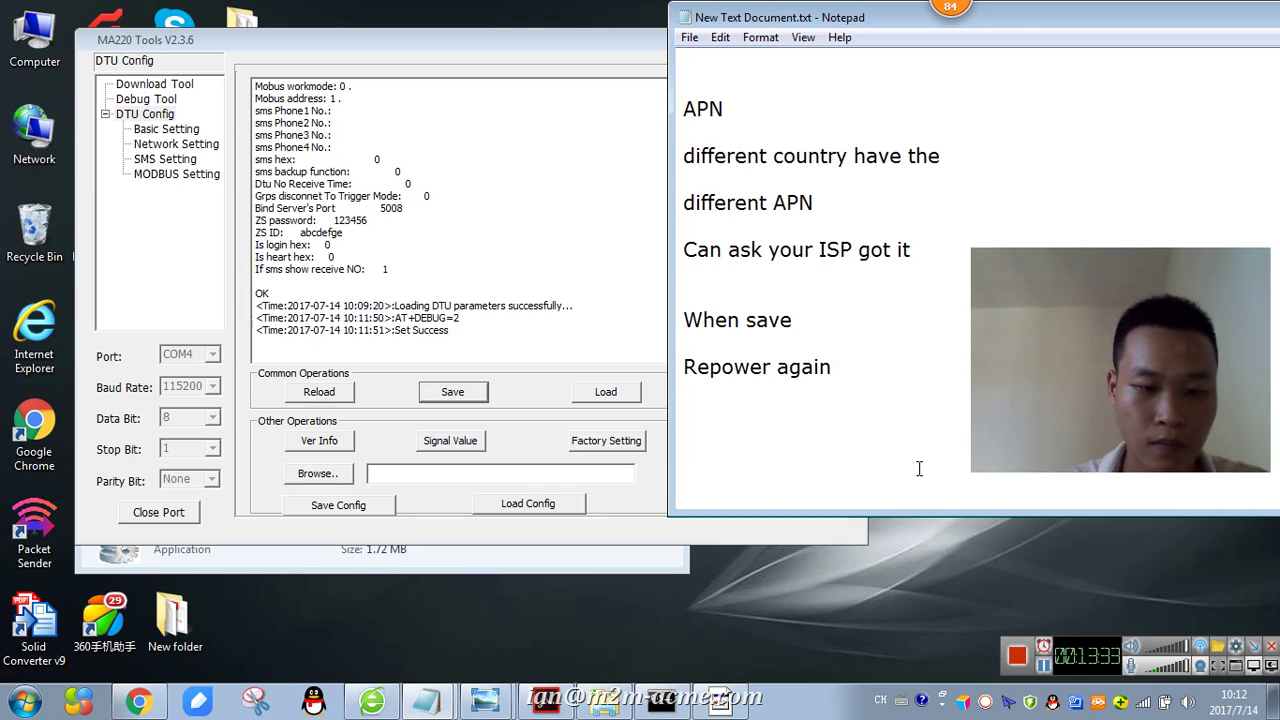
pyautogui.write('Run our TCP port liste')
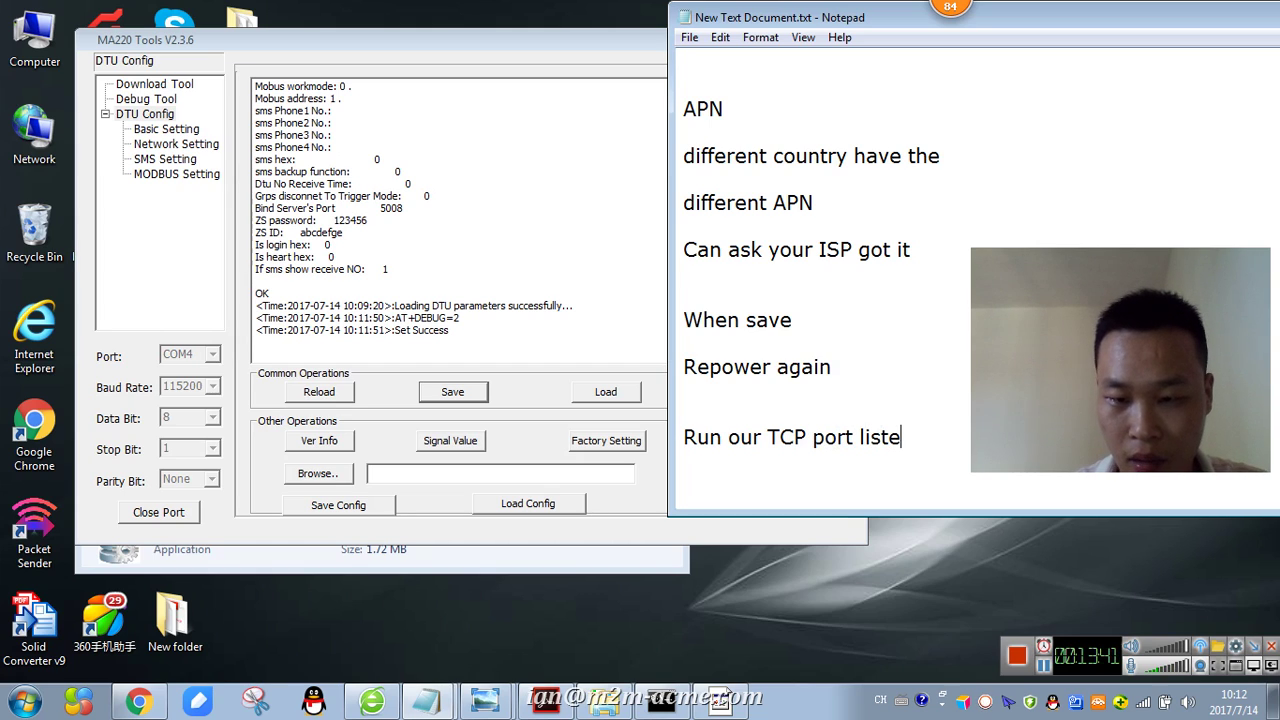
pyautogui.write('n softw')
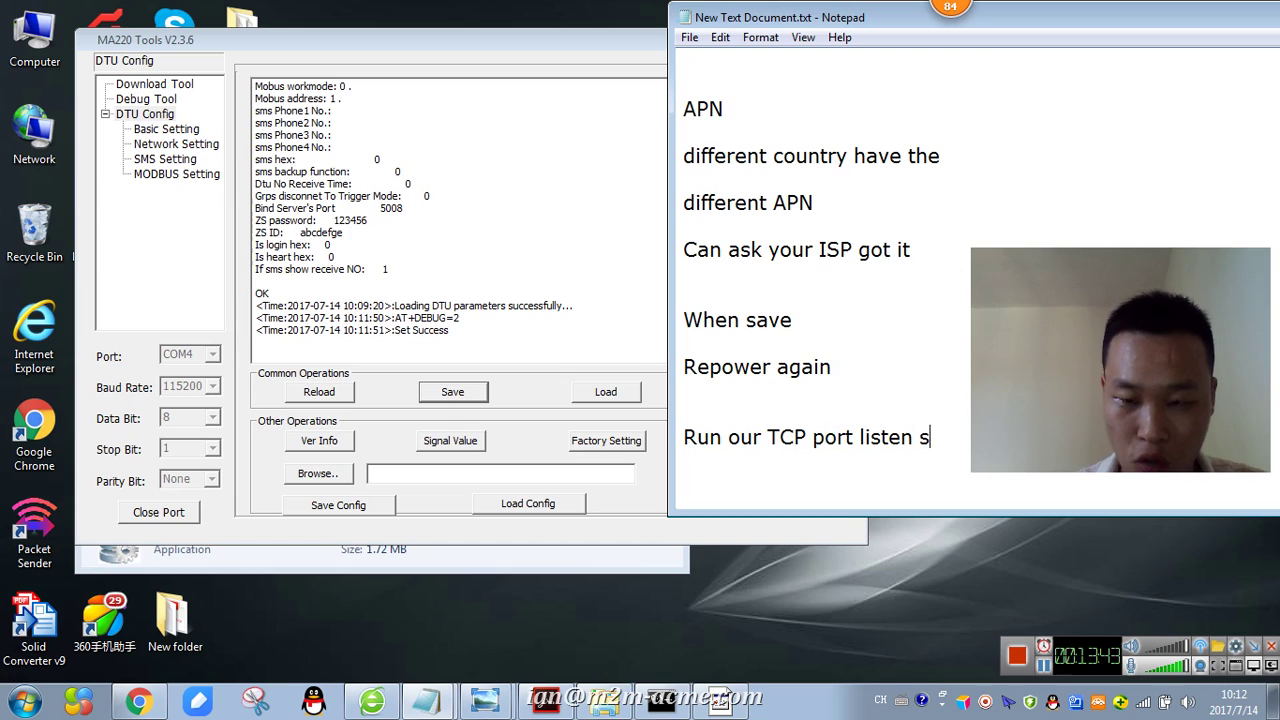
pyautogui.press('Return')
pyautogui.press('Return')
pyautogui.press('Return')
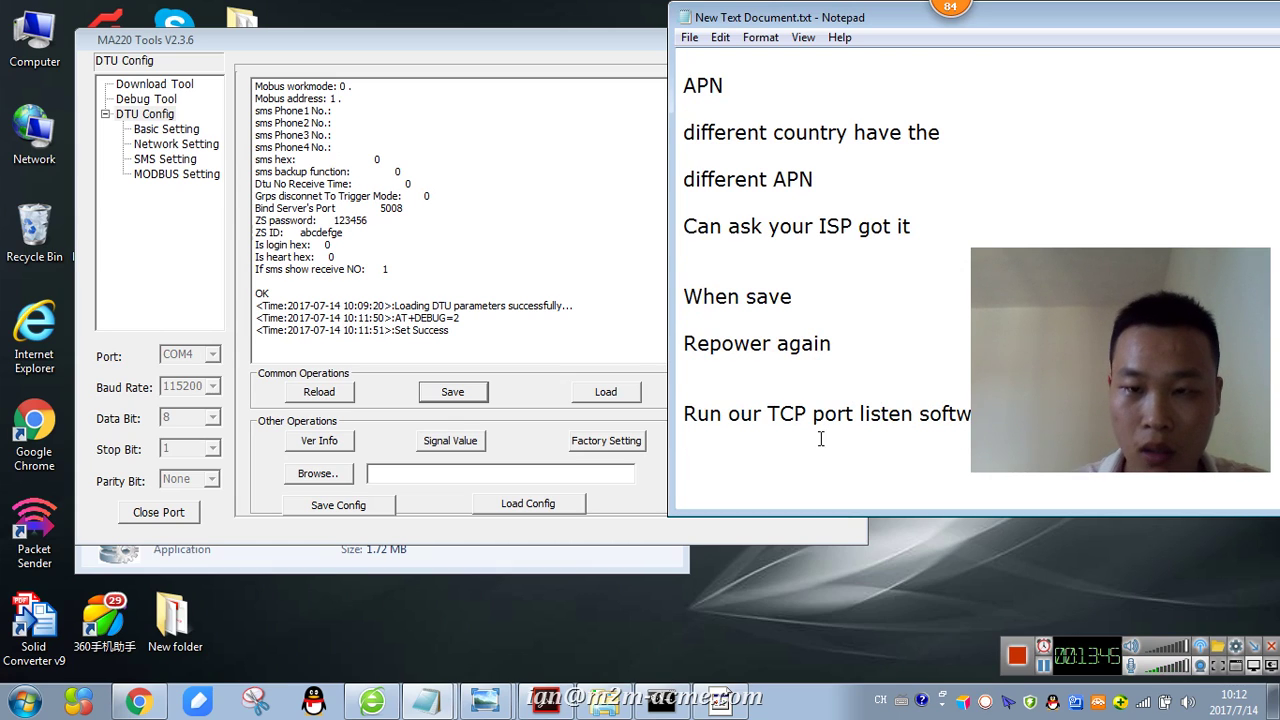
pyautogui.moveTo(866, 25); pyautogui.dragTo(766, 25)
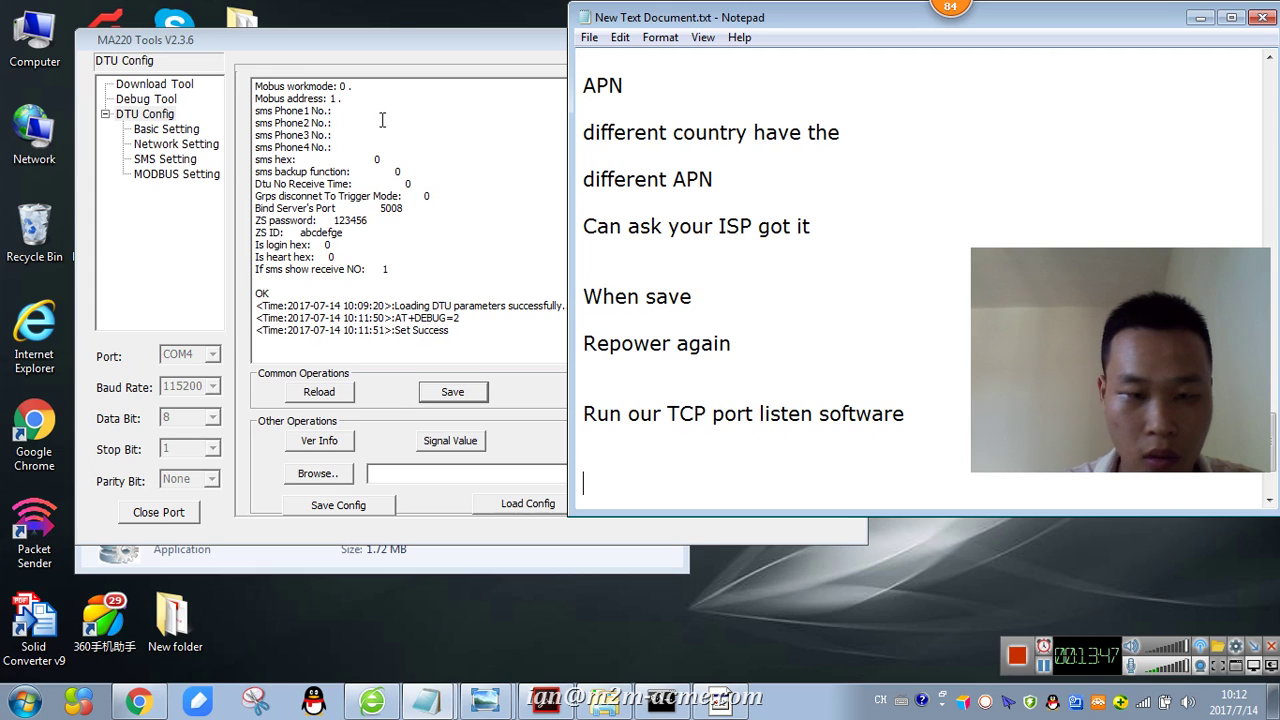
pyautogui.moveTo(390, 40); pyautogui.dragTo(869, 58)
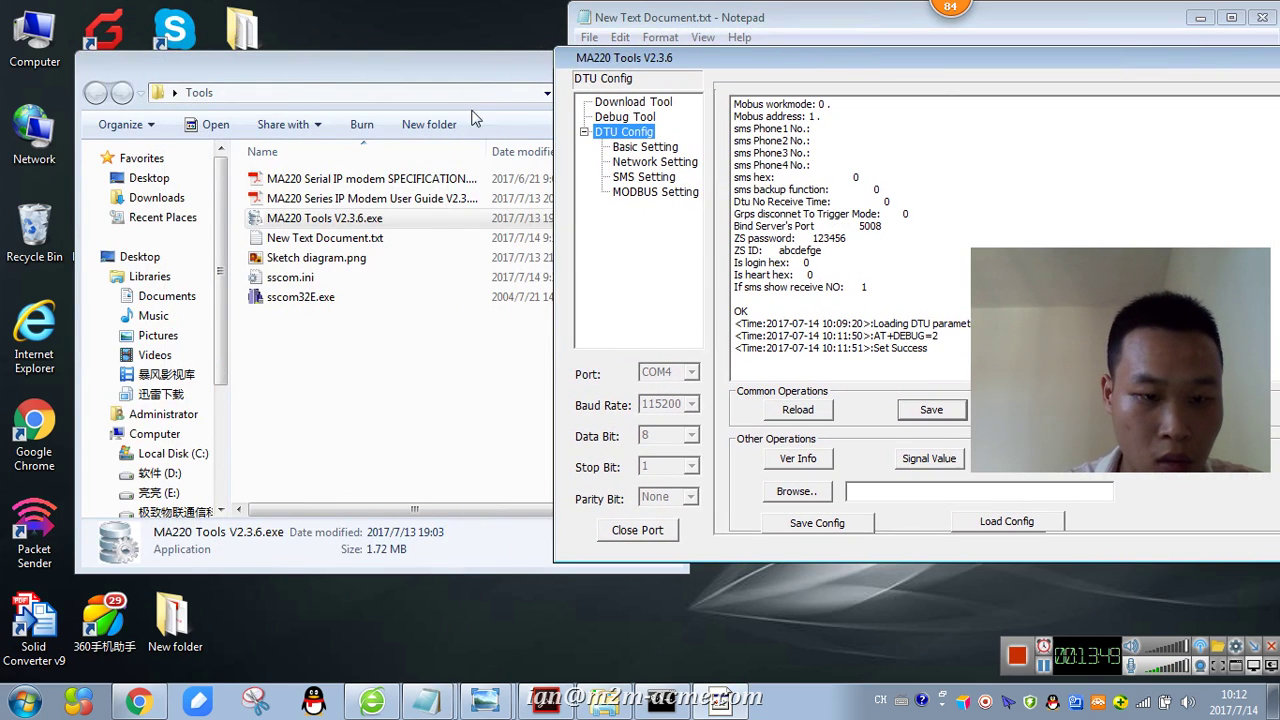
# - Set the Net Assistant protocol to TCP Server
pyautogui.click(355, 393)
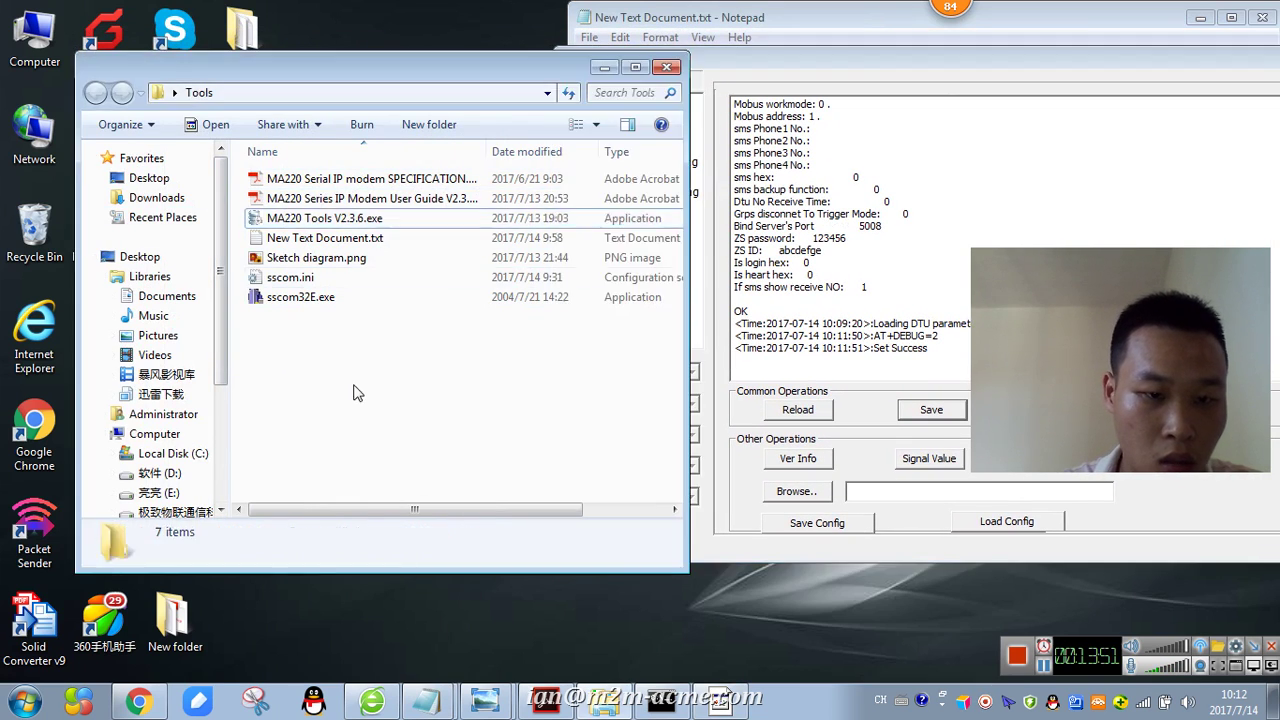
pyautogui.moveTo(333, 66); pyautogui.dragTo(511, 66)
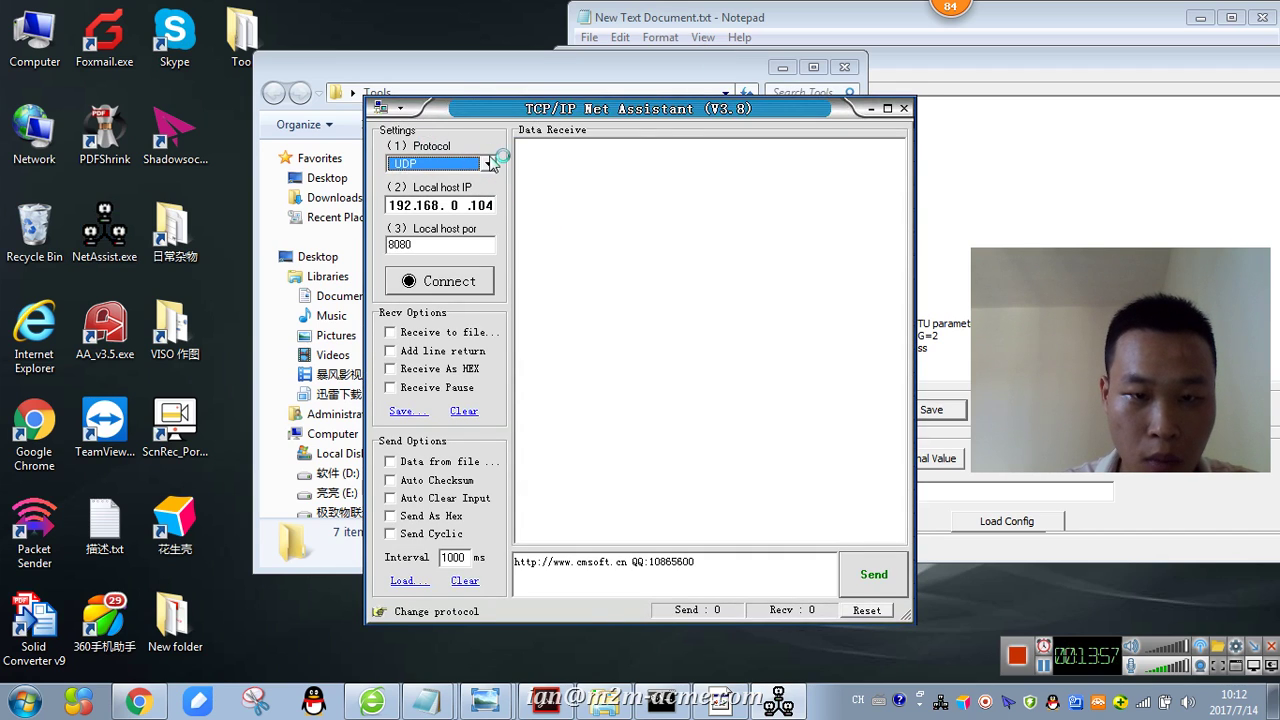
pyautogui.click(490, 163)
pyautogui.click(452, 203)
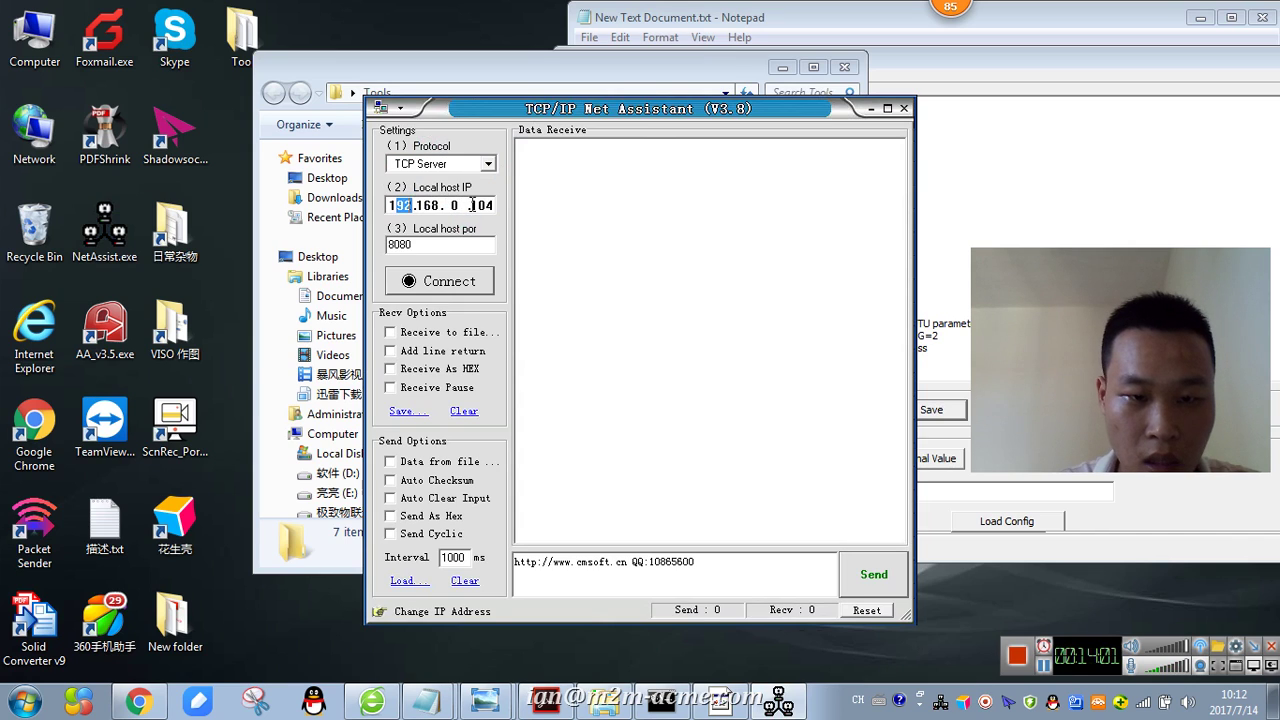
# - Confirm local IP 192.168.0.104, change the port to 8888 and start listening for modem data
pyautogui.click(663, 700)
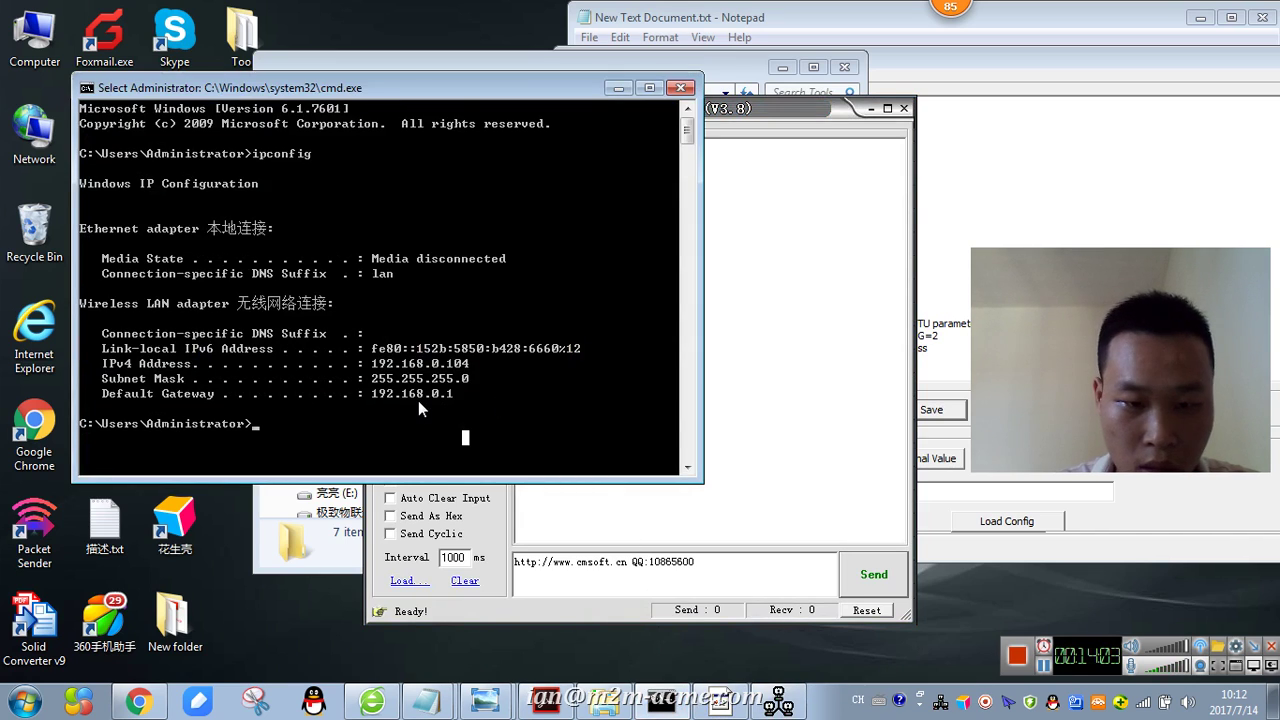
pyautogui.moveTo(476, 367); pyautogui.dragTo(374, 364)
pyautogui.click(618, 89)
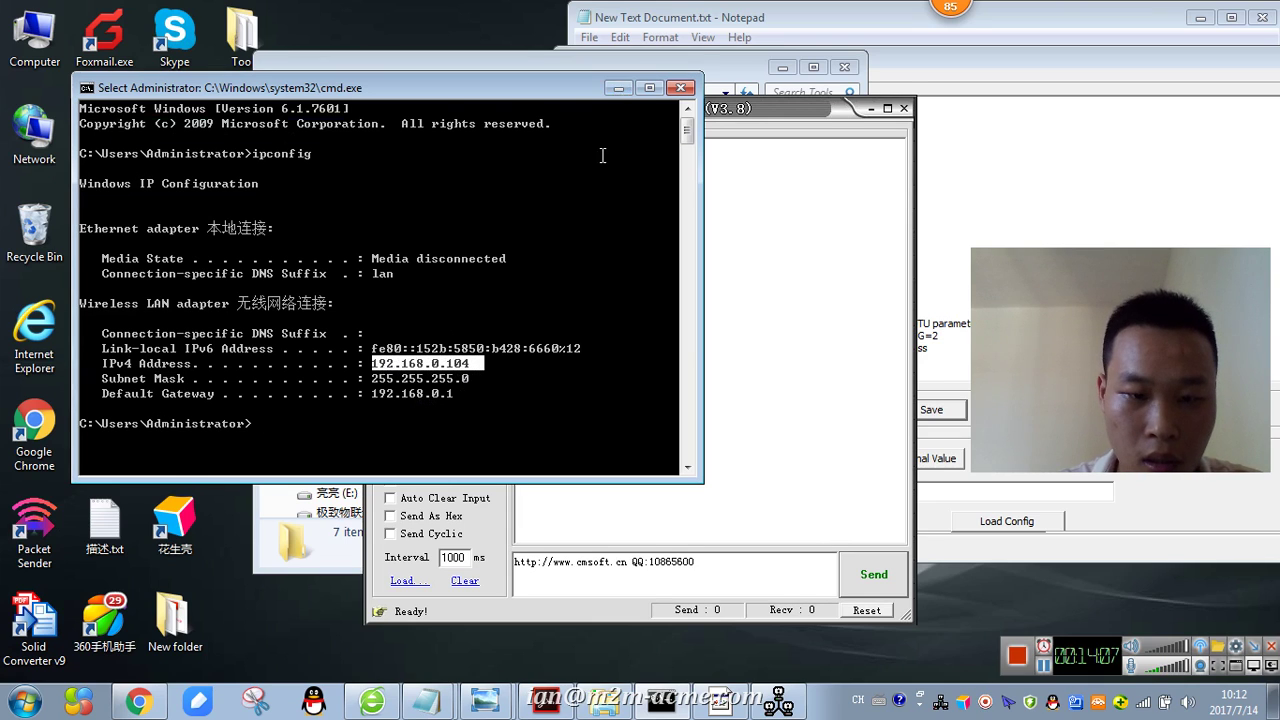
pyautogui.doubleClick(405, 244)
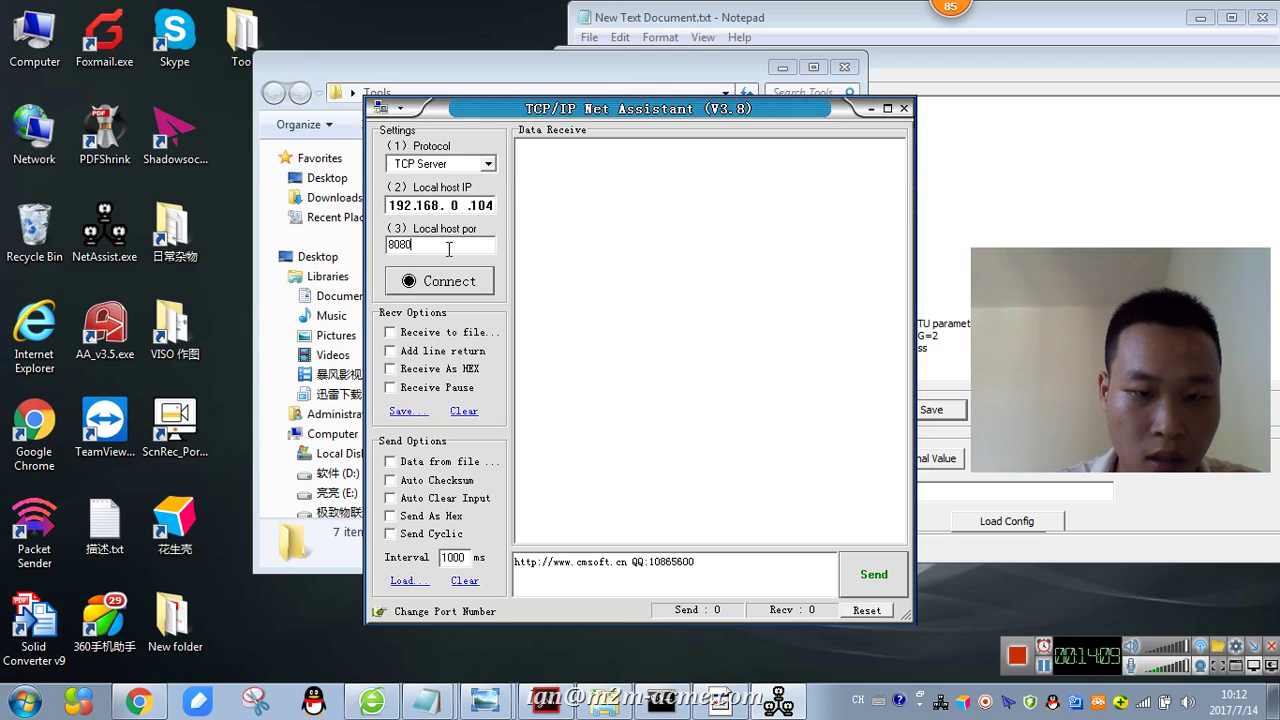
pyautogui.write('8888')
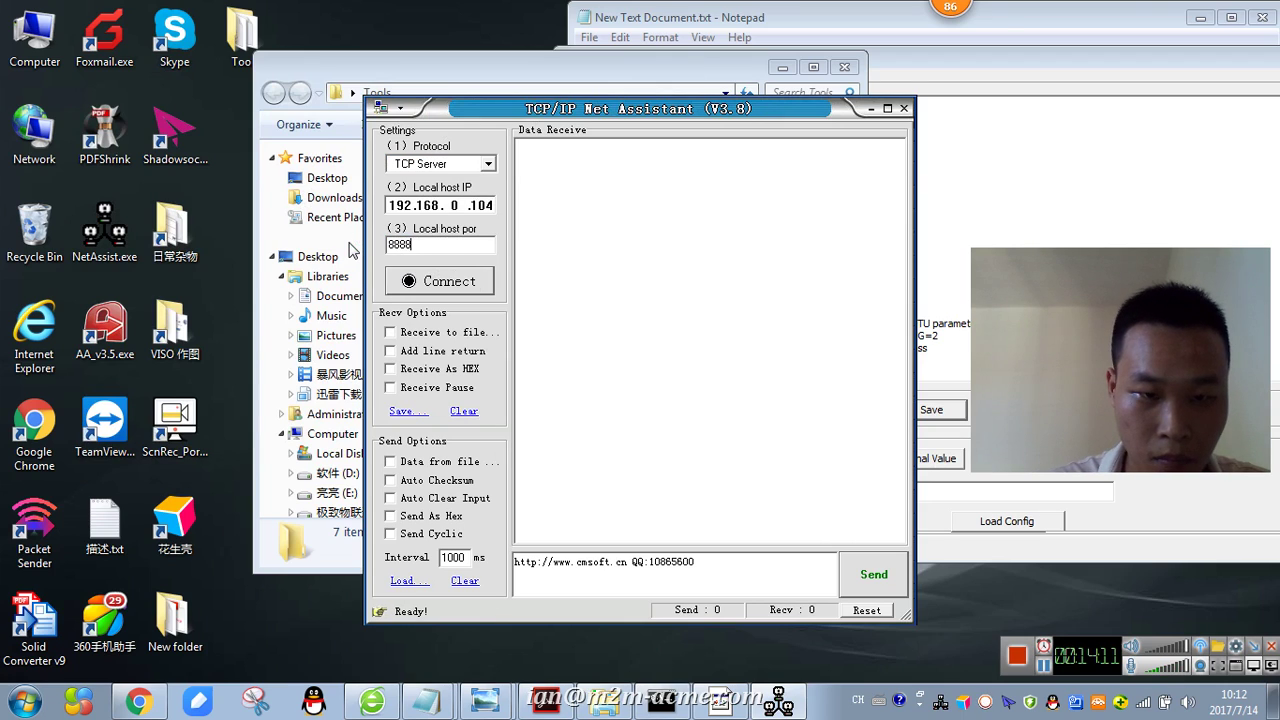
pyautogui.click(455, 285)
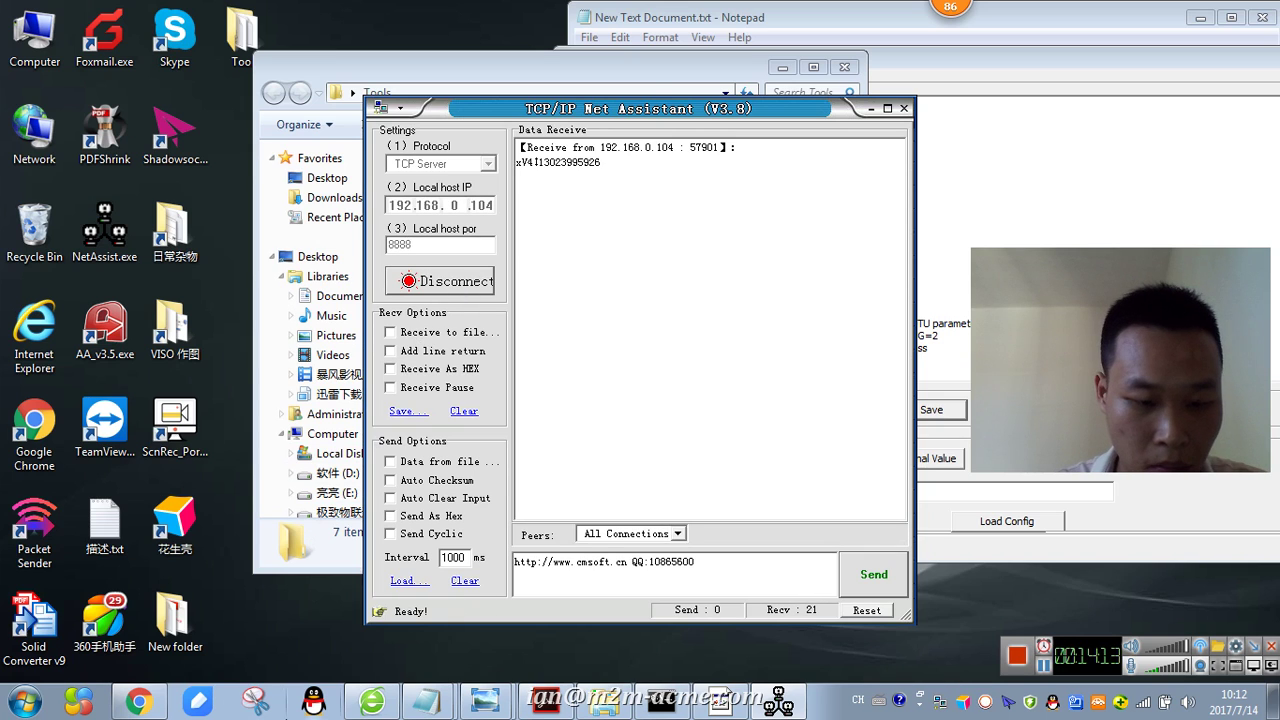
pyautogui.click(352, 708)
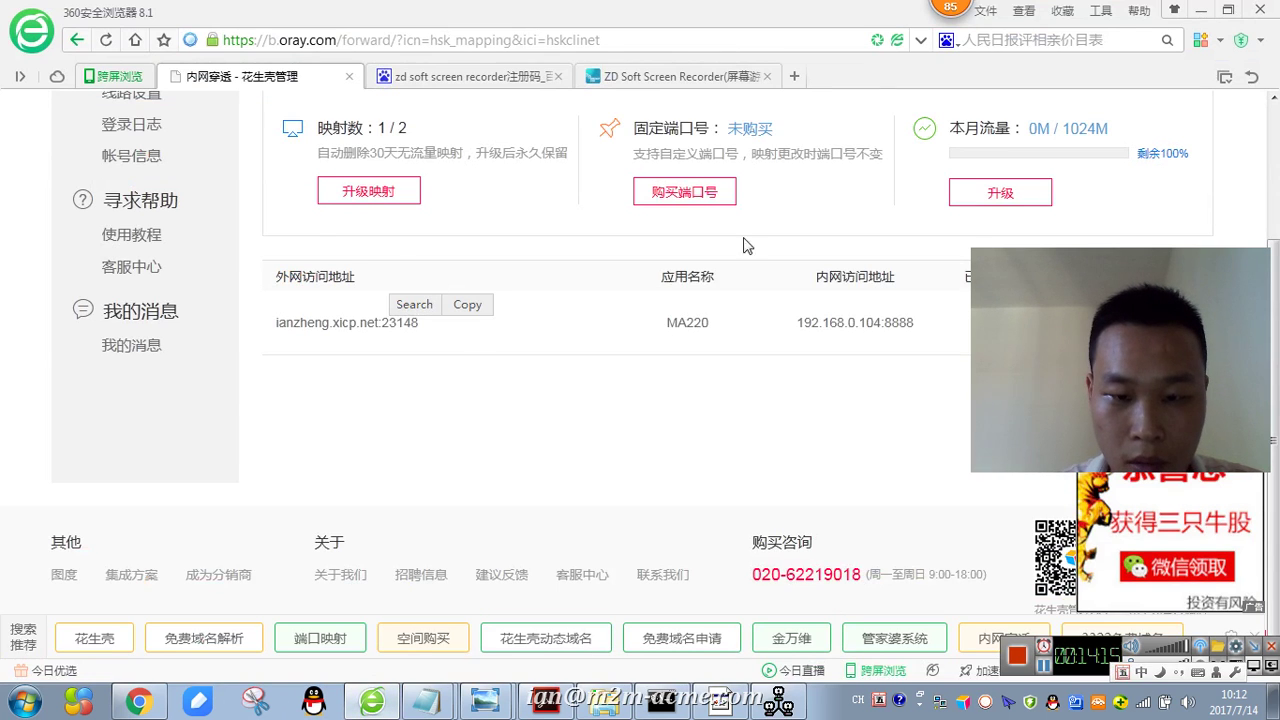
# - Verify the MA220 mapping's internal port 8888 on the Oray page, then minimize the browser
pyautogui.click(1228, 9)
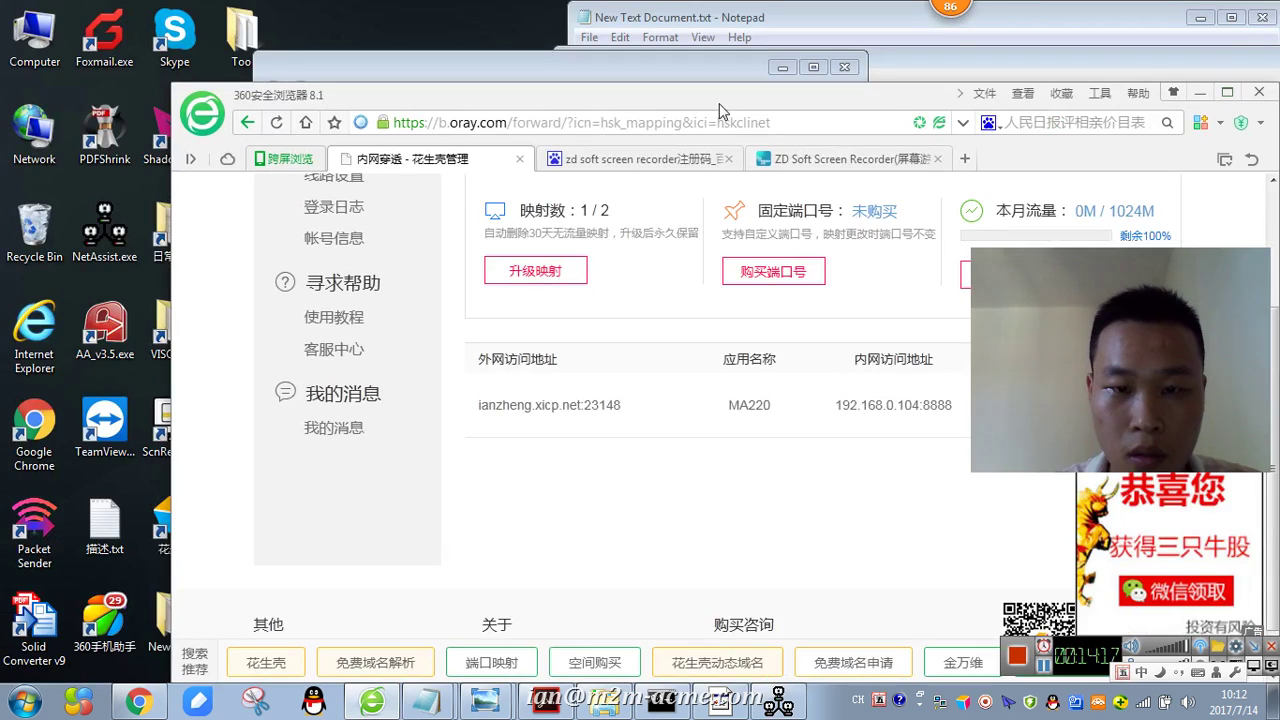
pyautogui.moveTo(651, 93); pyautogui.dragTo(391, 47)
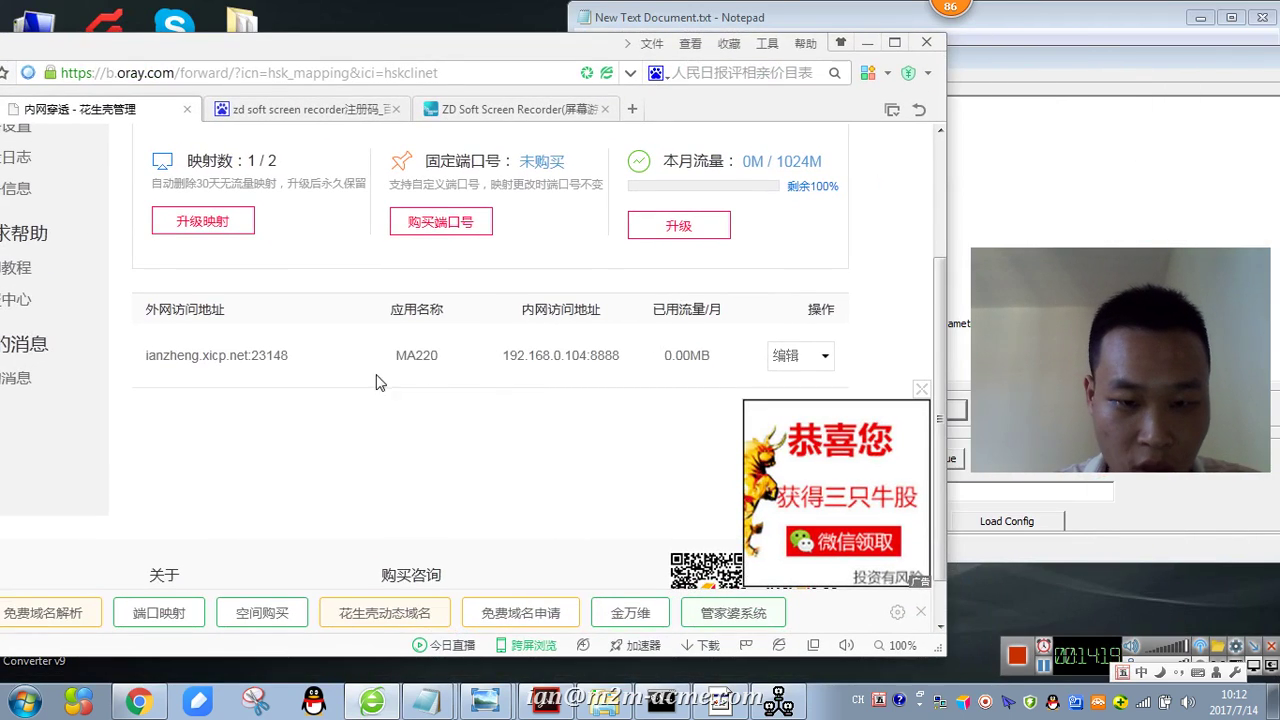
pyautogui.moveTo(590, 355); pyautogui.dragTo(620, 356)
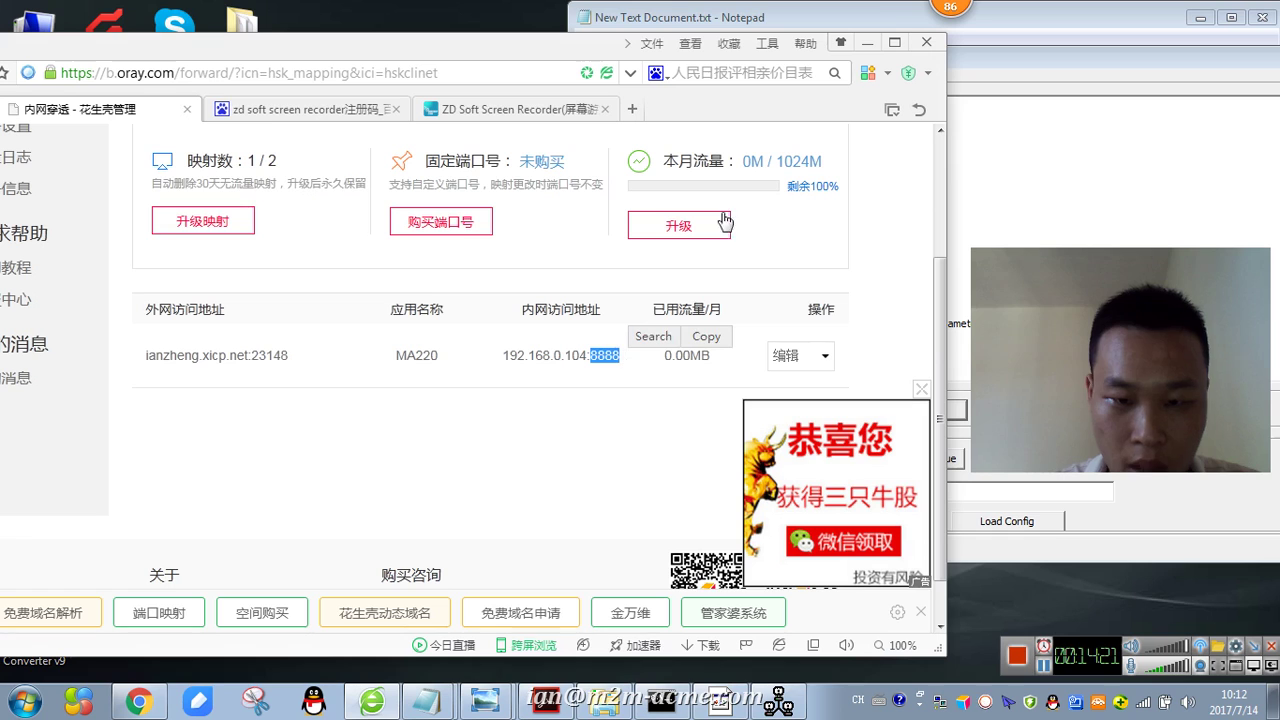
pyautogui.click(867, 43)
pyautogui.click(957, 82)
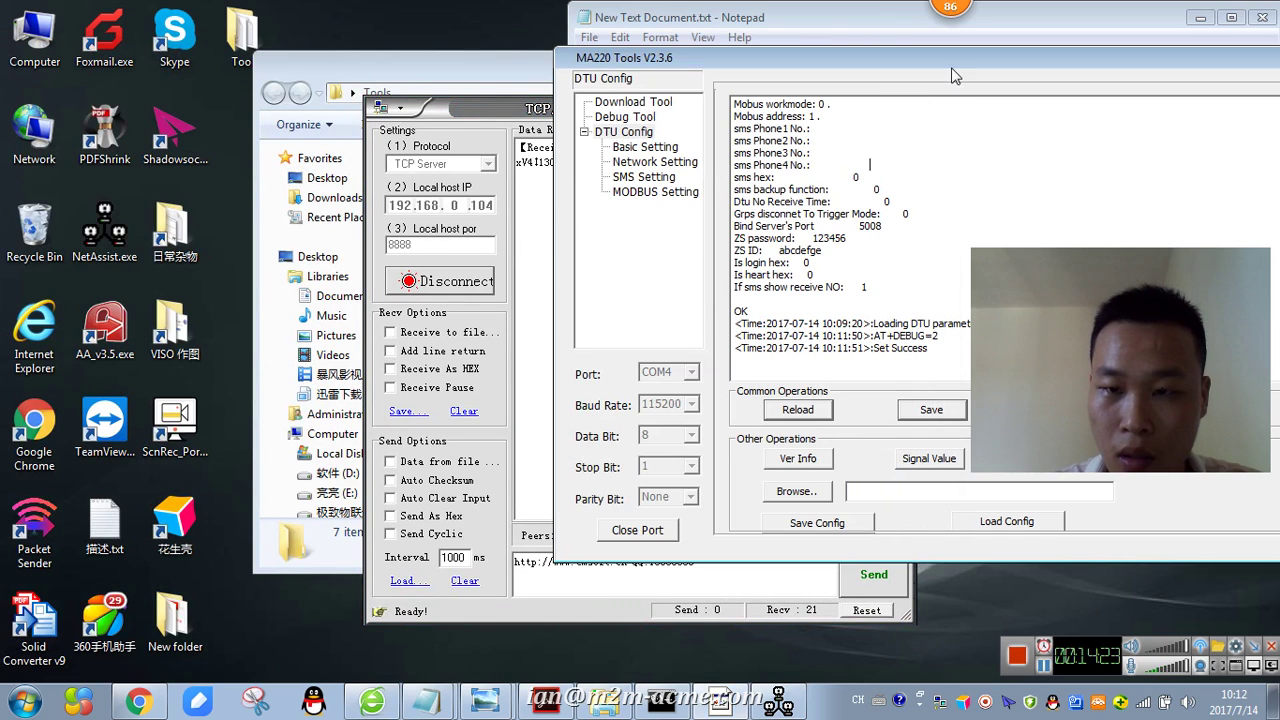
# - Note 'This is NAT function' and 'Port forwarding' in Notepad
pyautogui.click(877, 34)
pyautogui.write('This is NAT function   ')
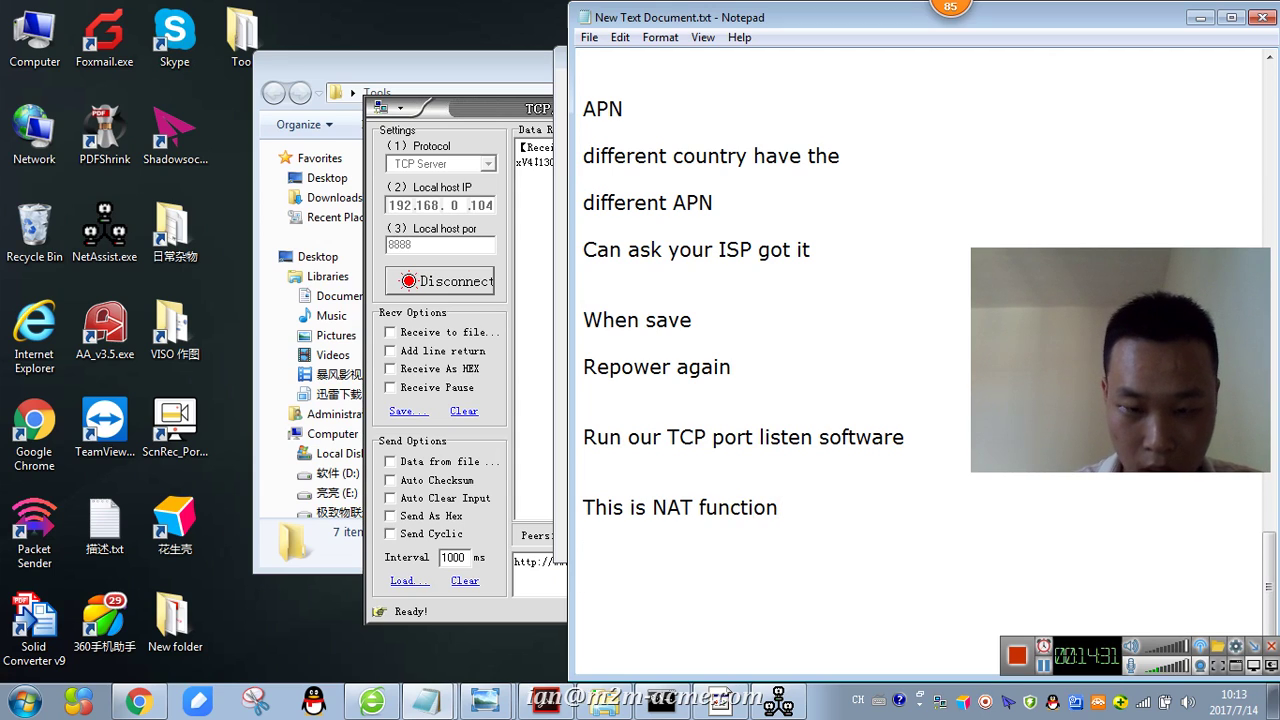
pyautogui.write('Port')
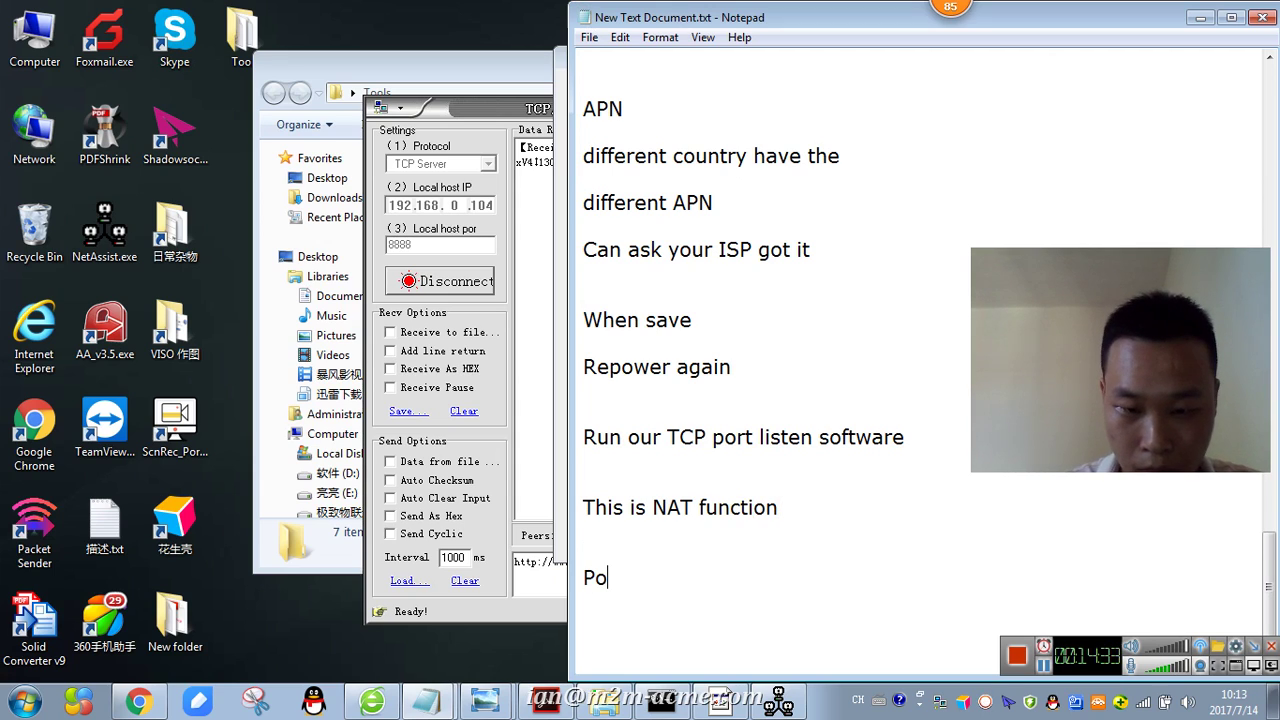
pyautogui.click(648, 100)
pyautogui.write('frp')
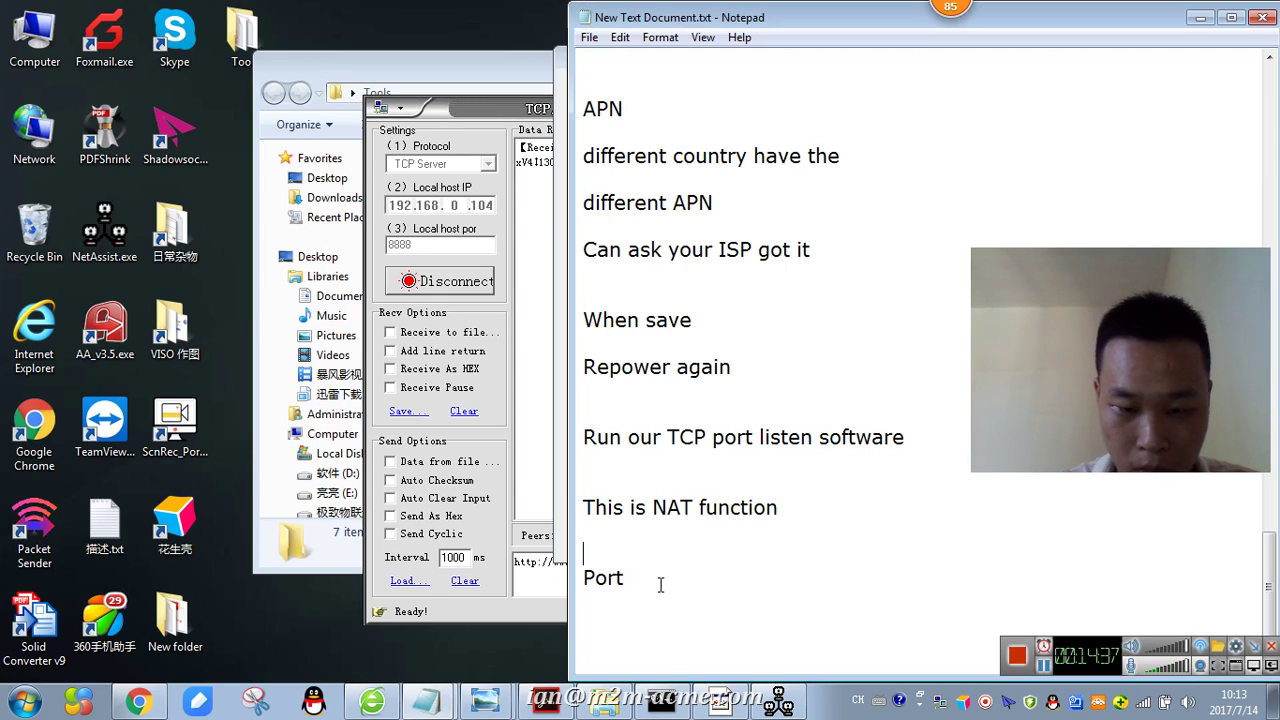
pyautogui.write(' forwr')
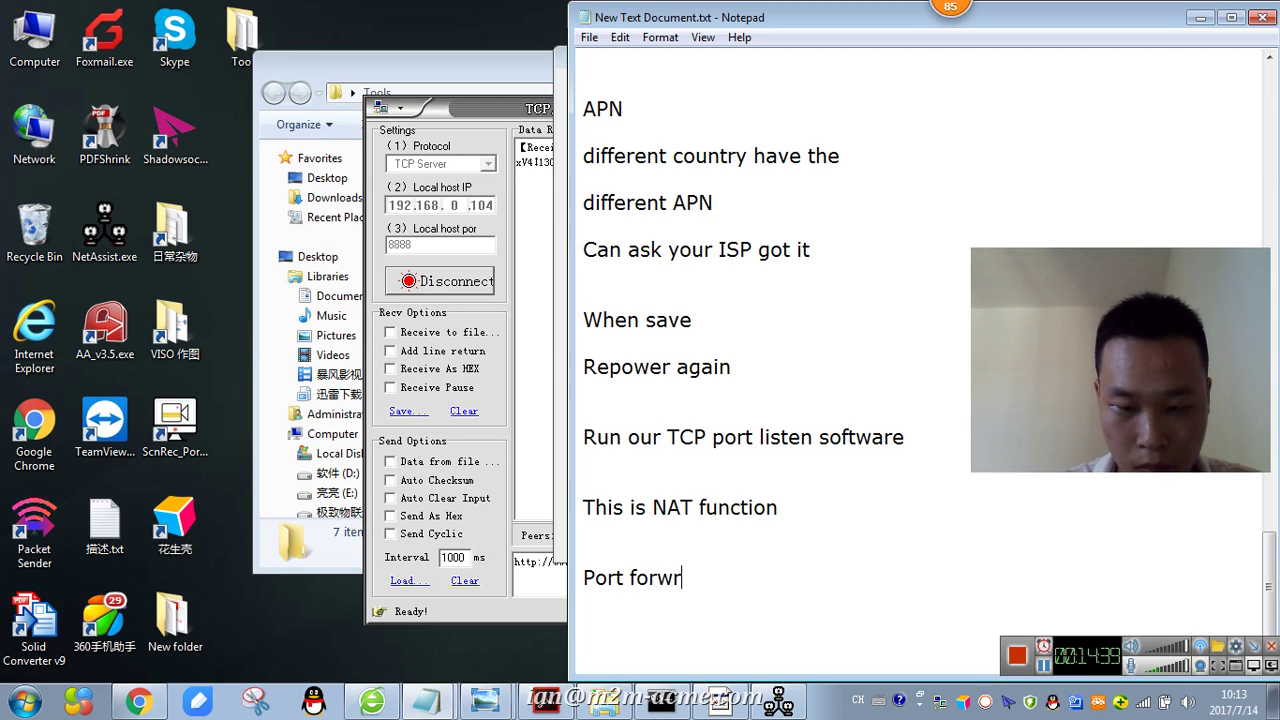
pyautogui.press('BackSpace')
pyautogui.write('arding')
pyautogui.press('Return')
pyautogui.press('Return')
pyautogui.press('Return')
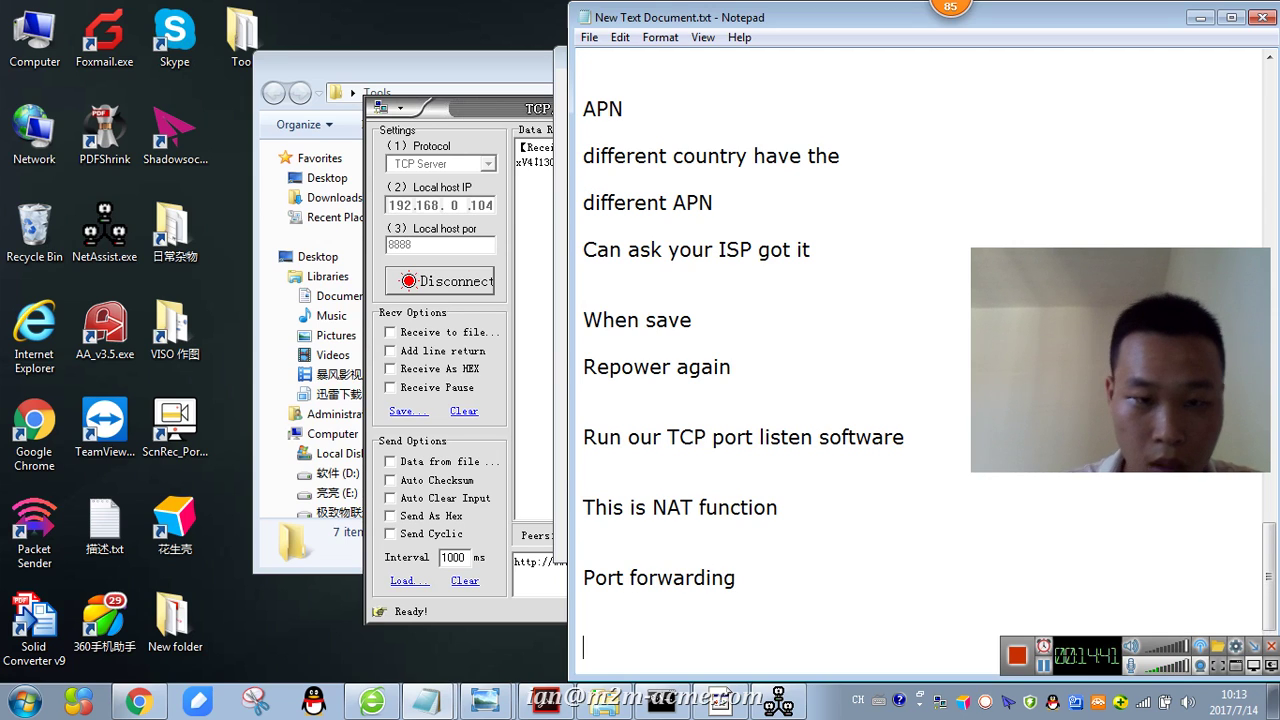
# - Minimize the Tools folder and reposition the TCP assistant and Notepad windows
pyautogui.moveTo(347, 47); pyautogui.dragTo(512, 64)
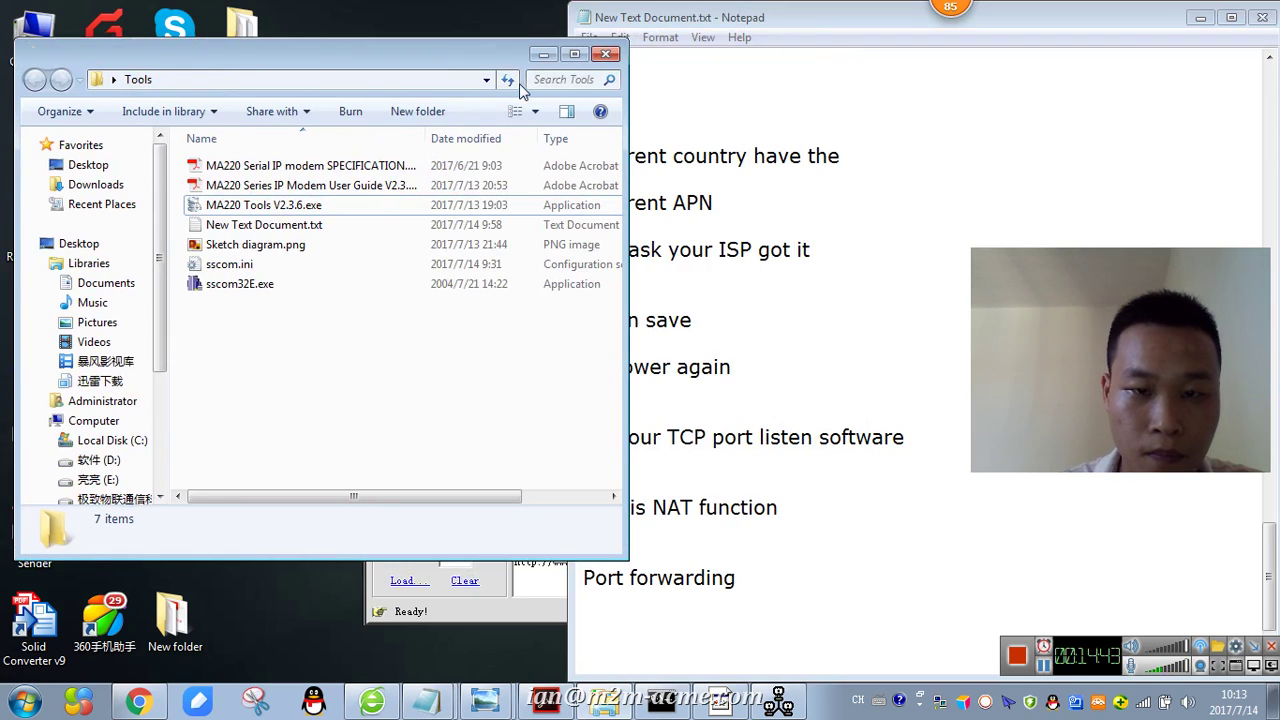
pyautogui.click(543, 54)
pyautogui.moveTo(507, 109); pyautogui.dragTo(390, 52)
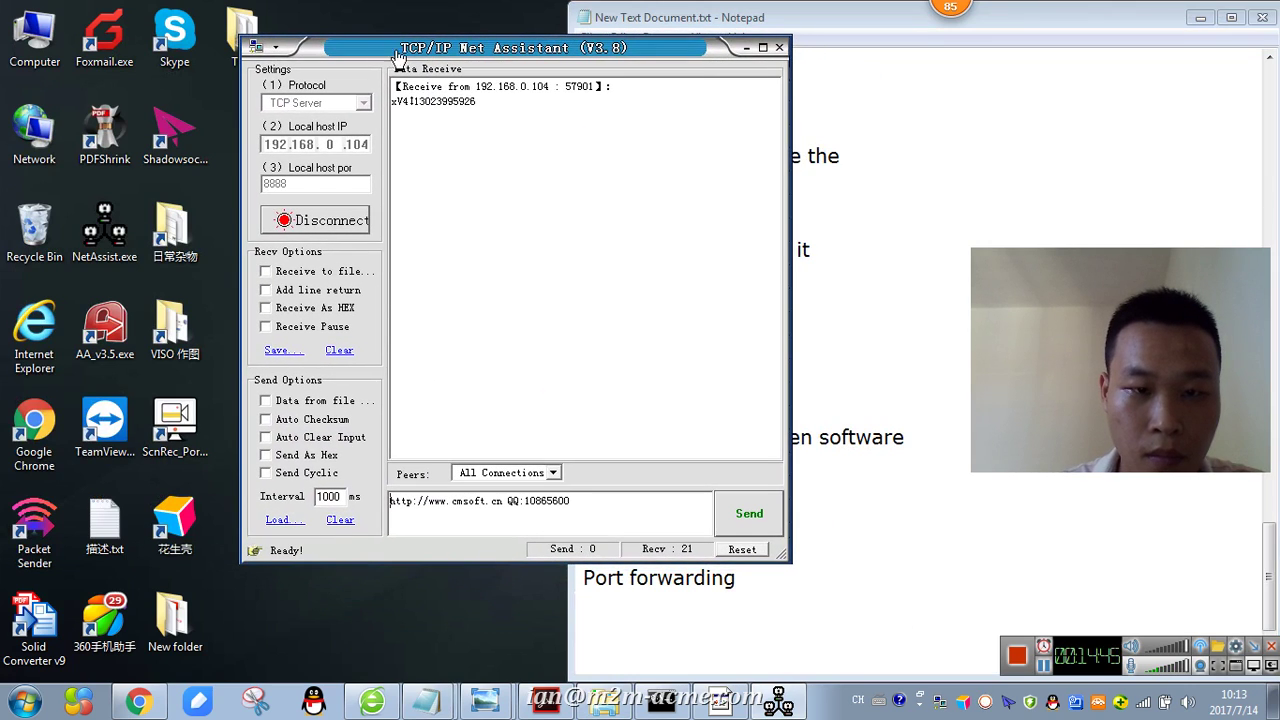
pyautogui.moveTo(478, 52); pyautogui.dragTo(262, 52)
pyautogui.click(690, 642)
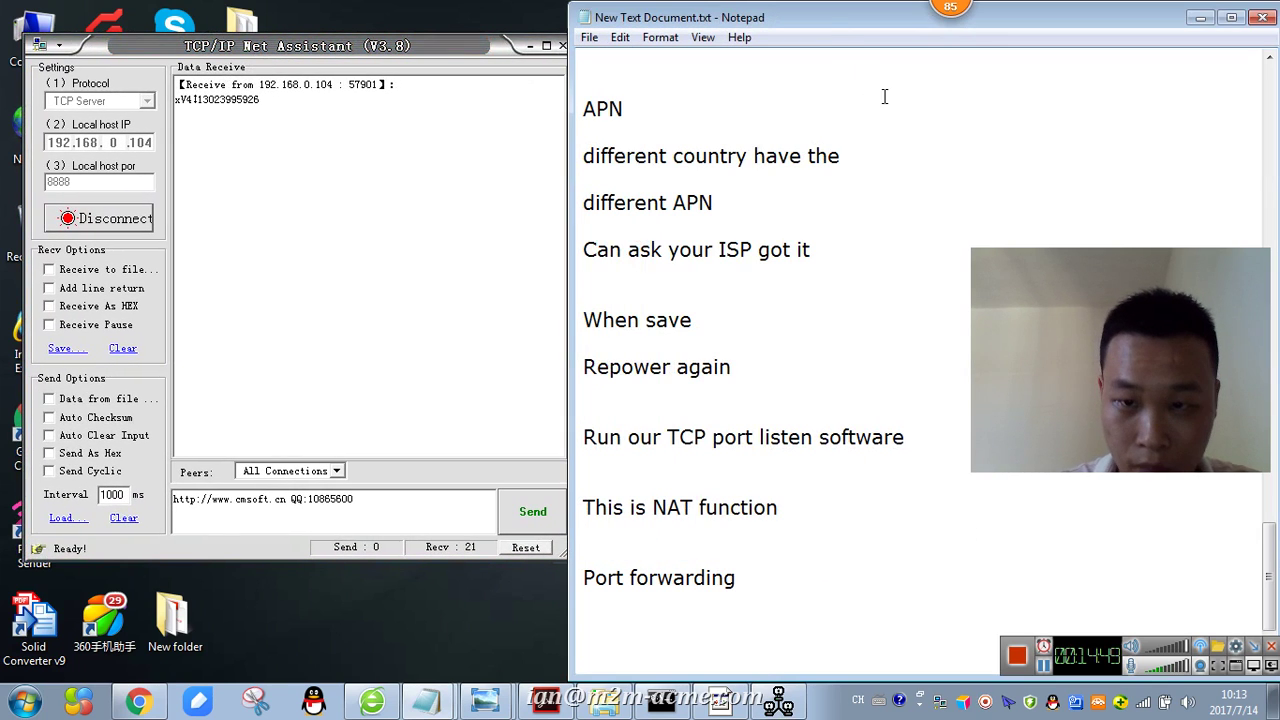
pyautogui.moveTo(829, 20); pyautogui.dragTo(833, 18)
# - Add the note 'Then Run the RS232 tools' and move the TCP assistant centre-right
pyautogui.write('T')
pyautogui.click(830, 78)
pyautogui.write('jje')
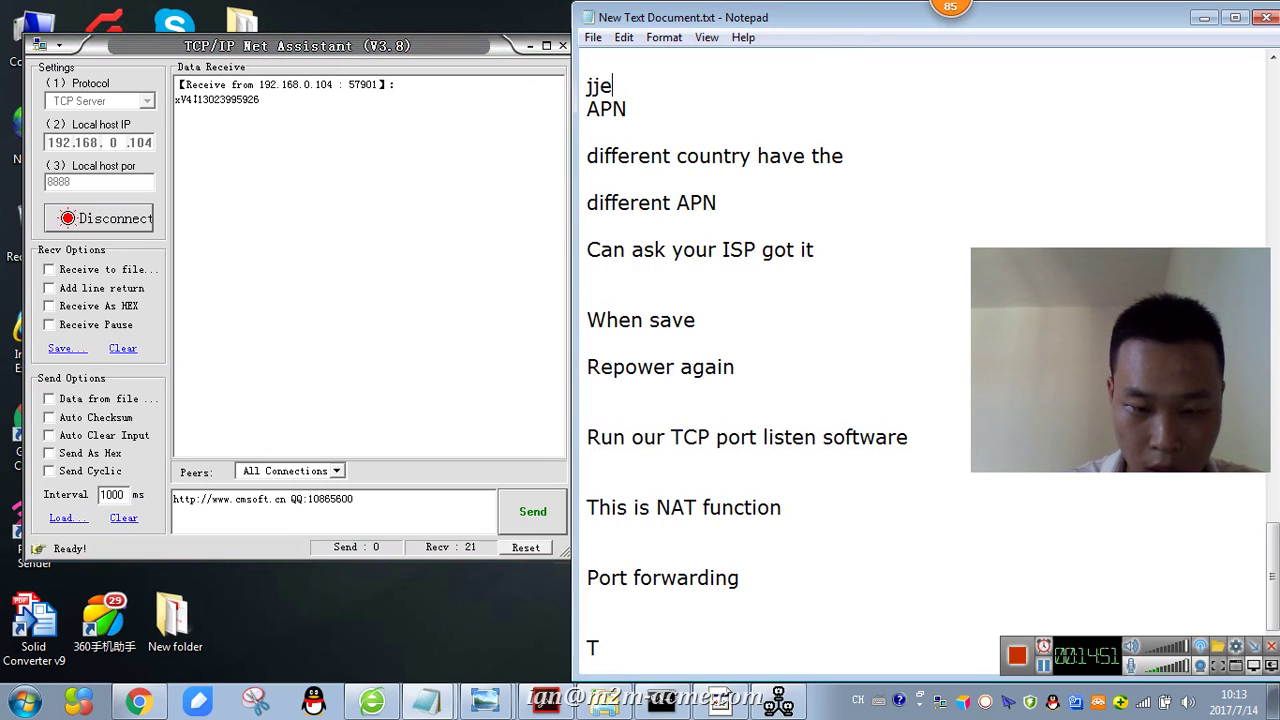
pyautogui.press('BackSpace')
pyautogui.press('BackSpace')
pyautogui.press('BackSpace')
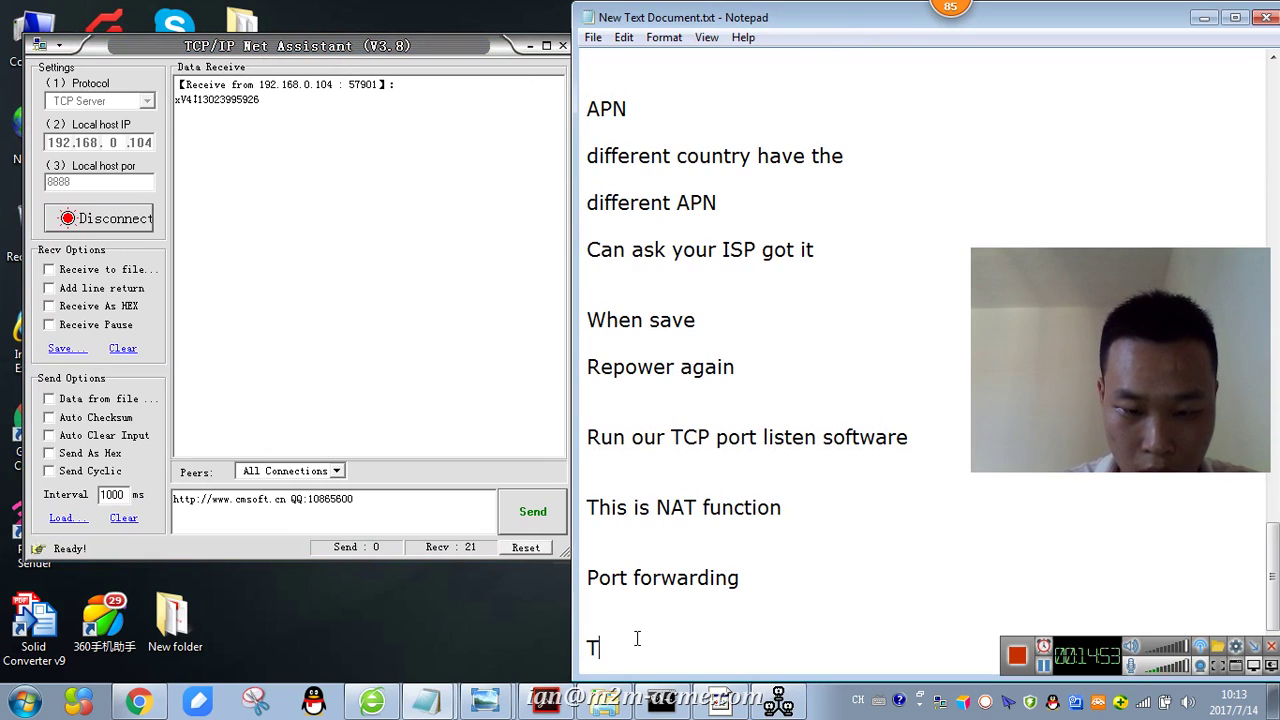
pyautogui.write('hen Run the ')
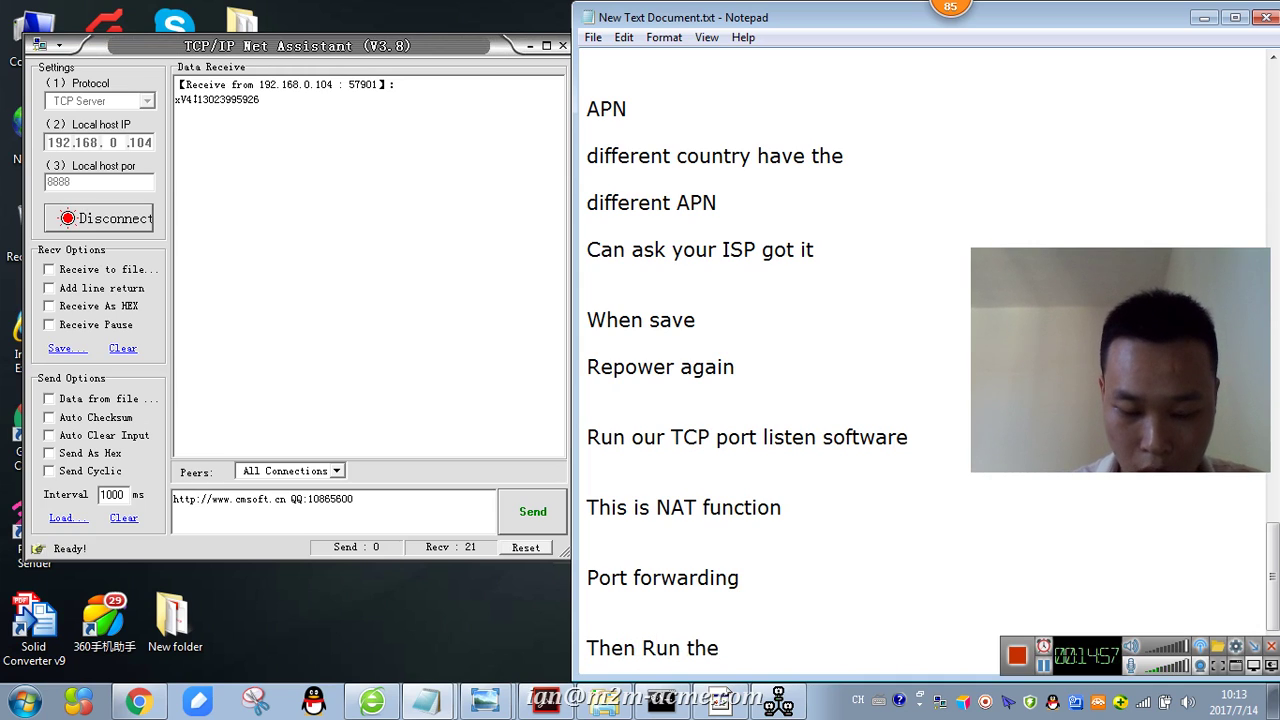
pyautogui.write('RS232')
pyautogui.press('Return')
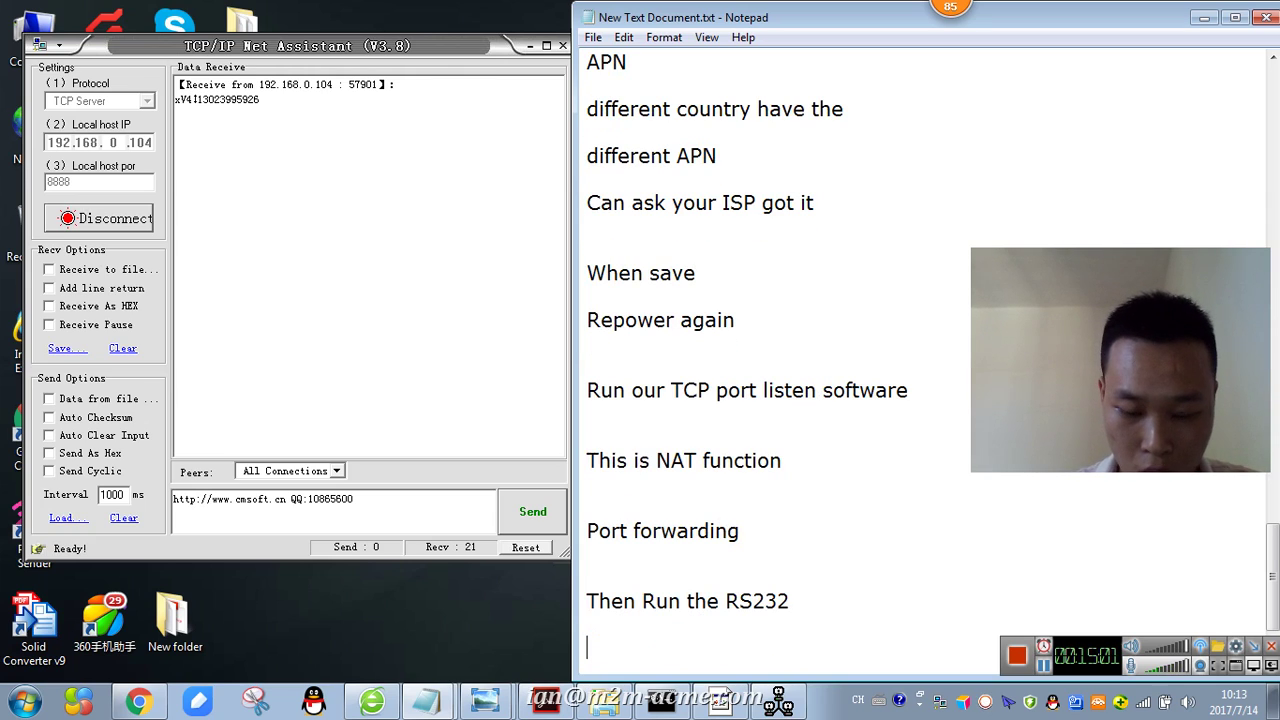
pyautogui.write('2 tO')
pyautogui.press('BackSpace')
pyautogui.write('ools')
pyautogui.press('Return')
pyautogui.press('Return')
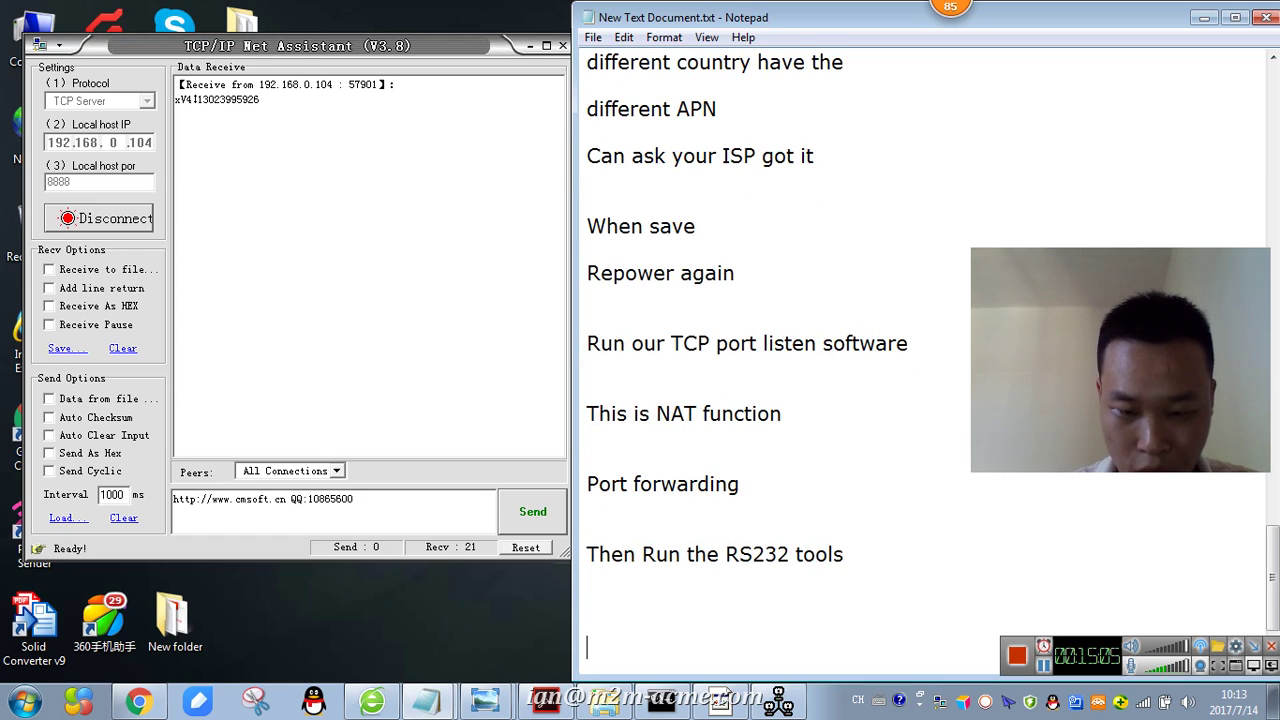
pyautogui.moveTo(434, 45); pyautogui.dragTo(937, 58)
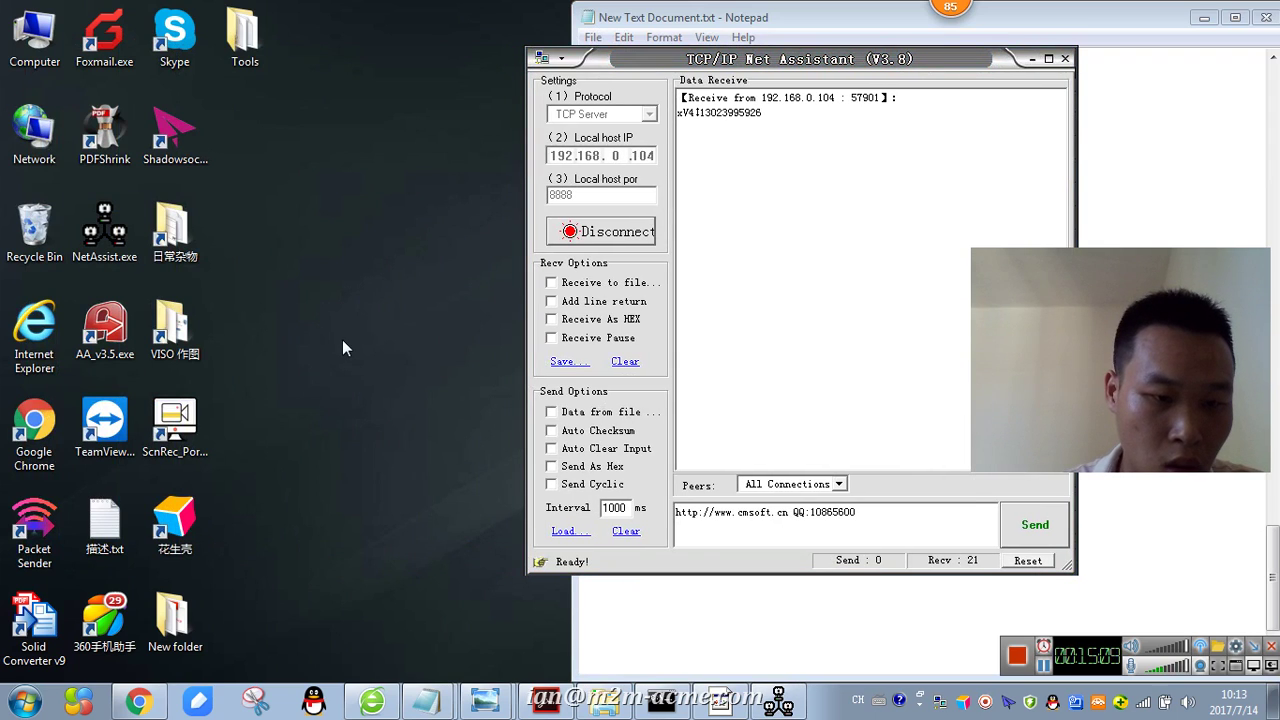
pyautogui.doubleClick(243, 35)
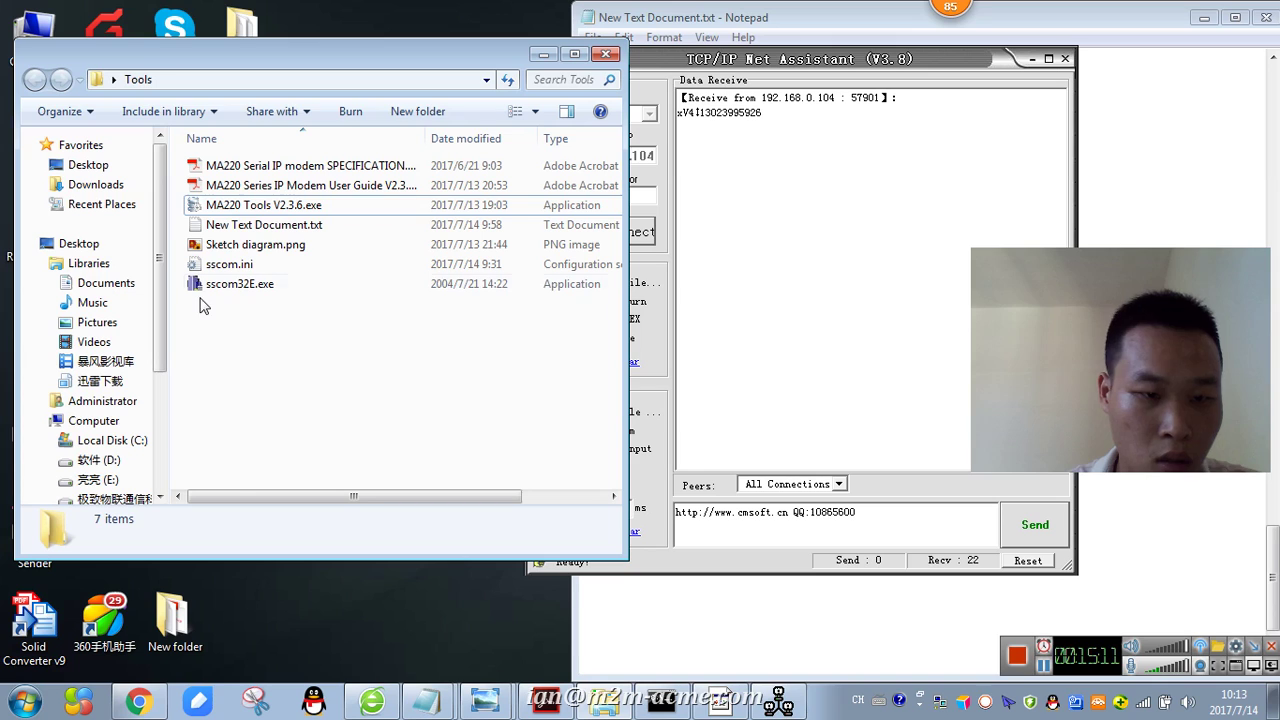
# - Launch the sscom32E.exe serial tool from the Tools folder and bring its window forward
pyautogui.doubleClick(220, 286)
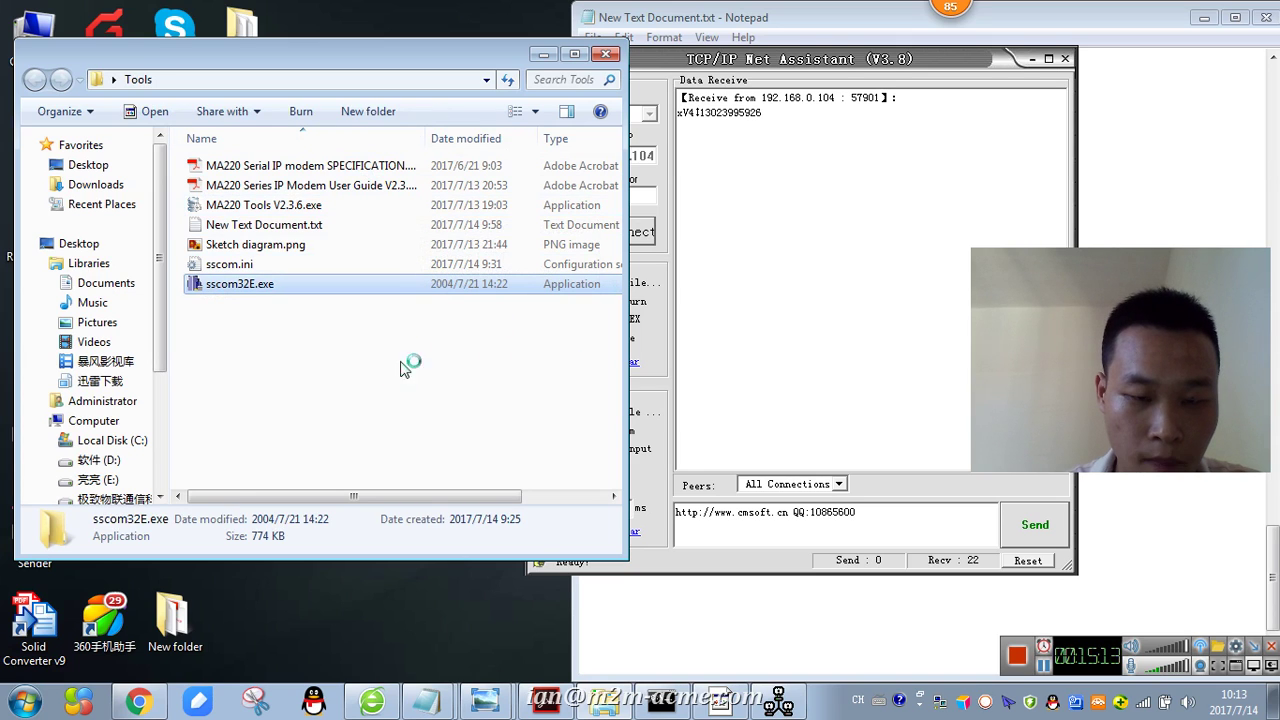
pyautogui.click(640, 392)
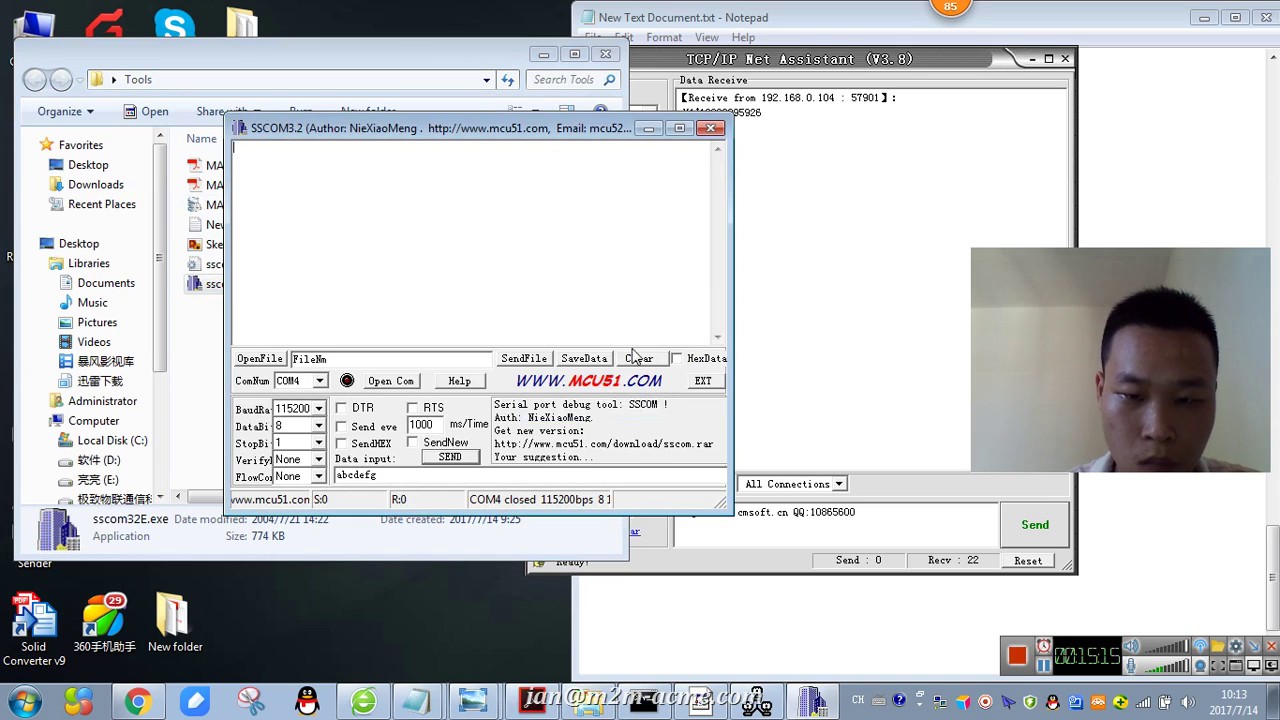
pyautogui.click(543, 54)
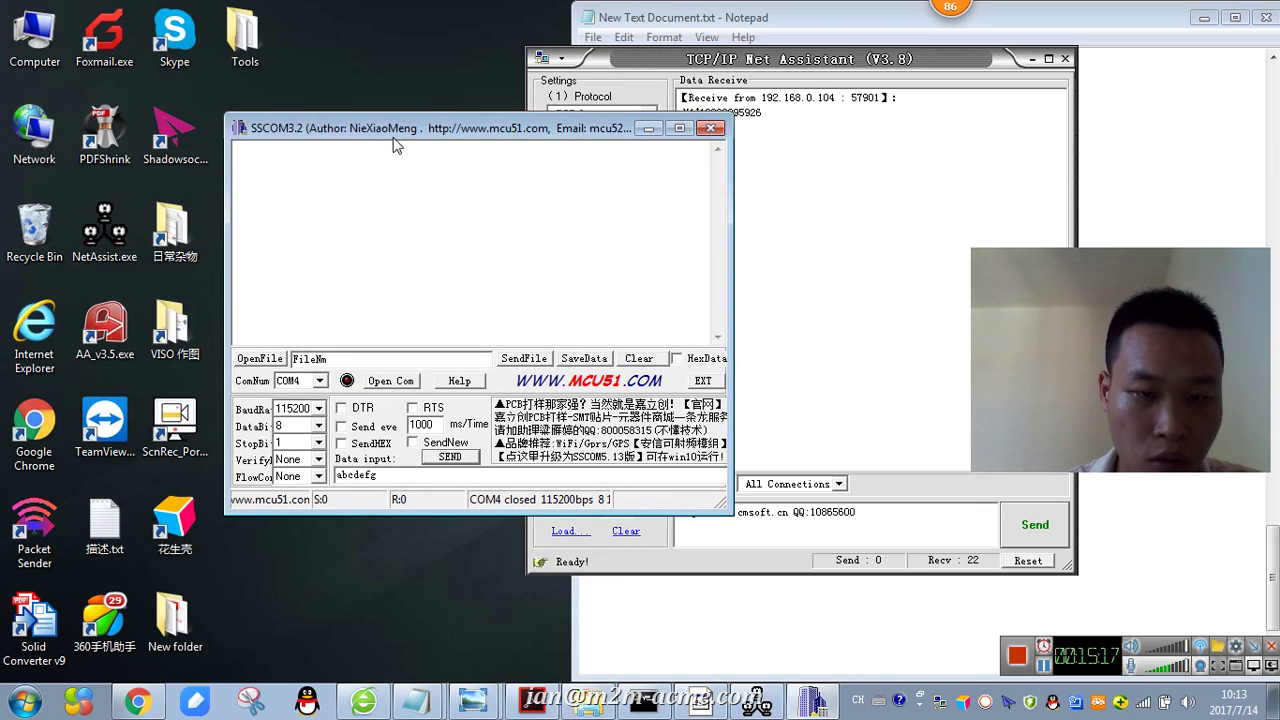
pyautogui.moveTo(395, 137); pyautogui.dragTo(429, 127)
# - Try opening serial port COM4 at 115200 baud and dismiss the serial port error
pyautogui.click(424, 371)
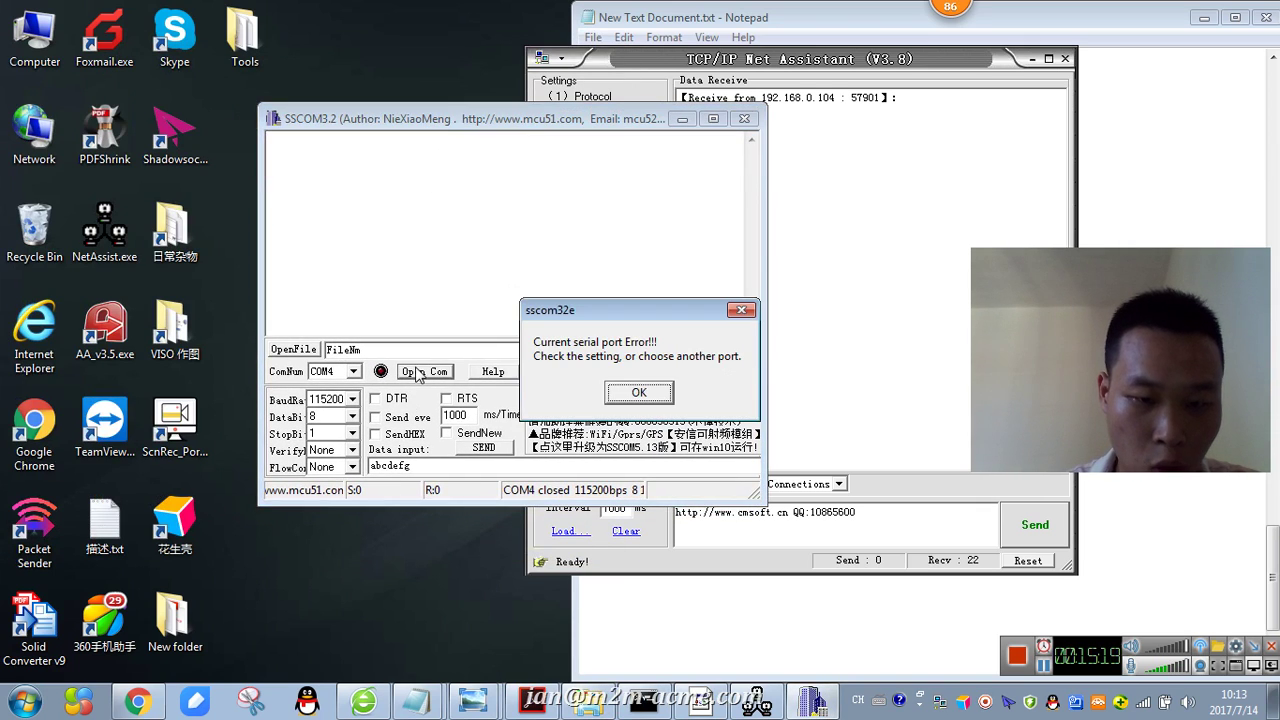
pyautogui.click(639, 392)
pyautogui.moveTo(810, 702)
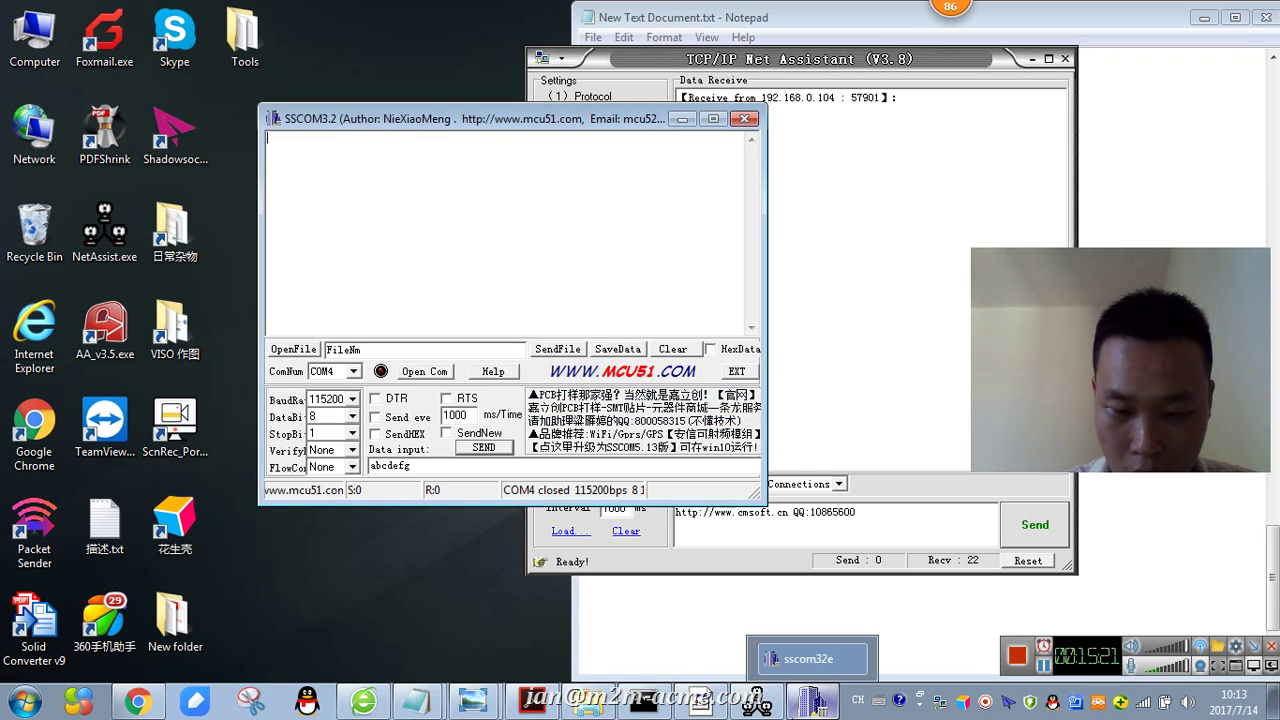
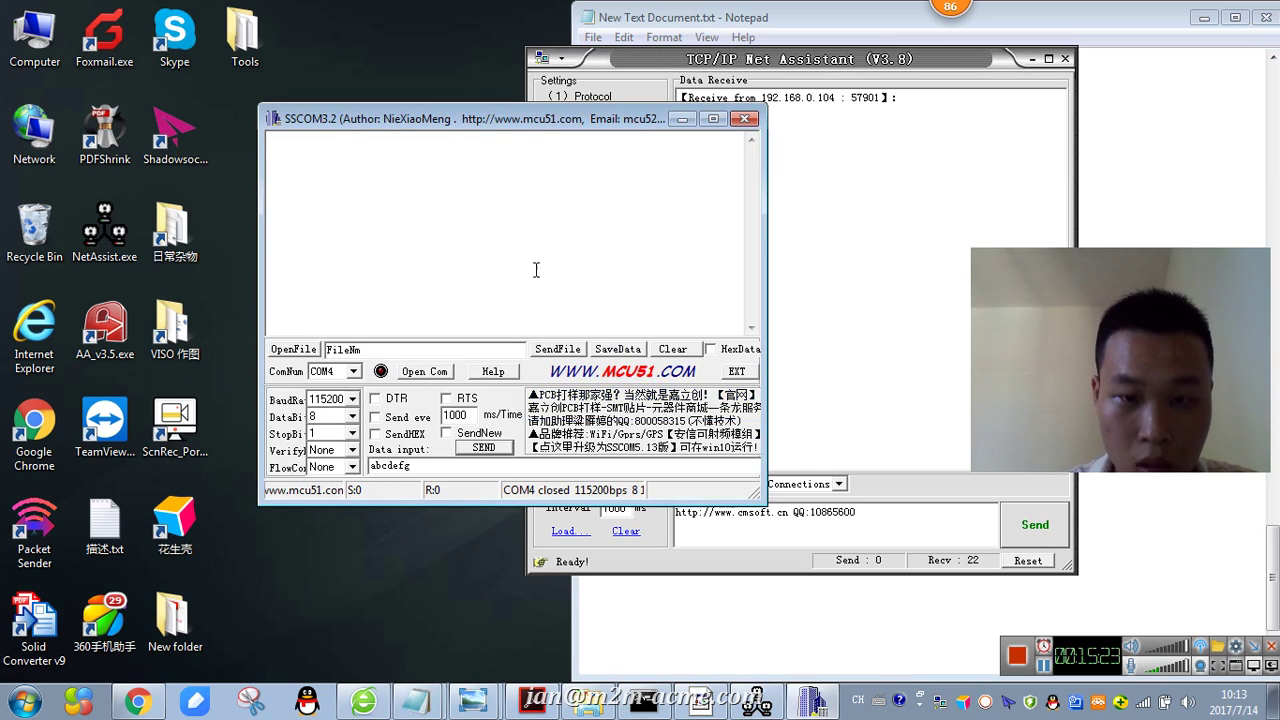
# - Release COM4 from MA220 Tools, open it in SSCOM3.2 at 115200 bps, and arrange the windows
pyautogui.click(700, 705)
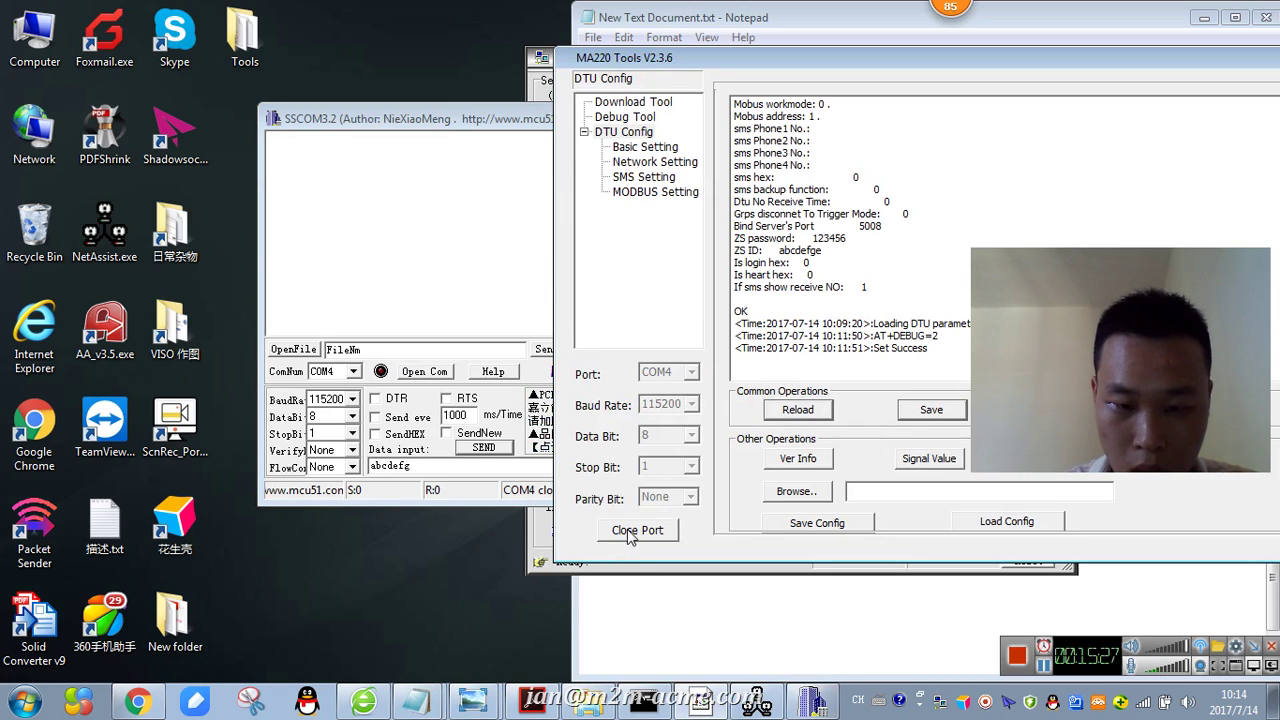
pyautogui.click(630, 530)
pyautogui.click(423, 165)
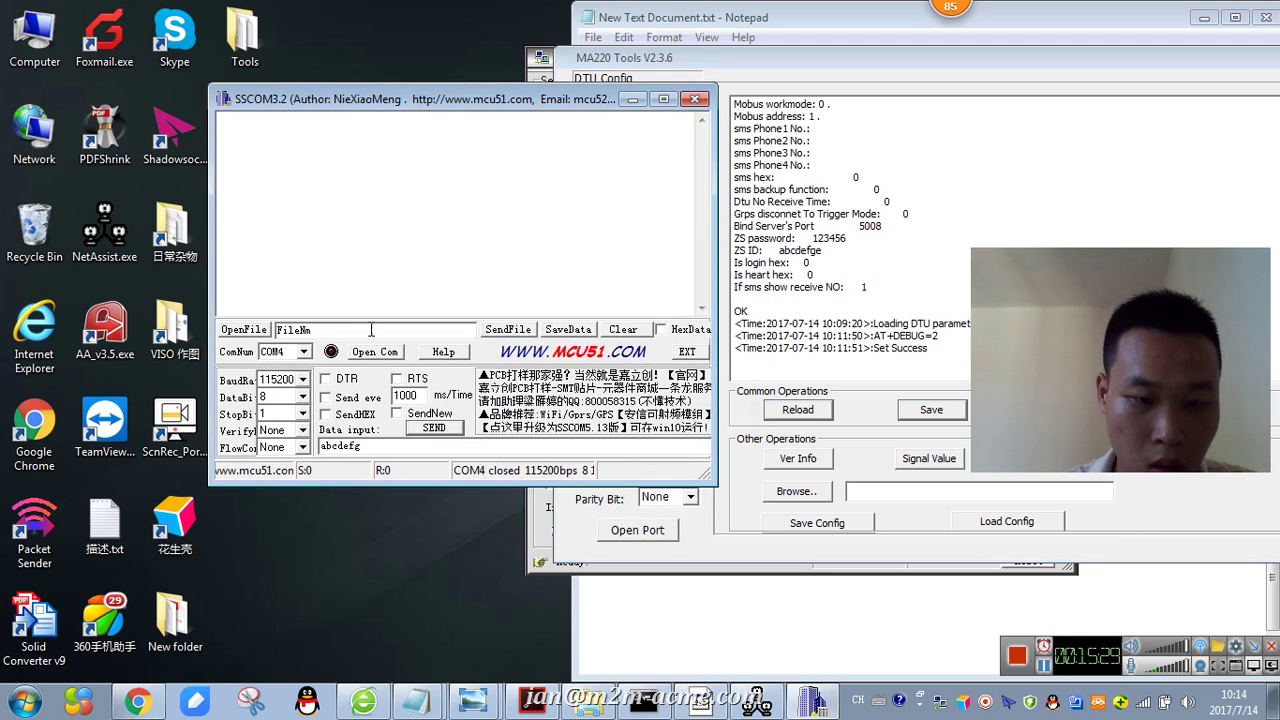
pyautogui.click(372, 355)
pyautogui.moveTo(1166, 63); pyautogui.dragTo(888, 645)
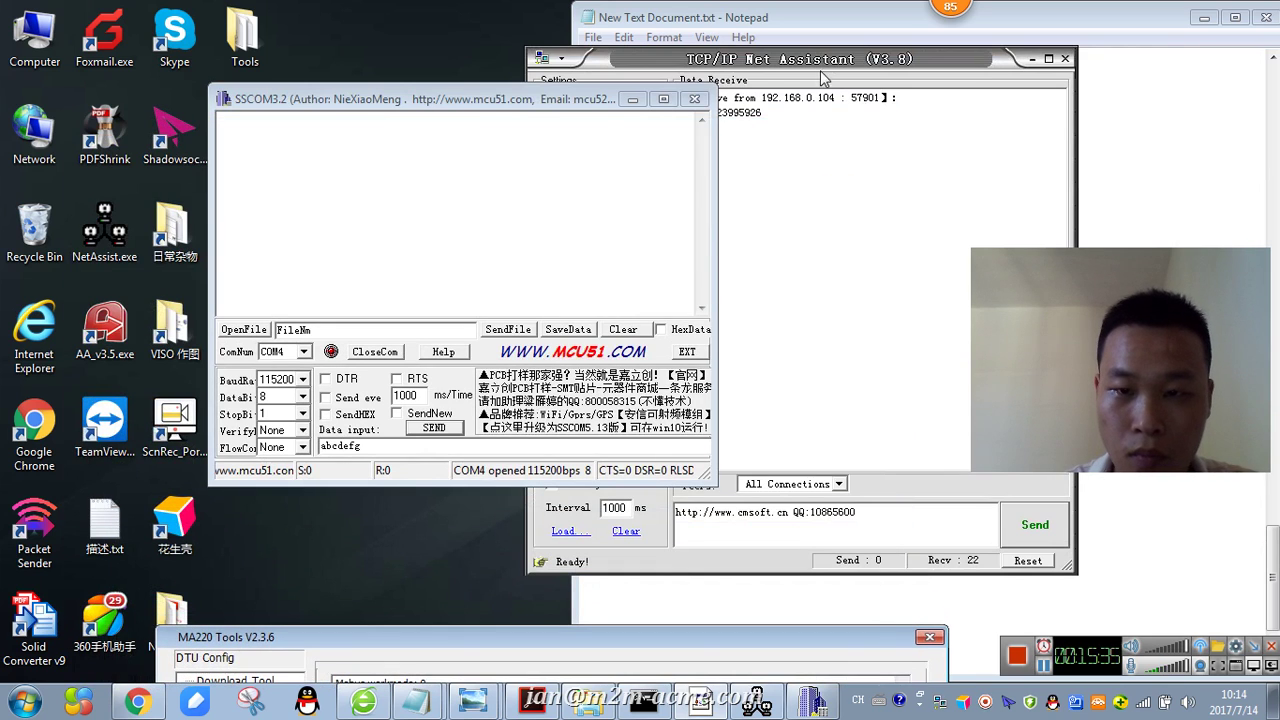
pyautogui.click(797, 66)
pyautogui.moveTo(445, 98); pyautogui.dragTo(296, 76)
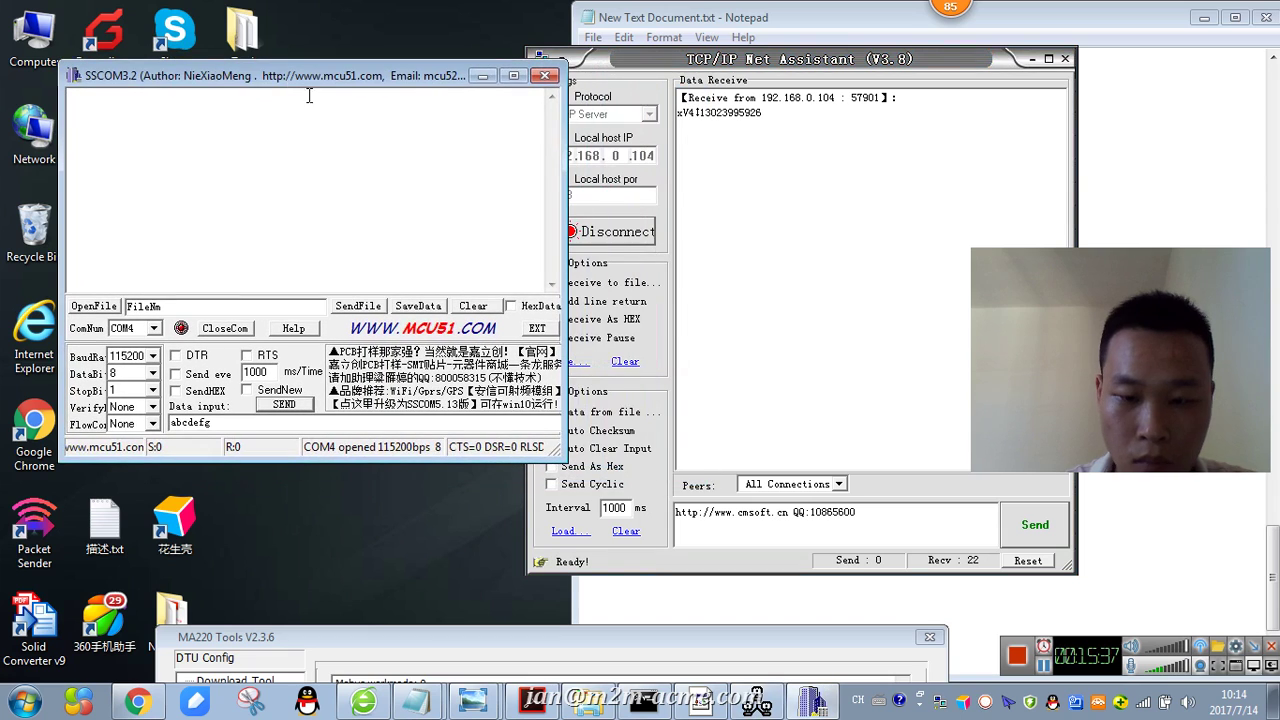
# - Replace the Net Assistant server's send text with 'Hello' and send it to the modem
pyautogui.click(785, 522)
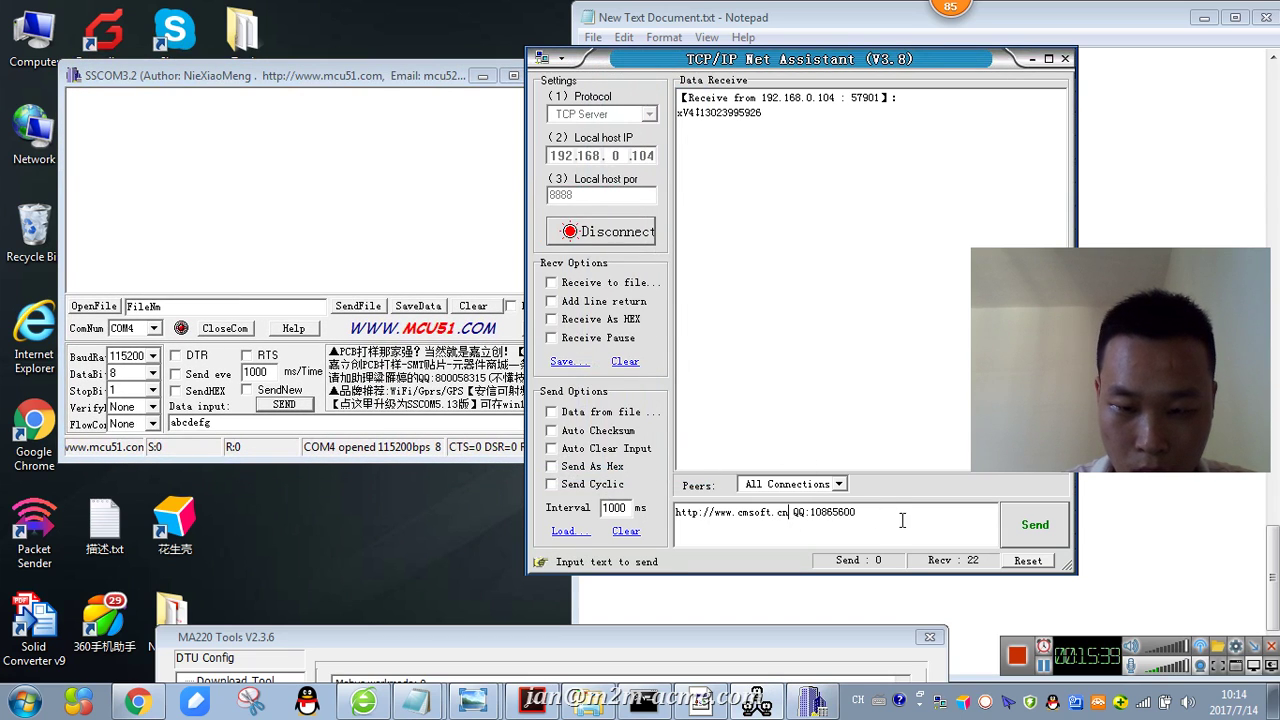
pyautogui.hotkey('ctrl', 'a')
pyautogui.press('BackSpace')
pyautogui.write('Hello')
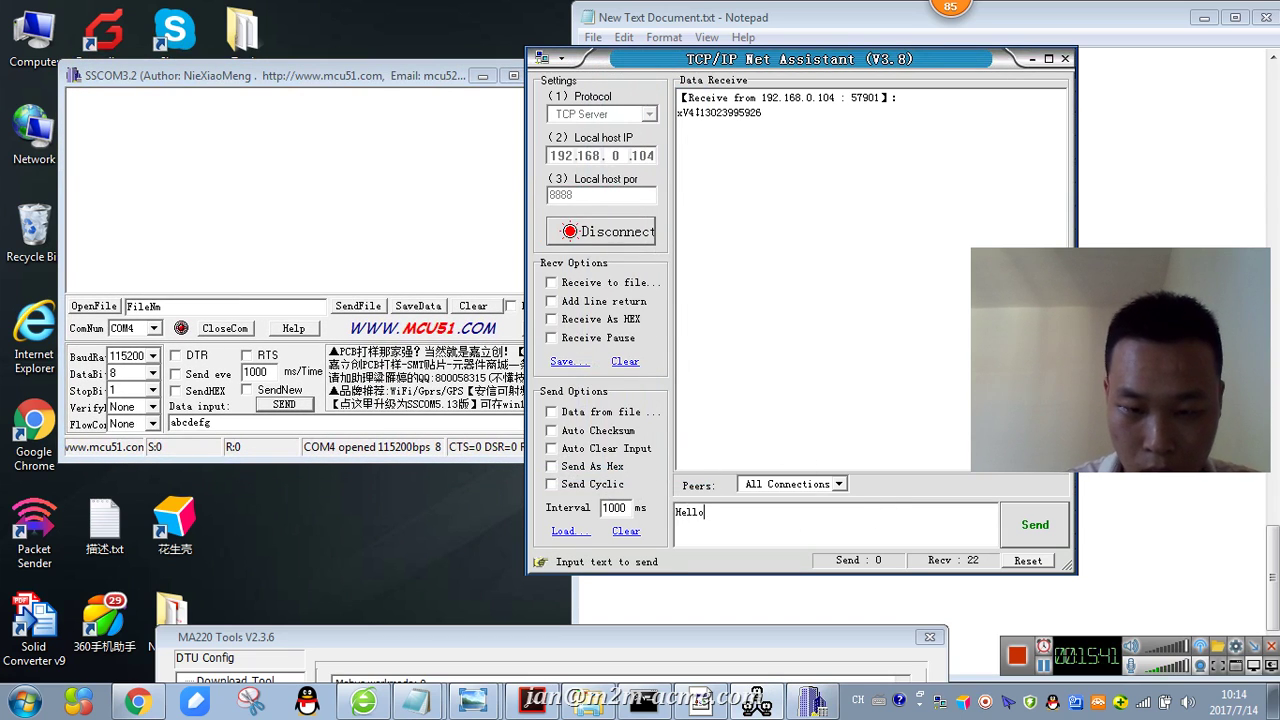
pyautogui.click(1058, 527)
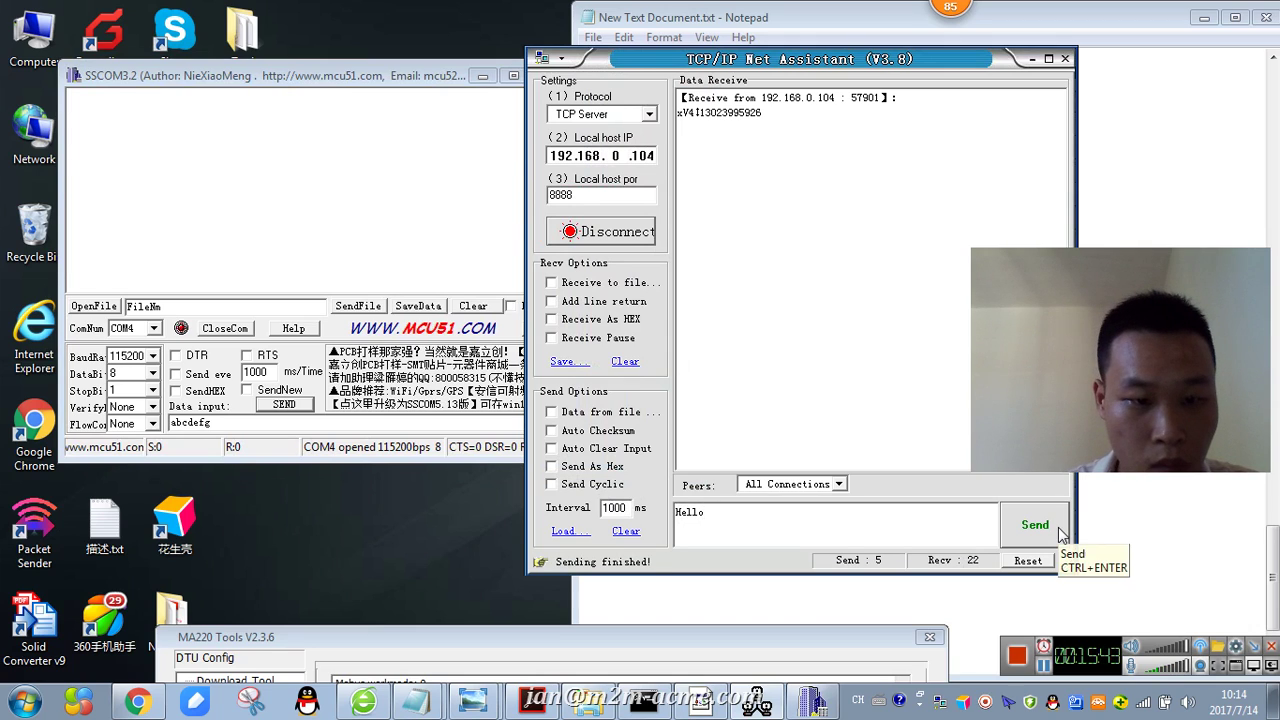
# - Check that 'Hello' arrived in SSCOM3.2's receive log, then select the old abcdefg data text
pyautogui.click(428, 237)
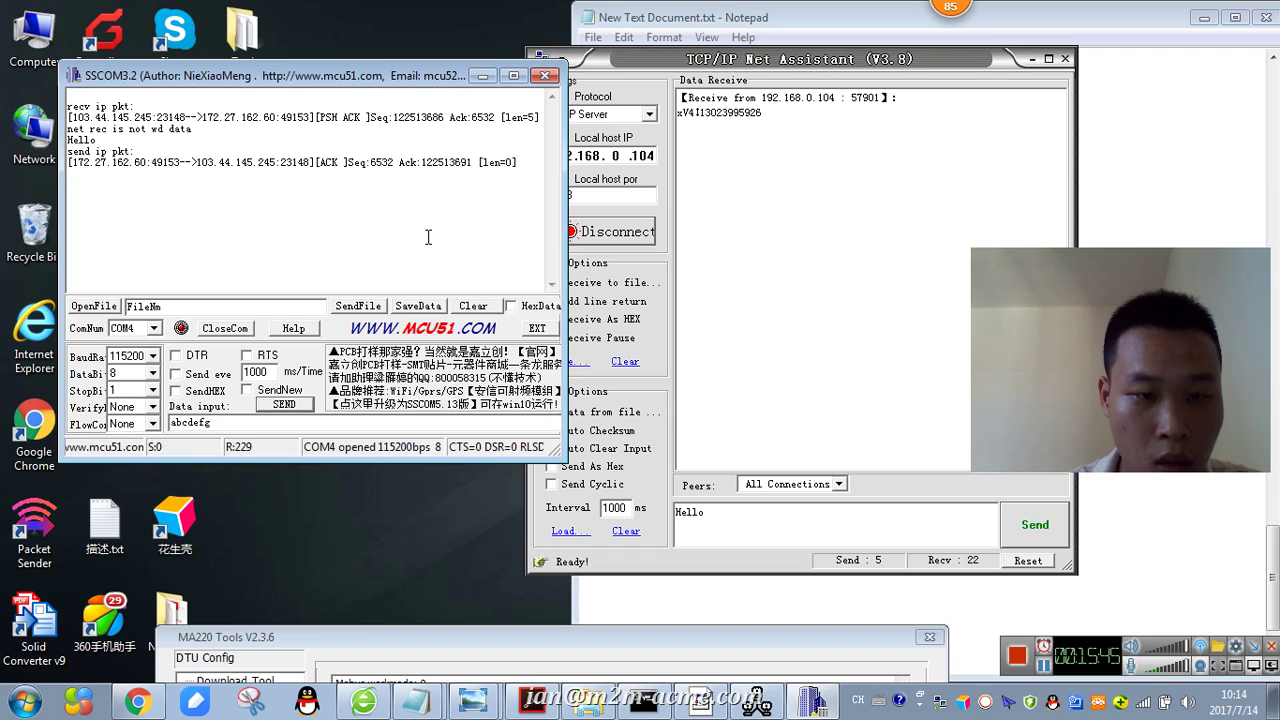
pyautogui.moveTo(108, 139); pyautogui.dragTo(68, 138)
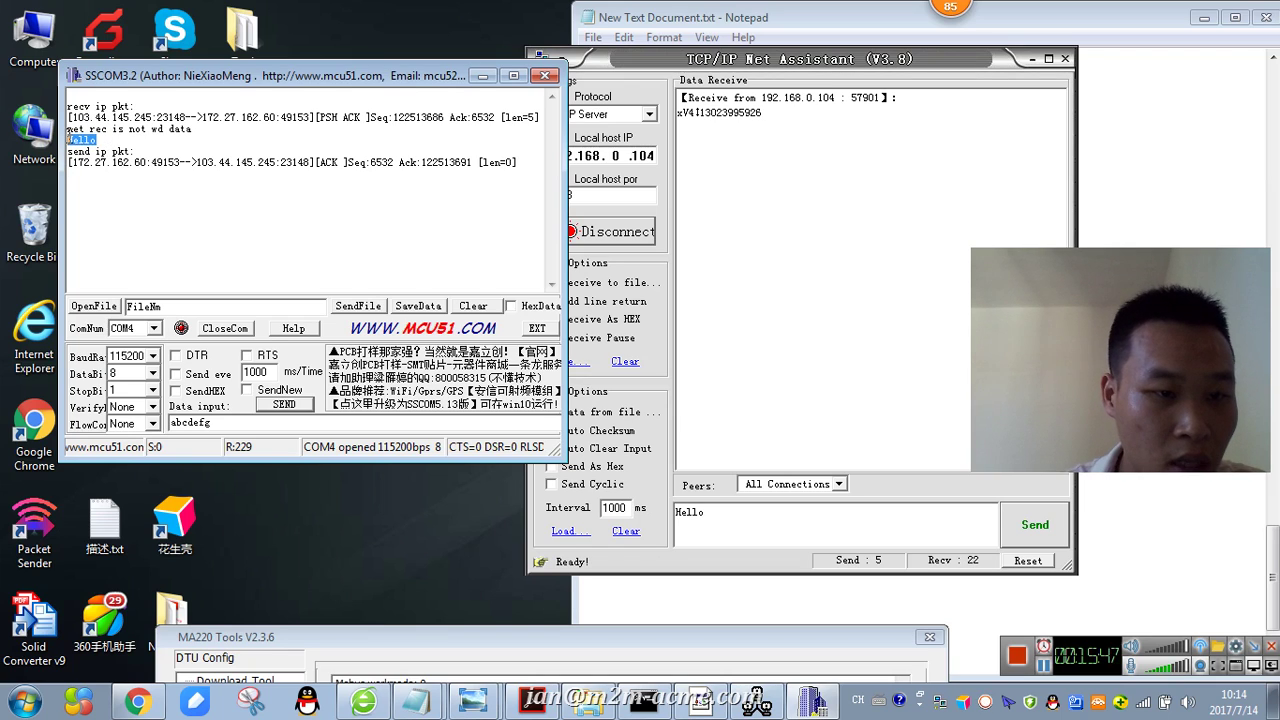
pyautogui.click(140, 181)
pyautogui.moveTo(246, 421); pyautogui.dragTo(170, 421)
# - Send 'this is our modem' from SSCOM3.2 to the server three times, then enable SendHEX
pyautogui.write('M')
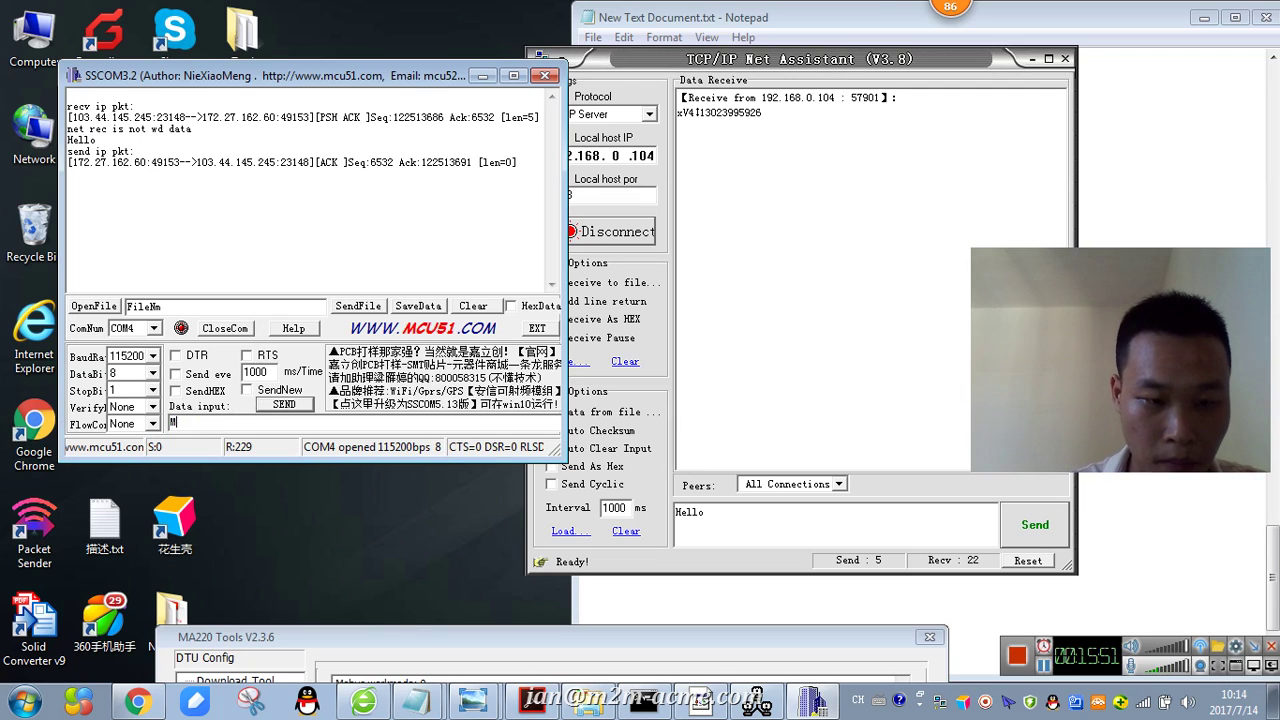
pyautogui.write('this is our modem')
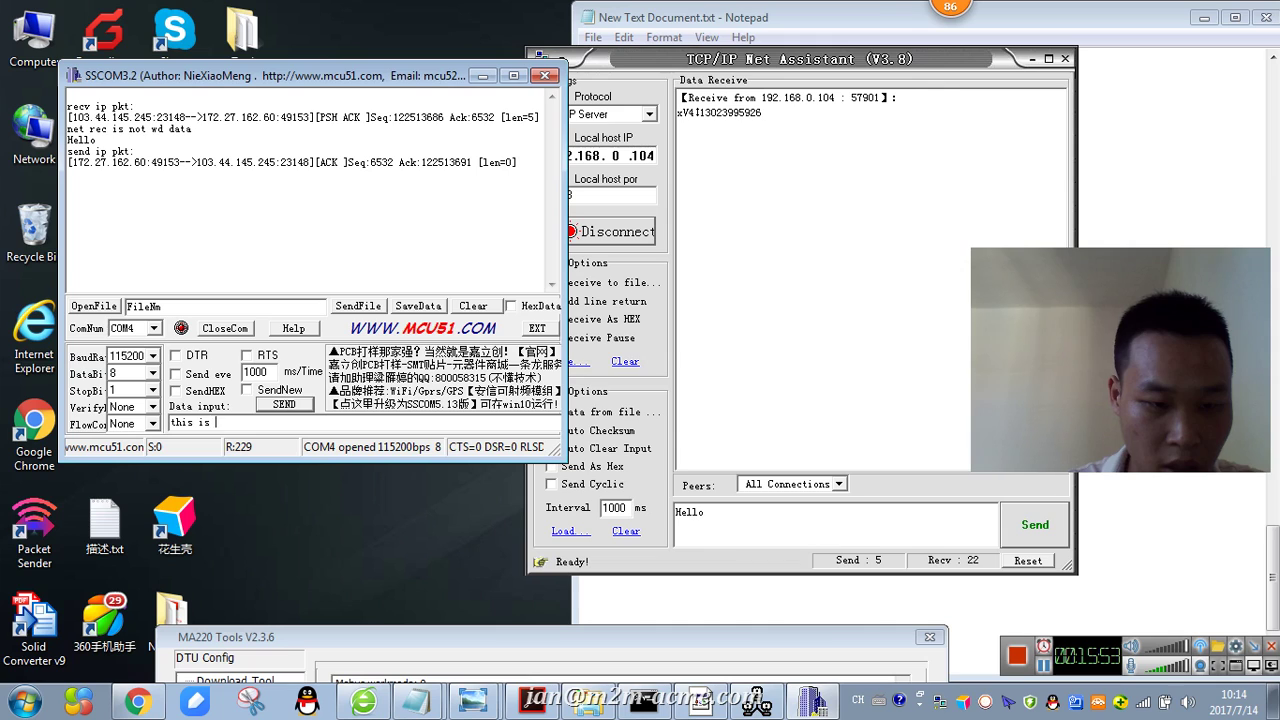
pyautogui.click(284, 405)
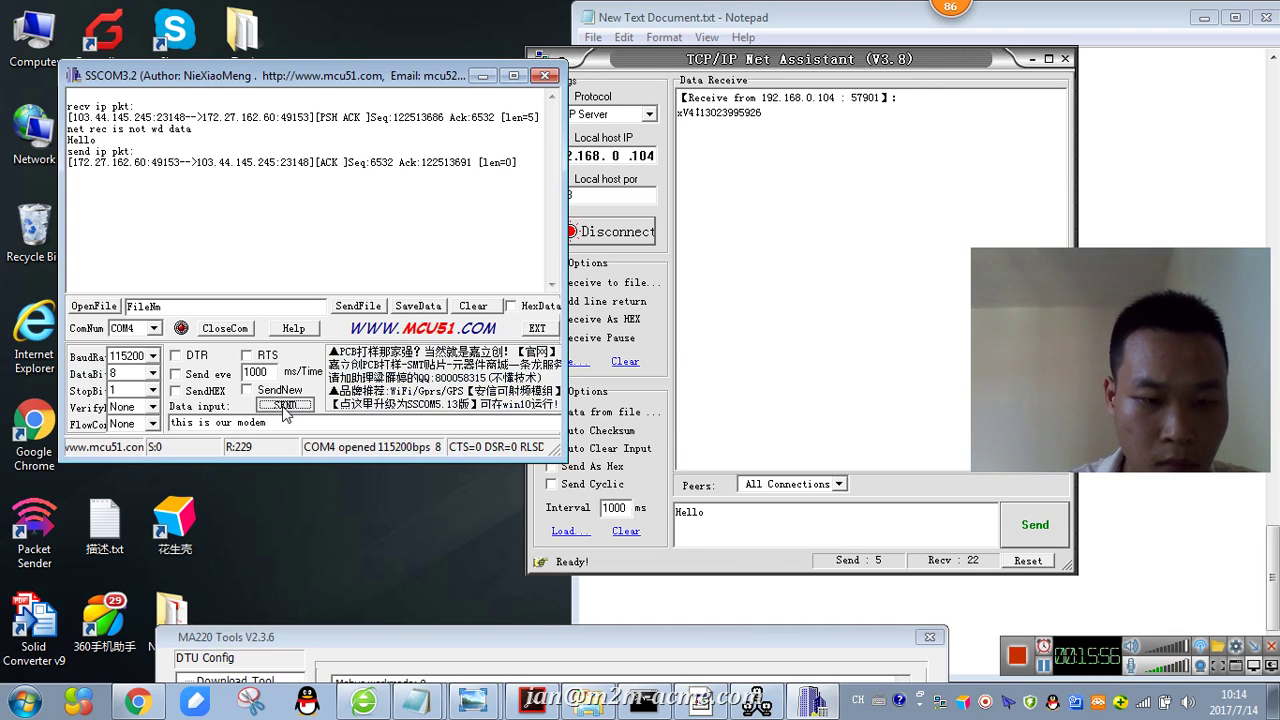
pyautogui.click(766, 209)
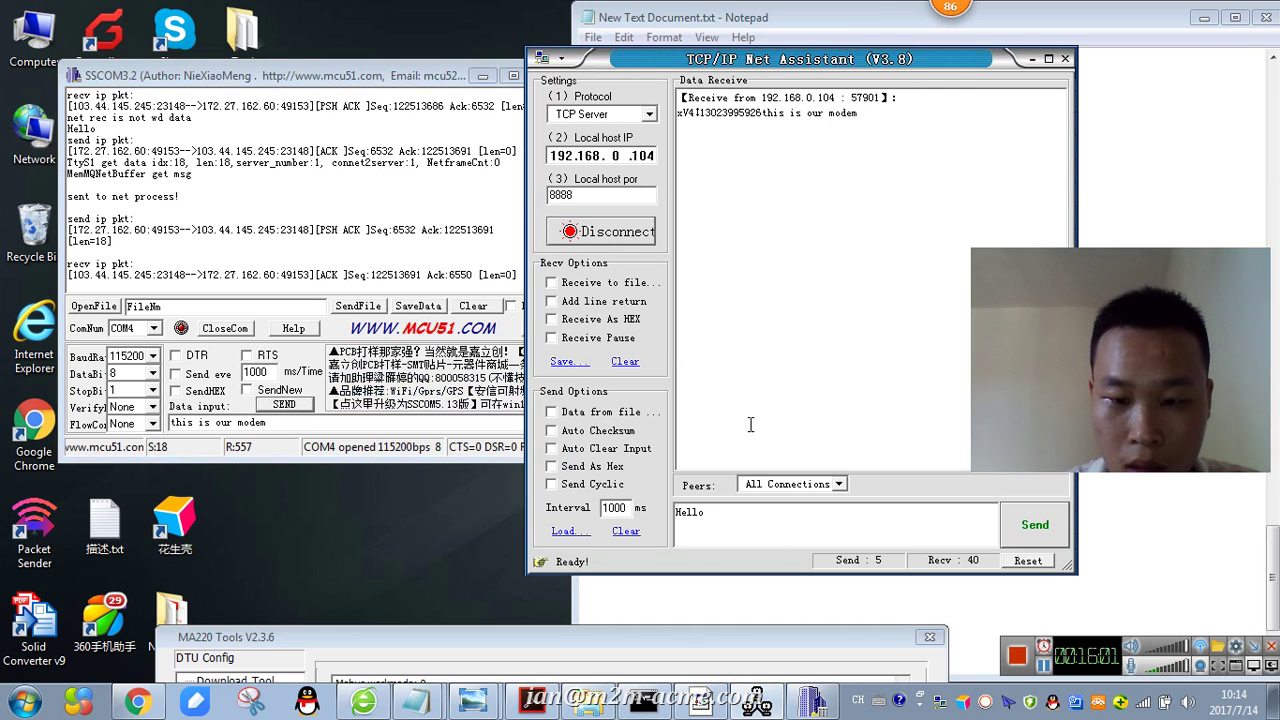
pyautogui.click(298, 407)
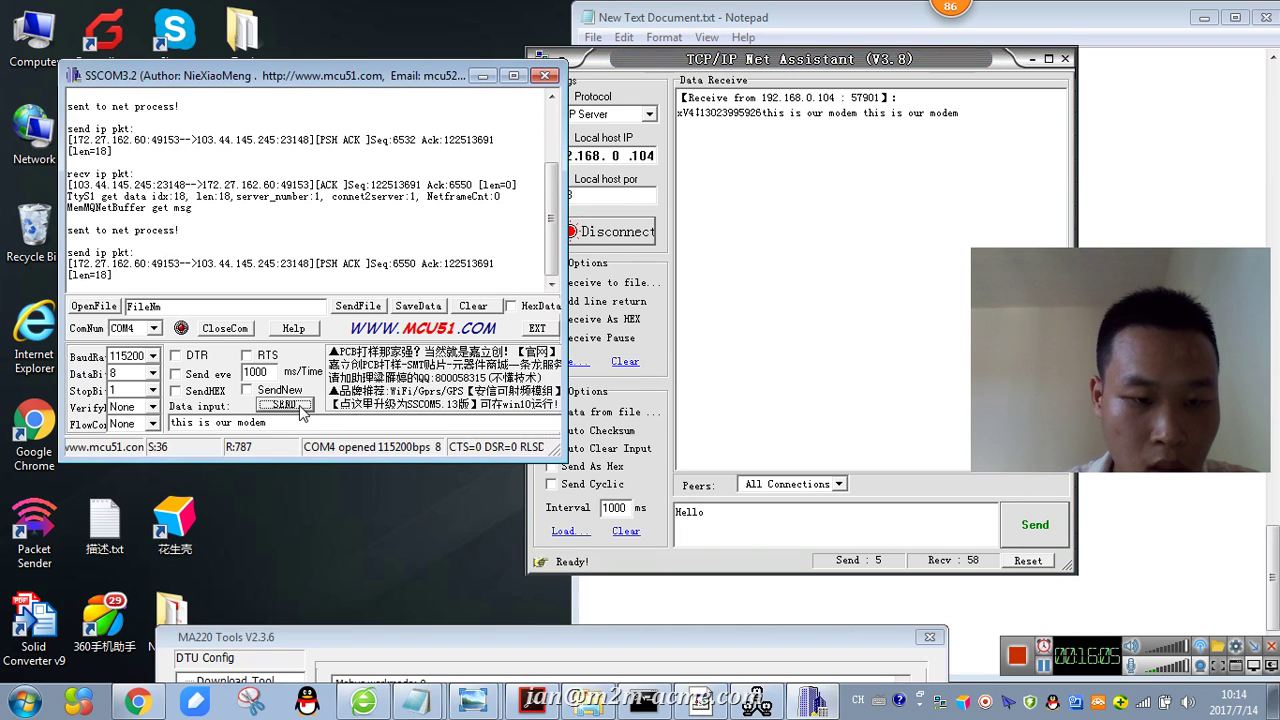
pyautogui.click(299, 408)
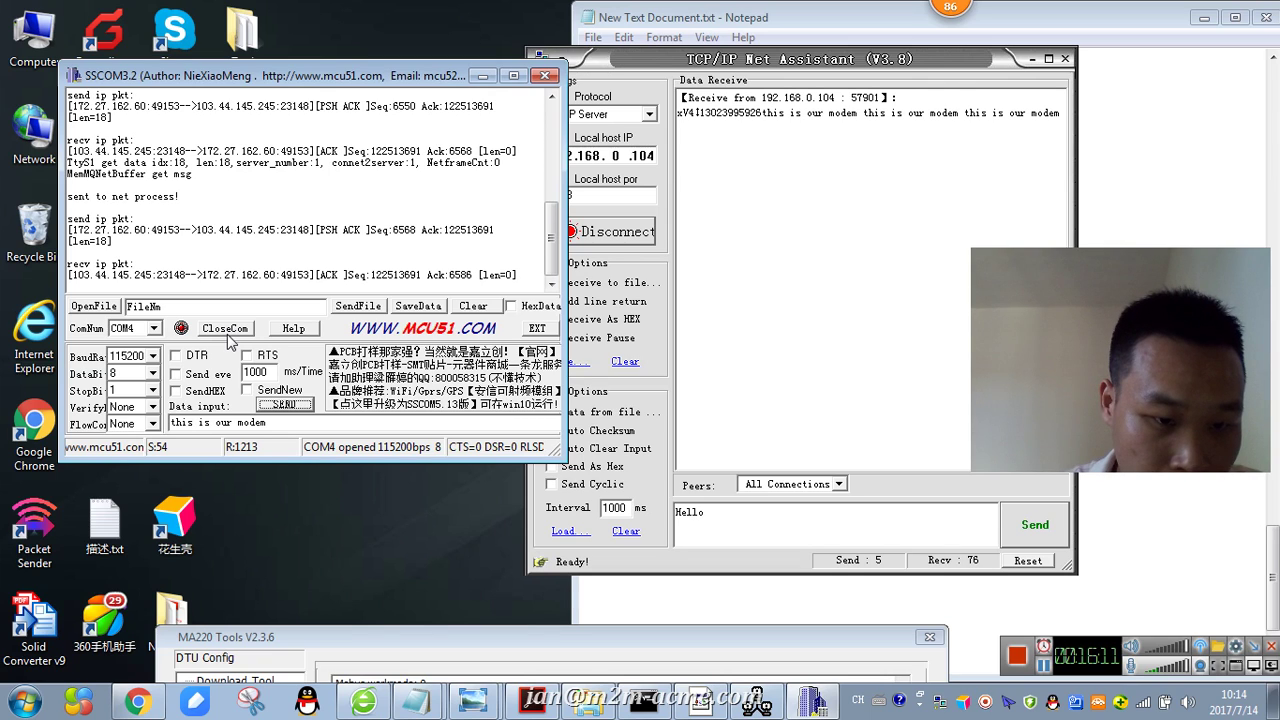
pyautogui.click(177, 391)
# - Send the hex bytes 12 FF 00 30 to the server twice and check receipt
pyautogui.click(284, 405)
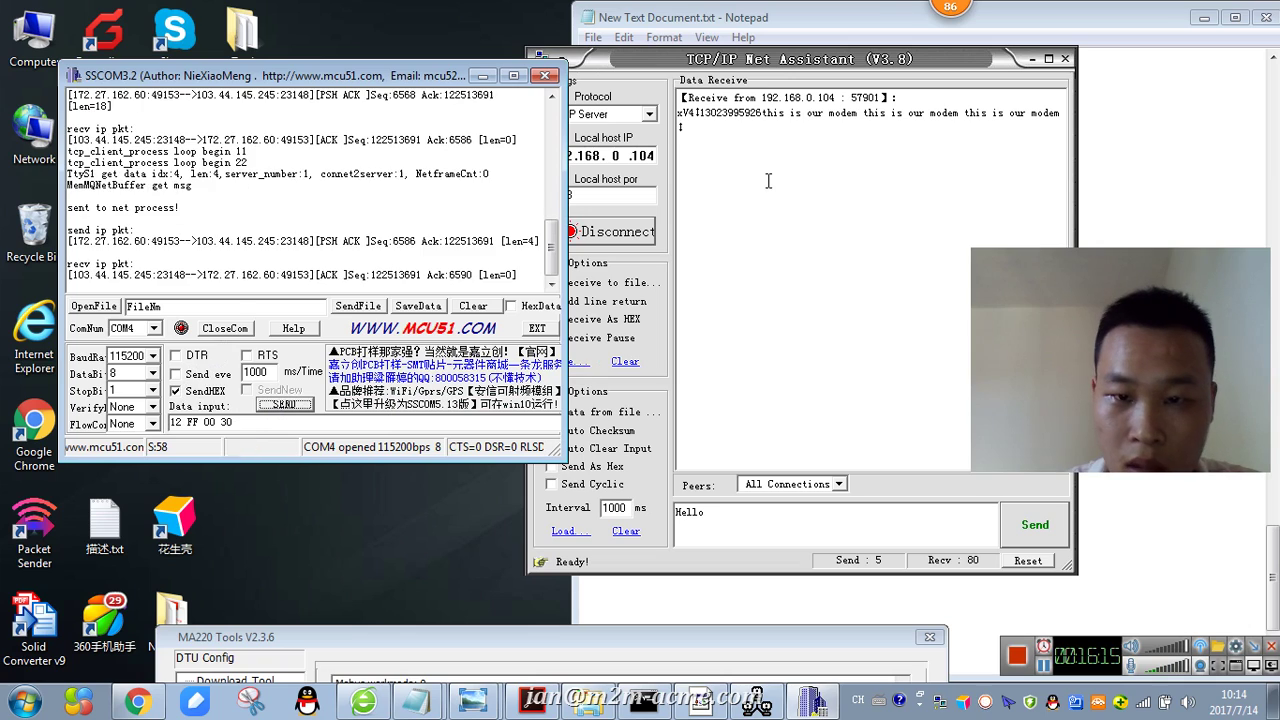
pyautogui.click(740, 145)
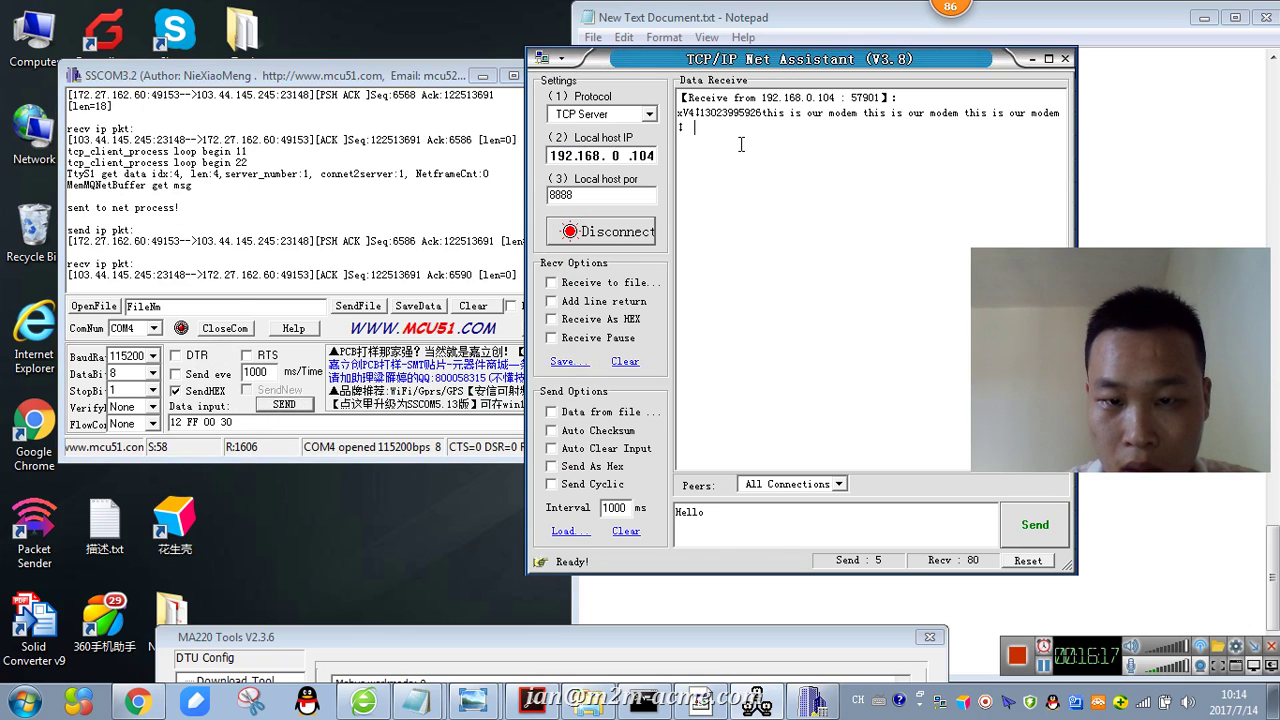
pyautogui.click(294, 406)
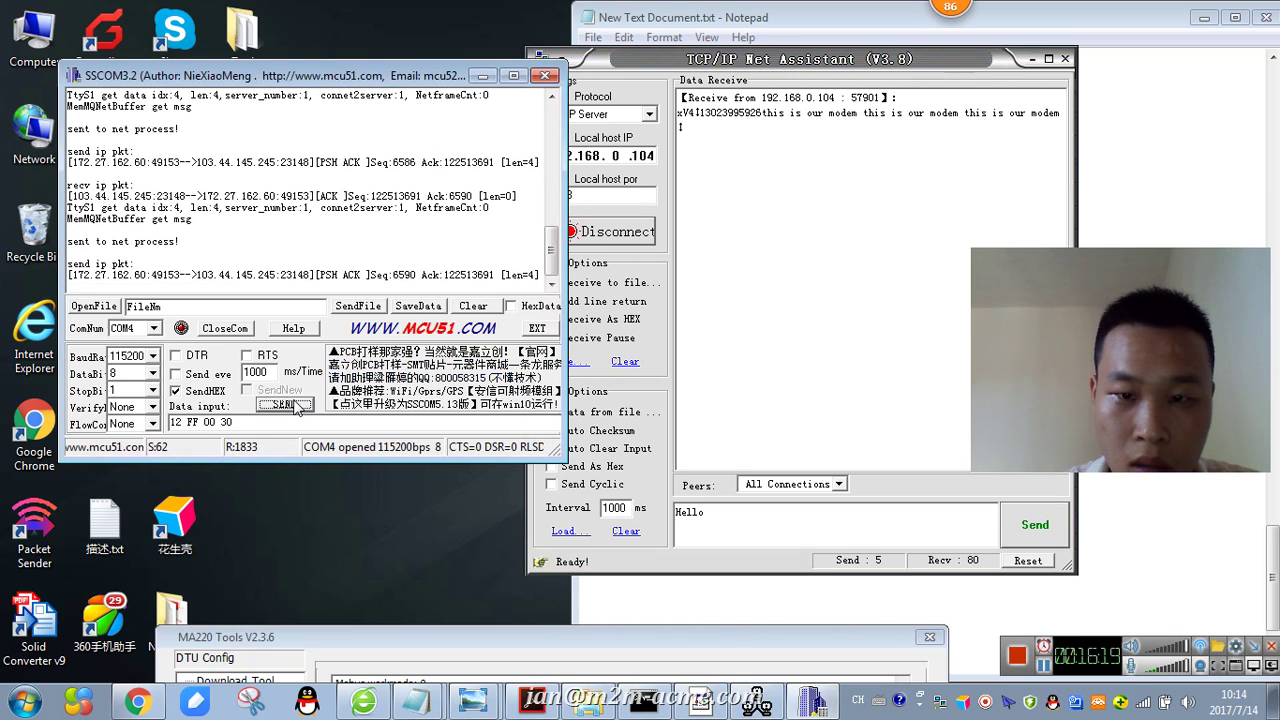
# - Switch SSCOM3.2 back to plain text and send 888888888 to the server
pyautogui.click(188, 391)
pyautogui.moveTo(276, 422); pyautogui.dragTo(170, 422)
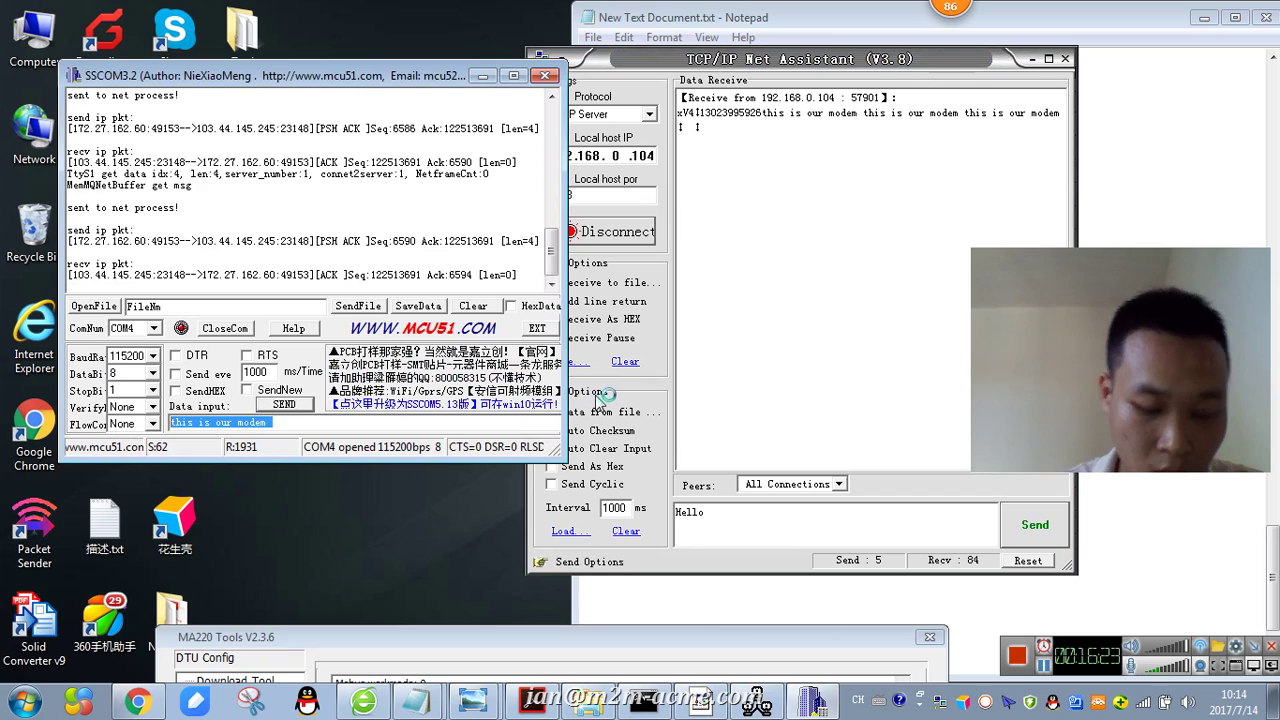
pyautogui.write('8888888888')
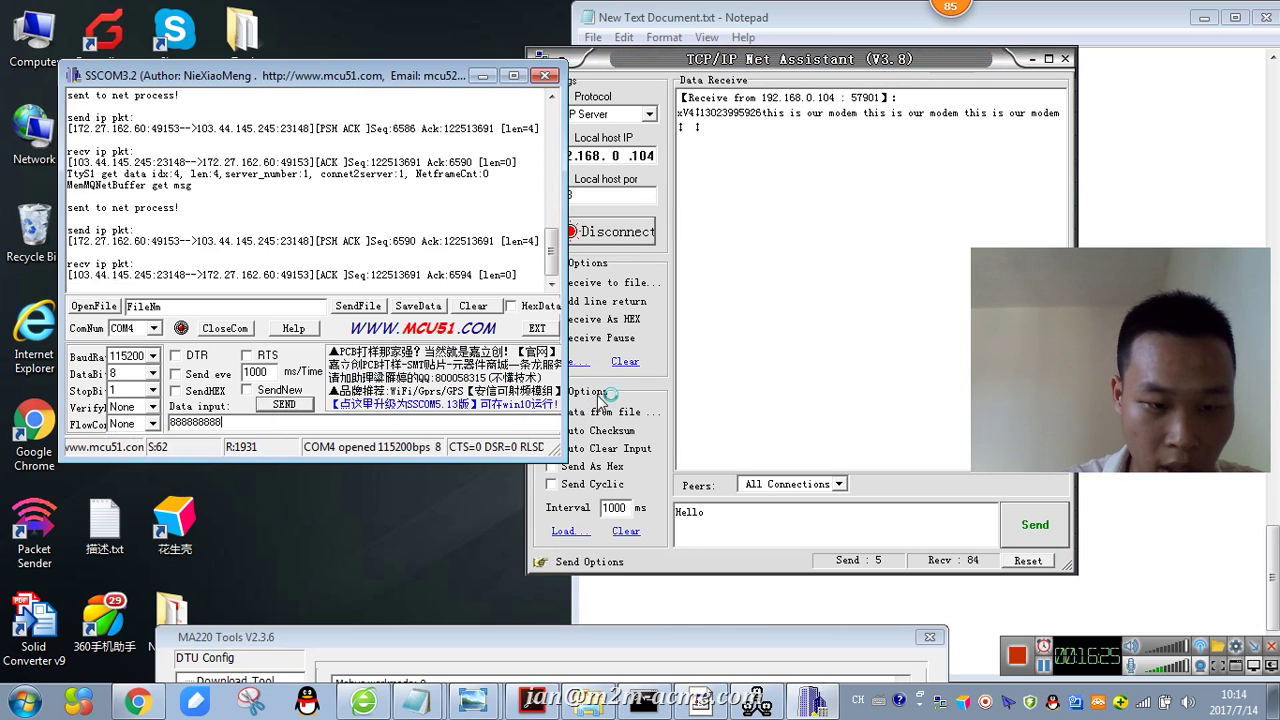
pyautogui.click(284, 405)
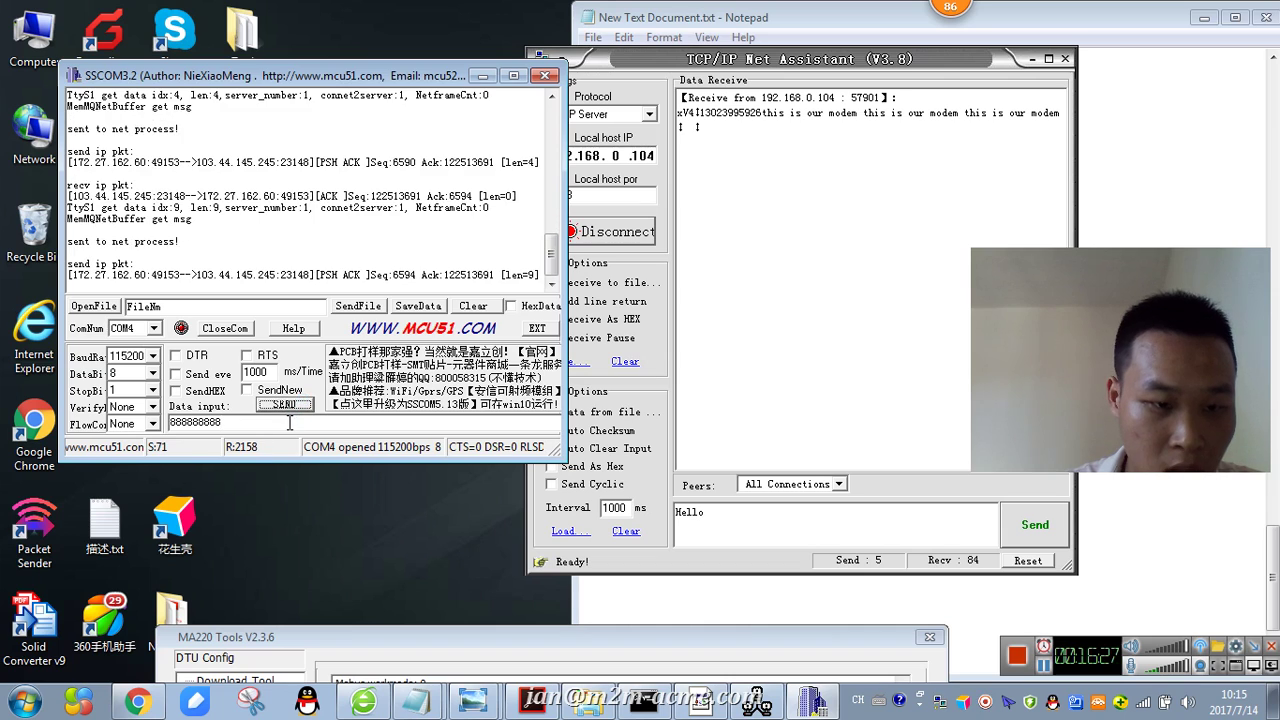
pyautogui.click(723, 510)
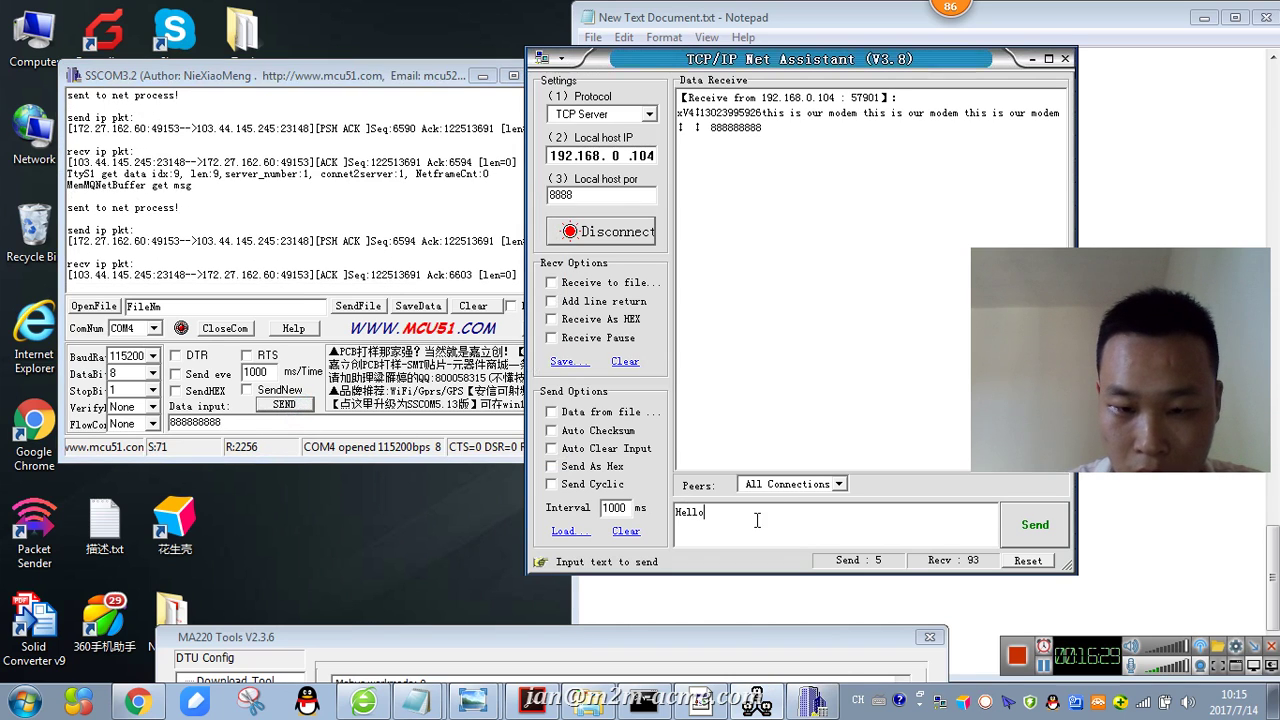
# - Send 00000000 from the Net Assistant server and confirm it appears in SSCOM3.2's log
pyautogui.moveTo(814, 517); pyautogui.dragTo(535, 488)
pyautogui.write('00000000')
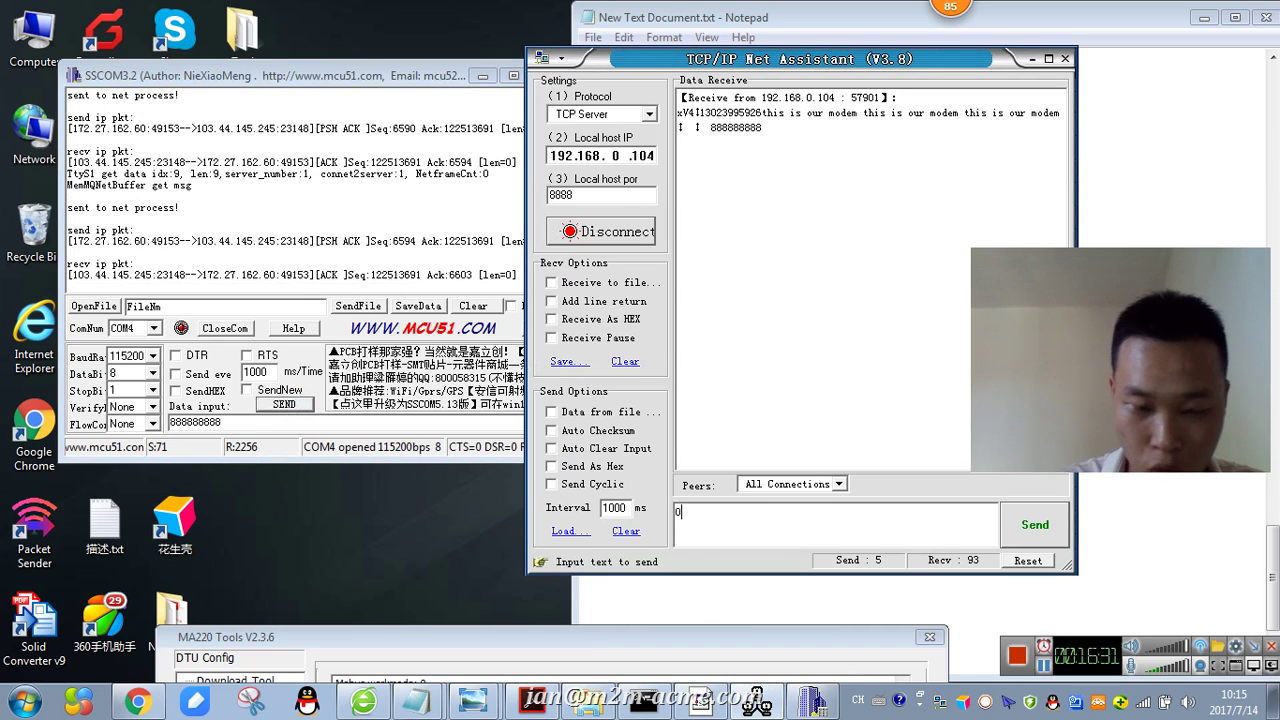
pyautogui.click(1044, 527)
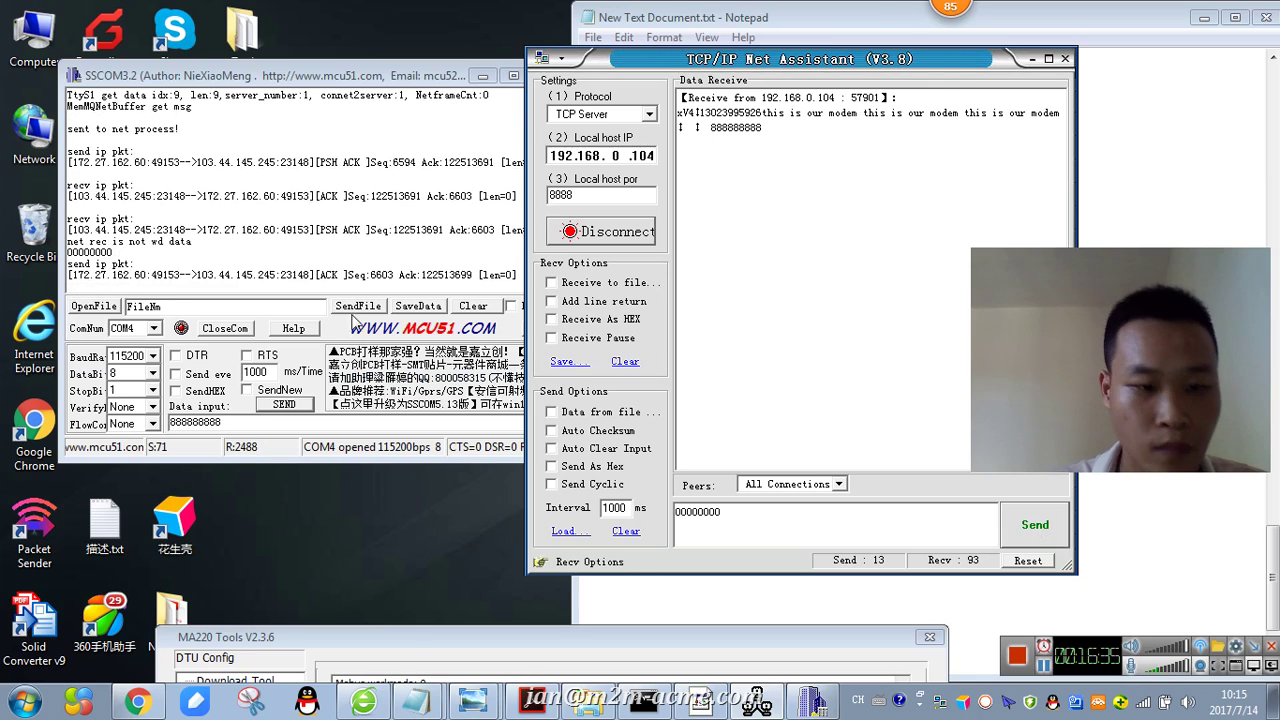
pyautogui.click(313, 195)
pyautogui.moveTo(129, 252); pyautogui.dragTo(68, 252)
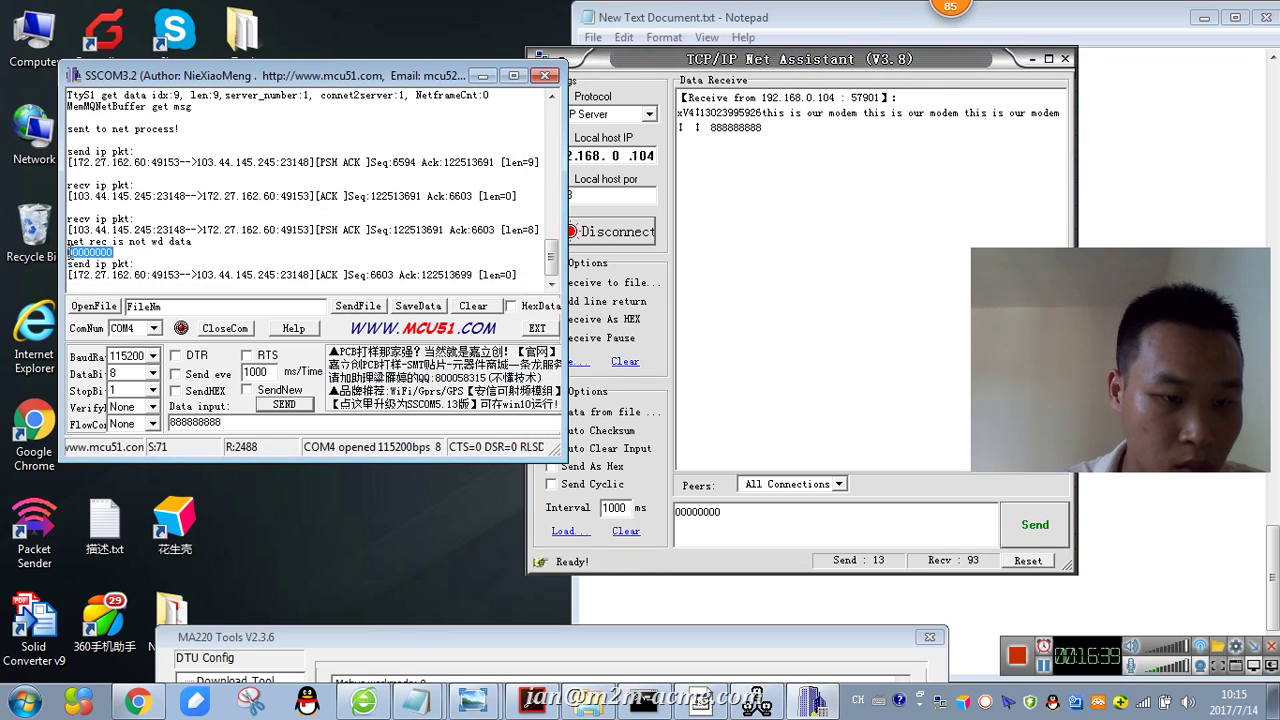
pyautogui.click(288, 231)
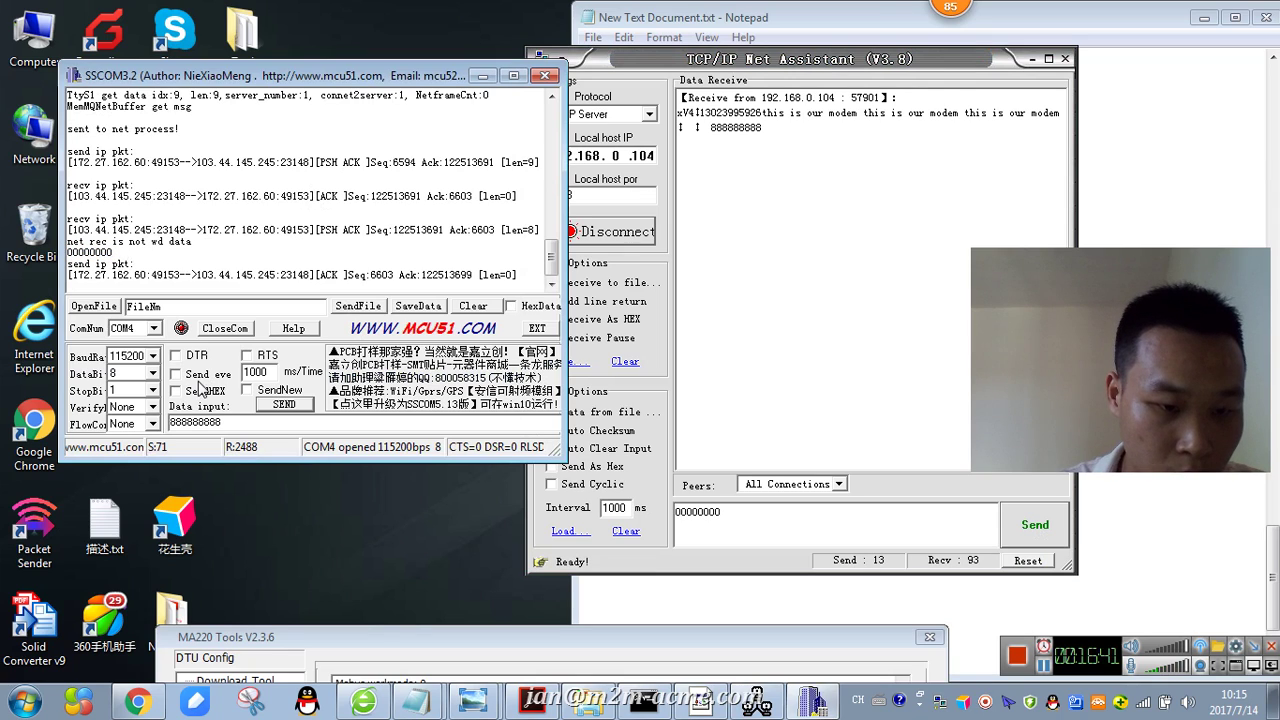
pyautogui.click(847, 336)
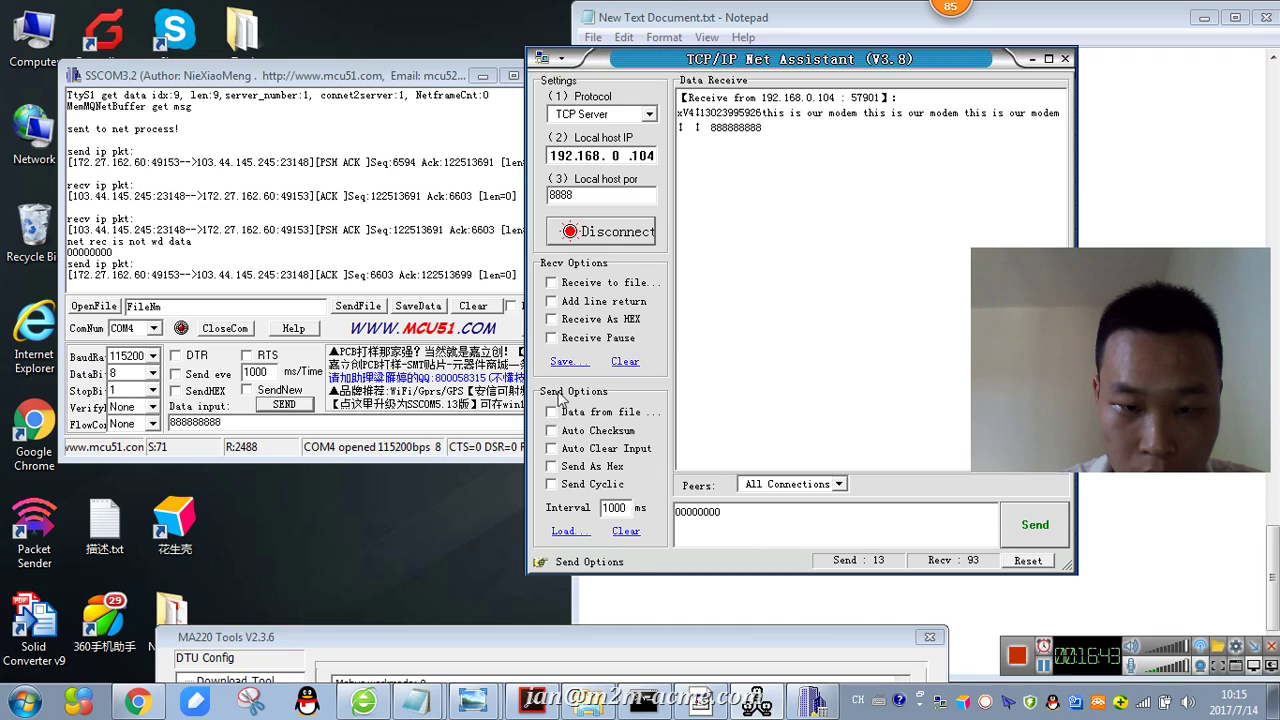
# - Turn on Receive As HEX in the server and send hex 12 FF 00 30 from SSCOM3.2
pyautogui.click(548, 320)
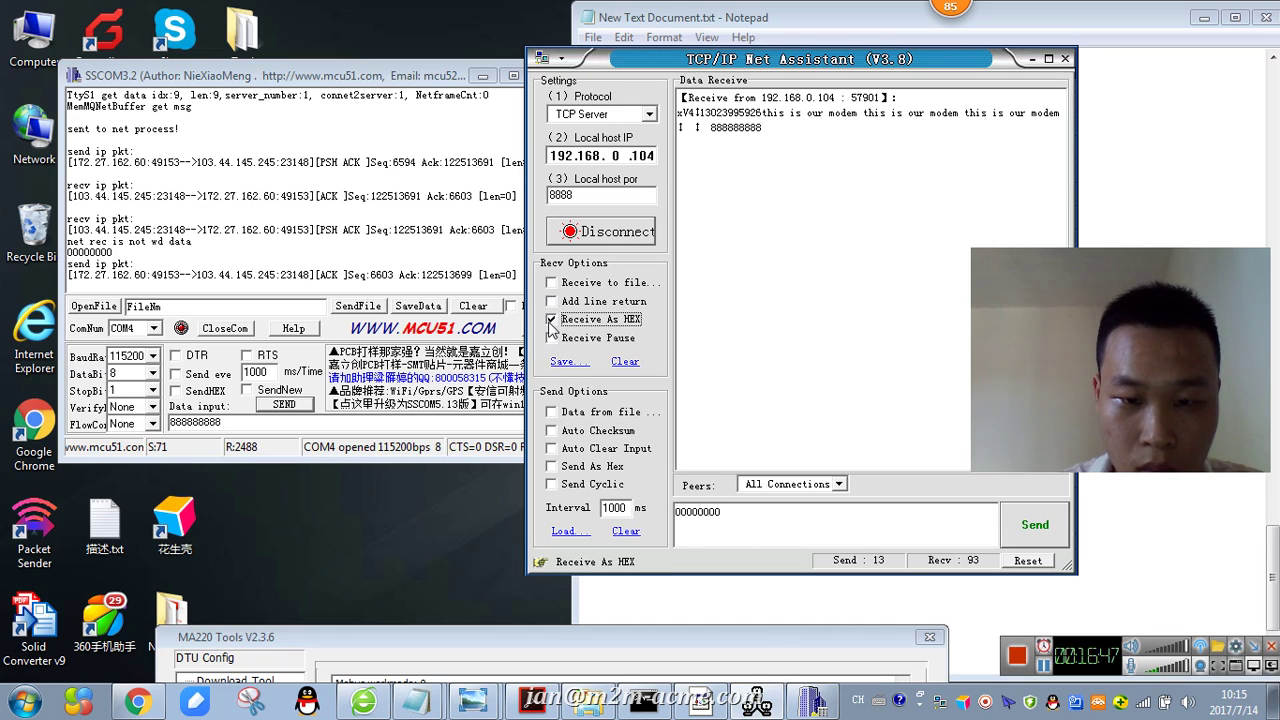
pyautogui.click(192, 394)
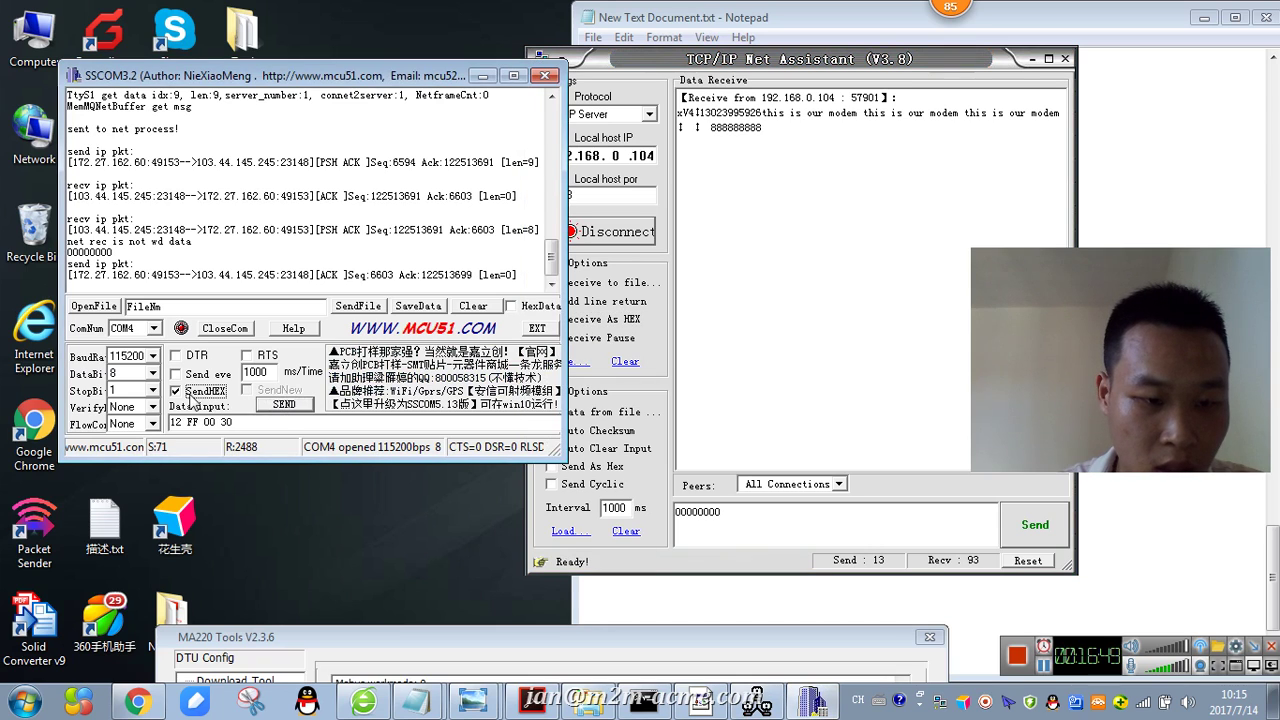
pyautogui.click(282, 404)
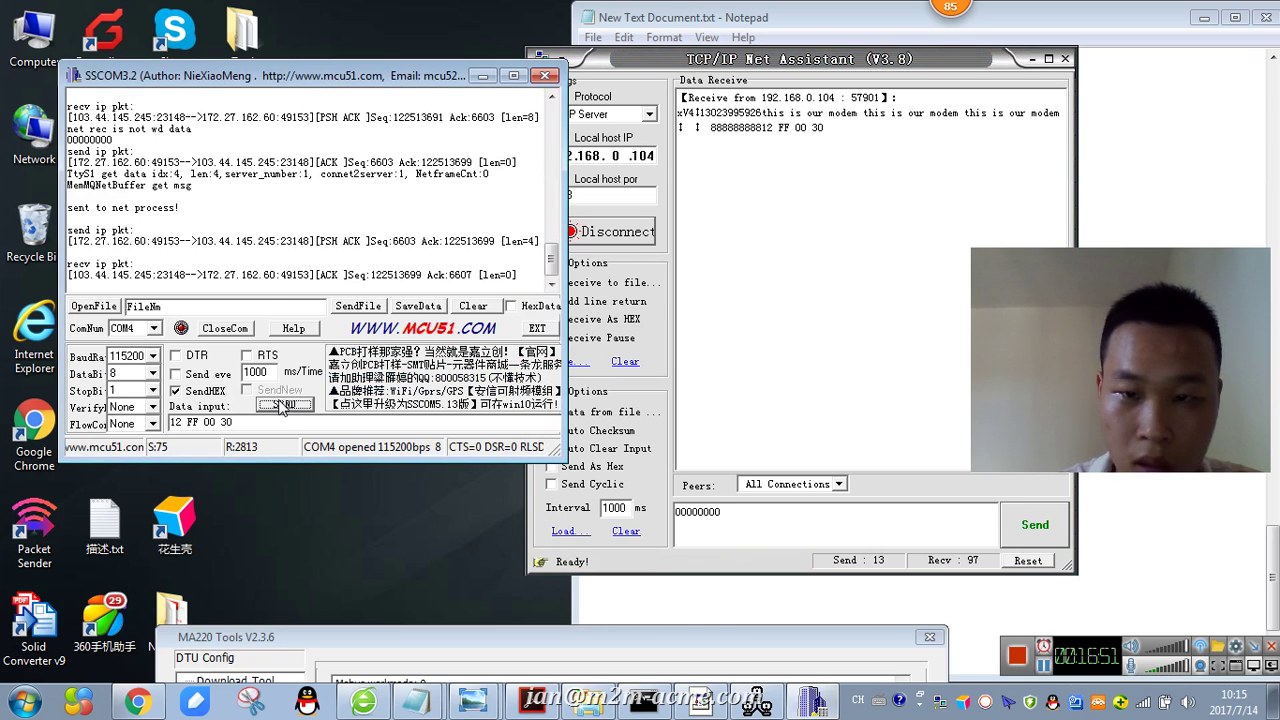
pyautogui.click(282, 404)
pyautogui.click(176, 390)
# - Turn off hex sending and hex receiving, and enable SendNew so each message gets its own line
pyautogui.click(780, 334)
pyautogui.click(552, 320)
pyautogui.click(557, 321)
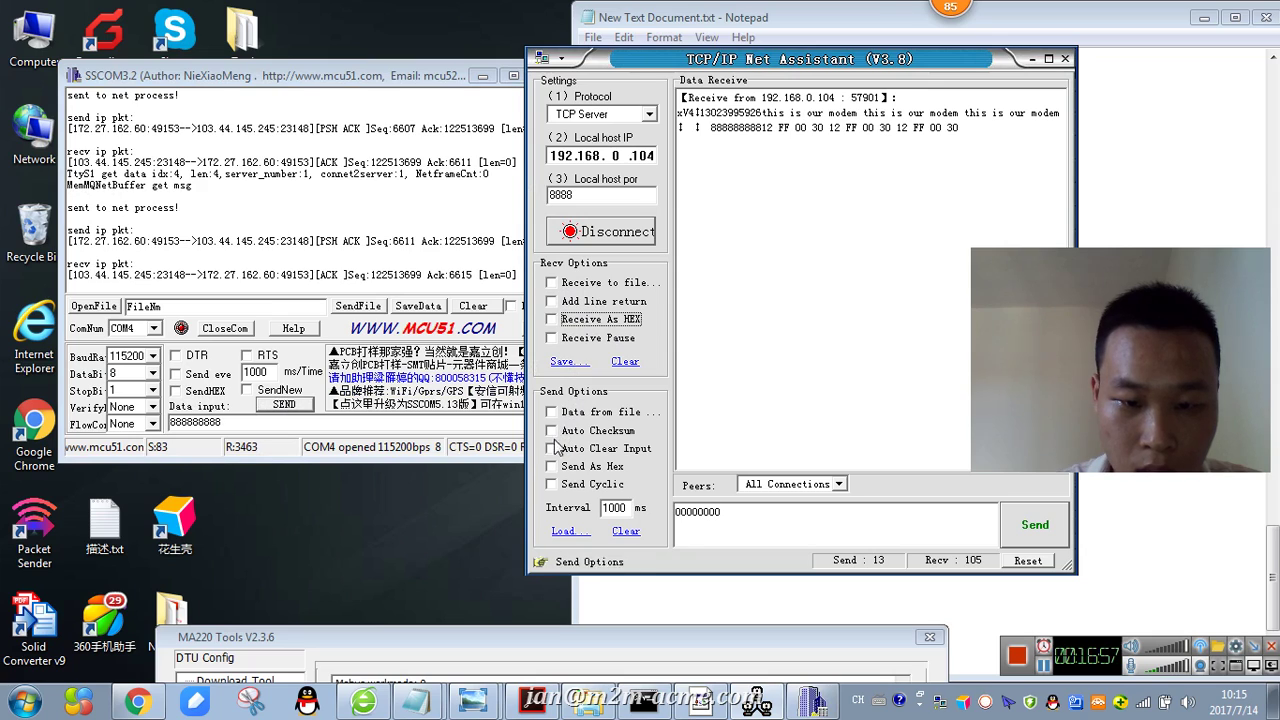
pyautogui.click(309, 425)
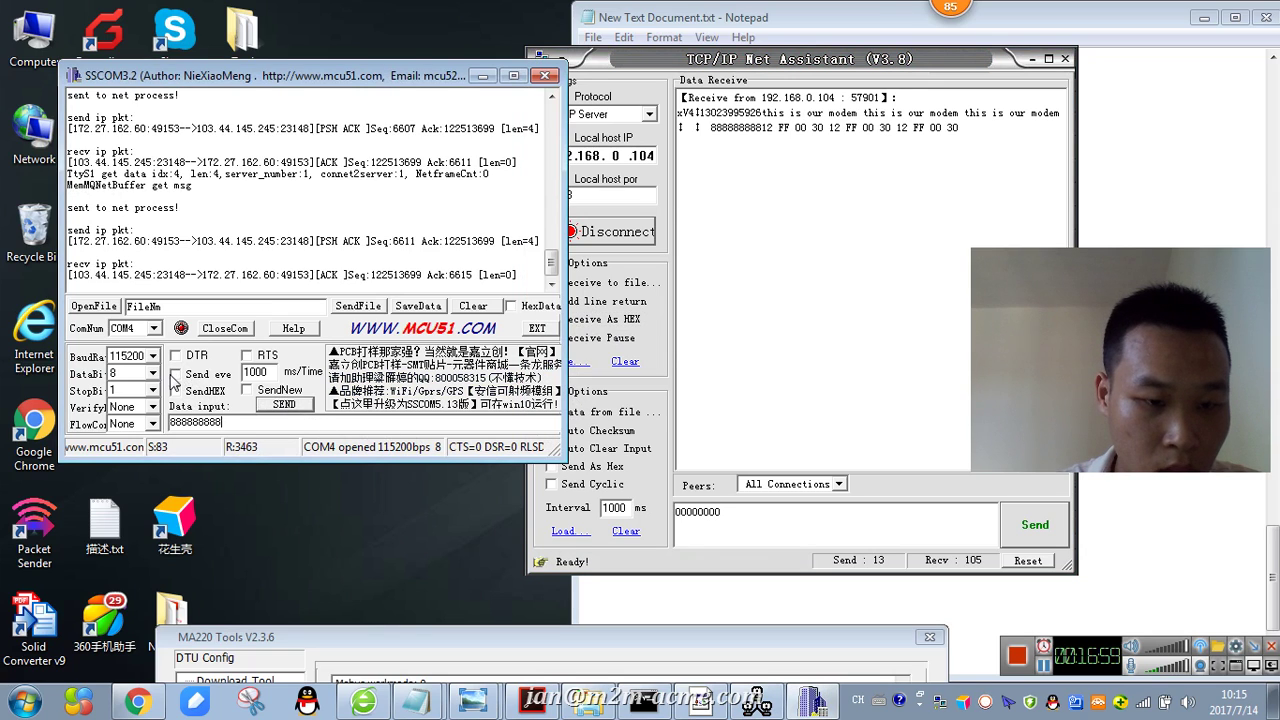
pyautogui.click(247, 390)
# - Send 888888888 to the server eleven times, each on a new line
pyautogui.click(280, 406)
pyautogui.click(280, 406)
pyautogui.click(280, 406)
pyautogui.click(280, 406)
pyautogui.click(280, 406)
pyautogui.click(280, 406)
pyautogui.click(280, 406)
pyautogui.click(280, 406)
pyautogui.click(280, 406)
pyautogui.click(280, 406)
pyautogui.click(280, 406)
pyautogui.click(280, 406)
pyautogui.click(280, 406)
pyautogui.click(280, 406)
pyautogui.click(280, 406)
# - Send 'right now our testing is success' from SSCOM3.2 to the server
pyautogui.press('Tab')
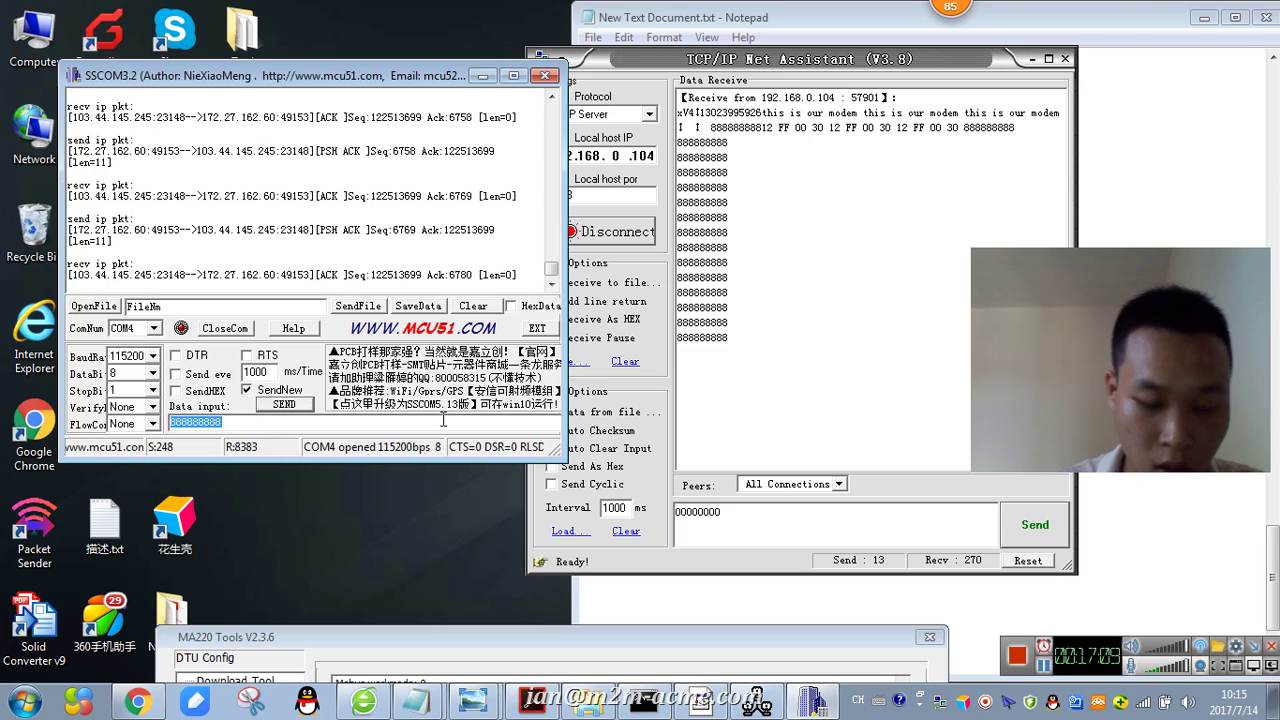
pyautogui.write('right now our te')
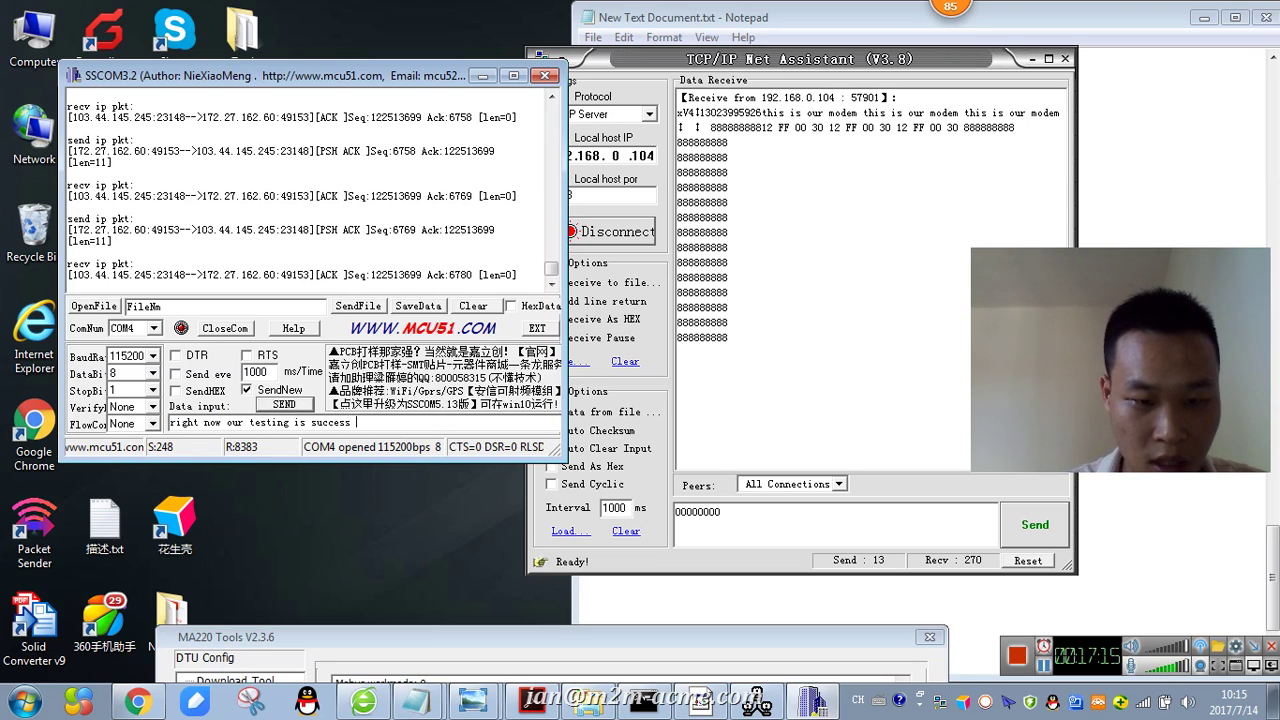
pyautogui.write('sting is success')
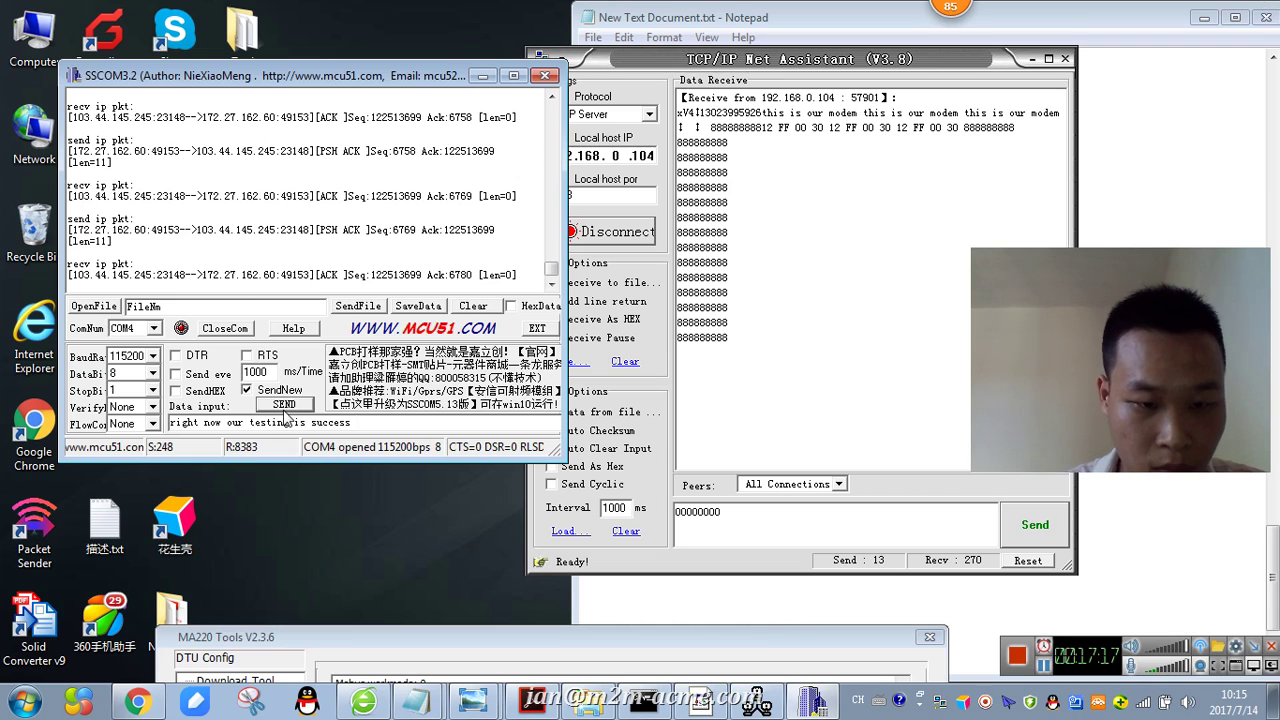
pyautogui.click(285, 410)
# - Bring Notepad forward and snap it to the right half of the screen
pyautogui.click(912, 347)
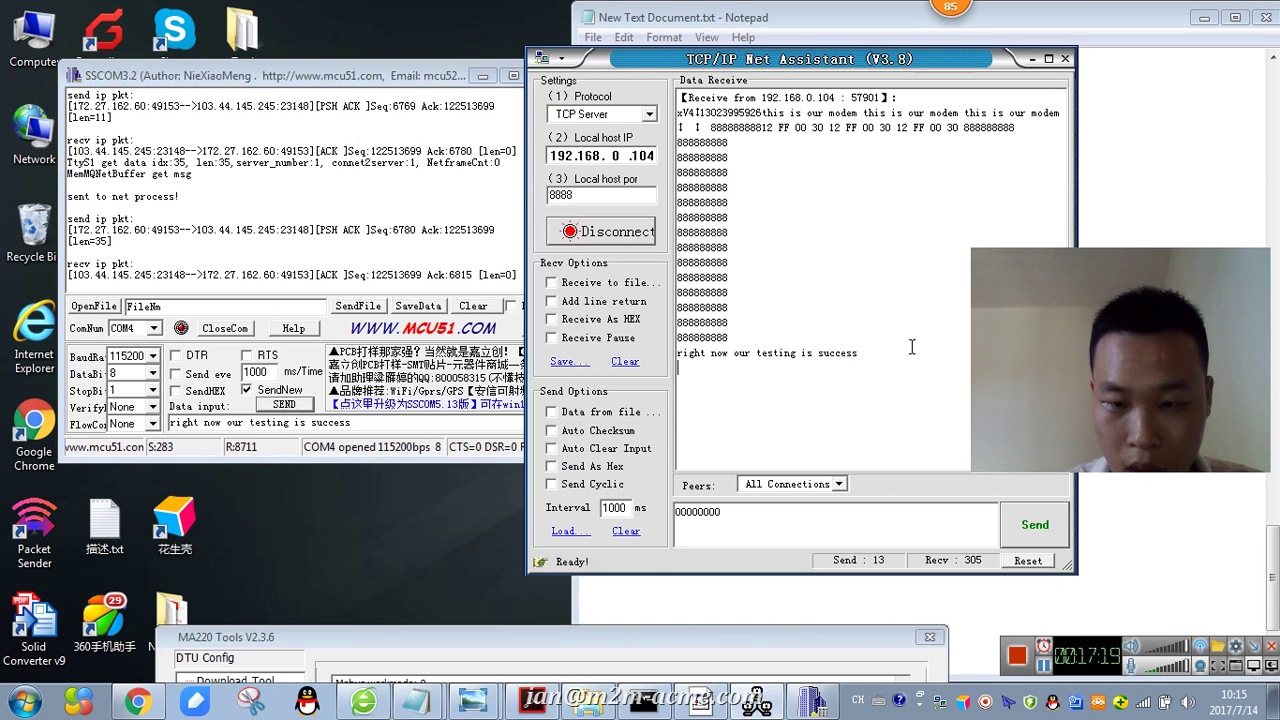
pyautogui.click(1133, 25)
pyautogui.moveTo(1133, 25); pyautogui.dragTo(1279, 200)
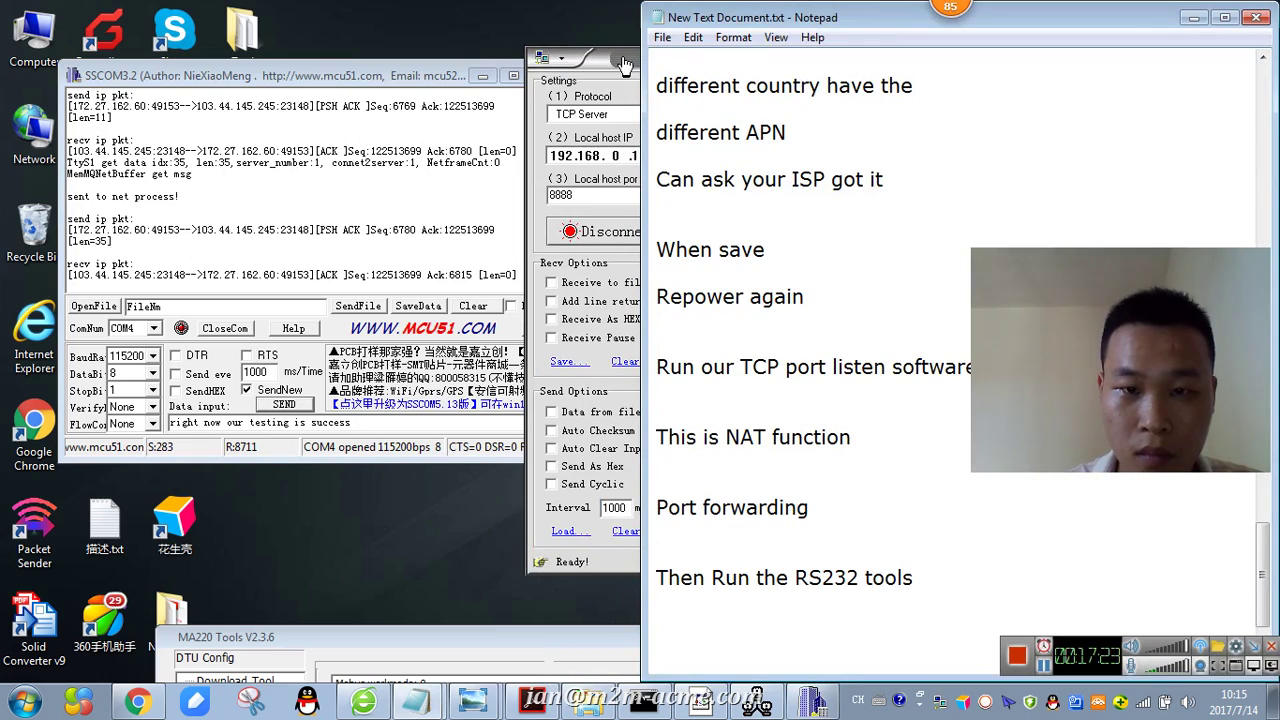
# - Move Net Assistant to the left and add 'Right now all success' at the end of the notes
pyautogui.moveTo(604, 62); pyautogui.dragTo(164, 70)
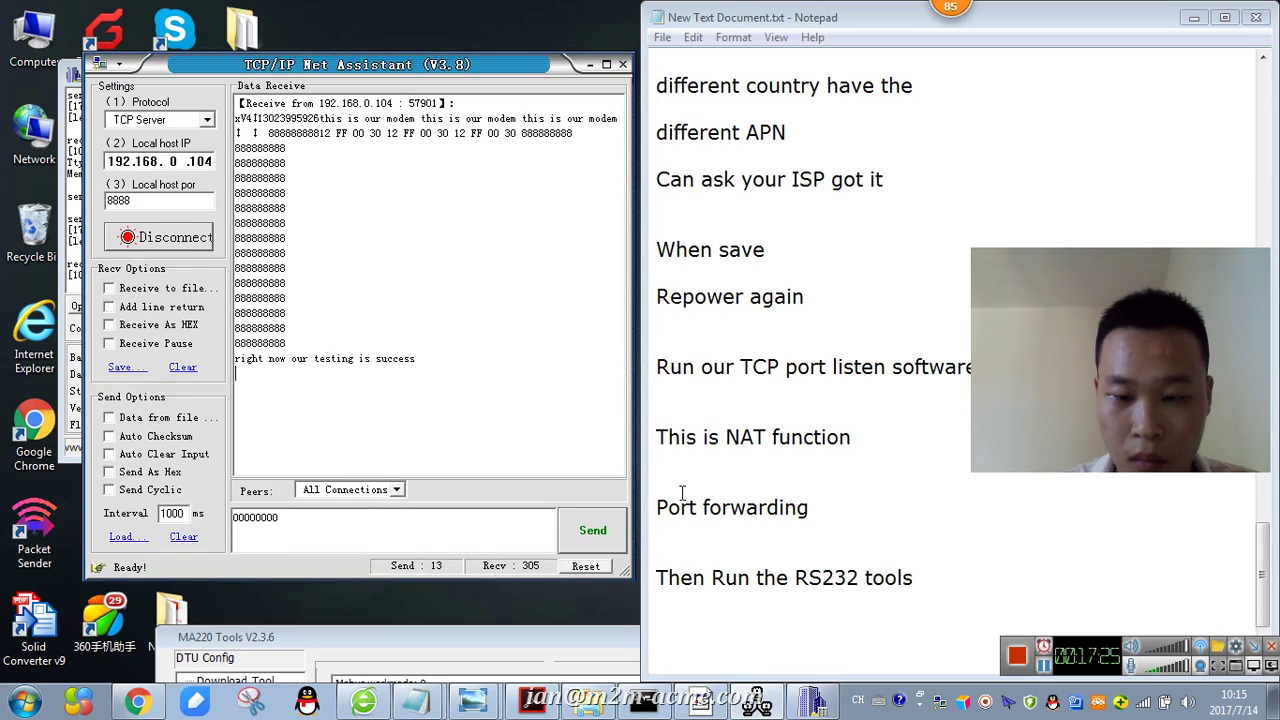
pyautogui.click(762, 642)
pyautogui.press('Return')
pyautogui.press('Return')
pyautogui.write('Right now all success')
pyautogui.press('Return')
pyautogui.press('Return')
pyautogui.press('Return')
# - Add the note 'We can see this TCP/IP NET Assistant is our server'
pyautogui.write('We can')
pyautogui.press('BackSpace')
pyautogui.write('an see')
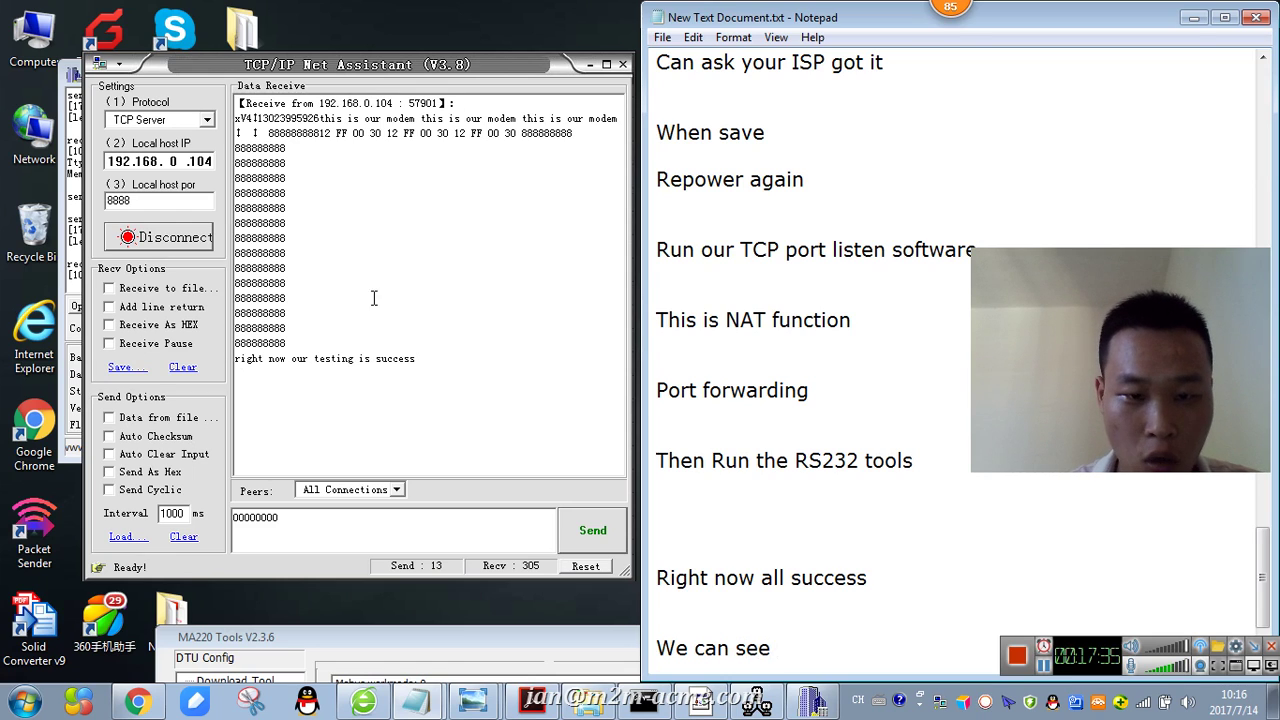
pyautogui.click(167, 81)
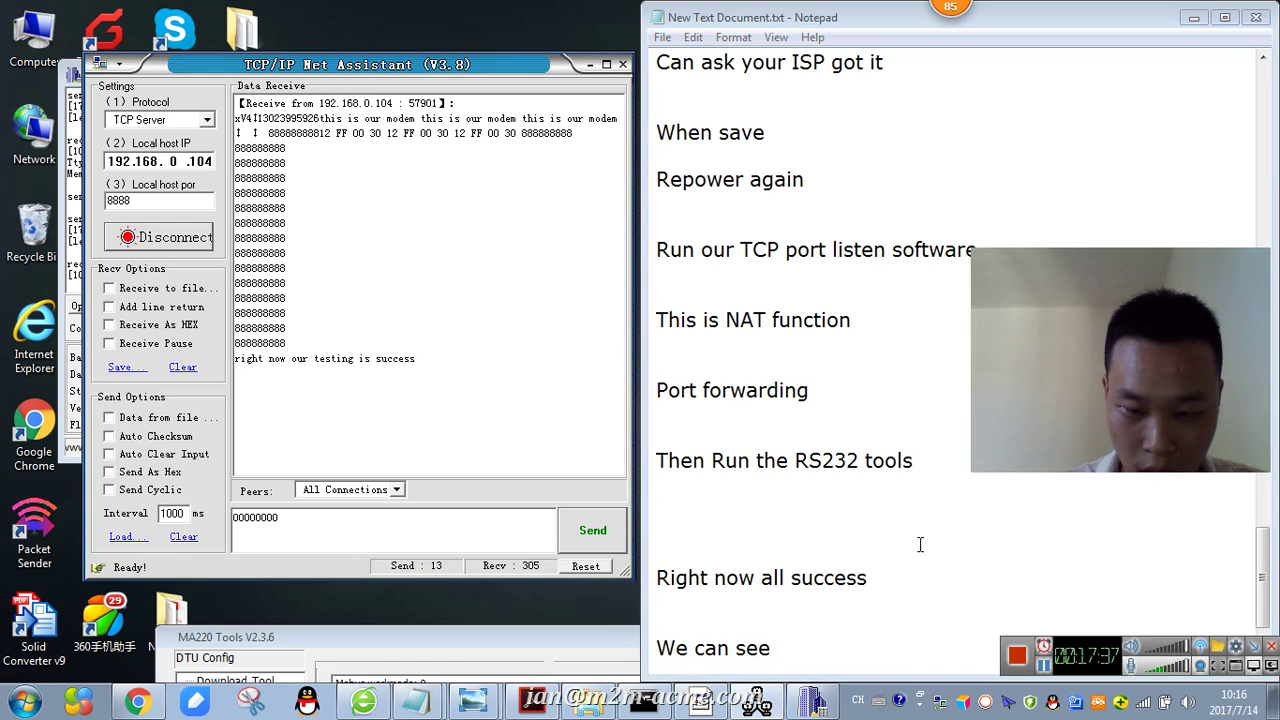
pyautogui.click(808, 647)
pyautogui.write('this ')
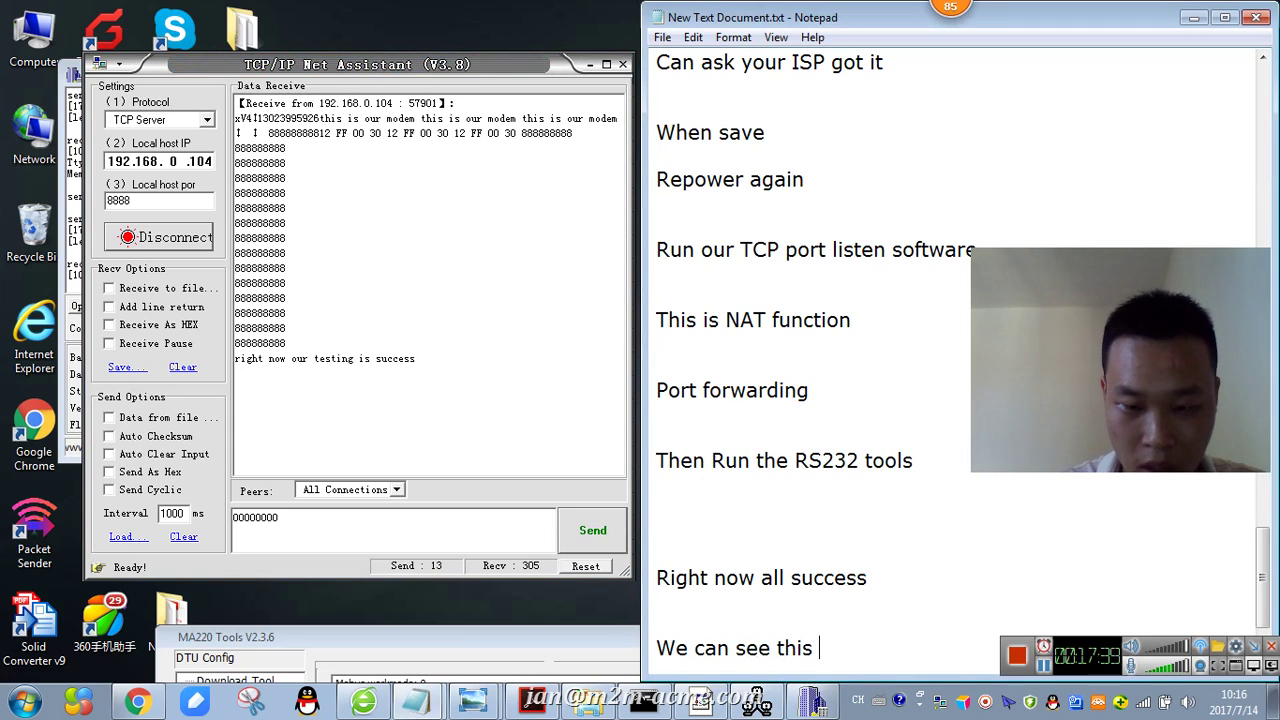
pyautogui.write('TCP/IP NET Assista')
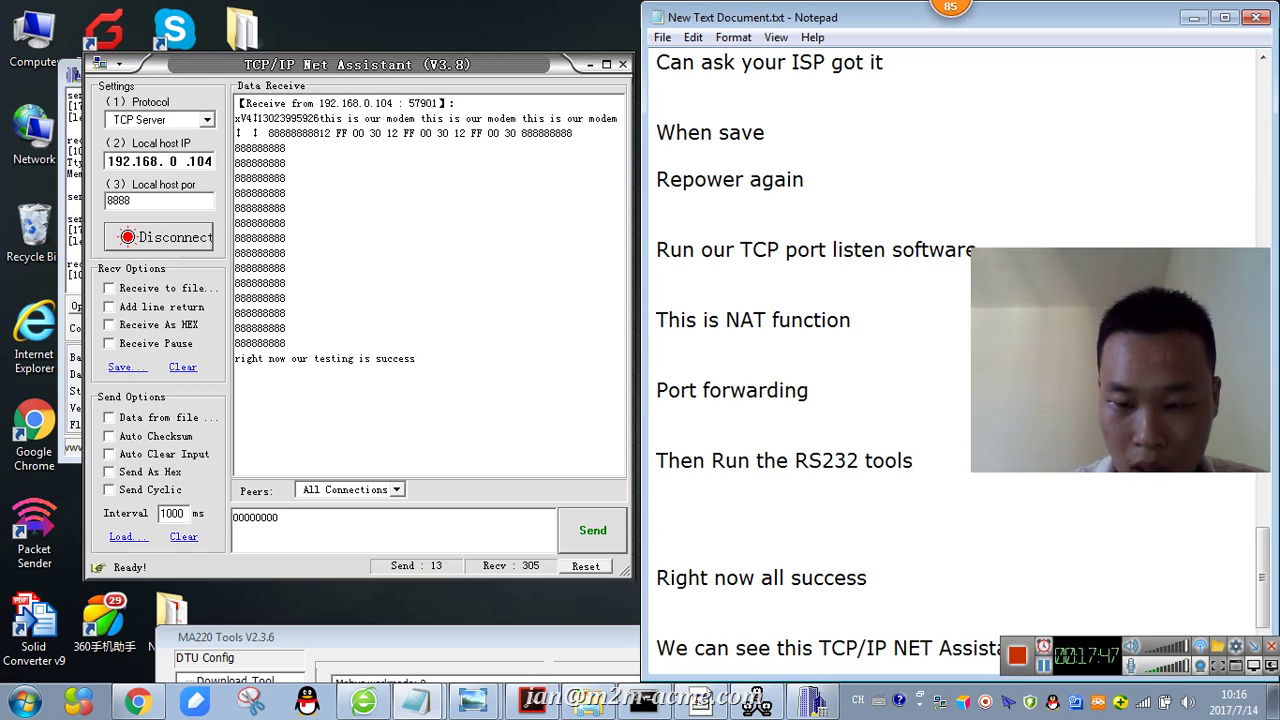
pyautogui.write('n')
pyautogui.press('Return')
pyautogui.click(1038, 602)
pyautogui.write('t')
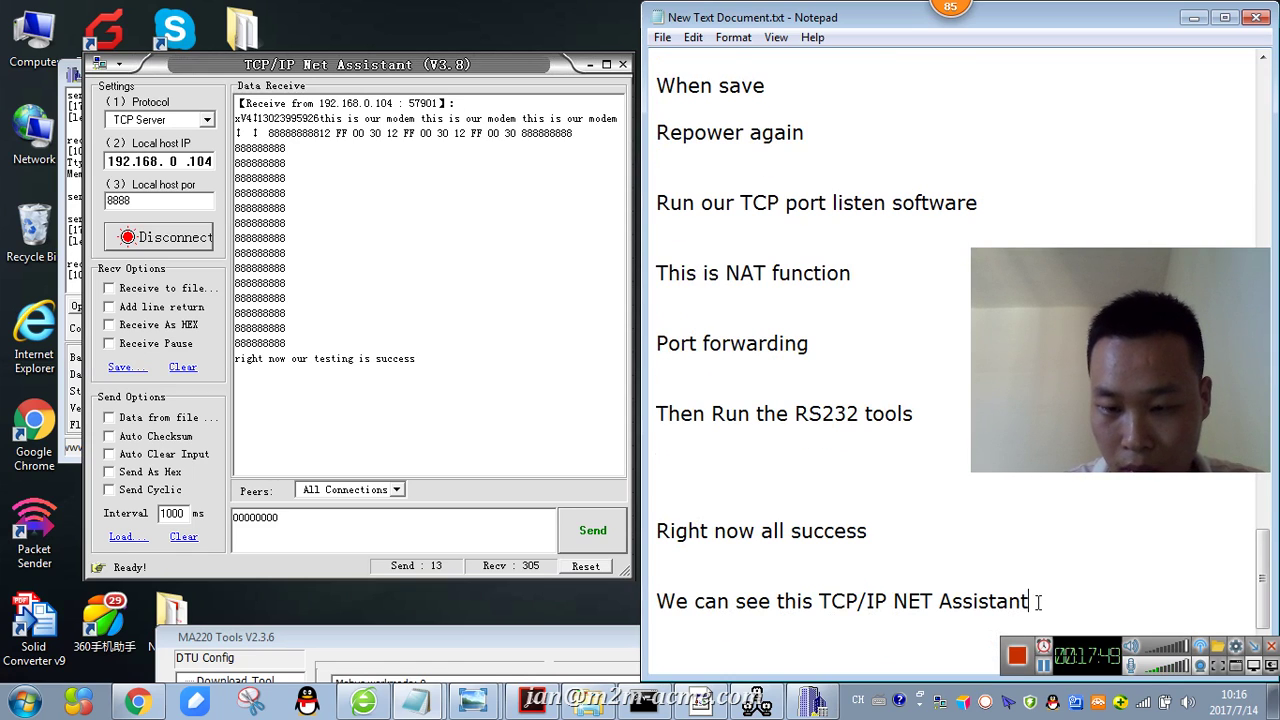
pyautogui.press('Return')
pyautogui.press('Return')
pyautogui.write('is o')
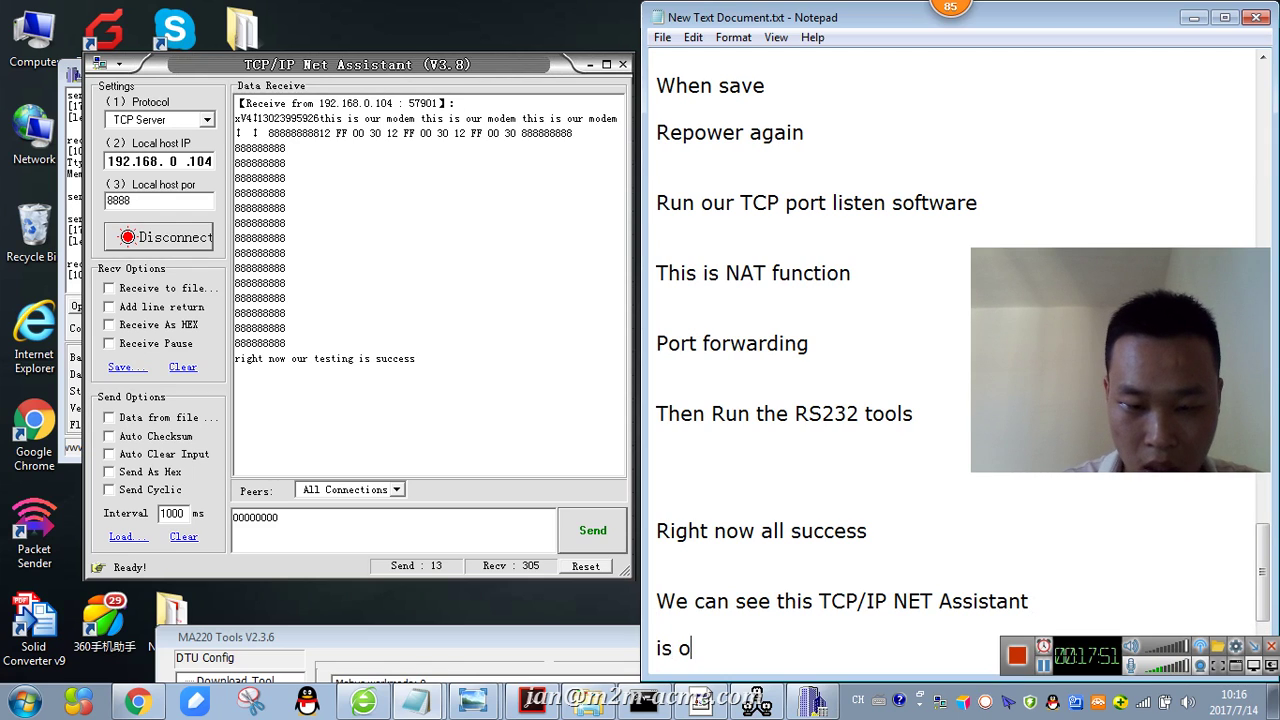
pyautogui.write('ur serve')
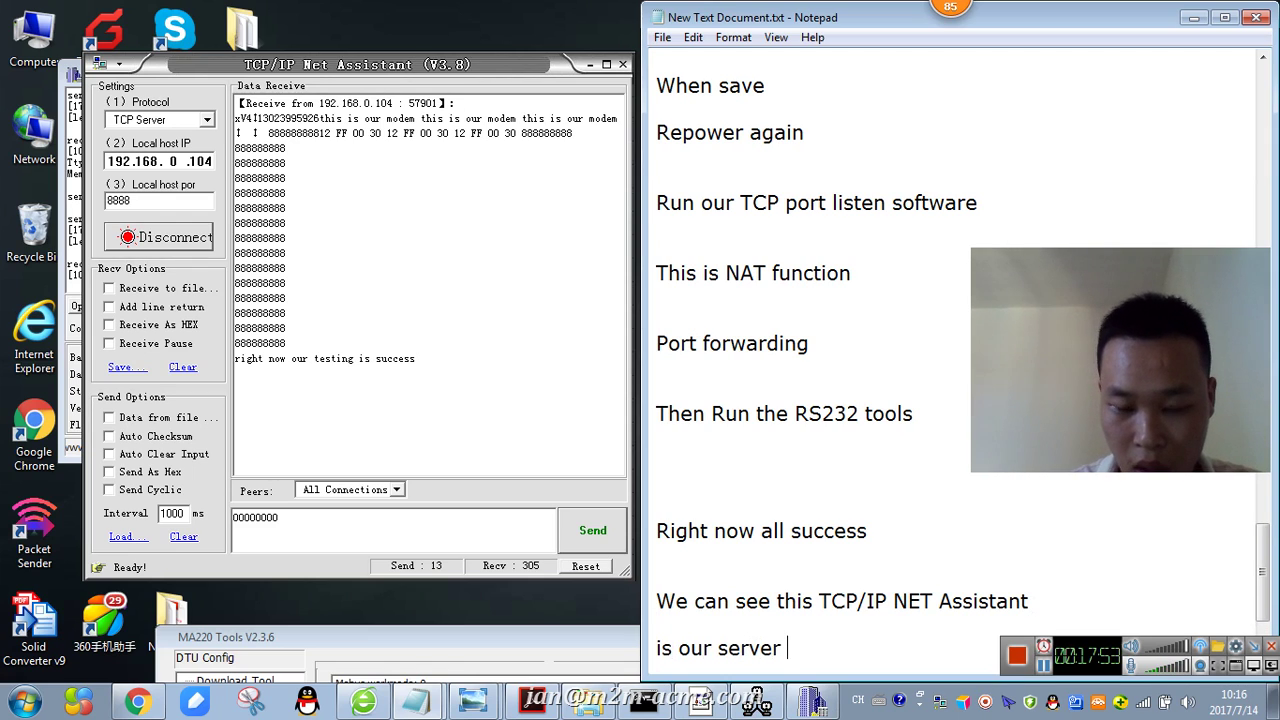
pyautogui.write('r')
pyautogui.press('Return')
pyautogui.press('Return')
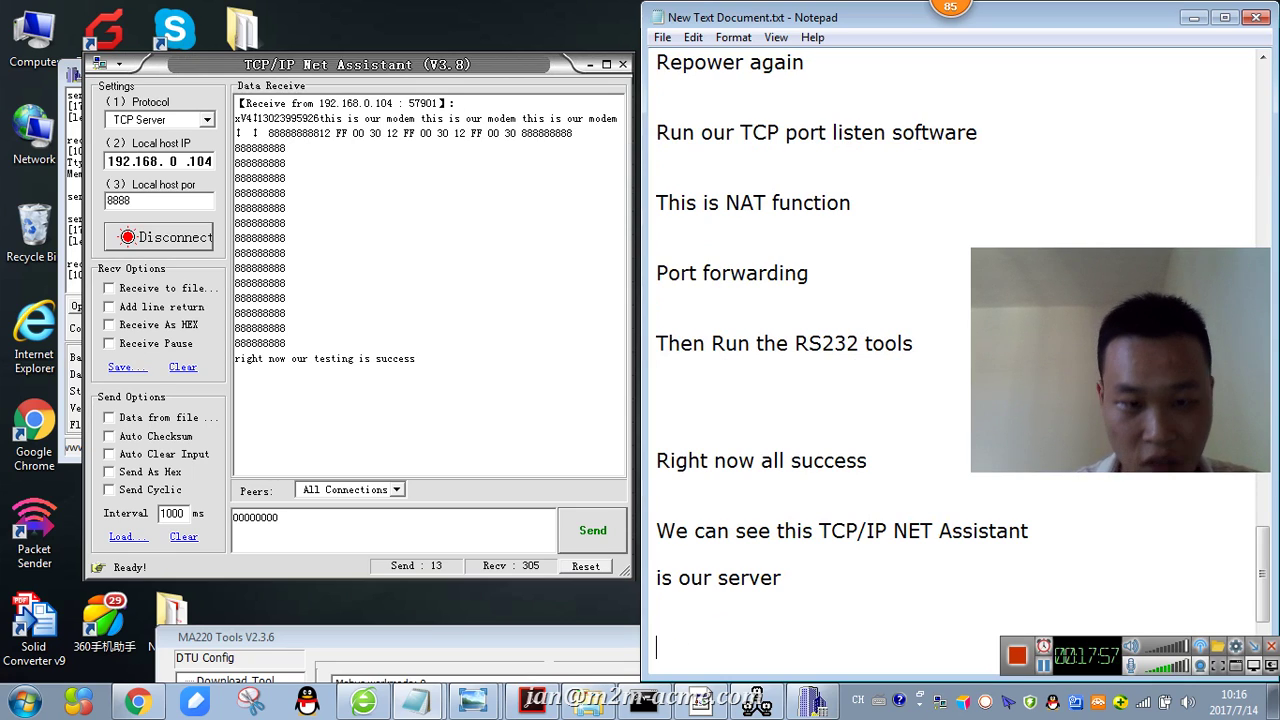
pyautogui.scroll(-1, 1035, 605)
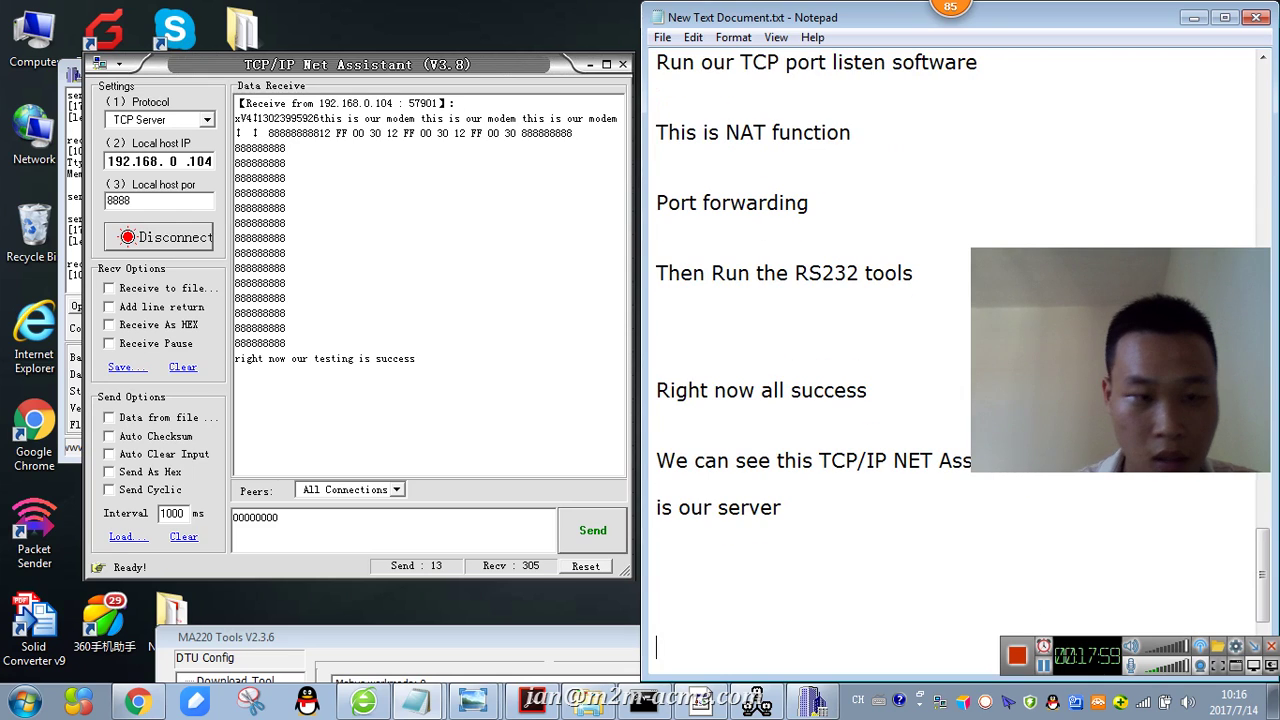
pyautogui.moveTo(485, 72); pyautogui.dragTo(334, 272)
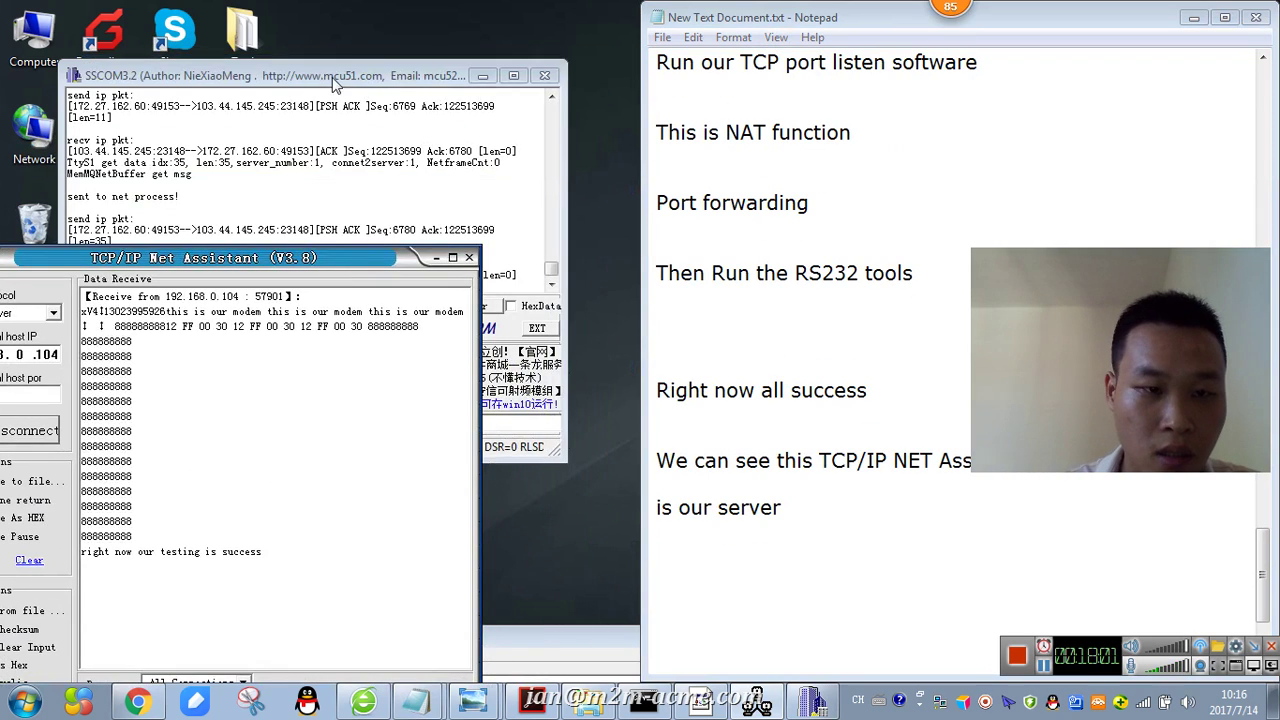
# - Resize SSCOM3.2, then add the Notepad line 'SSCOM this is our client'
pyautogui.click(359, 40)
pyautogui.moveTo(10, 222); pyautogui.dragTo(90, 222)
pyautogui.moveTo(212, 183); pyautogui.dragTo(128, 85)
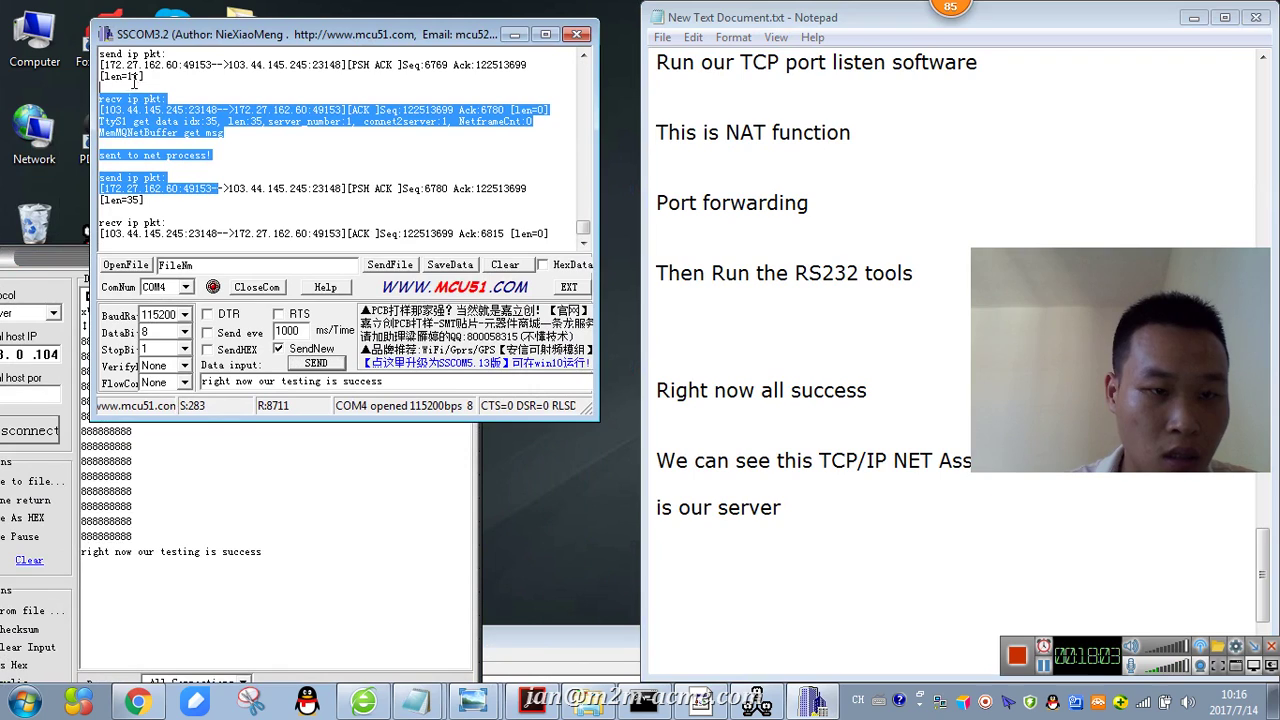
pyautogui.click(726, 578)
pyautogui.write('ss')
pyautogui.press('BackSpace')
pyautogui.press('BackSpace')
pyautogui.write('SSCOM')
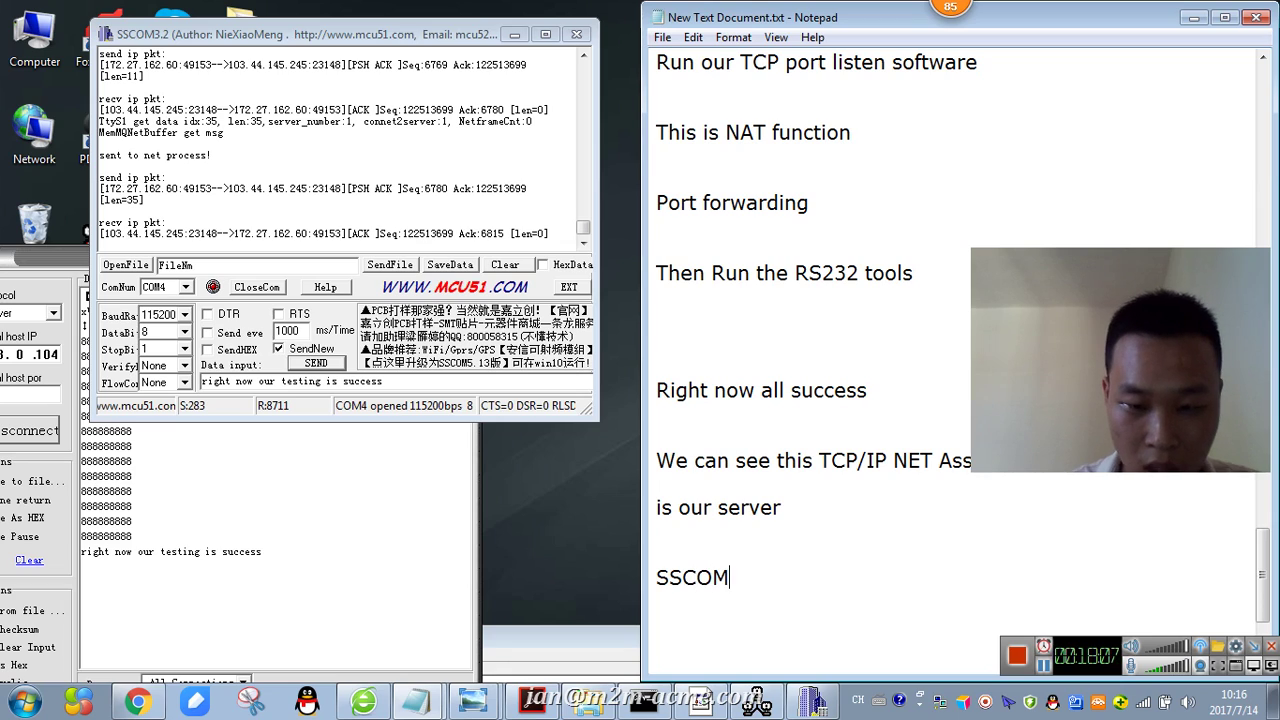
pyautogui.write(' this')
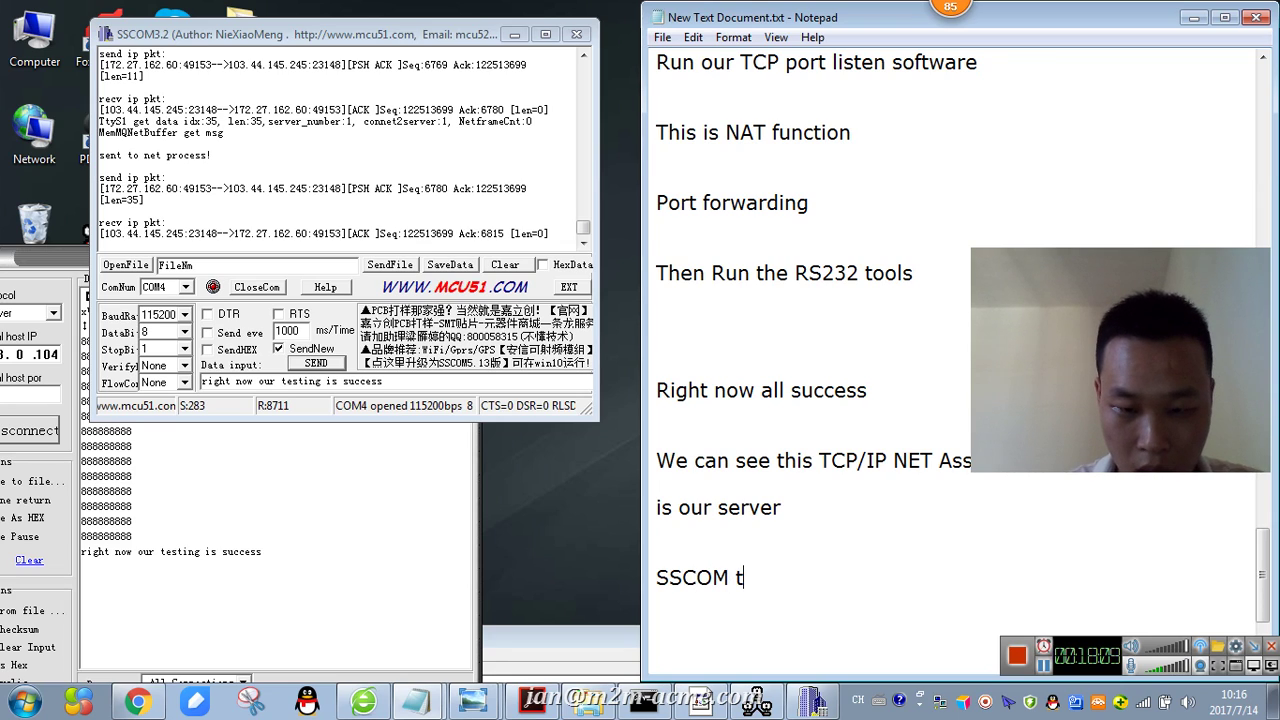
pyautogui.press('BackSpace')
pyautogui.press('BackSpace')
pyautogui.write('his is our ')
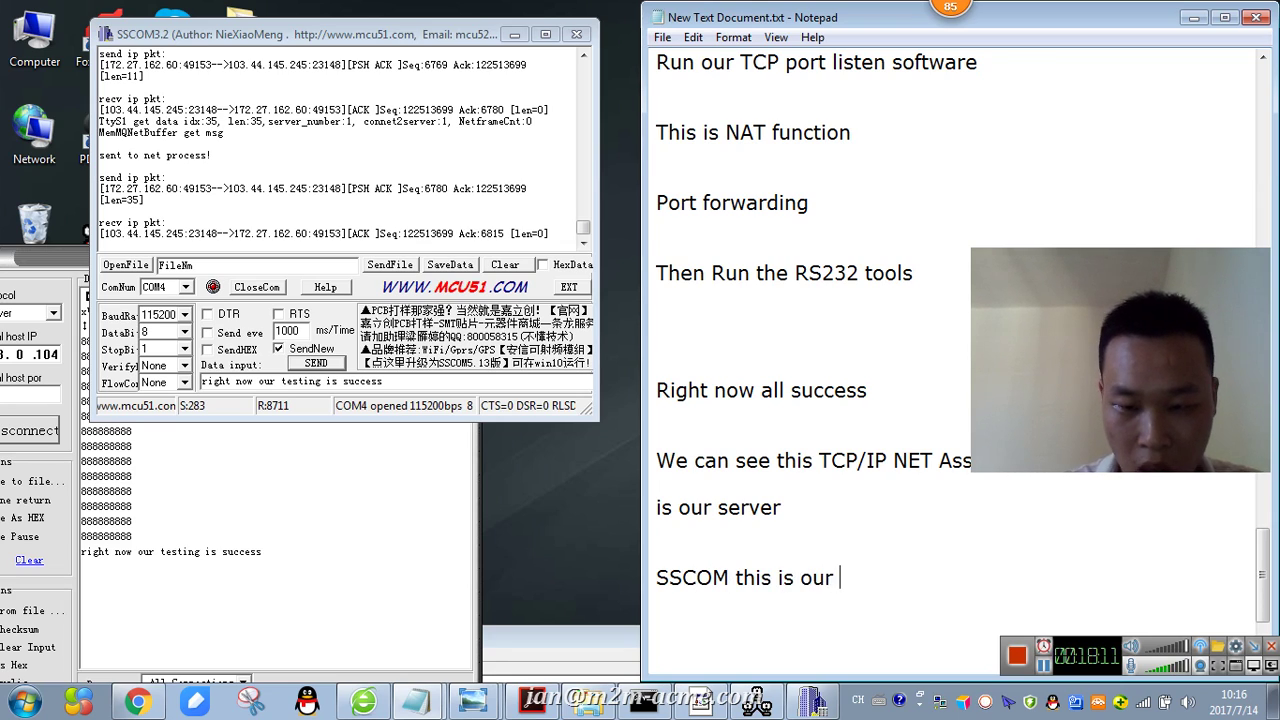
pyautogui.write('client')
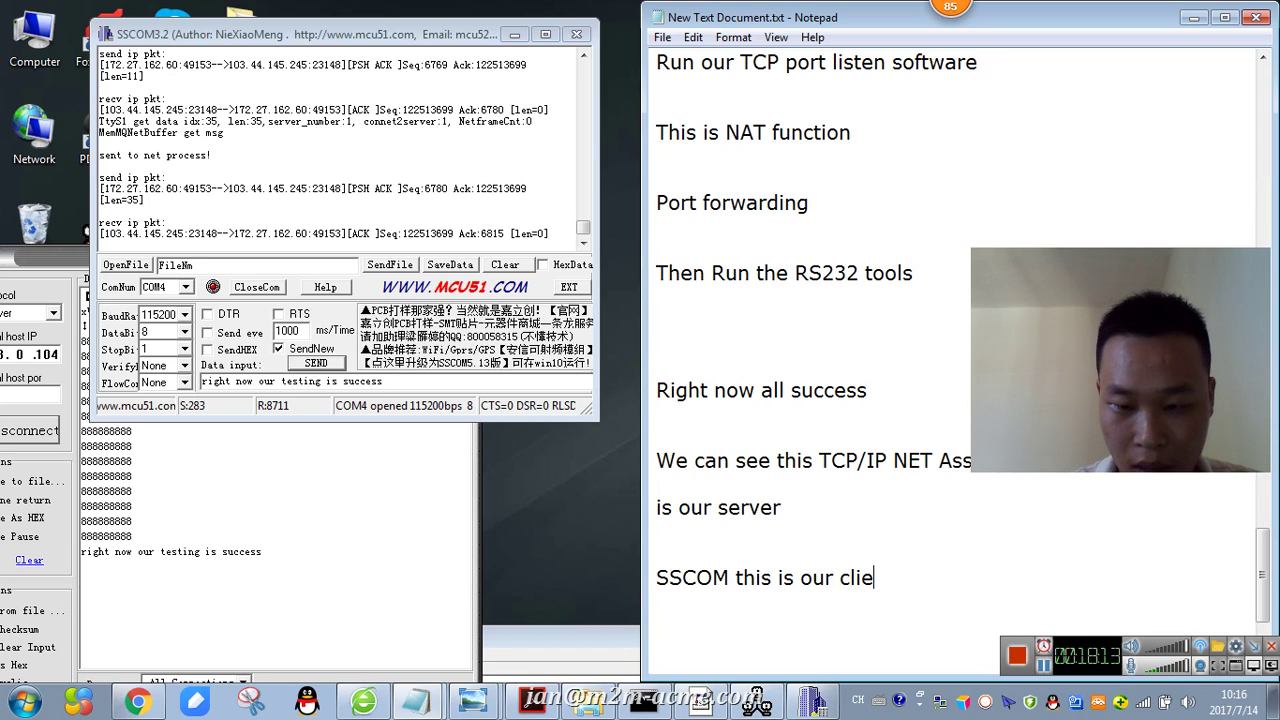
# - Start the line 'So realize the site send the dat' and move Notepad left
pyautogui.press('Return')
pyautogui.press('Return')
pyautogui.write('So realize ')
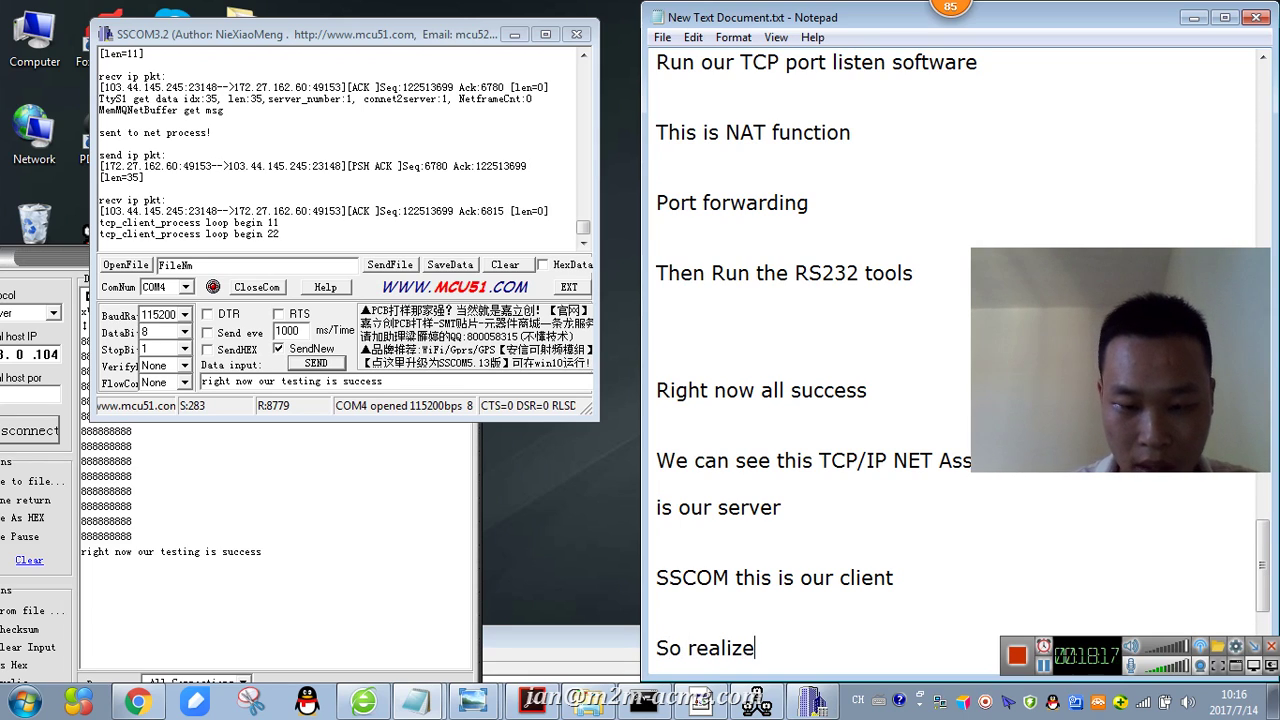
pyautogui.write('the site')
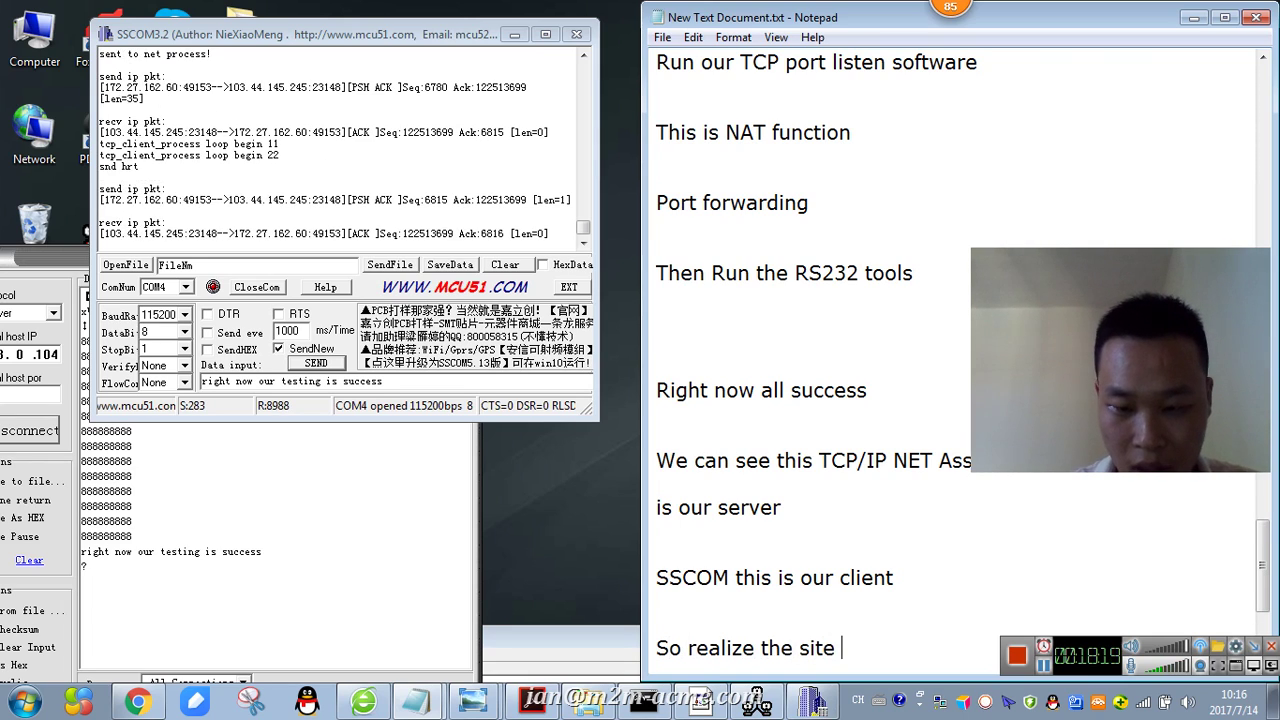
pyautogui.write(' send the ')
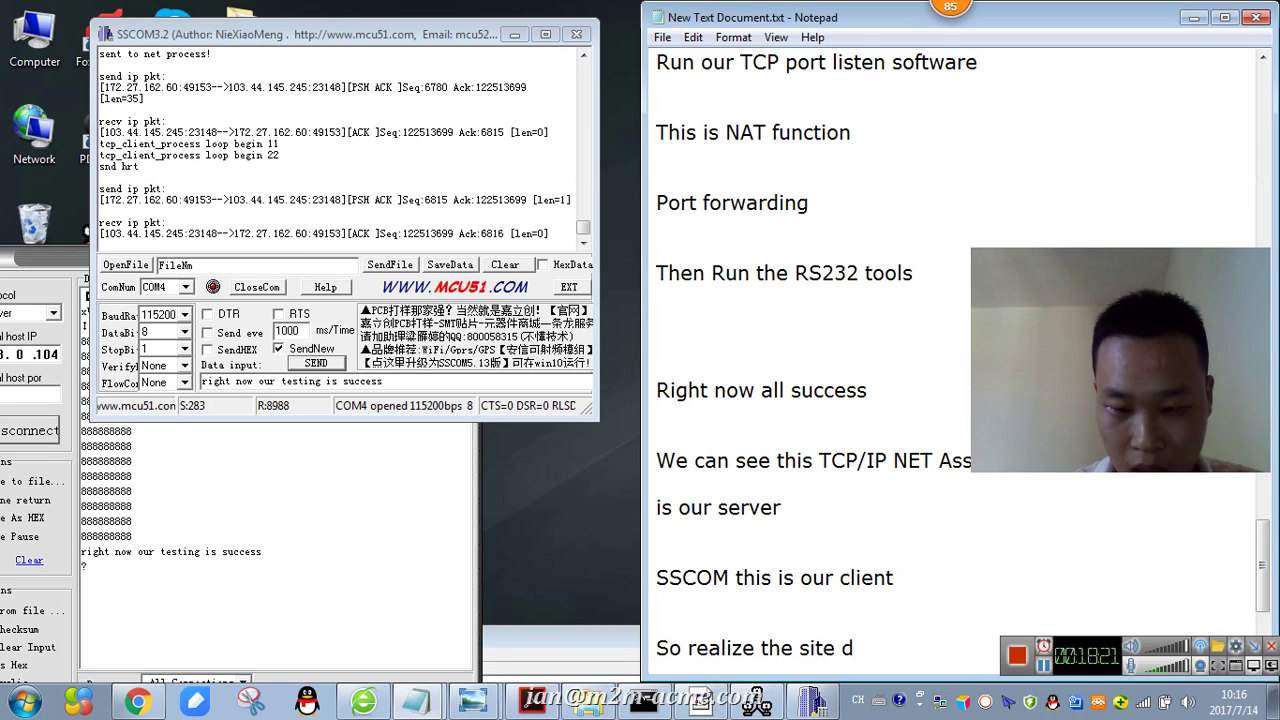
pyautogui.write('dat')
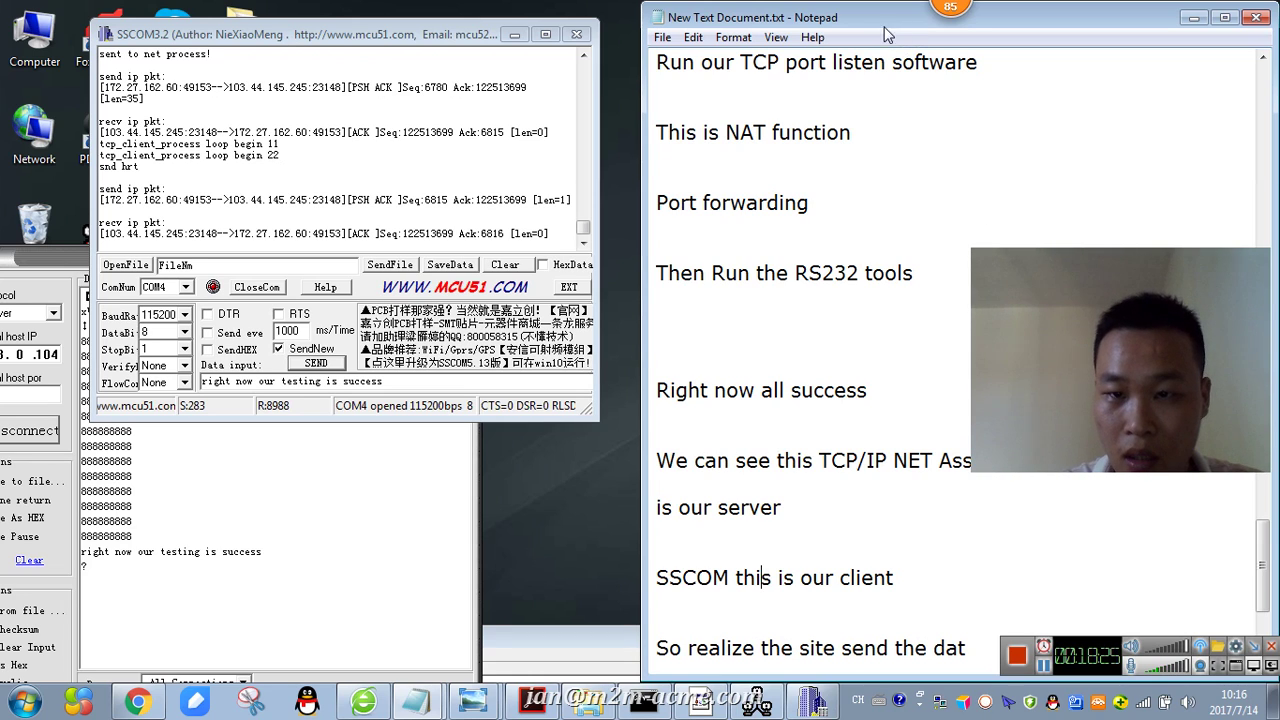
pyautogui.moveTo(876, 18); pyautogui.dragTo(706, 18)
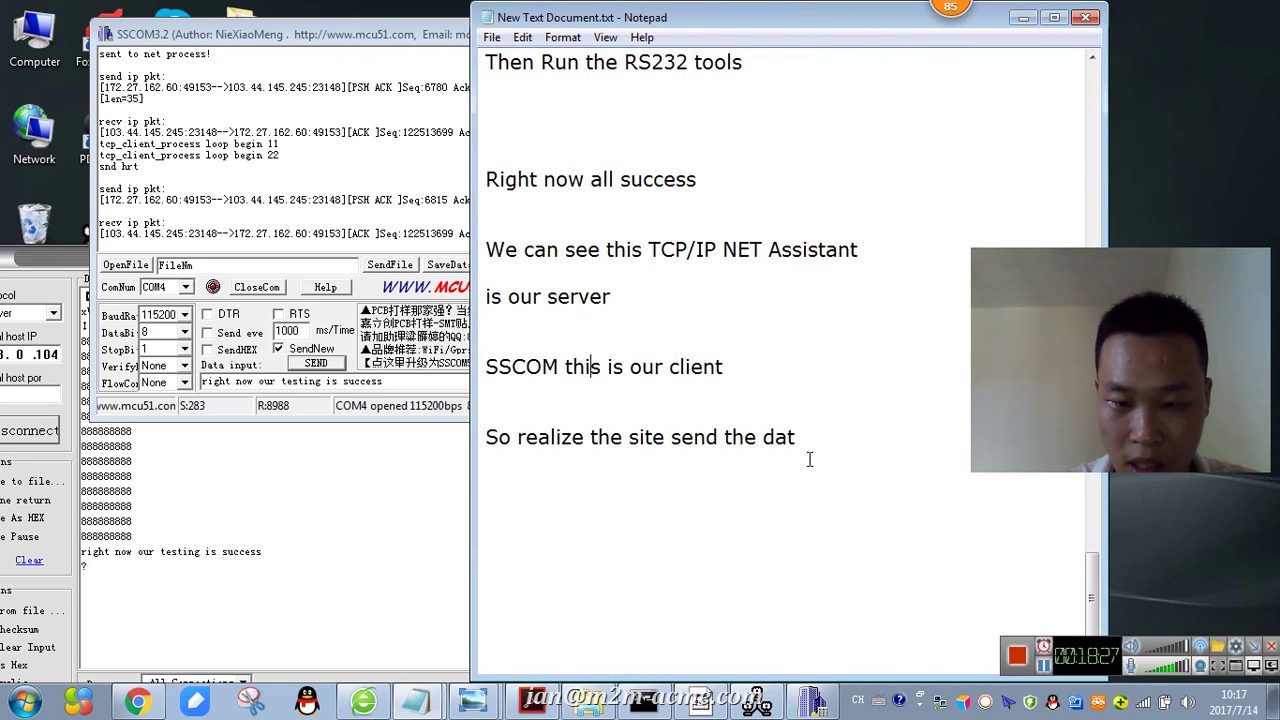
# - Finish the sentence with 'a to server .', then add 'All sucess !!!' and 'Ok , thank u !'
pyautogui.write('a to ser')
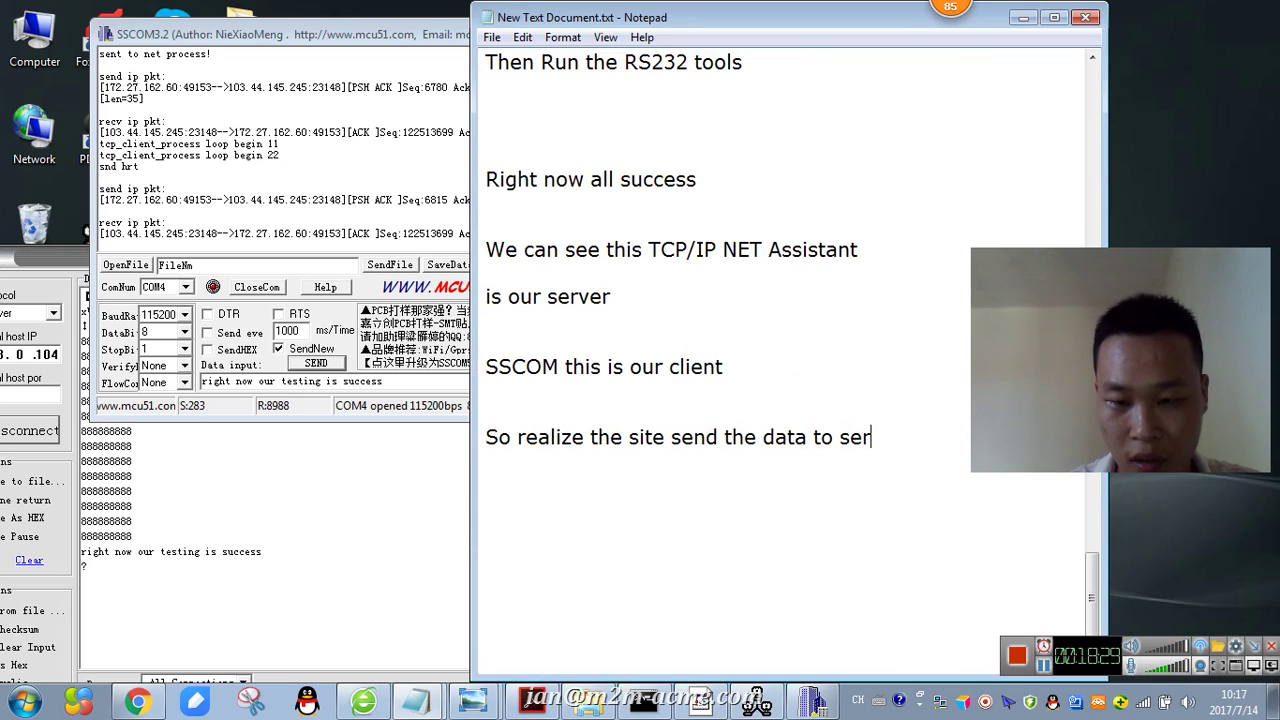
pyautogui.write('ver .')
pyautogui.press('Return')
pyautogui.press('Return')
pyautogui.write('A')
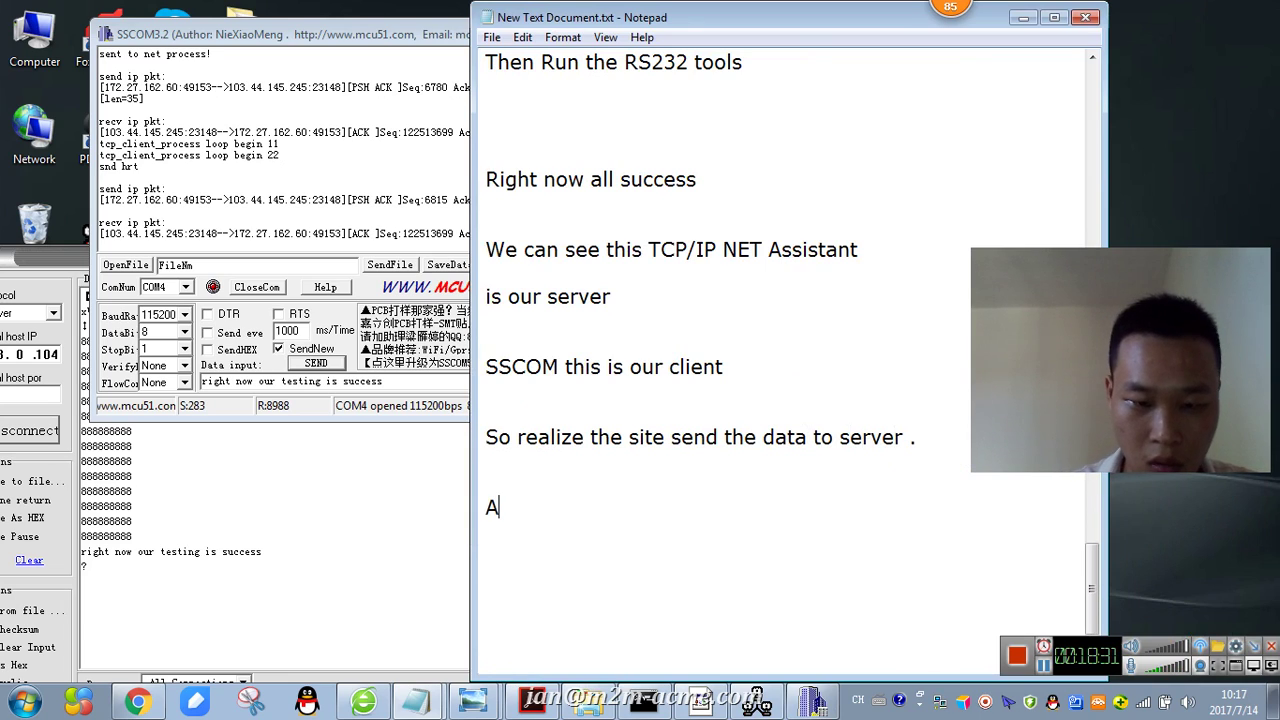
pyautogui.write('ll sucess')
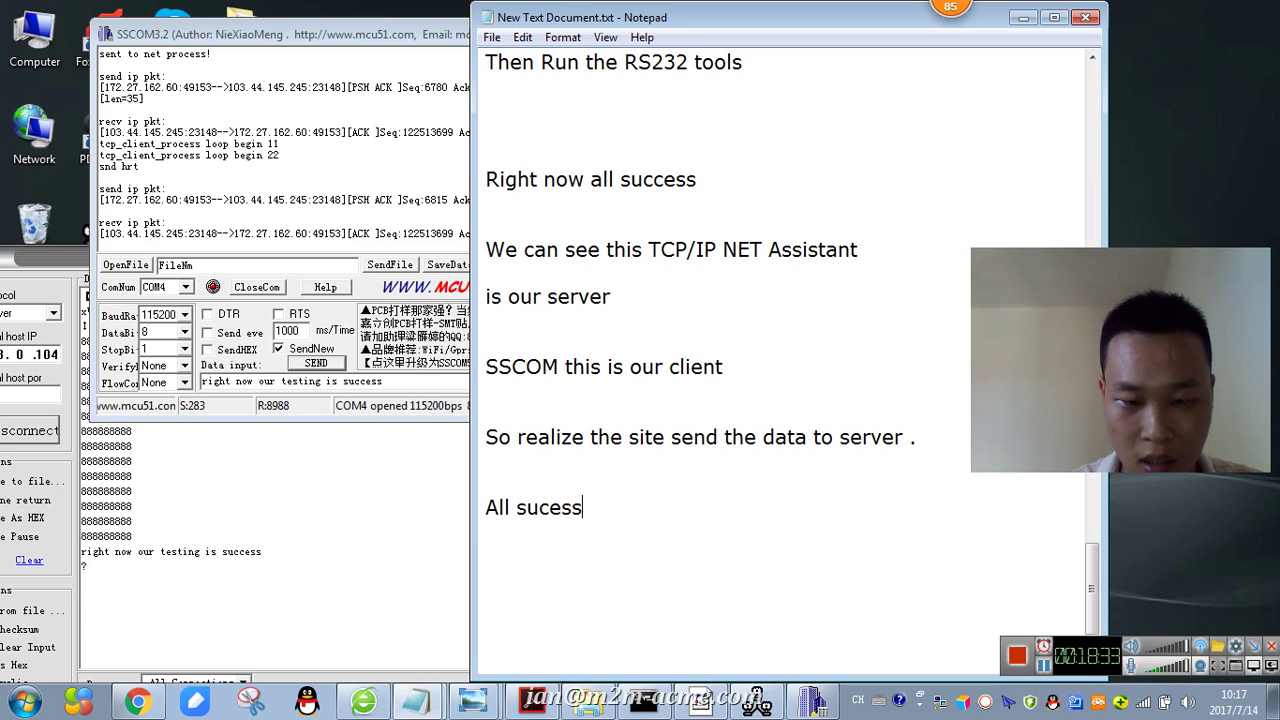
pyautogui.write(' !!!')
pyautogui.press('Return')
pyautogui.press('Return')
pyautogui.write('Ok , thank yoy')
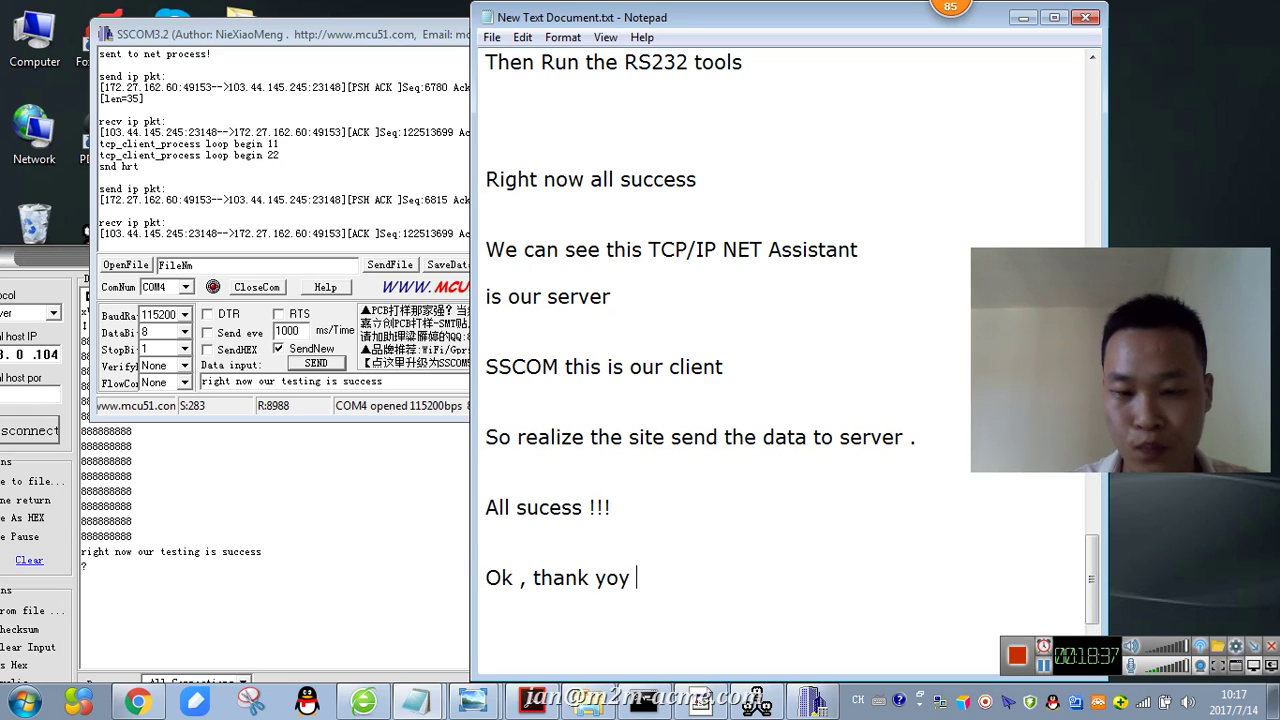
pyautogui.press('BackSpace')
pyautogui.press('BackSpace')
pyautogui.press('BackSpace')
pyautogui.press('BackSpace')
pyautogui.press('BackSpace')
pyautogui.press('BackSpace')
pyautogui.press('BackSpace')
pyautogui.write('u')
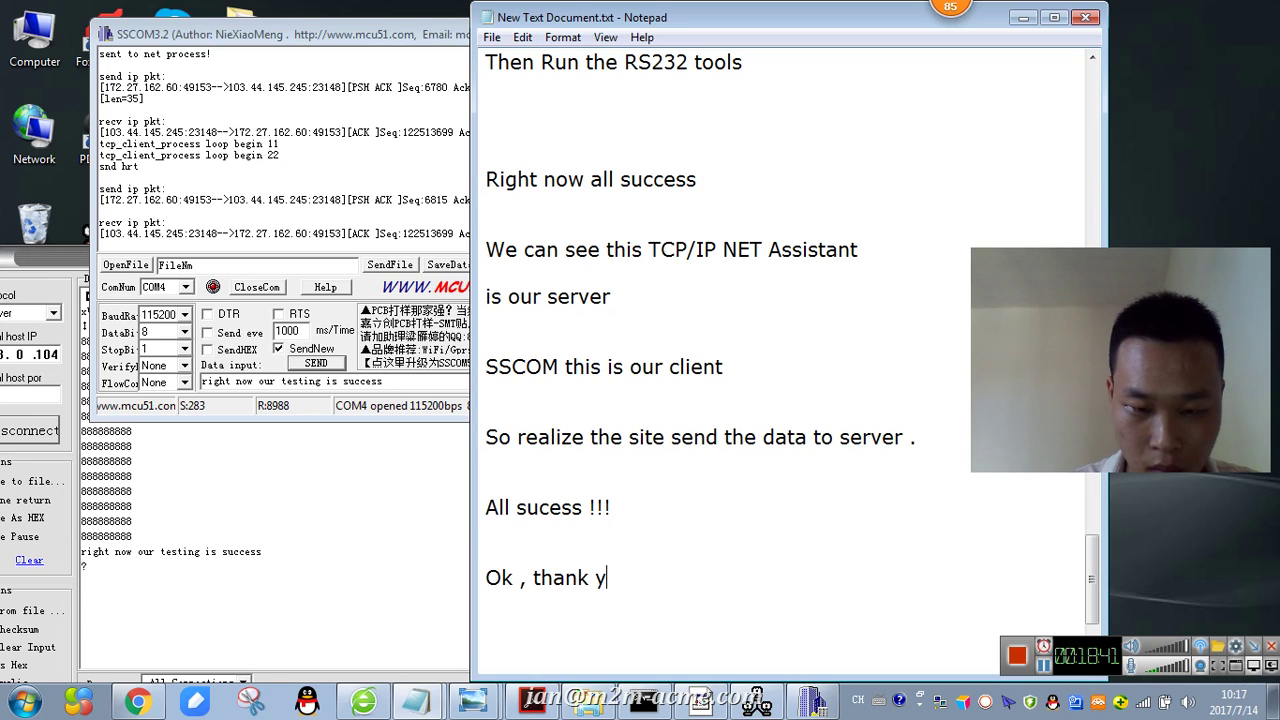
pyautogui.press('BackSpace')
pyautogui.write('u !')
pyautogui.press('Return')
pyautogui.press('Return')
# - Add a line inviting anyone with questions or confusion to get in touch
pyautogui.write('Any')
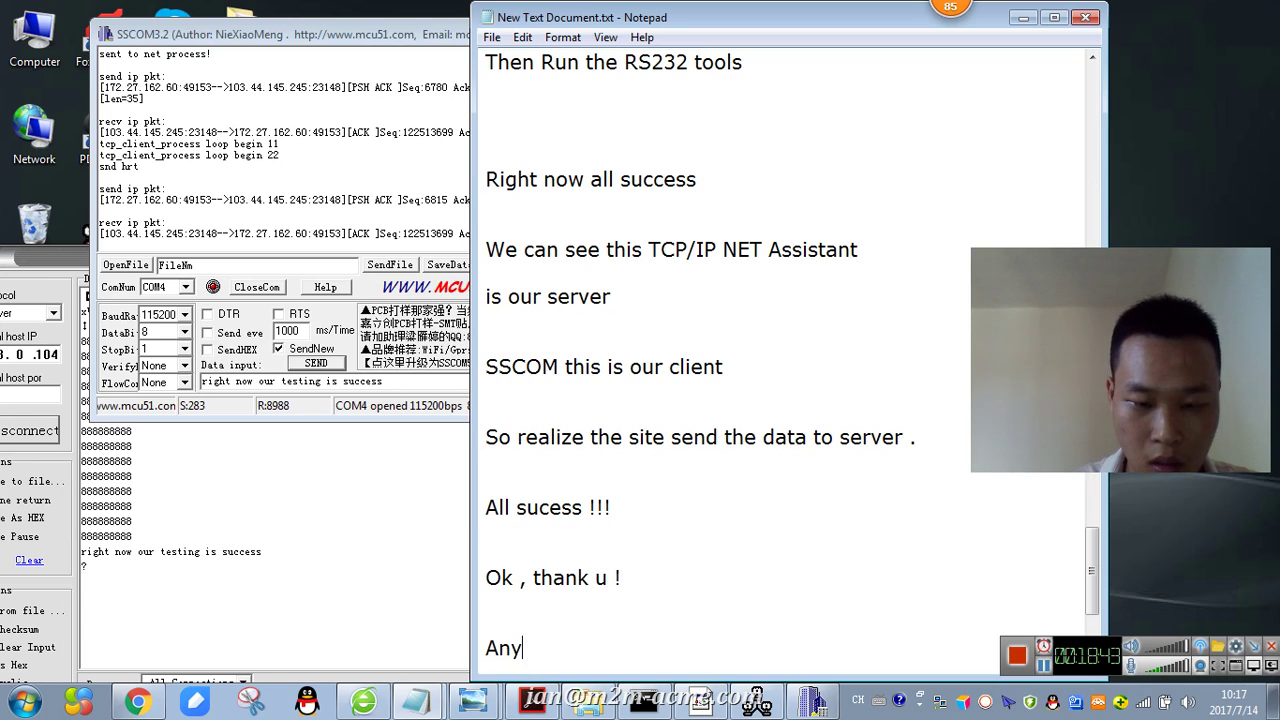
pyautogui.write(' quest')
pyautogui.press('BackSpace')
pyautogui.write('stion ')
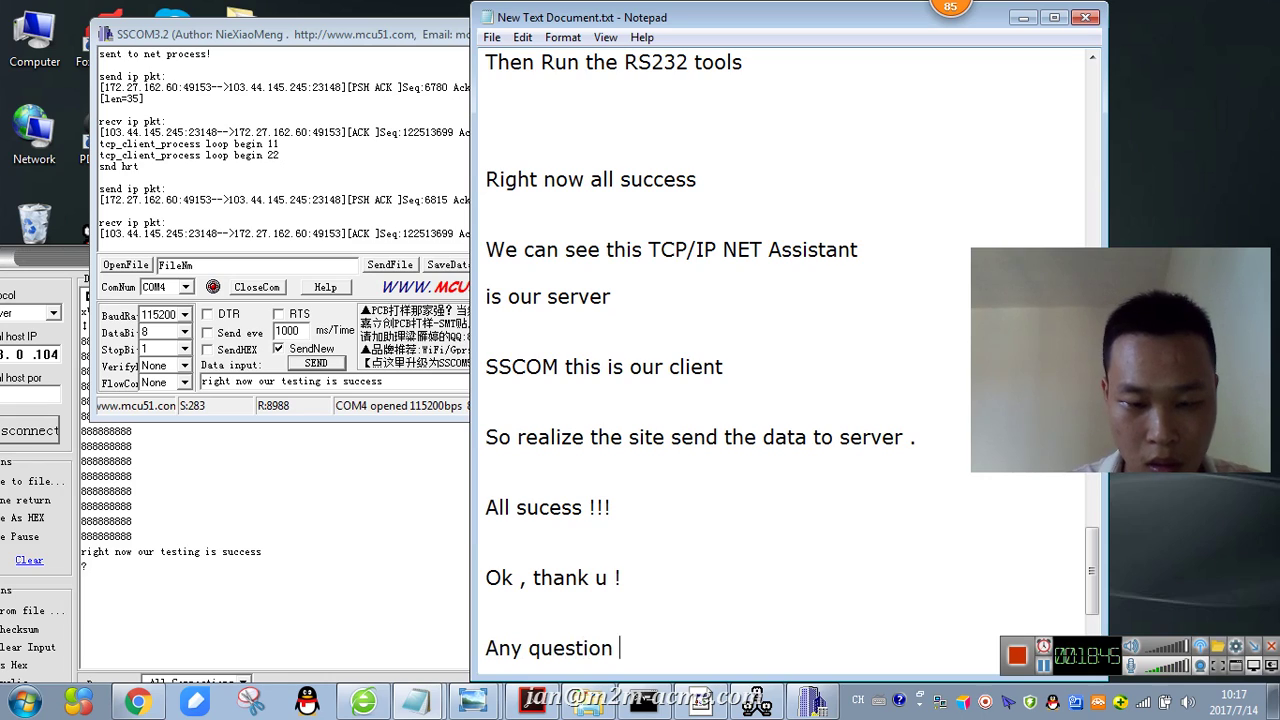
pyautogui.write('or und')
pyautogui.press('BackSpace')
pyautogui.write('not ')
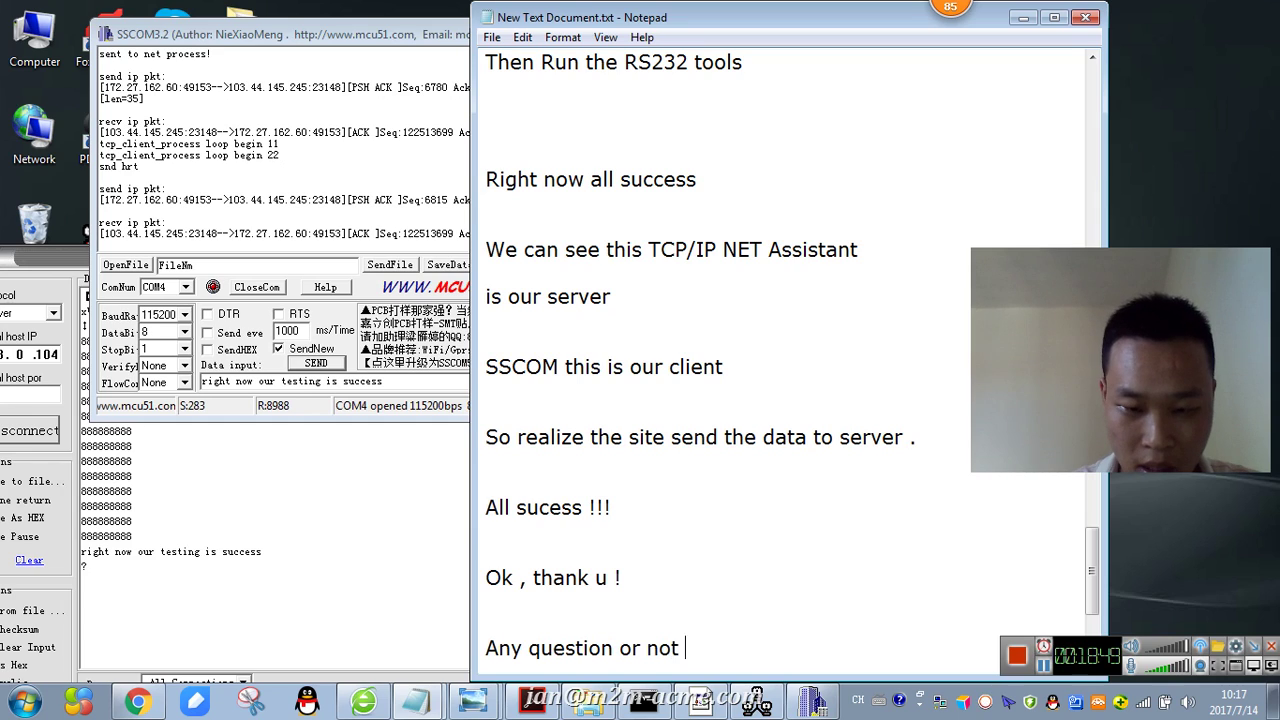
pyautogui.write('understand')
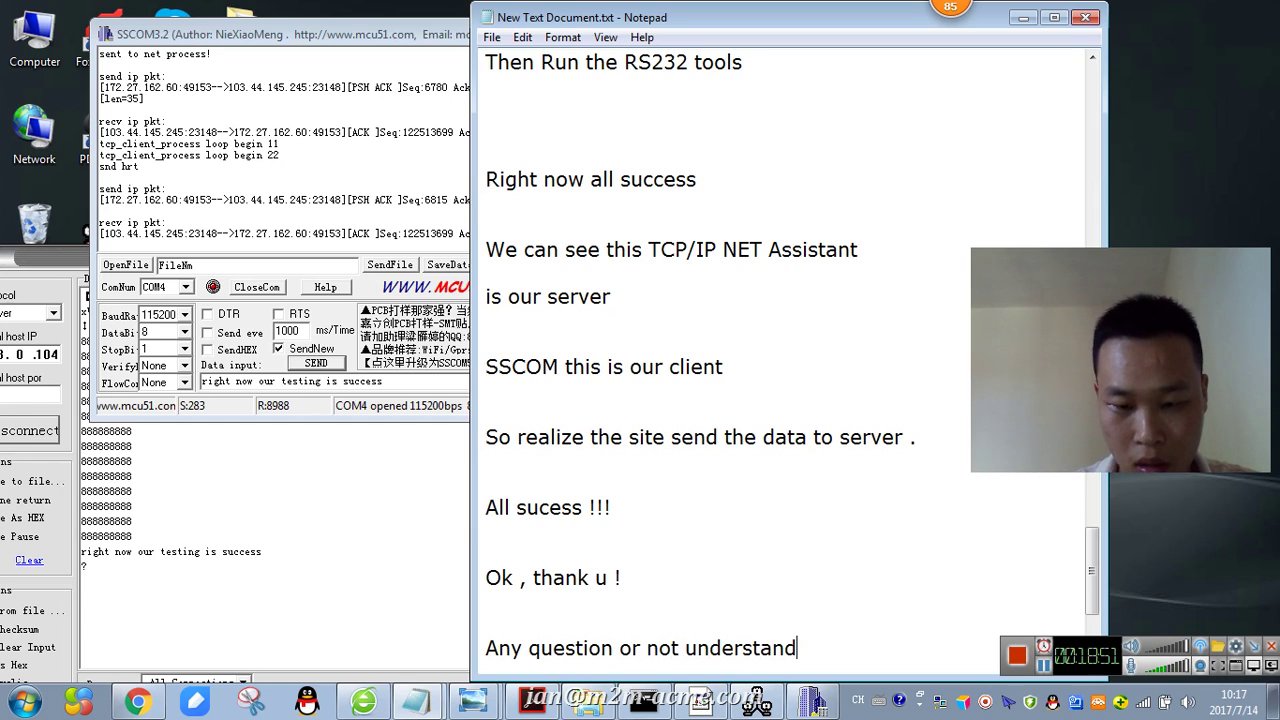
pyautogui.write(' , psl')
pyautogui.press('BackSpace')
pyautogui.press('BackSpace')
pyautogui.press('BackSpace')
pyautogui.write('ls contact m')
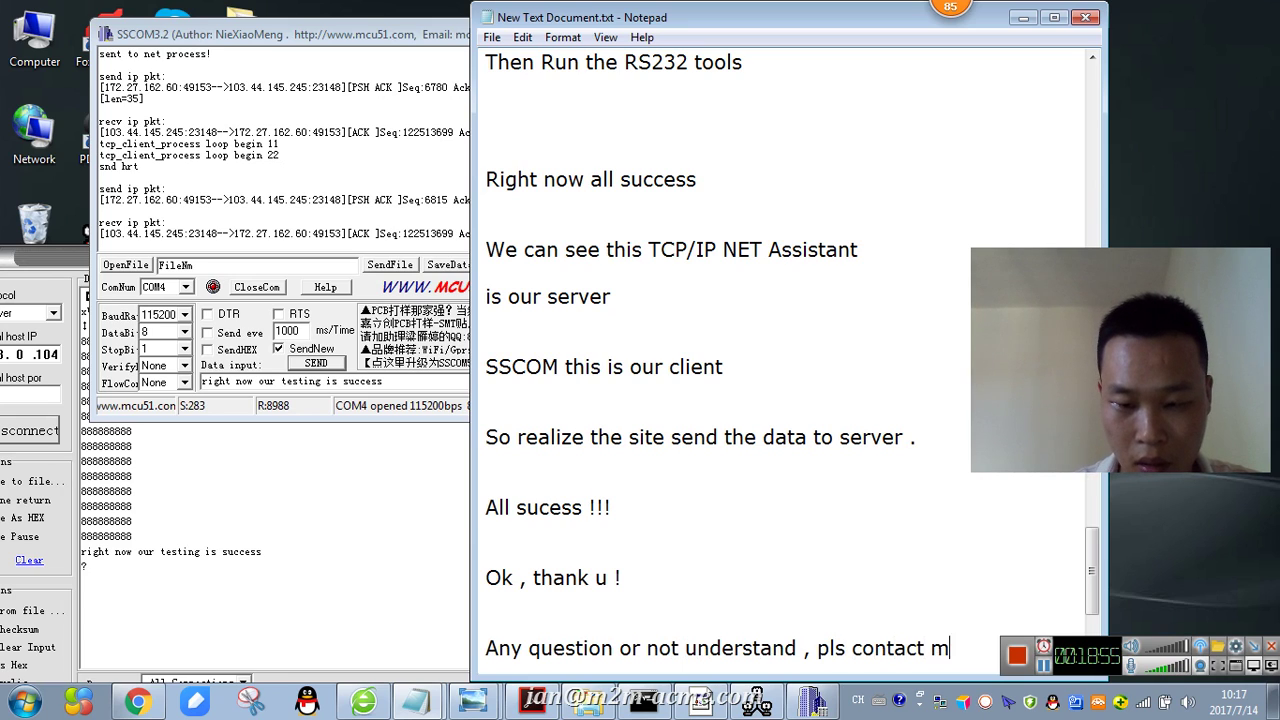
pyautogui.write('e')
pyautogui.press('Return')
pyautogui.press('Return')
pyautogui.press('Return')
pyautogui.press('Return')
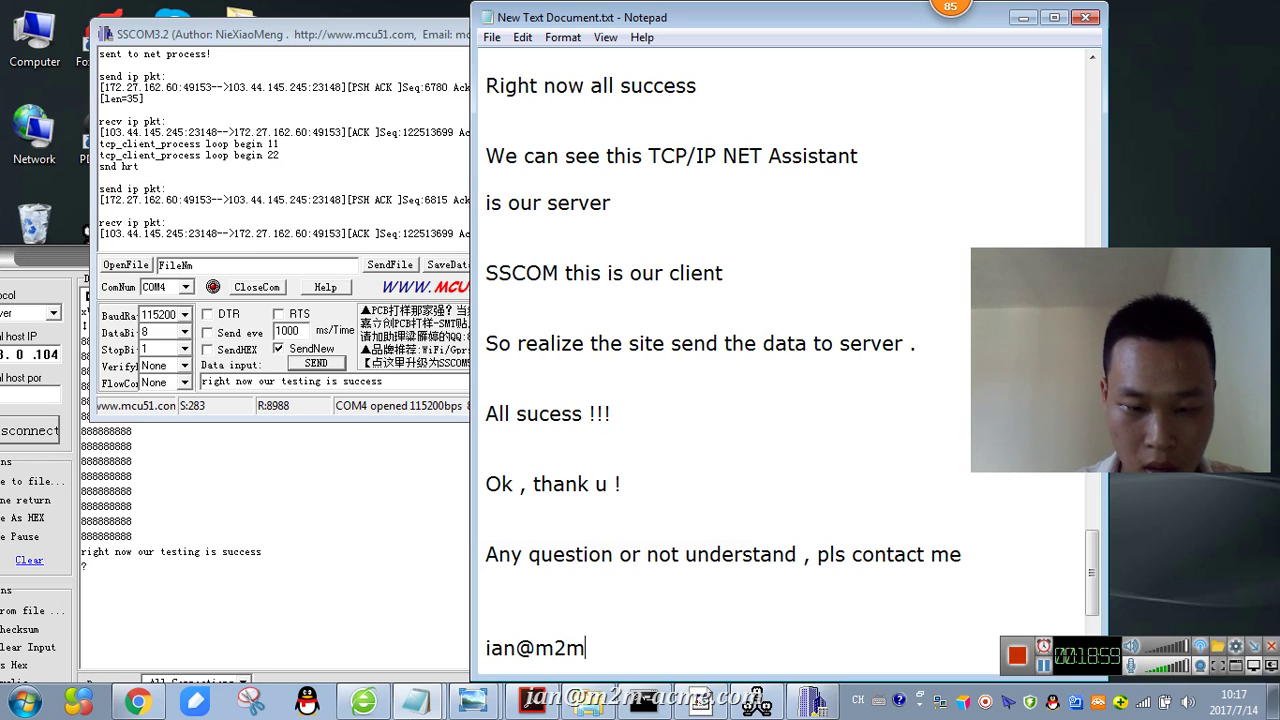
# - Add the contact's e-mail address and Skype ID on separate lines
pyautogui.press('Return')
pyautogui.press('Return')
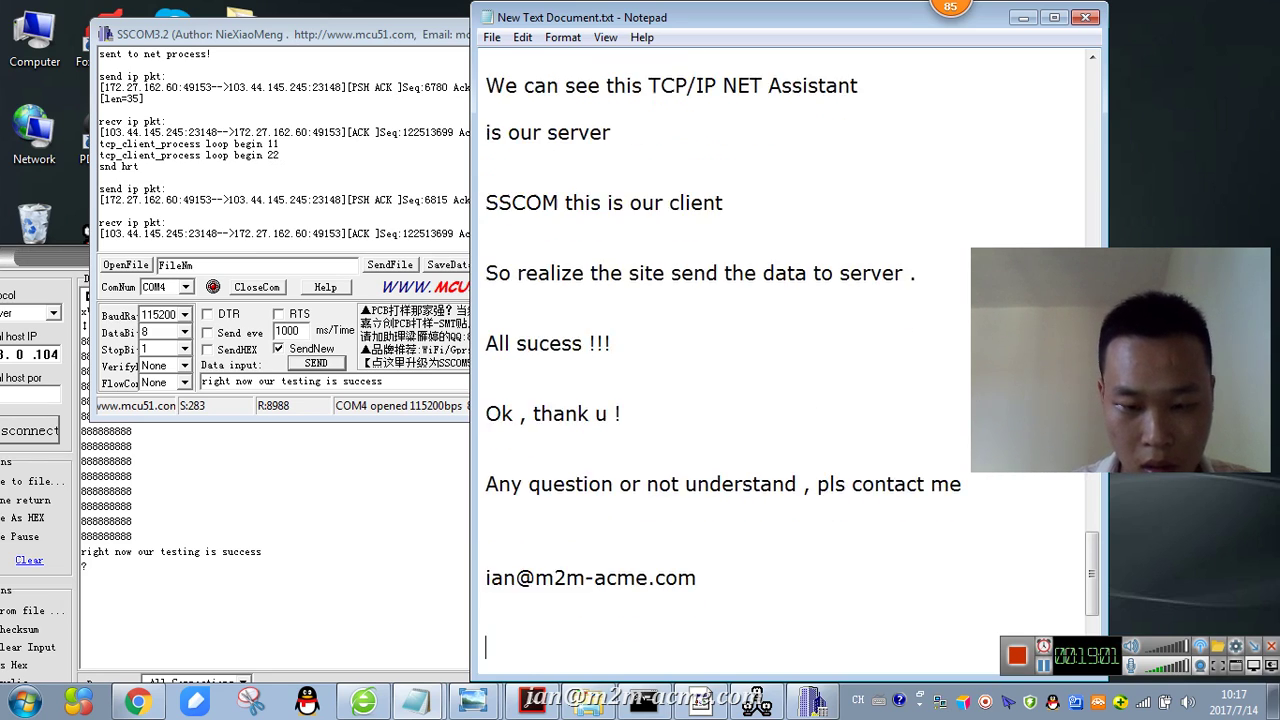
pyautogui.write('skype : ianm2mac')
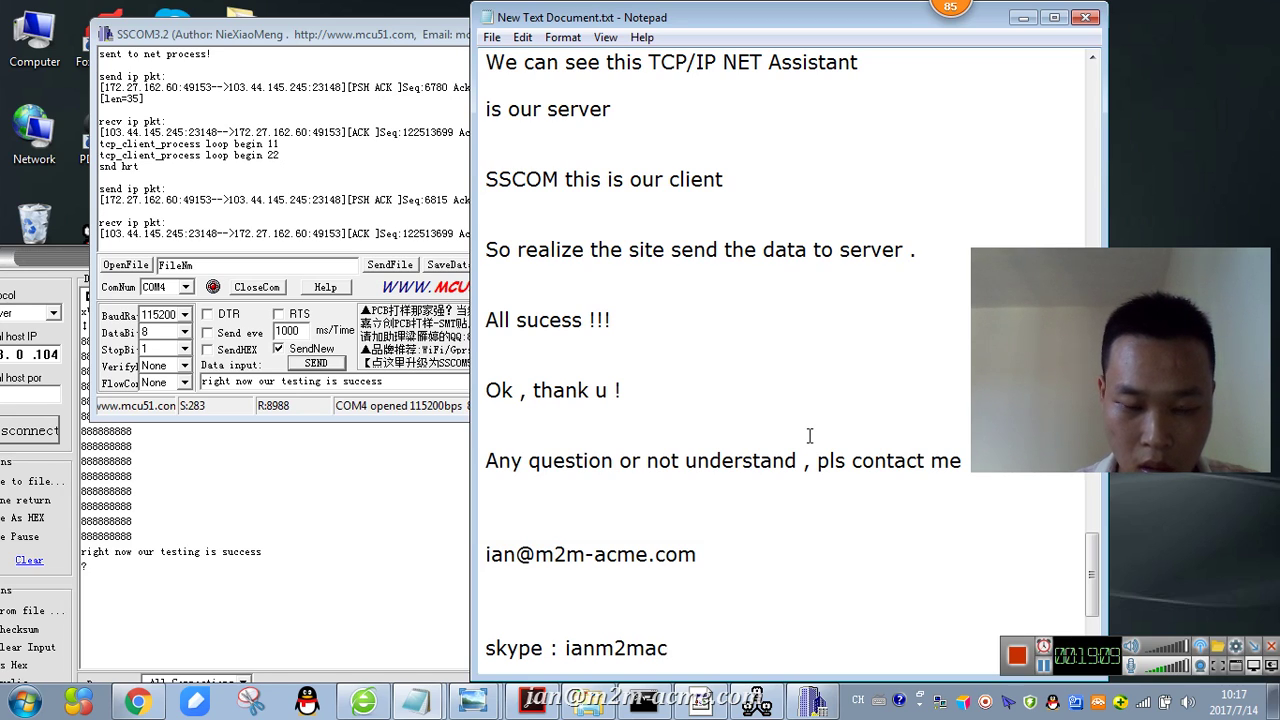
pyautogui.write('me')
pyautogui.press('Return')
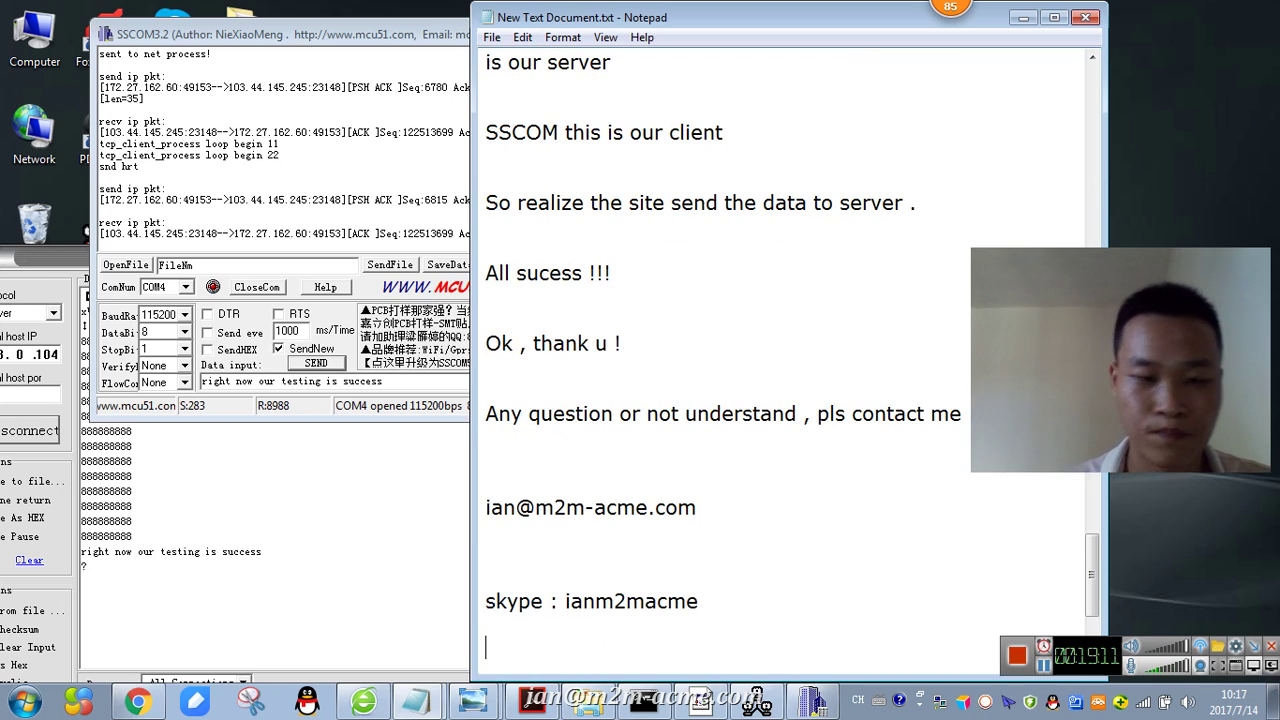